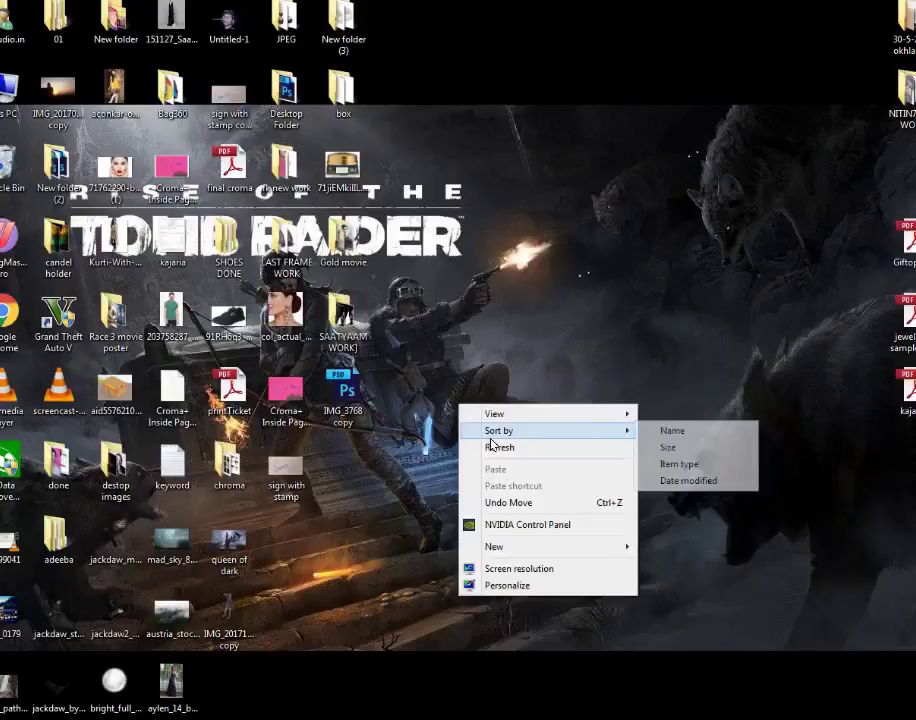
- Open the cut-out photo IMG_20171031_161349 copy.png in Photoshop as a separate document
click(503, 448)
click(645, 684)
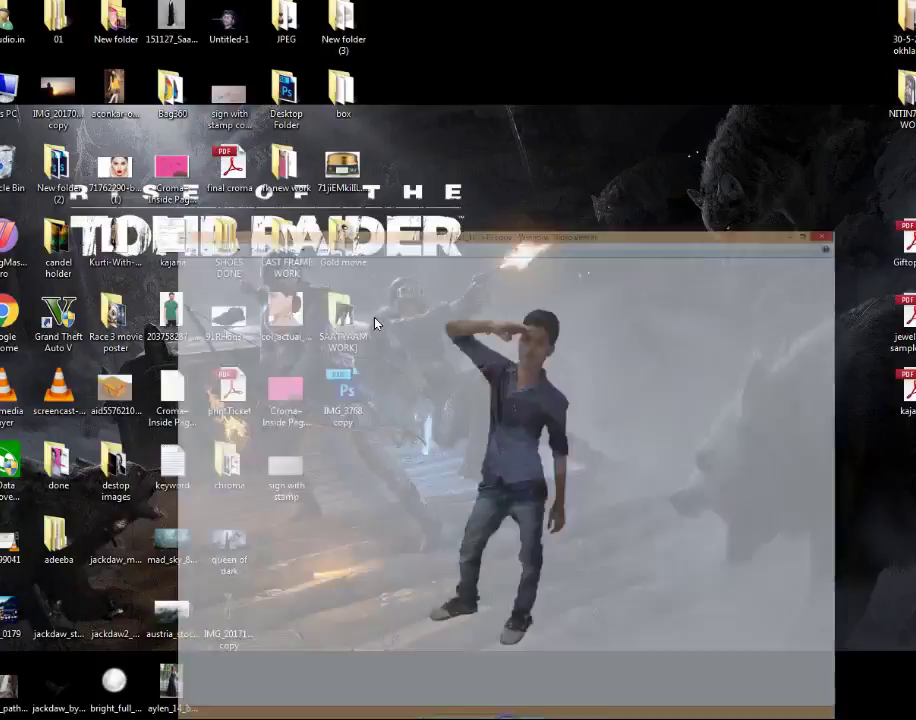
right_click(375, 319)
click(433, 372)
drag(247, 535, 260, 620)
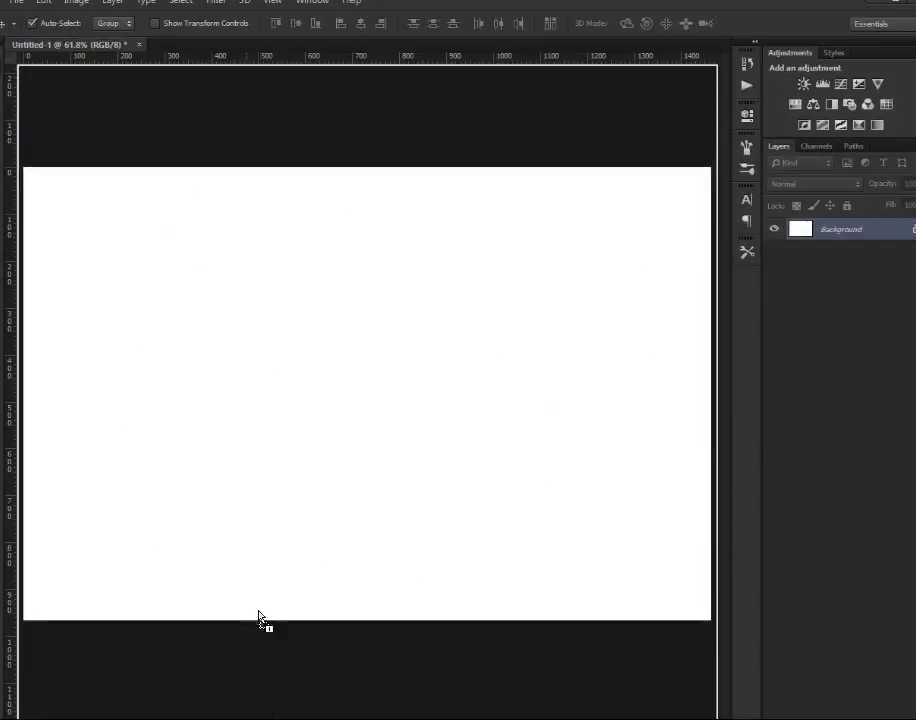
drag(390, 106, 424, 55)
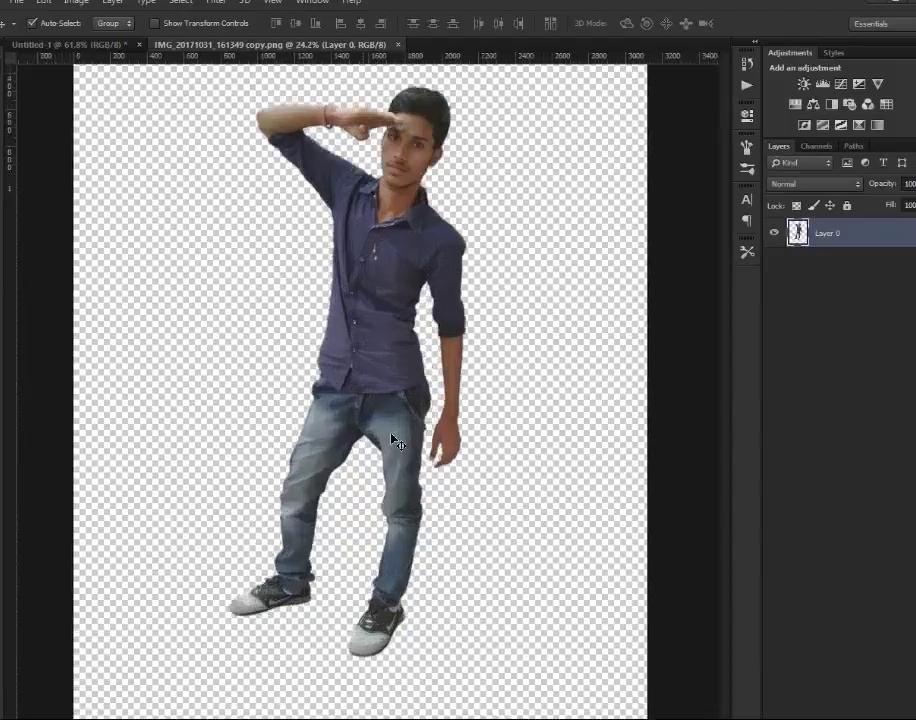
scroll(395, 441, up, 3)
click(846, 717)
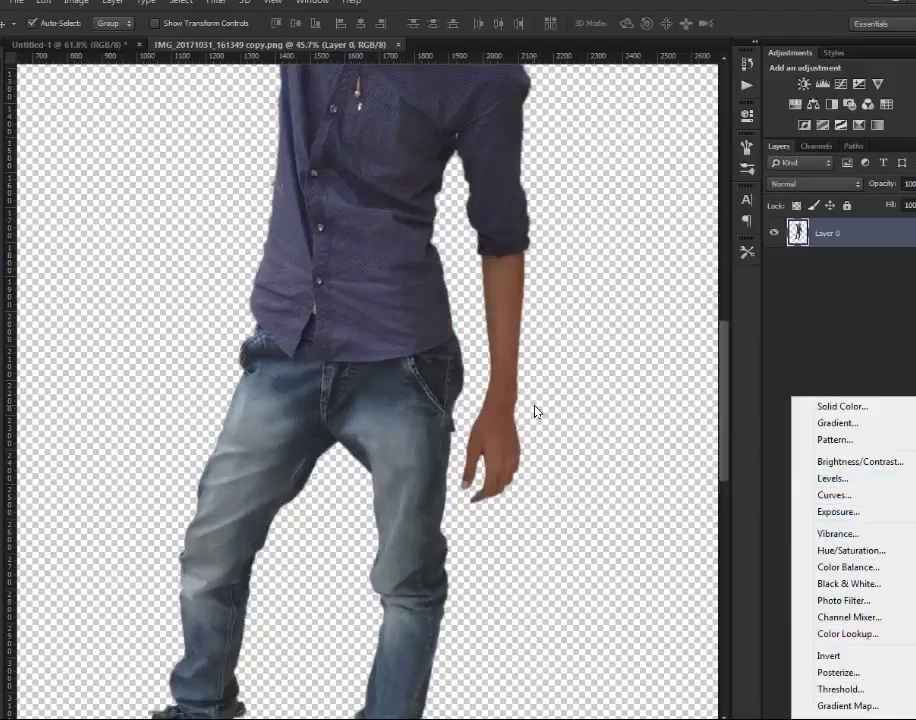
scroll(466, 409, down, 5)
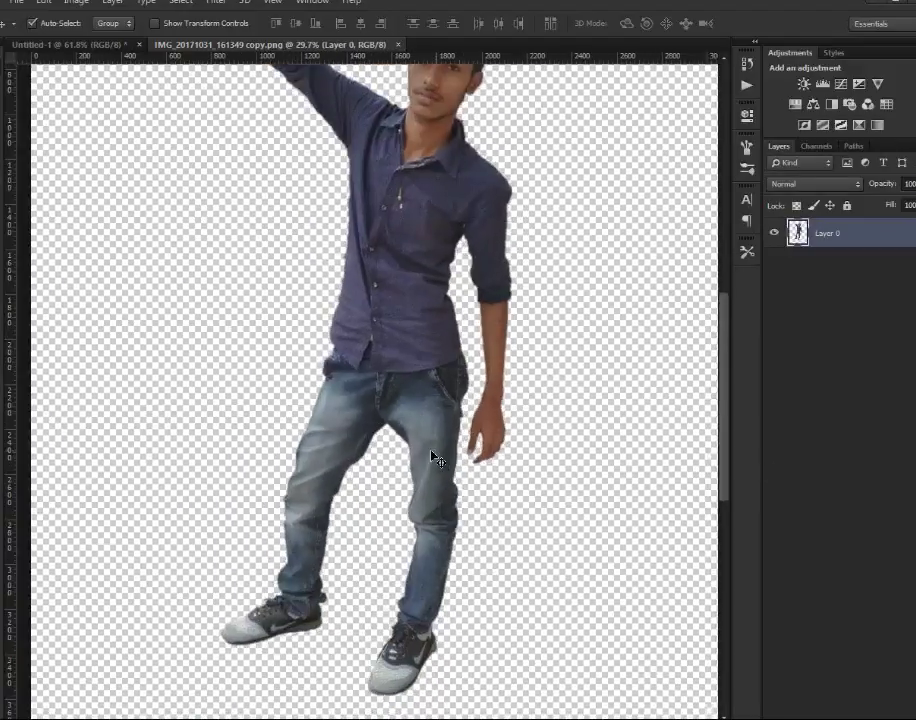
- Reset the Brush tool's presets to the default set and choose the first soft round brush
scroll(436, 458, up, 3)
key(b)
scroll(317, 429, up, 4)
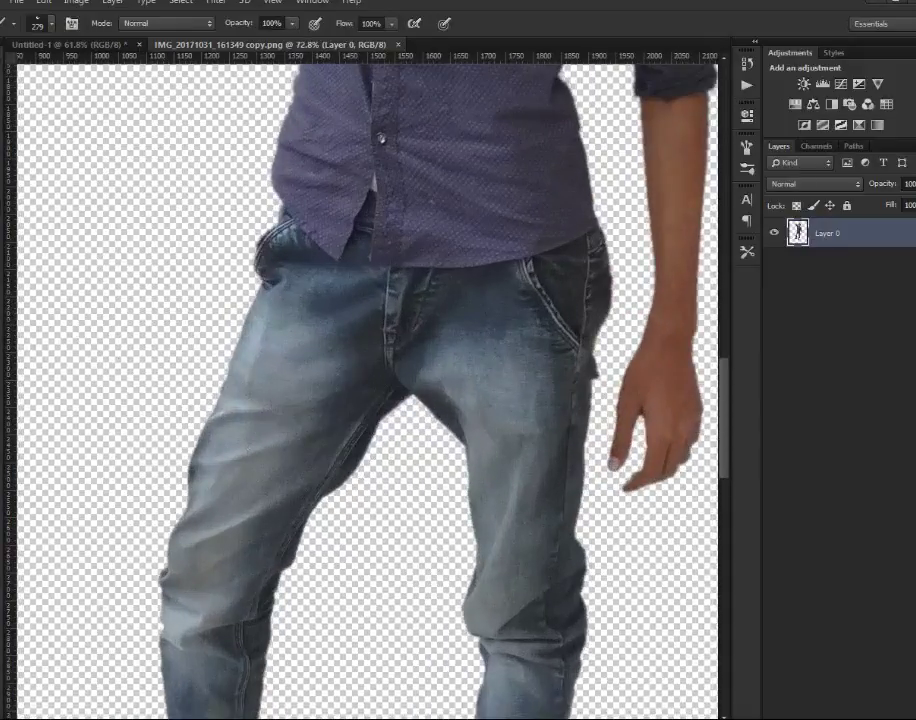
right_click(172, 366)
click(360, 383)
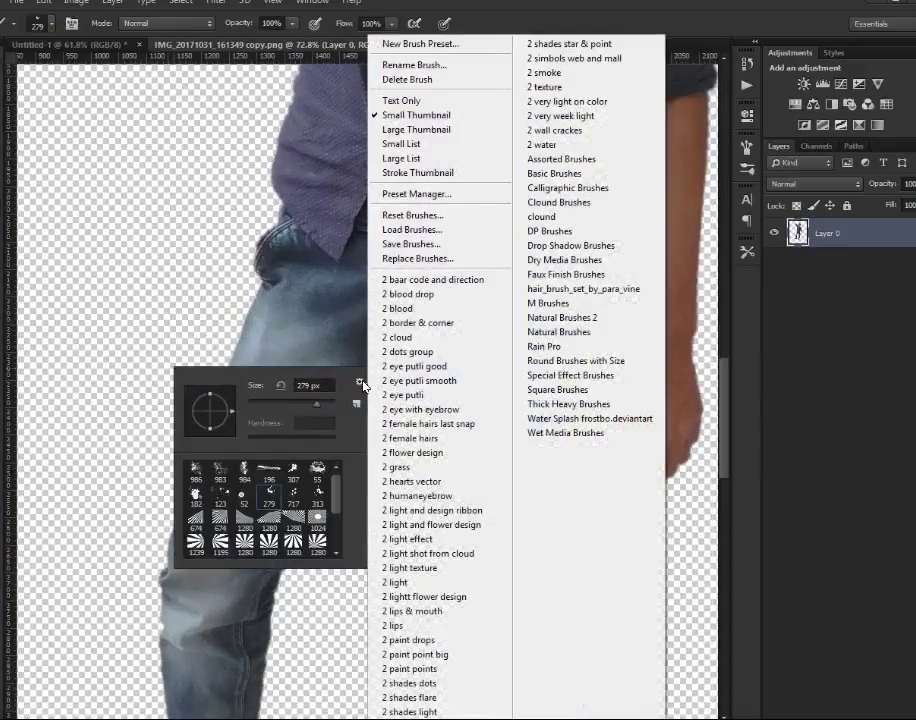
key(Return)
key(Return)
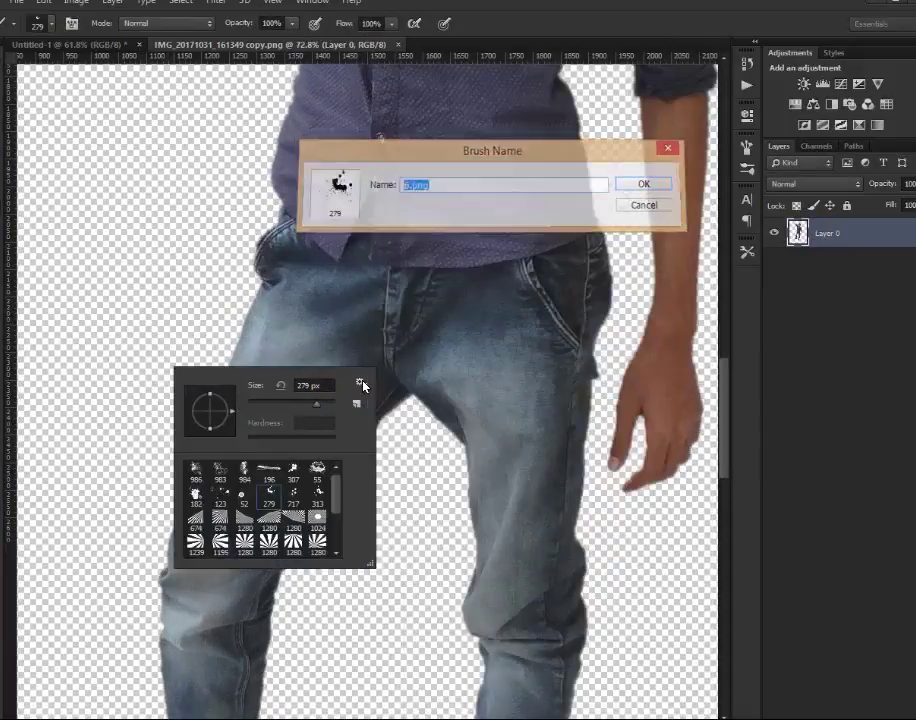
click(362, 384)
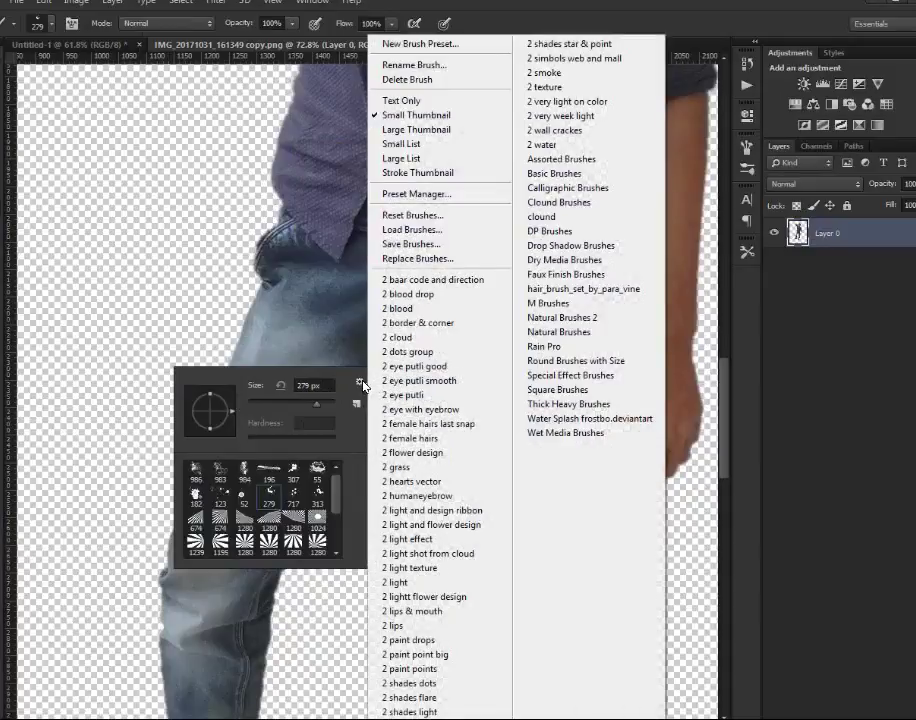
key(Down)
key(Down)
key(r)
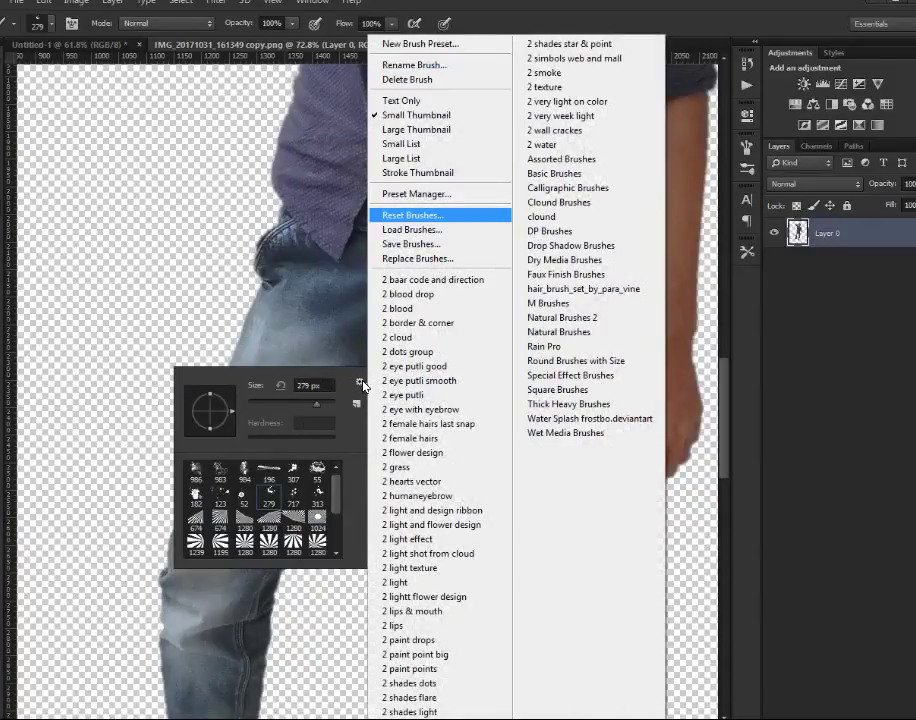
key(Return)
key(Return)
double_click(198, 478)
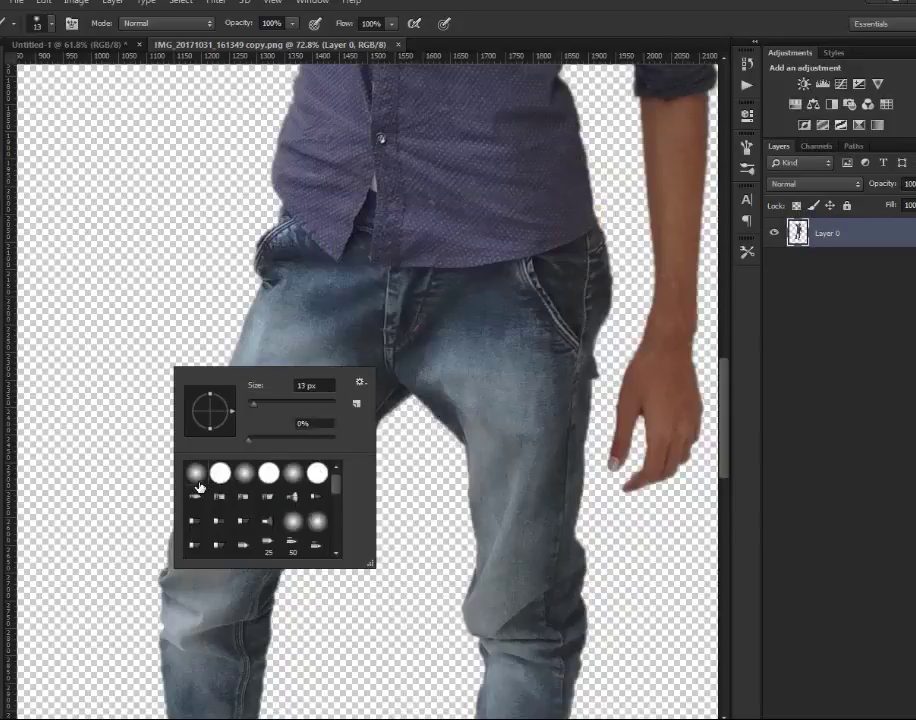
- Load Layer 0's outline as a selection and subtract the upper body down to the waist with a rectangular marquee
scroll(203, 472, down, 2)
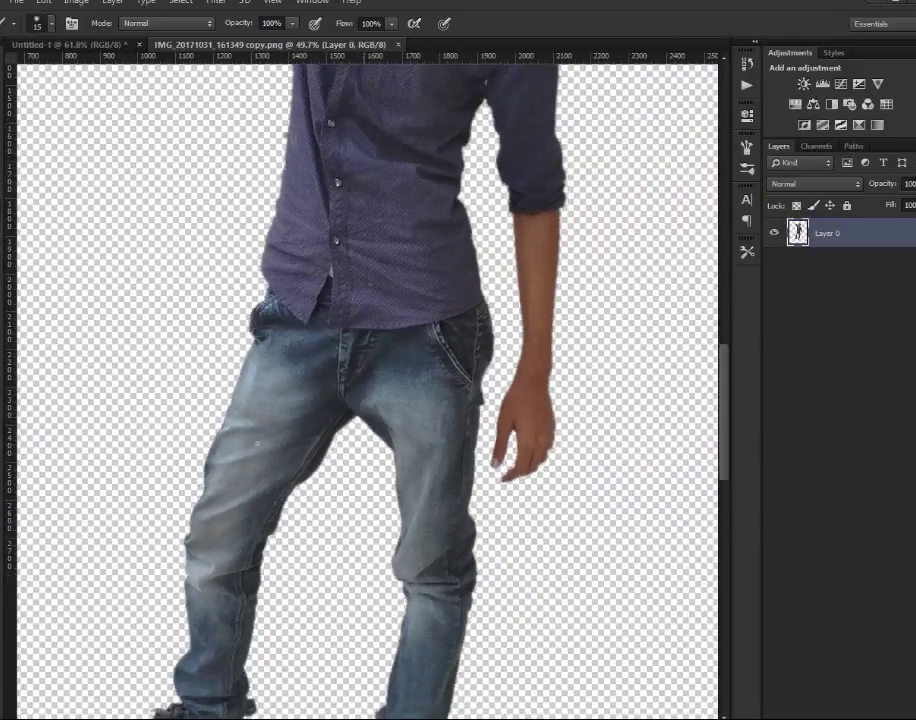
ctrl+click(801, 234)
scroll(469, 330, down, 4)
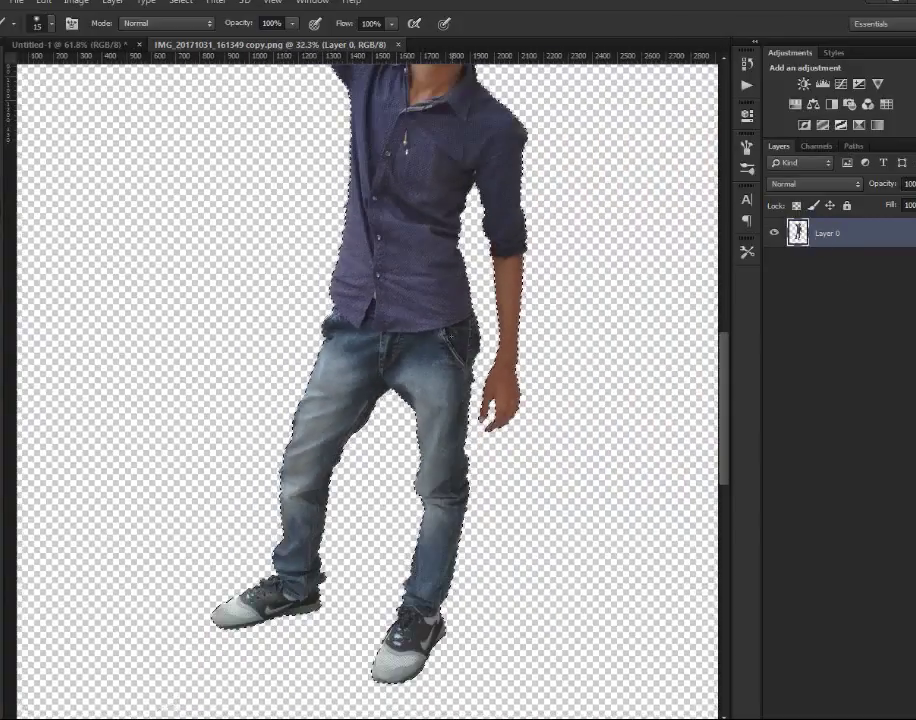
key(m)
scroll(305, 220, down, 1)
scroll(362, 468, down, 3)
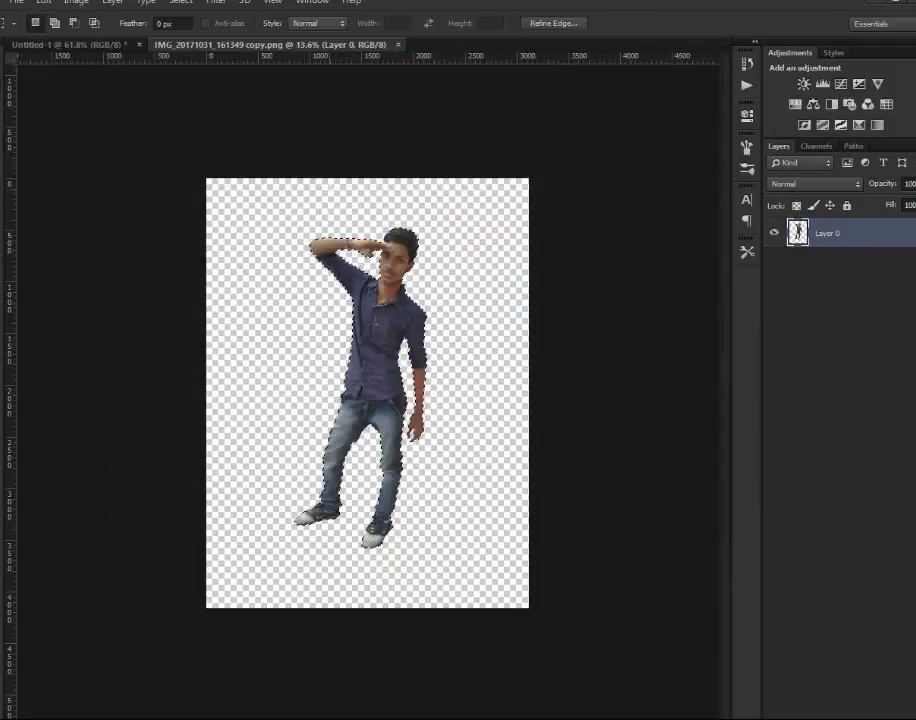
drag(283, 220, 497, 400)
- Outline the hanging forearm and hand with a Pen path and subtract that area from the selection
scroll(398, 400, up, 5)
scroll(421, 400, up, 2)
key(p)
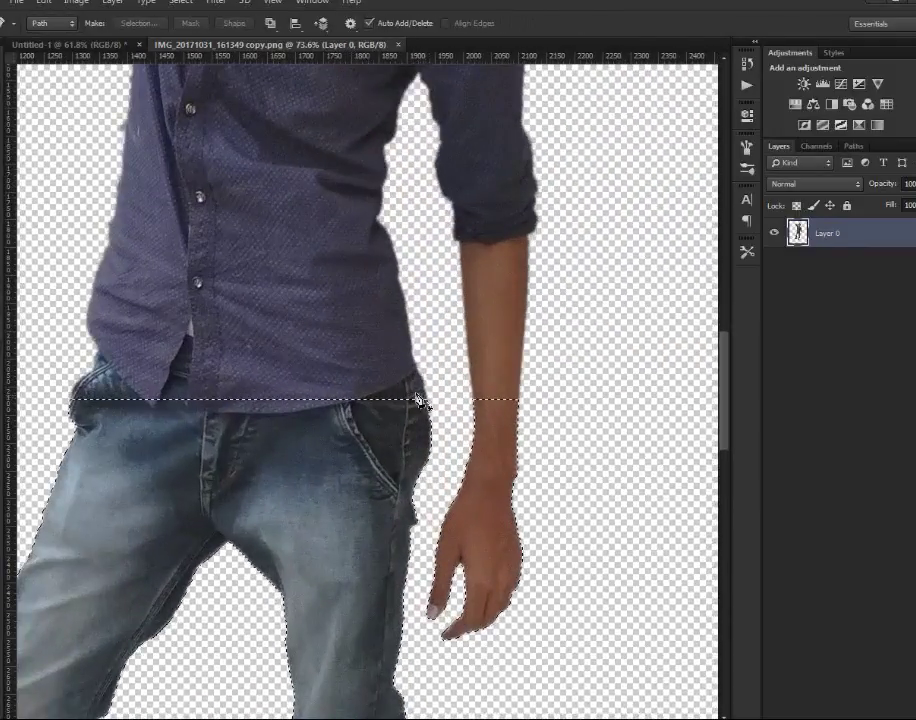
click(457, 357)
click(426, 540)
click(413, 615)
click(445, 663)
click(599, 437)
key(ctrl+alt+Return)
- Trace a Pen path along the shirt's lower hem from one hip to the other, following the front opening
drag(157, 454, 252, 439)
scroll(181, 415, up, 4)
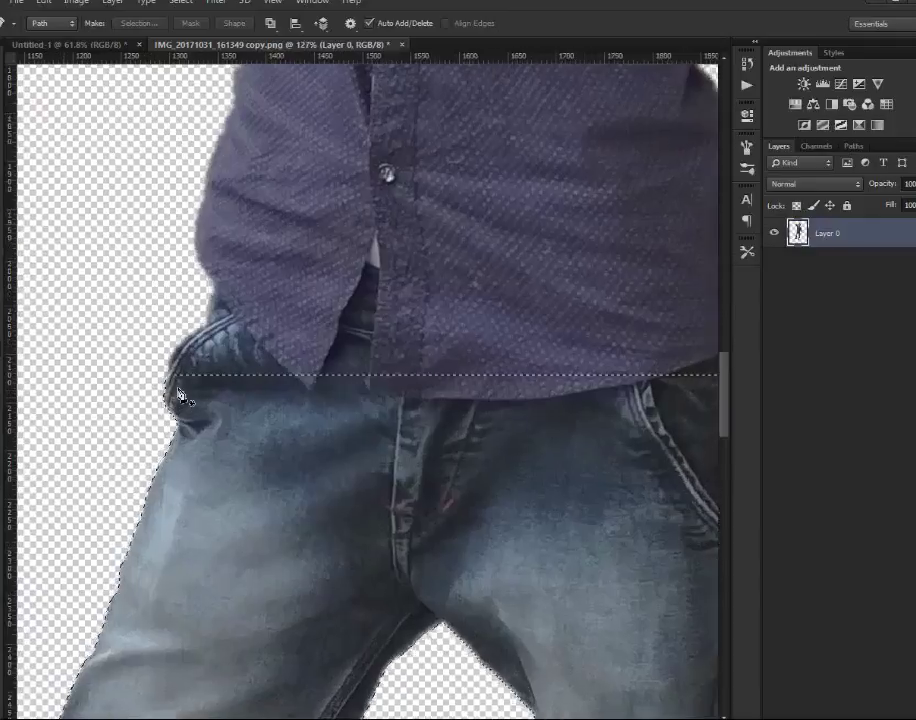
click(158, 330)
click(222, 260)
click(240, 250)
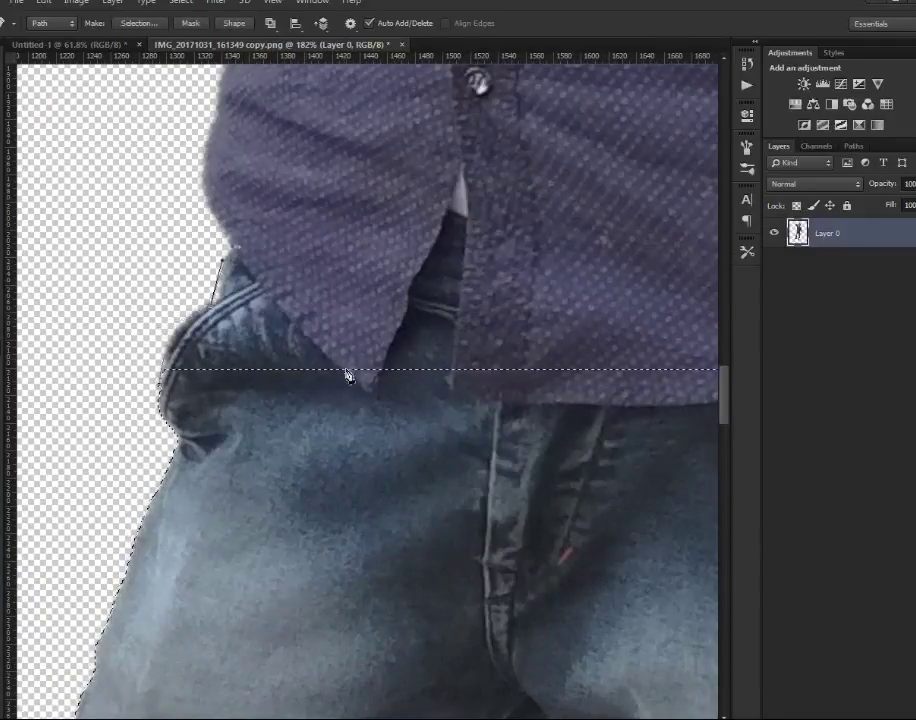
drag(363, 387, 386, 360)
mouse_move(479, 224)
mouse_down()
mouse_move(461, 230)
mouse_move(467, 219)
mouse_up()
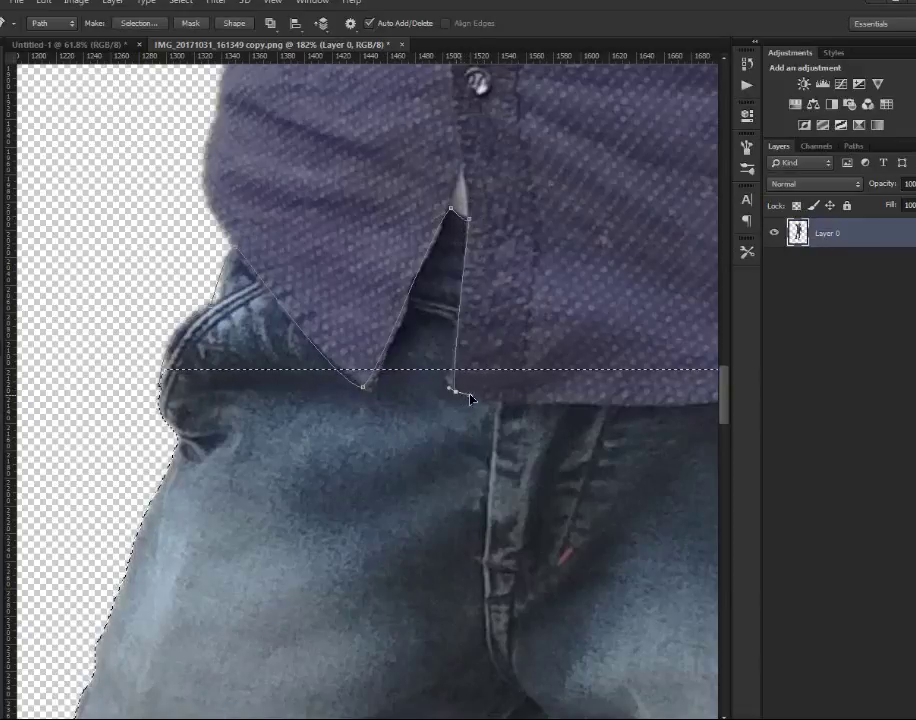
drag(626, 417, 315, 409)
drag(558, 363, 703, 308)
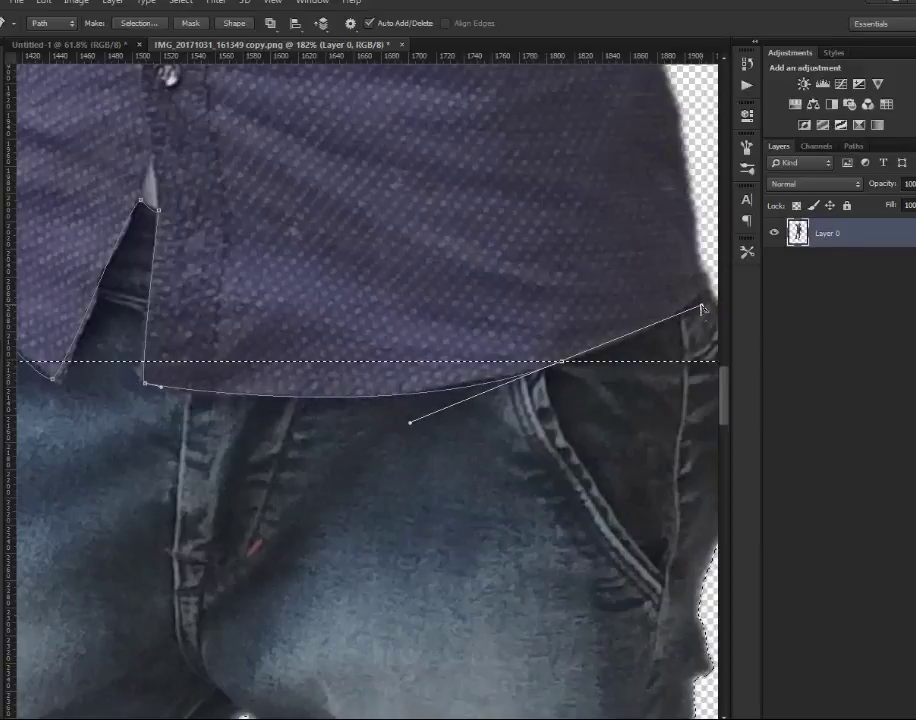
scroll(705, 291, down, 5)
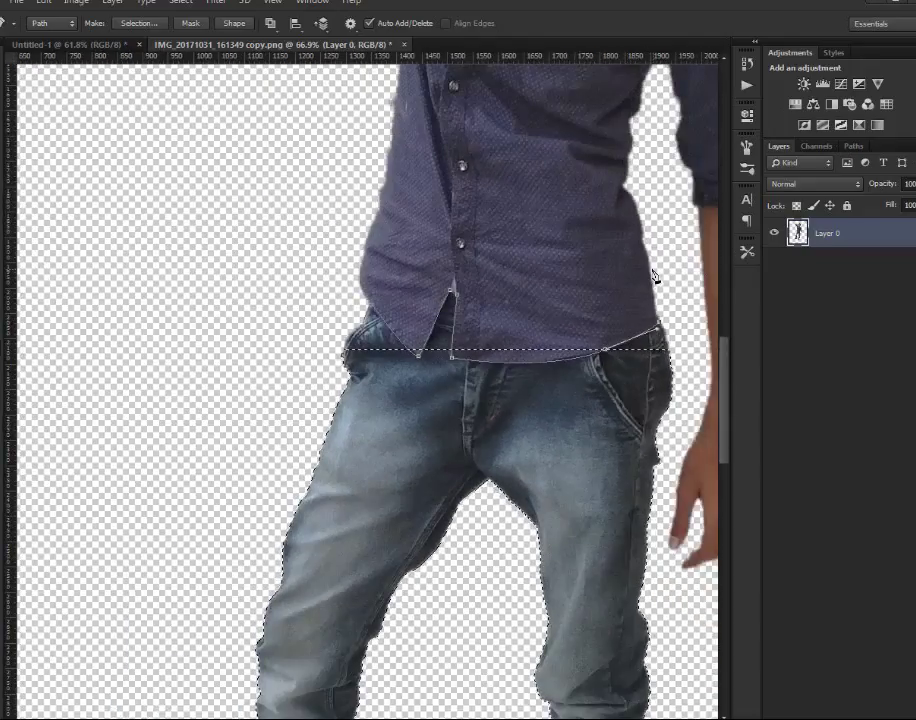
click(450, 224)
click(321, 313)
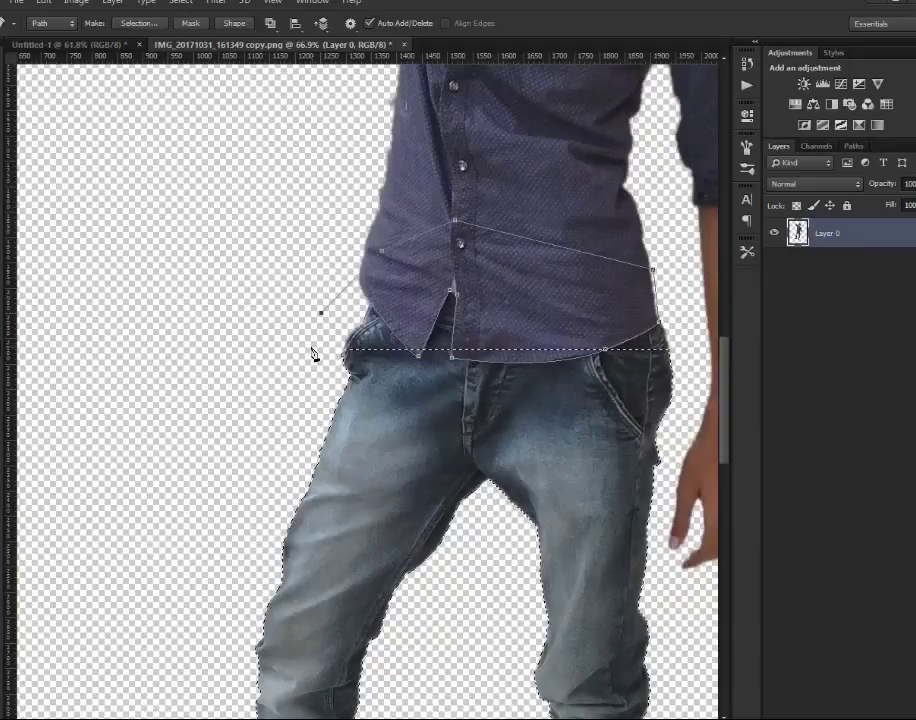
key(ctrl+shift+Return)
key(ctrl+alt+z)
key(ctrl+alt+z)
key(ctrl+alt+z)
key(ctrl+alt+z)
key(ctrl+alt+z)
key(ctrl+alt+z)
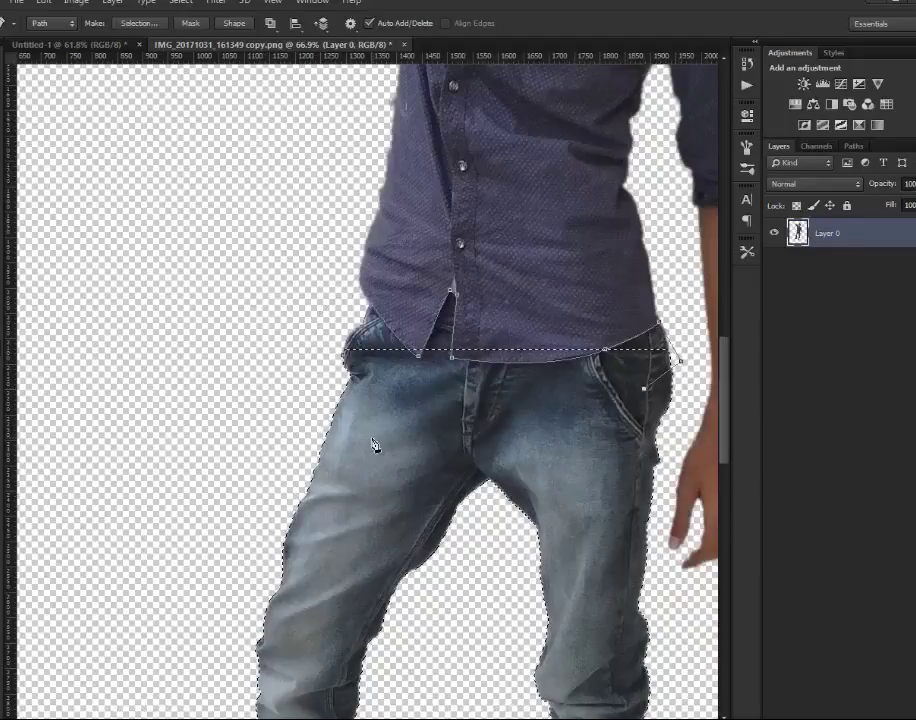
- Add the traced waistband area to the selection, and subtract the strip of shirt along the curved front hem with a Pen path
key(ctrl+Return)
scroll(503, 365, up, 5)
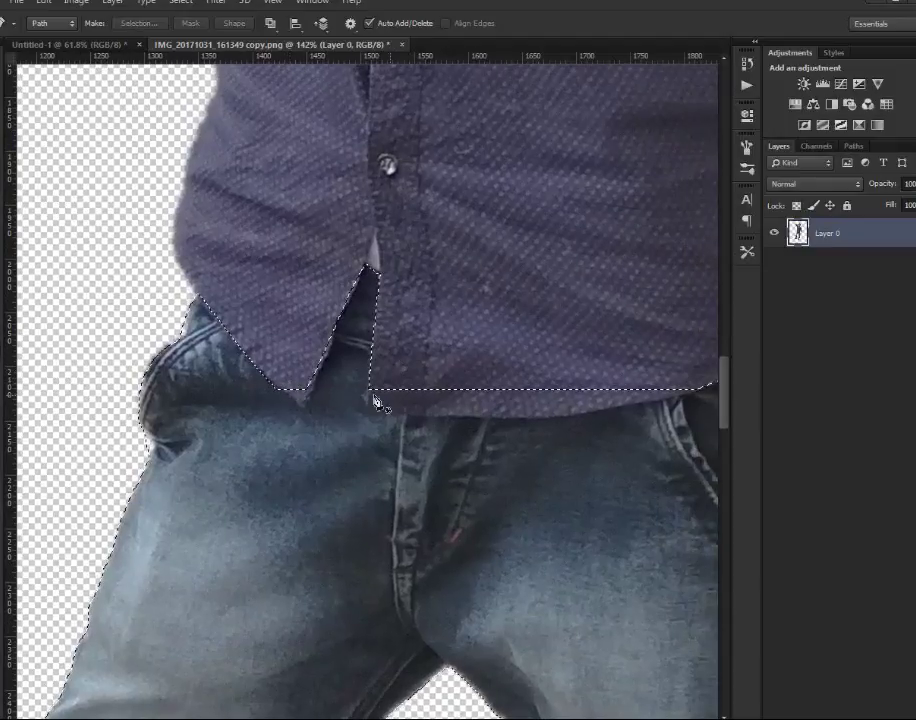
click(369, 390)
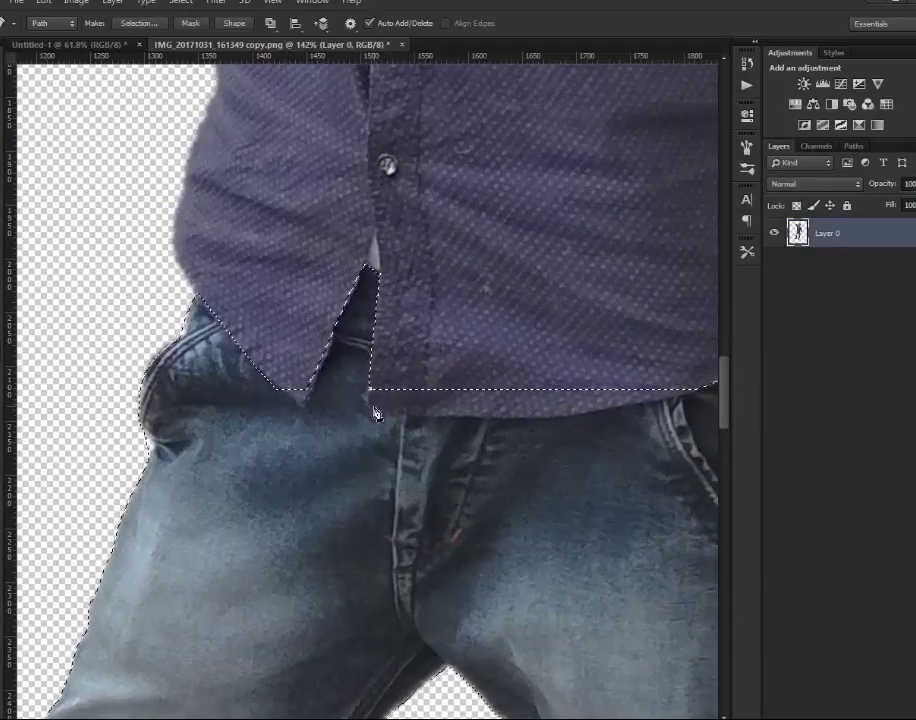
drag(413, 415, 497, 419)
drag(586, 412, 315, 454)
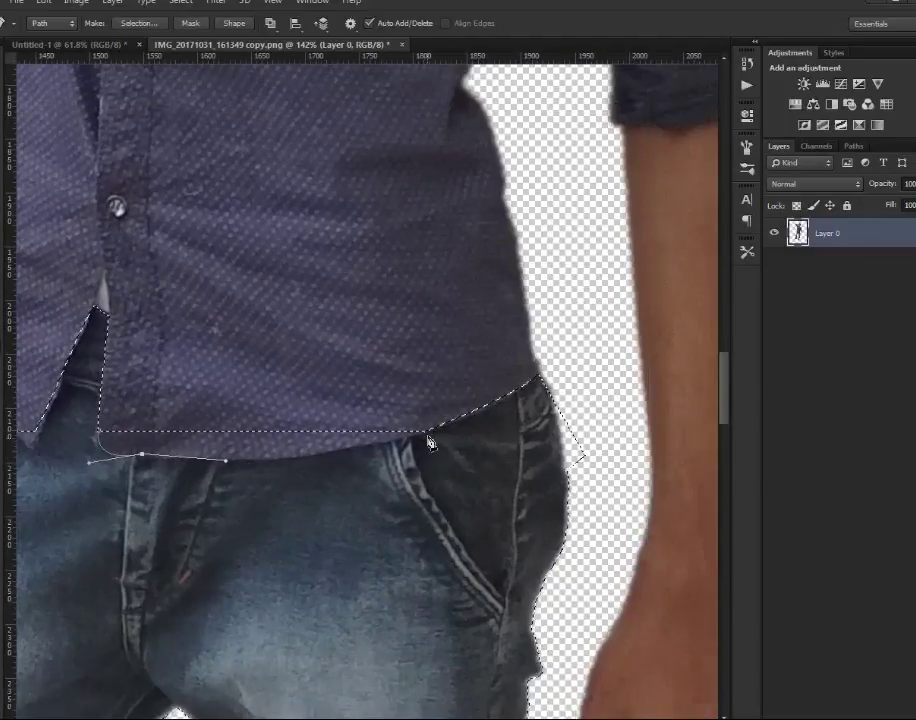
drag(428, 431, 487, 399)
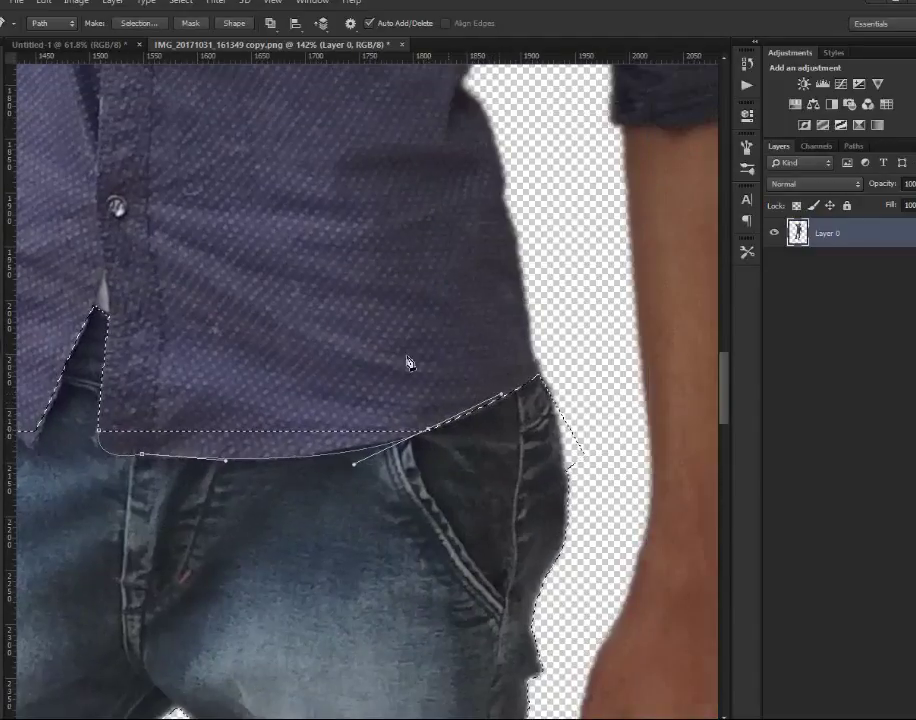
scroll(408, 362, down, 5)
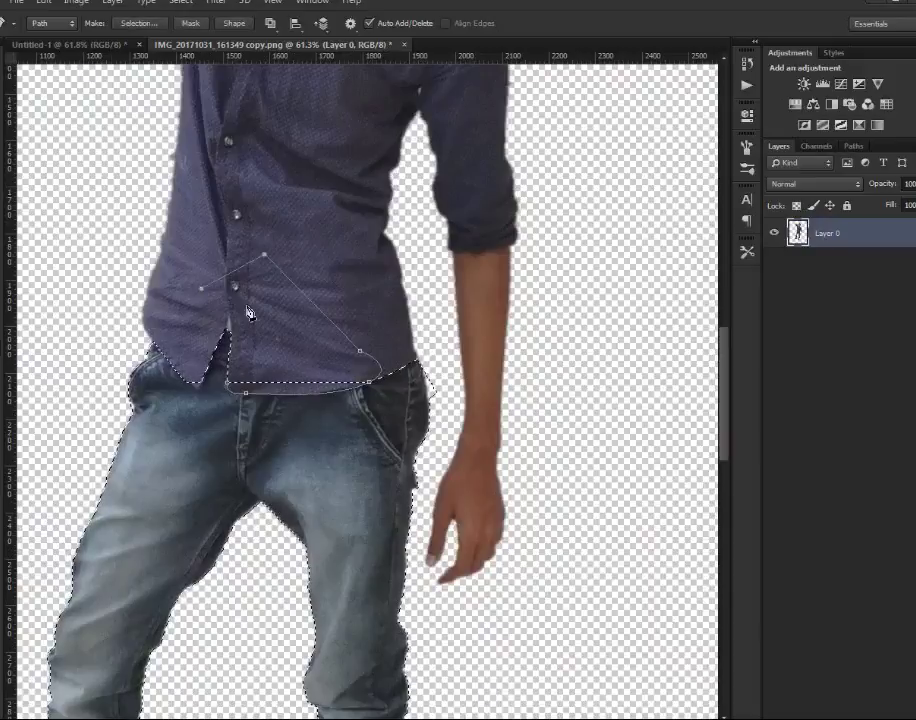
key(ctrl+Return)
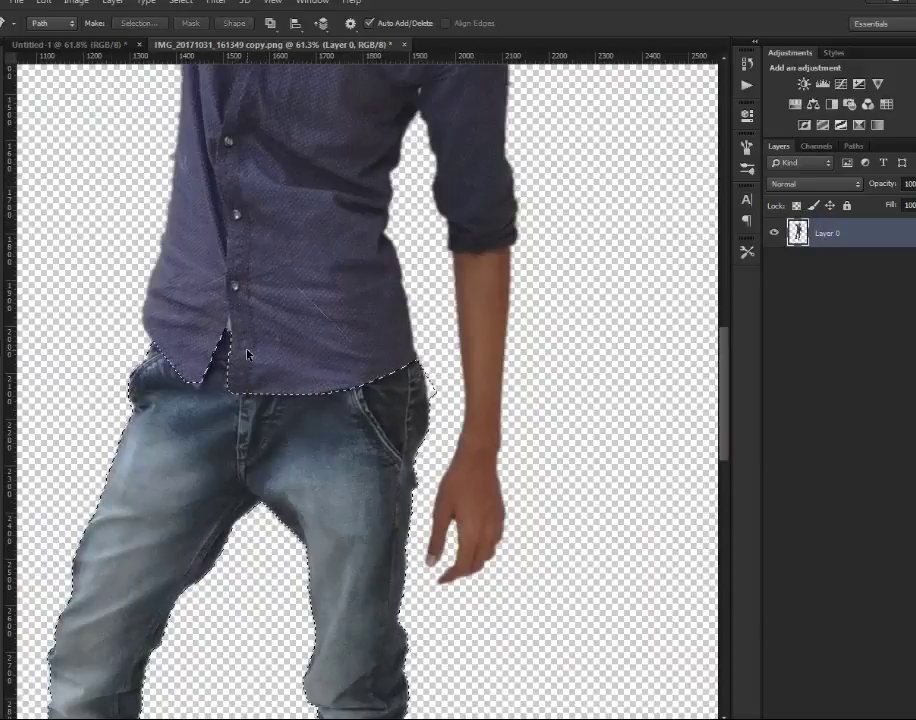
- Subtract the excess area outside the hip nearest the hanging hand from the selection using a Pen path
scroll(458, 334, up, 4)
click(396, 371)
click(460, 439)
click(429, 372)
key(ctrl+alt+Return)
scroll(430, 374, down, 4)
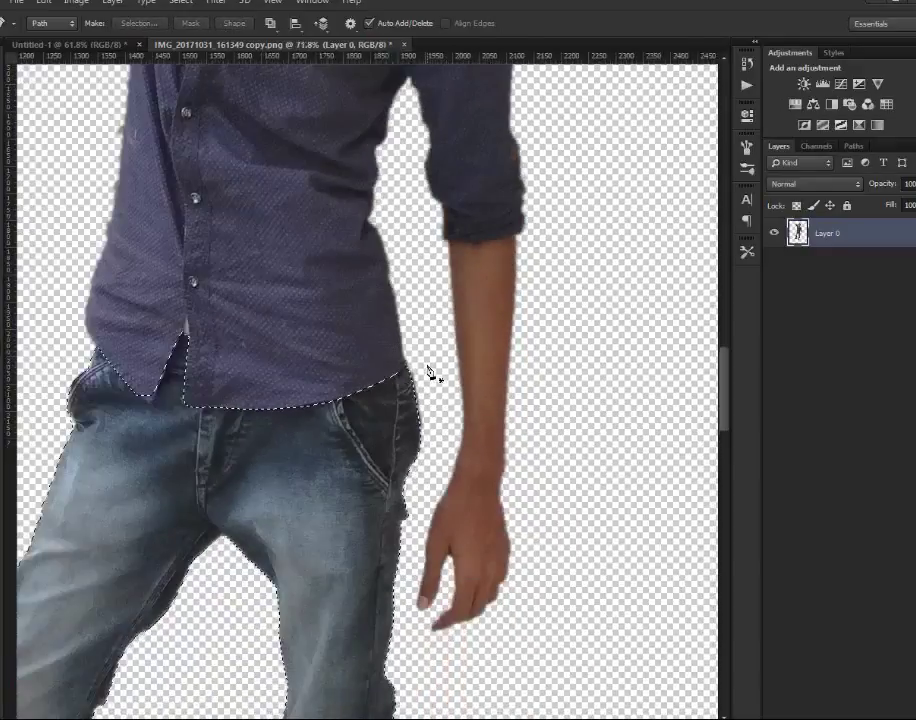
- Subtract the pointed shirt tip beside the front opening from the selection using a Pen path
scroll(270, 365, up, 5)
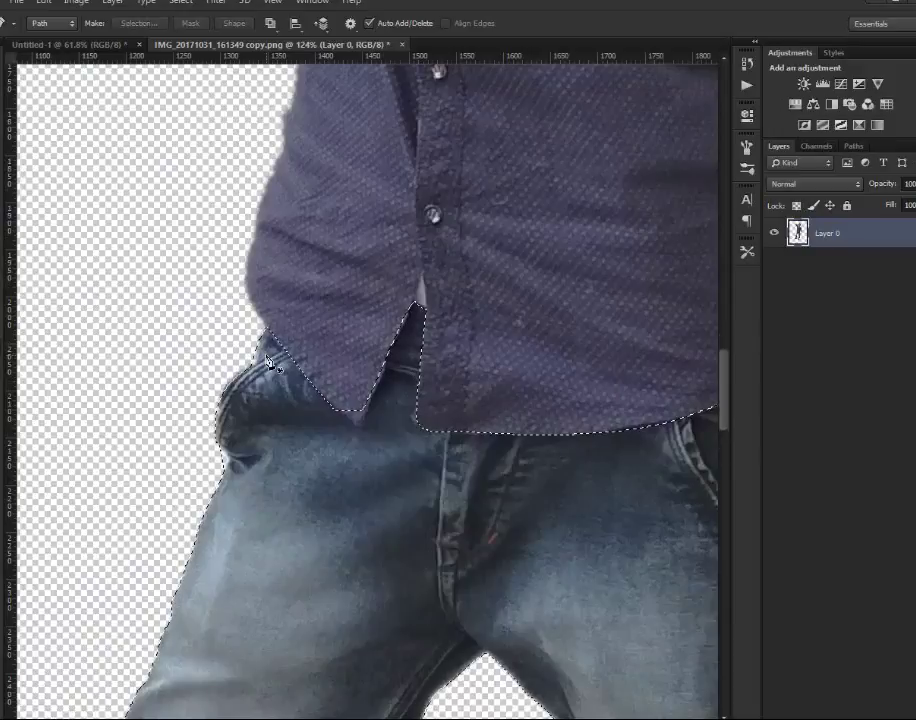
scroll(268, 365, down, 4)
scroll(305, 400, up, 2)
scroll(310, 407, up, 2)
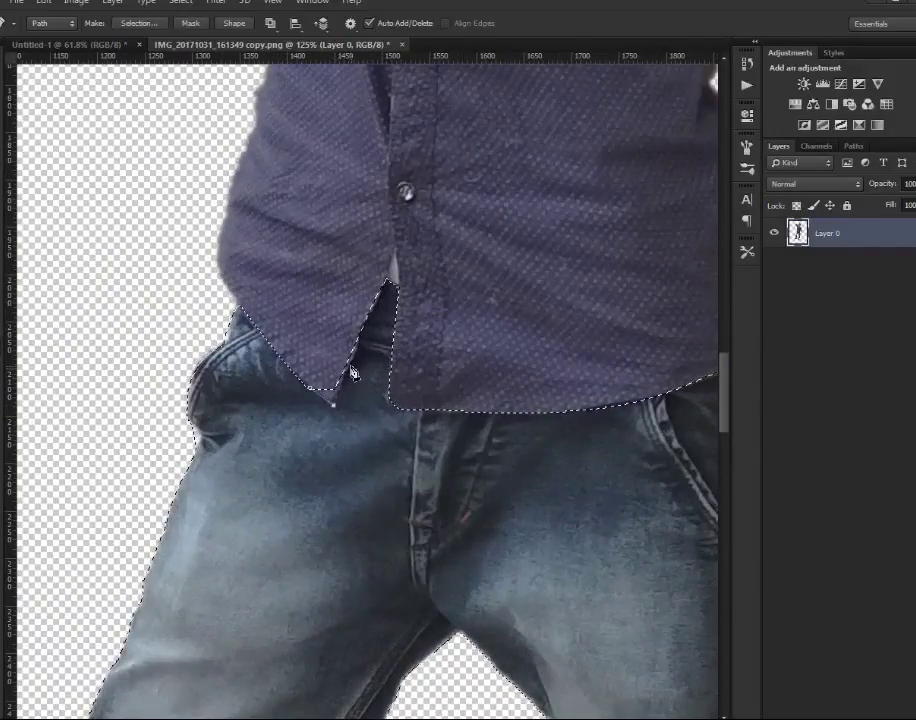
scroll(338, 362, down, 5)
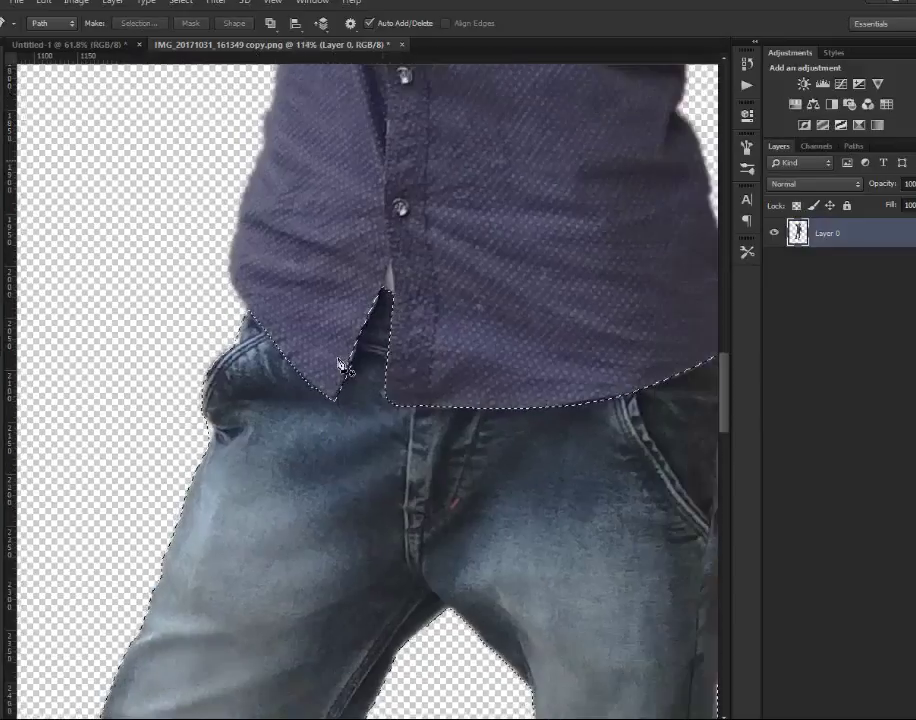
- Create a new layer and fill the selected trousers and shoes with black on it
scroll(376, 354, down, 1)
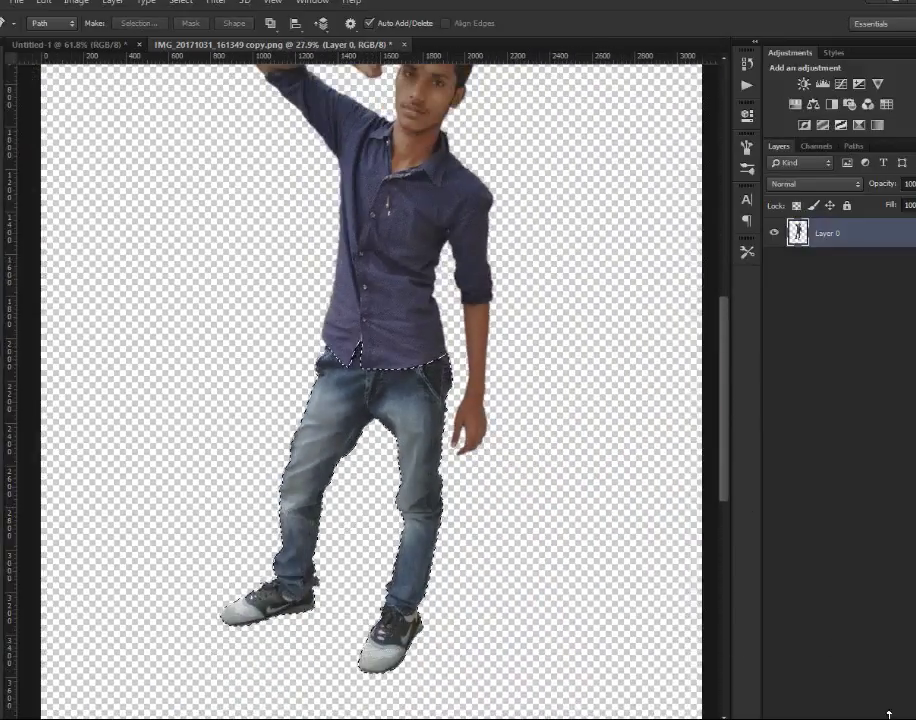
key(ctrl+shift+alt+n)
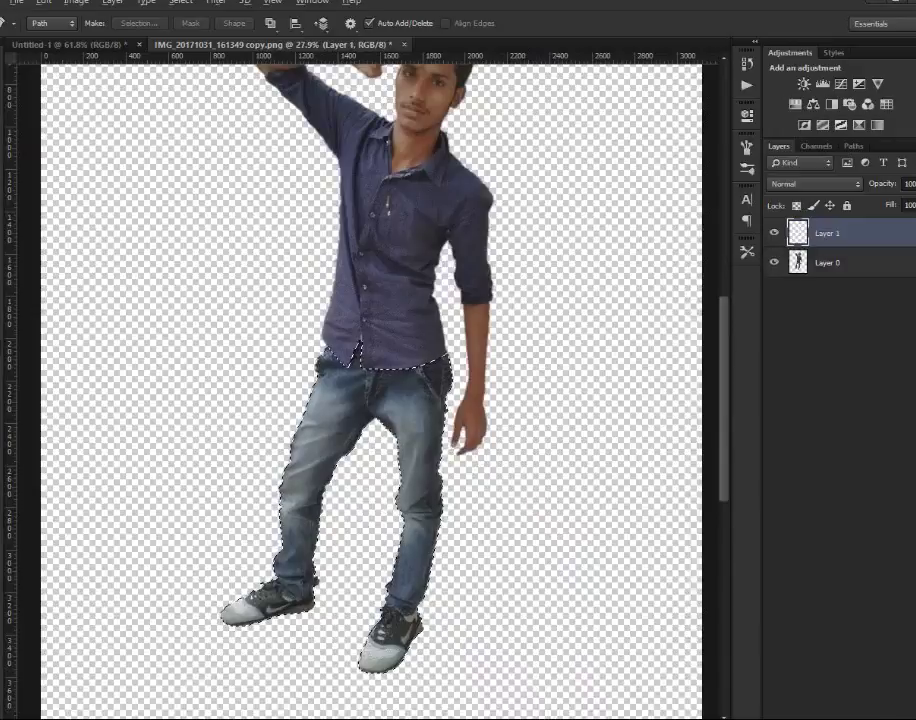
key(alt+BackSpace)
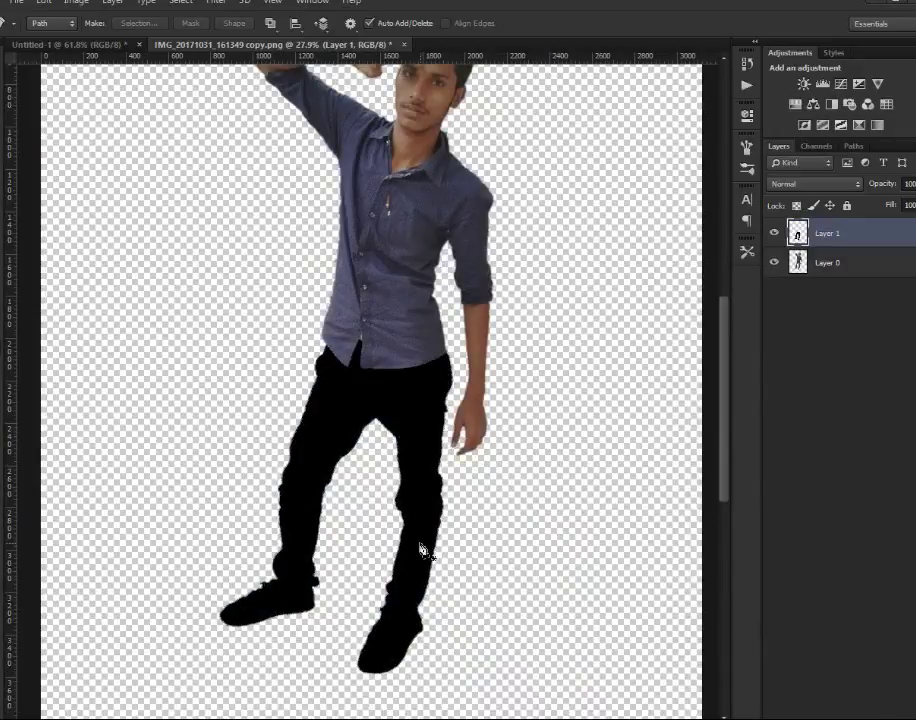
- Erase the black fill from both shoes with a 400 px Eraser
scroll(410, 588, up, 1)
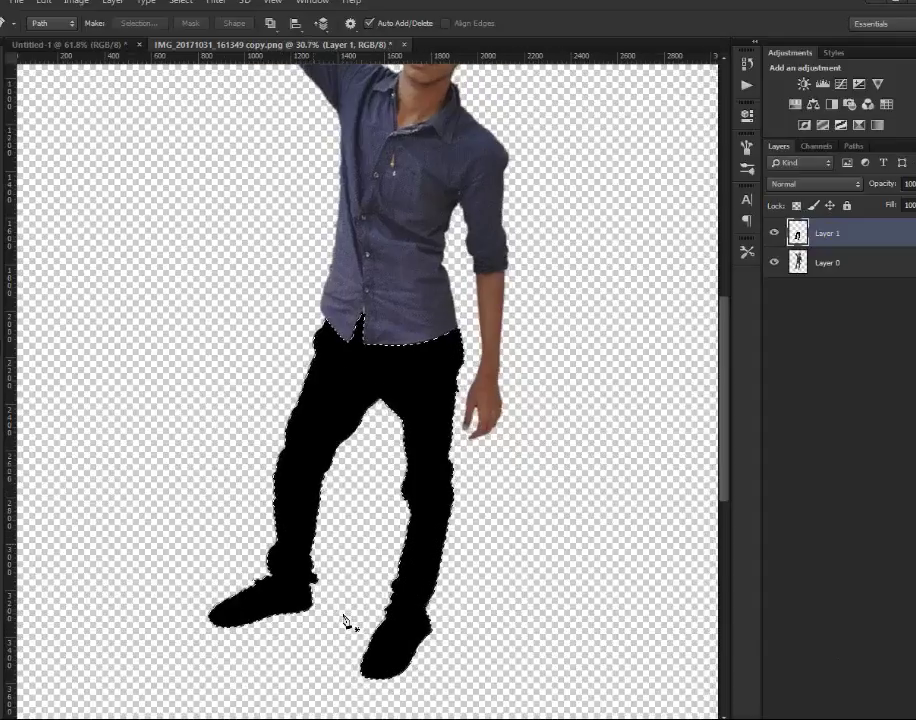
key(e)
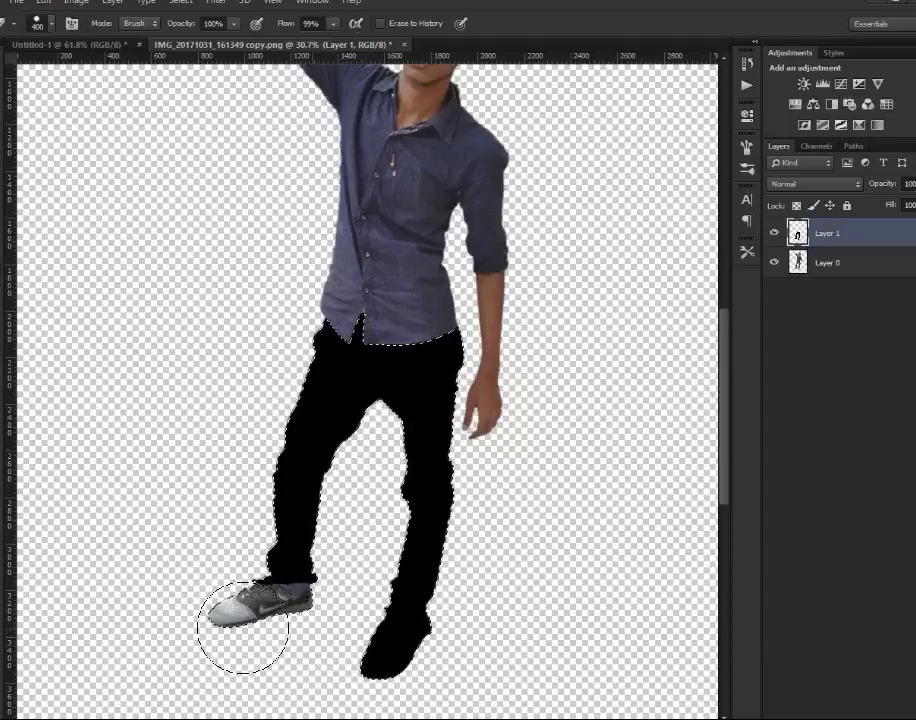
mouse_move(293, 633)
mouse_down()
mouse_move(341, 665)
mouse_move(492, 650)
mouse_up()
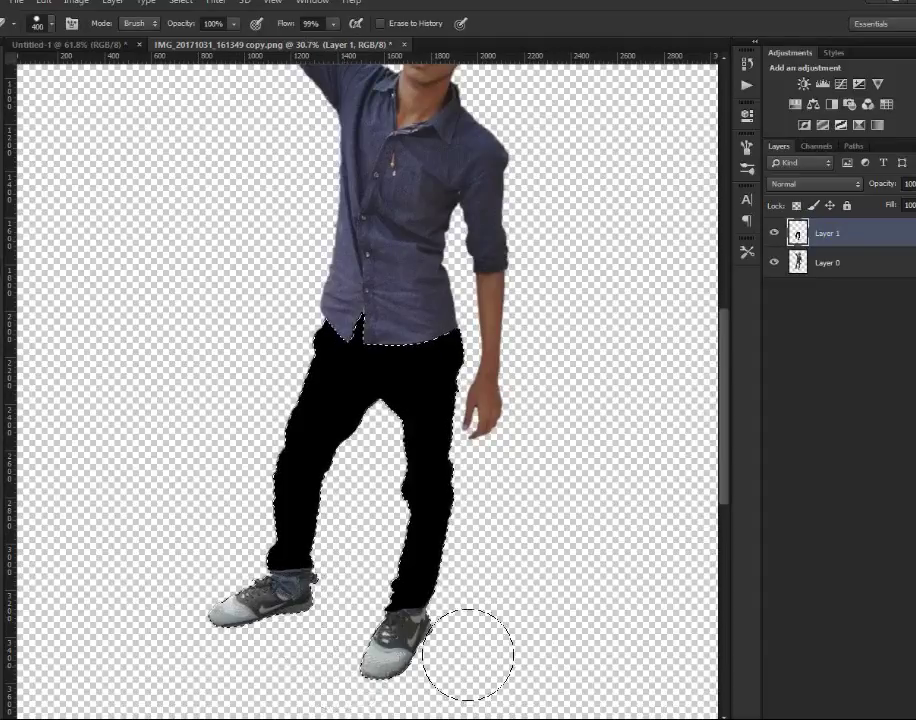
- Set the Brush size to 45 px and test a black stroke along the cuff above the forward-pointing shoe, undoing it
scroll(405, 666, up, 10)
key(b)
scroll(420, 530, down, 5)
scroll(428, 516, up, 7)
scroll(428, 516, up, 5)
key(bracketright)
key(bracketright)
key(bracketright)
key(bracketright)
key(bracketright)
key(bracketright)
key(bracketright)
key(bracketright)
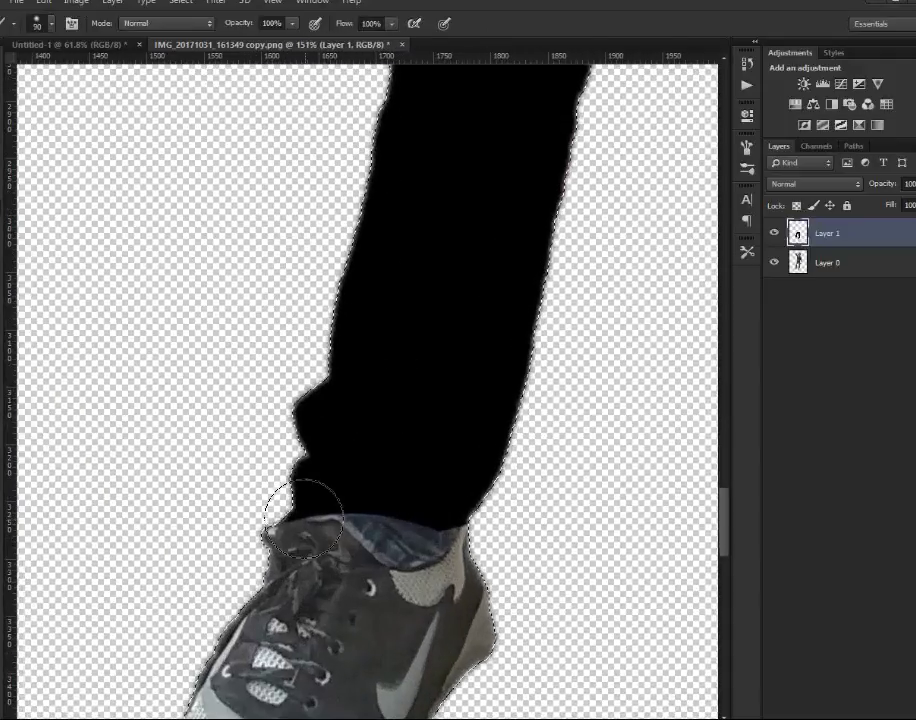
key(bracketleft)
key(bracketleft)
key(bracketleft)
key(bracketleft)
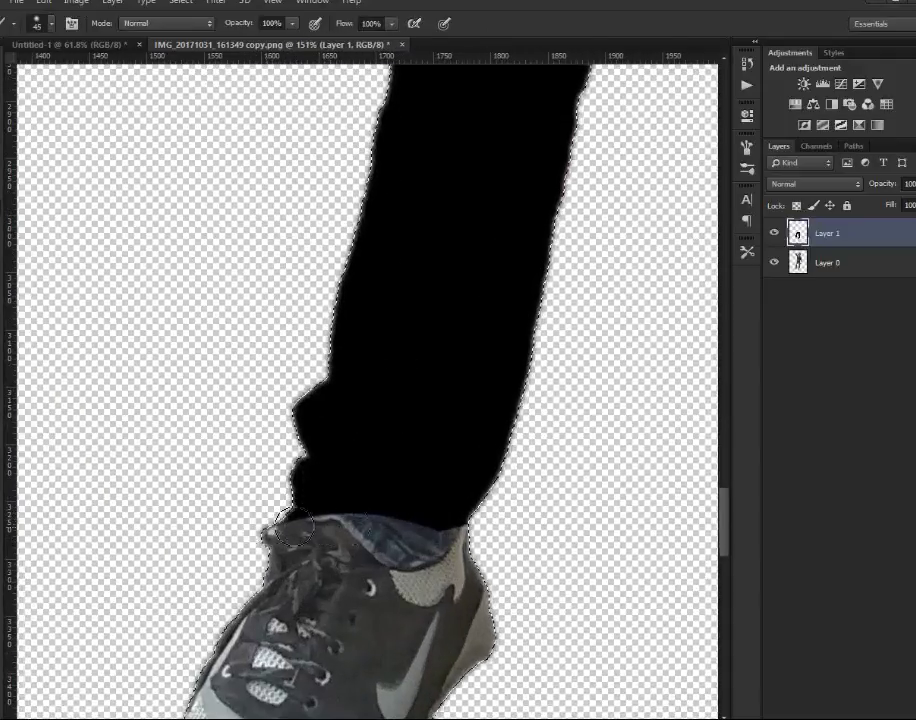
drag(338, 514, 272, 515)
key(ctrl+z)
- Reduce the Eraser to 50 px and erase the black across the cuff just above the forward-pointing shoe
key(e)
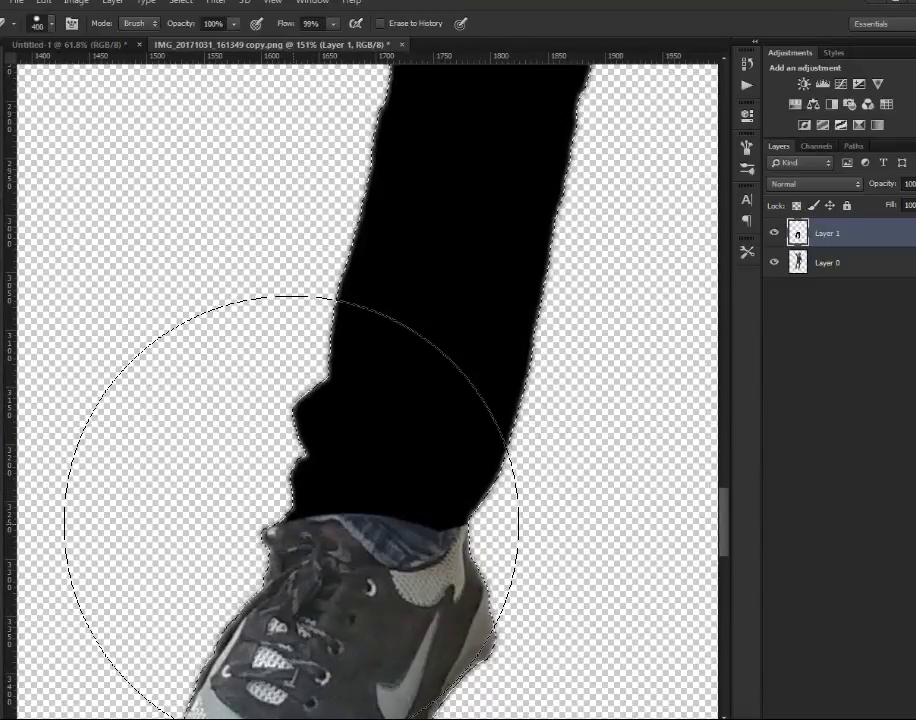
key(bracketleft)
key(bracketleft)
key(bracketleft)
key(bracketleft)
key(bracketleft)
key(bracketleft)
key(bracketleft)
key(bracketleft)
key(bracketleft)
key(bracketleft)
key(bracketleft)
drag(279, 522, 498, 528)
mouse_move(271, 481)
mouse_down()
mouse_move(458, 489)
mouse_move(278, 491)
mouse_up()
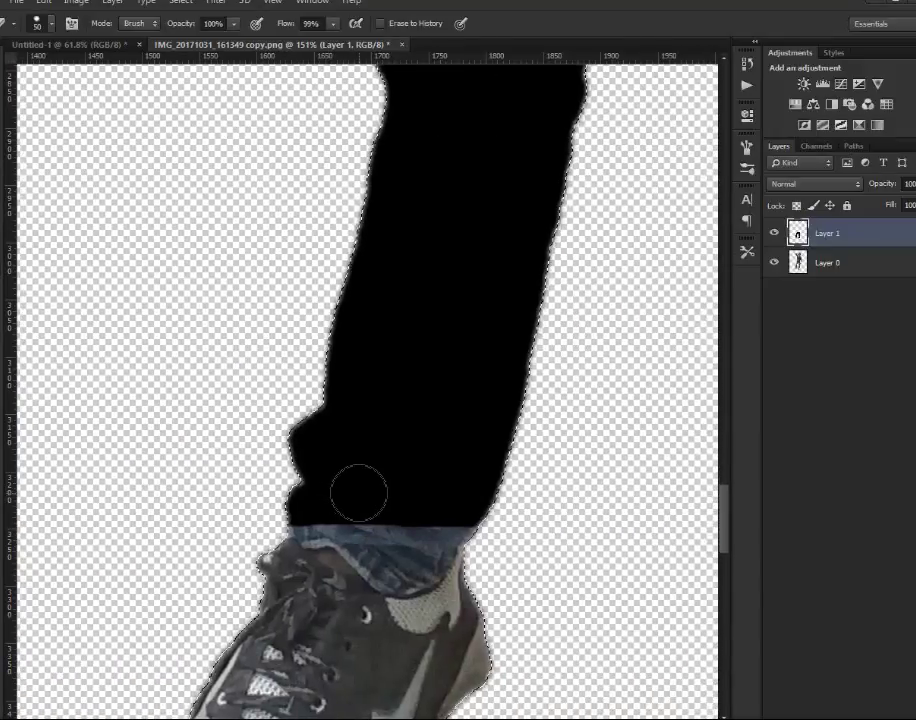
- Paint black over the exposed denim cuff down to the collar of the forward-pointing shoe with the 45 px Brush
key(b)
scroll(293, 504, up, 5)
click(308, 540)
key(ctrl+z)
key(x)
mouse_move(307, 536)
mouse_down()
mouse_move(423, 557)
mouse_move(408, 574)
mouse_move(434, 589)
mouse_move(442, 614)
mouse_move(410, 585)
mouse_move(447, 630)
mouse_move(498, 634)
mouse_move(521, 628)
mouse_move(557, 590)
mouse_move(582, 535)
mouse_move(433, 557)
mouse_move(480, 568)
mouse_move(506, 603)
mouse_move(515, 548)
mouse_up()
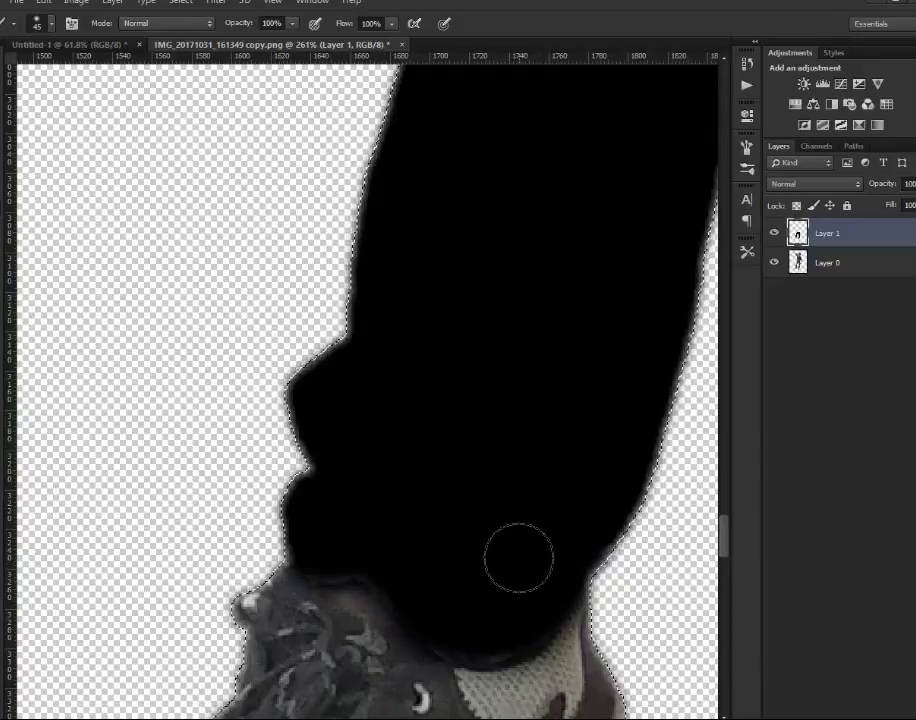
- Paint black over the exposed denim cuff of the other leg, down to the collar of the sideways-pointing shoe
scroll(519, 557, down, 1)
scroll(519, 557, down, 1)
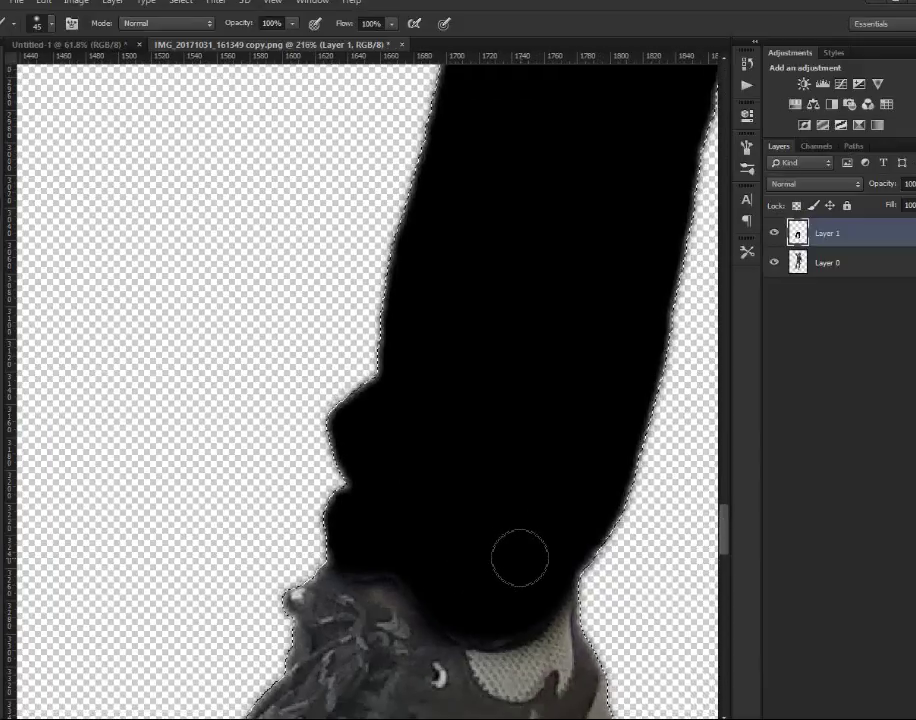
scroll(394, 496, down, 9)
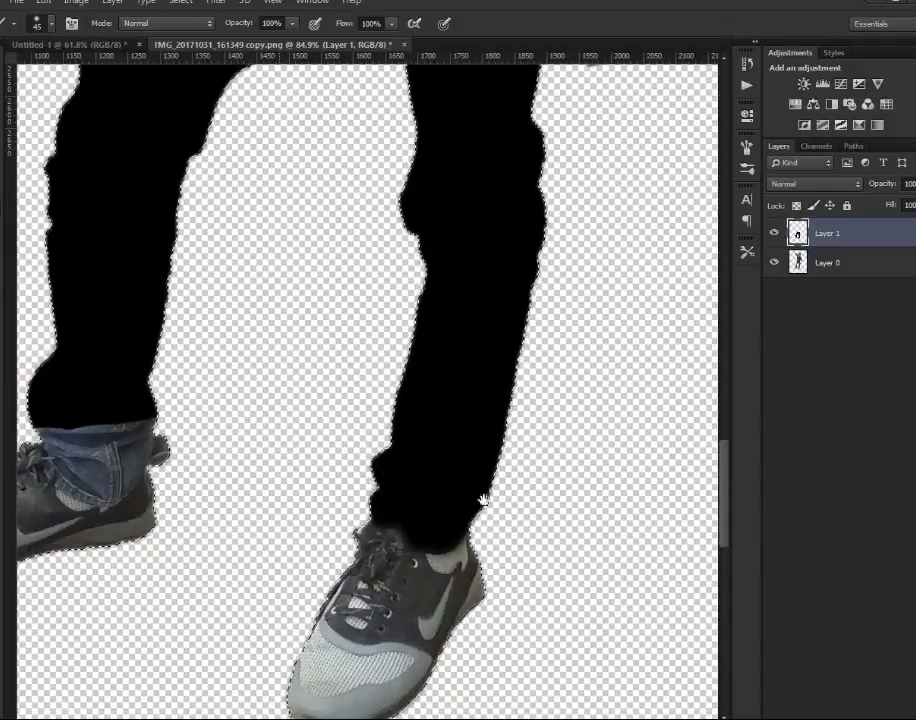
drag(483, 499, 757, 523)
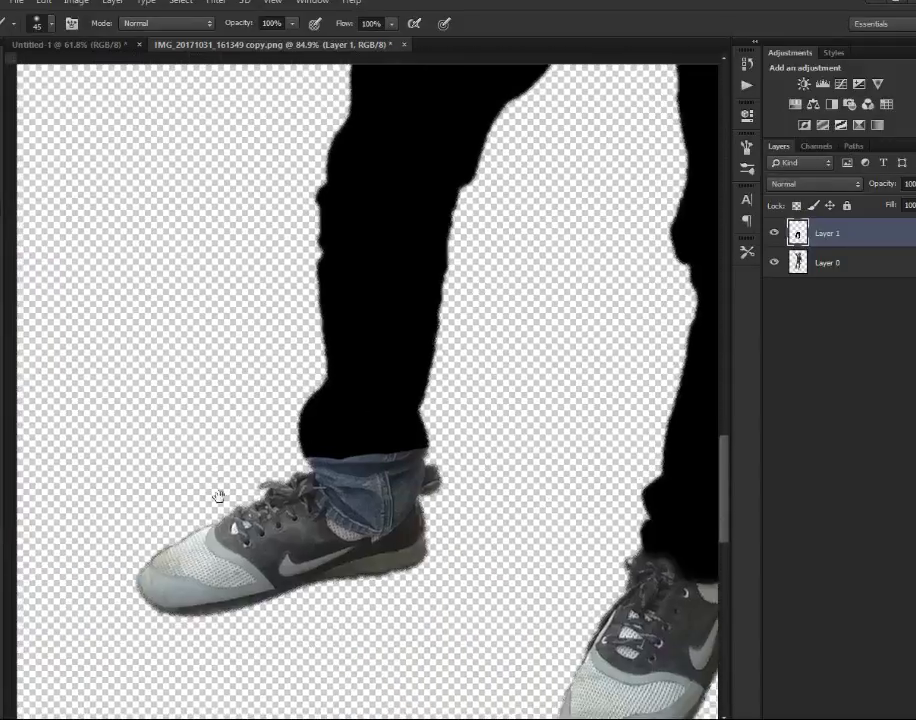
scroll(384, 450, up, 9)
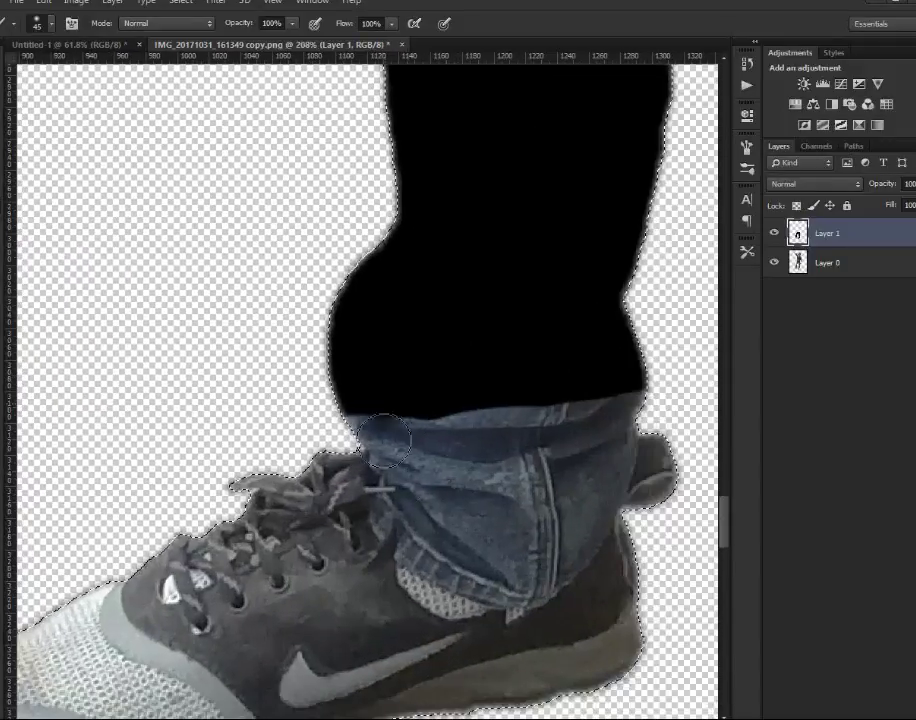
mouse_move(383, 438)
mouse_down()
mouse_move(360, 399)
mouse_move(404, 450)
mouse_move(425, 514)
mouse_move(400, 468)
mouse_move(398, 505)
mouse_move(432, 562)
mouse_move(484, 591)
mouse_move(465, 576)
mouse_move(547, 577)
mouse_move(579, 548)
mouse_move(635, 456)
mouse_move(640, 375)
mouse_move(547, 514)
mouse_move(556, 392)
mouse_move(446, 401)
mouse_move(452, 454)
mouse_move(481, 404)
mouse_move(524, 390)
mouse_move(557, 426)
mouse_move(586, 411)
mouse_up()
mouse_move(555, 494)
mouse_down()
mouse_move(464, 481)
mouse_move(475, 496)
mouse_up()
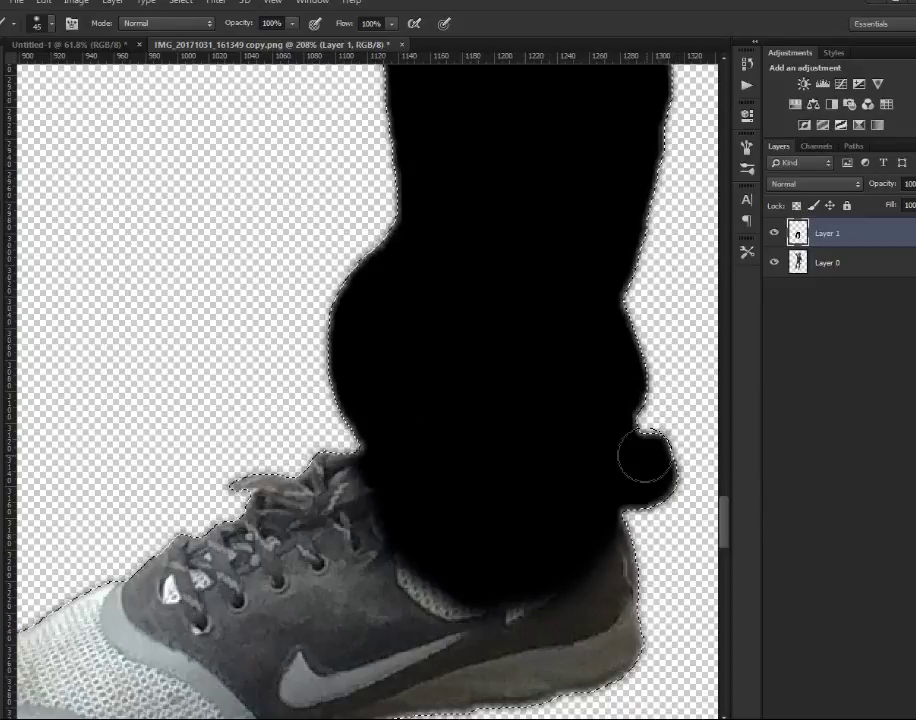
- Erase the black overspill from the heel tab and collar of the sideways-pointing shoe, undoing the last eraser stroke
key(e)
drag(645, 456, 651, 455)
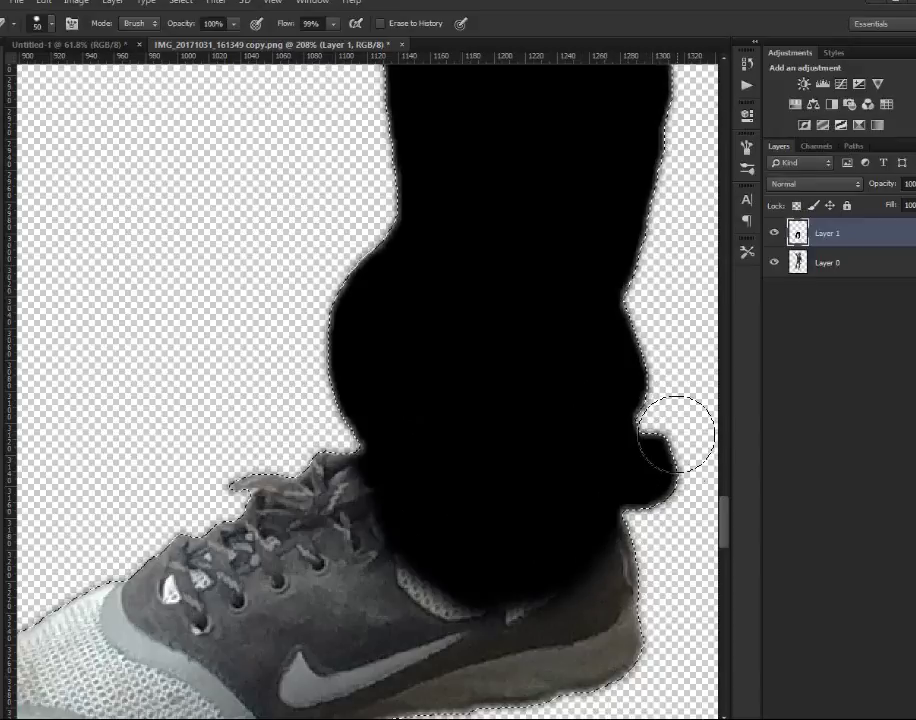
mouse_move(632, 570)
mouse_down()
mouse_move(597, 611)
mouse_move(528, 622)
mouse_move(429, 614)
mouse_move(346, 543)
mouse_move(417, 583)
mouse_move(473, 599)
mouse_move(585, 597)
mouse_move(613, 566)
mouse_up()
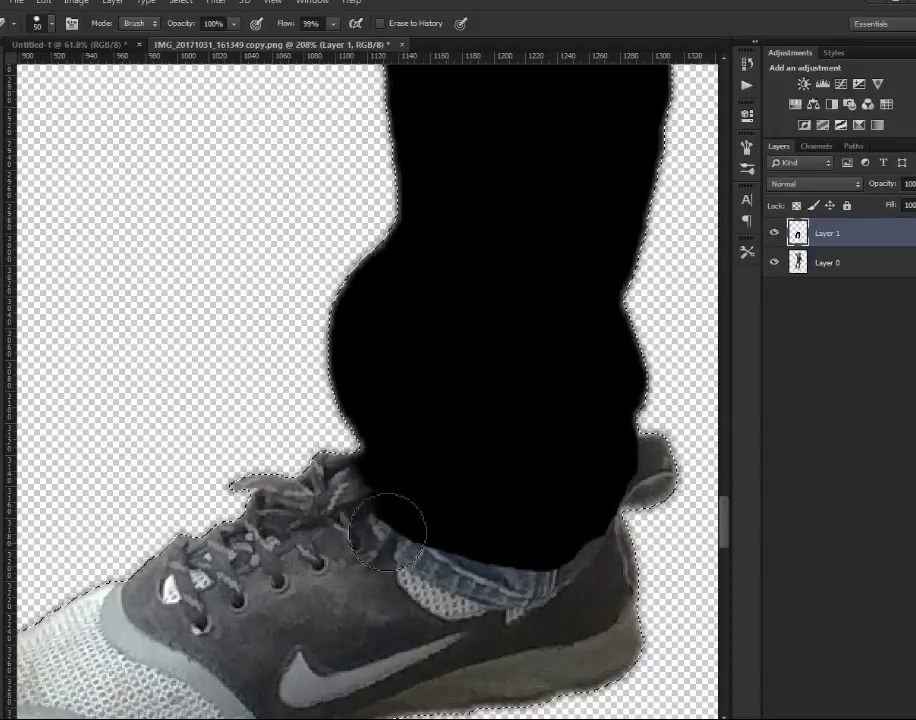
drag(405, 492, 423, 521)
key(ctrl+z)
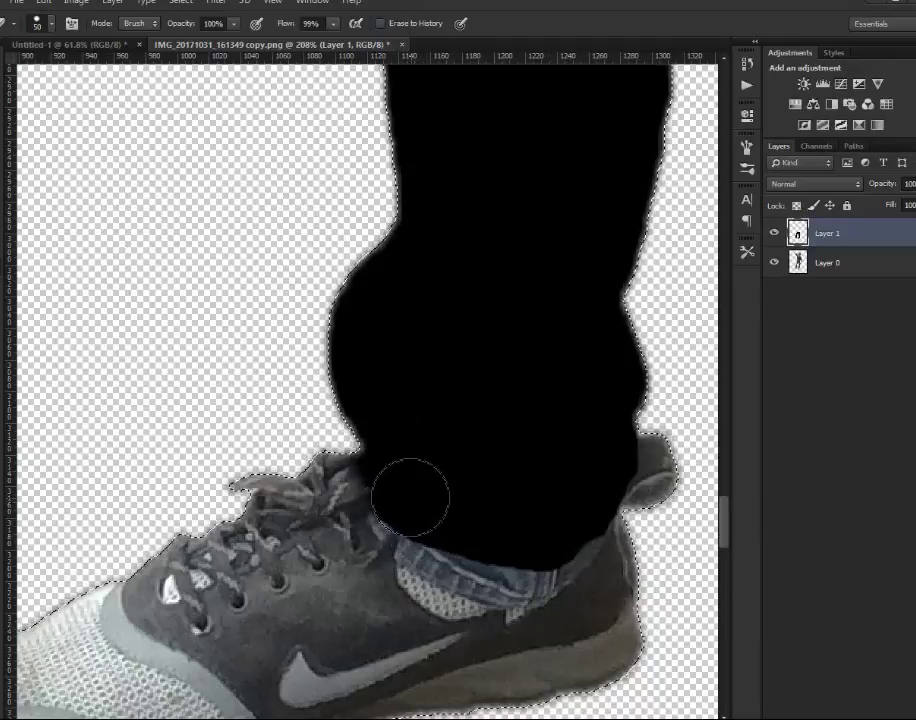
- Paint the lower edge of the cuff above the sideways-pointing shoe black again, and clear the selection
key(b)
mouse_move(409, 491)
mouse_down()
mouse_move(414, 537)
mouse_move(399, 526)
mouse_move(417, 542)
mouse_move(500, 571)
mouse_move(535, 564)
mouse_move(586, 524)
mouse_up()
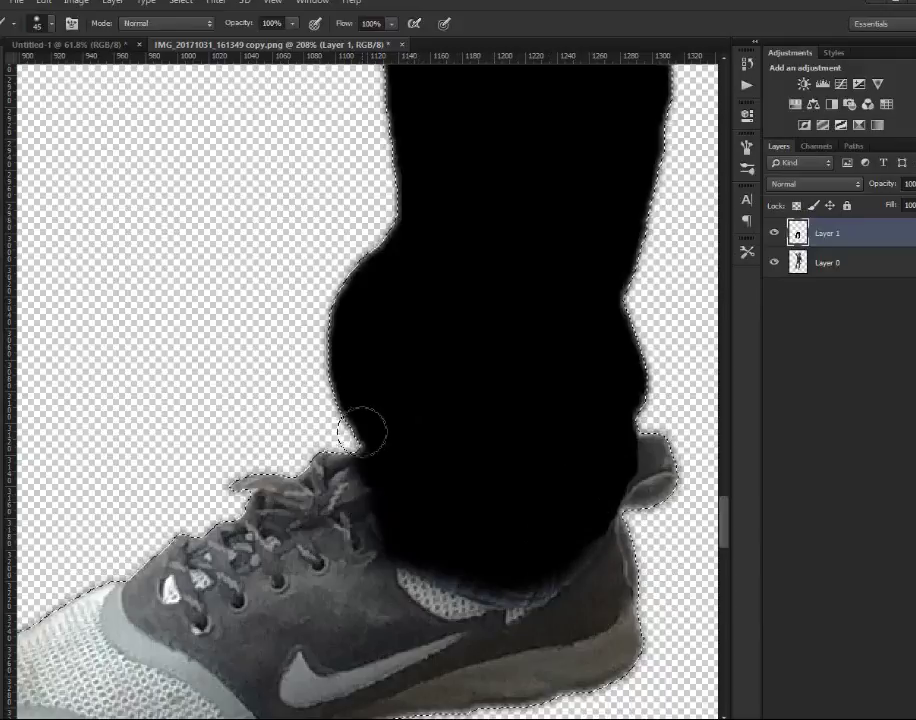
scroll(360, 430, down, 8)
scroll(356, 432, down, 5)
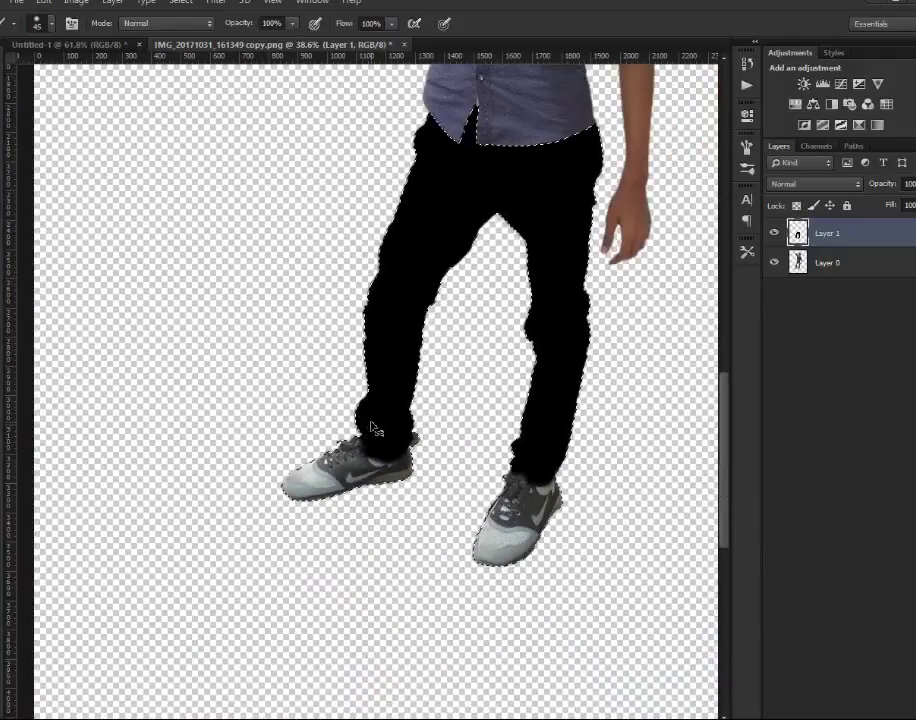
scroll(430, 396, down, 2)
scroll(634, 290, down, 2)
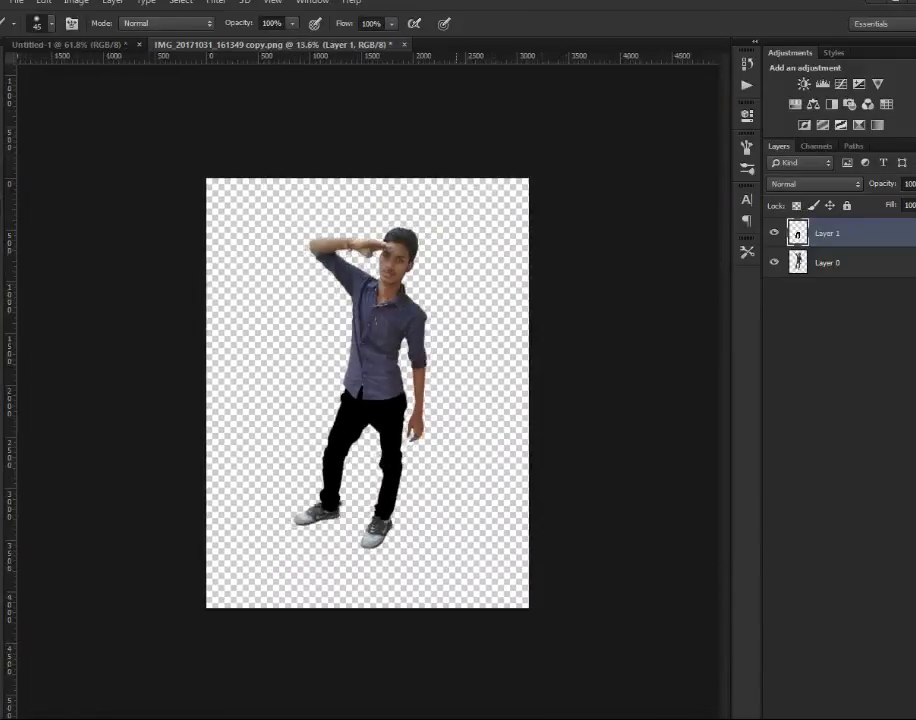
- Set the blend mode of the black trousers layer to Soft Light
scroll(433, 419, up, 2)
scroll(433, 419, up, 2)
click(838, 185)
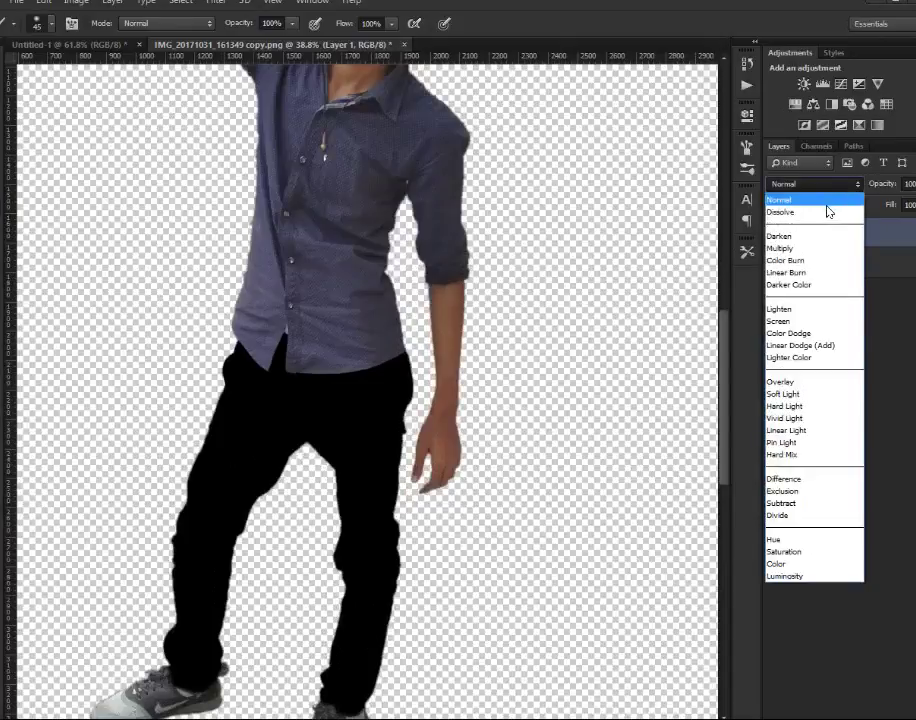
click(827, 209)
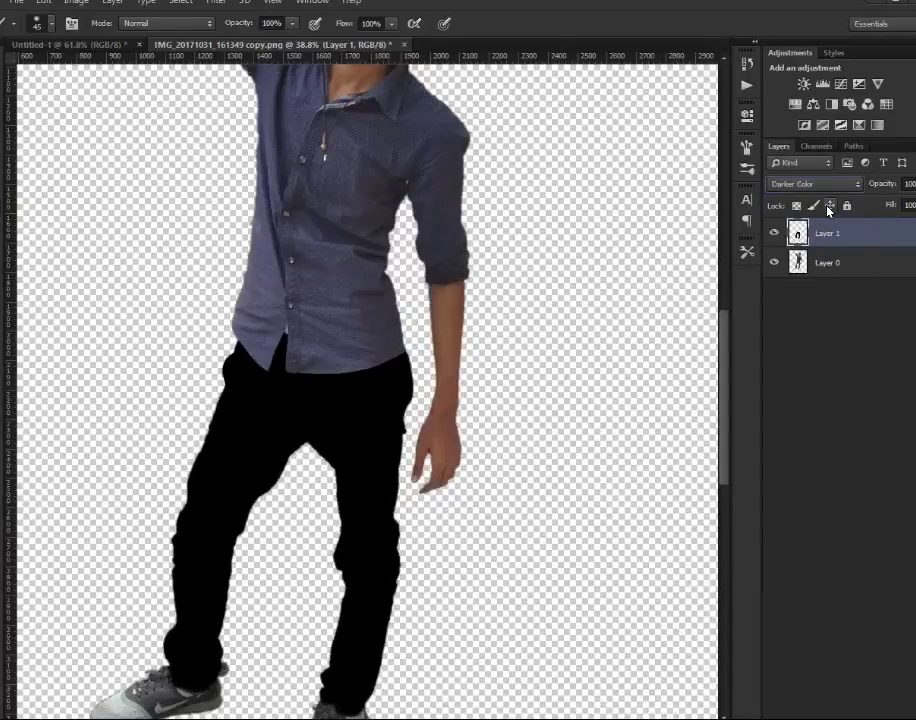
key(Down)
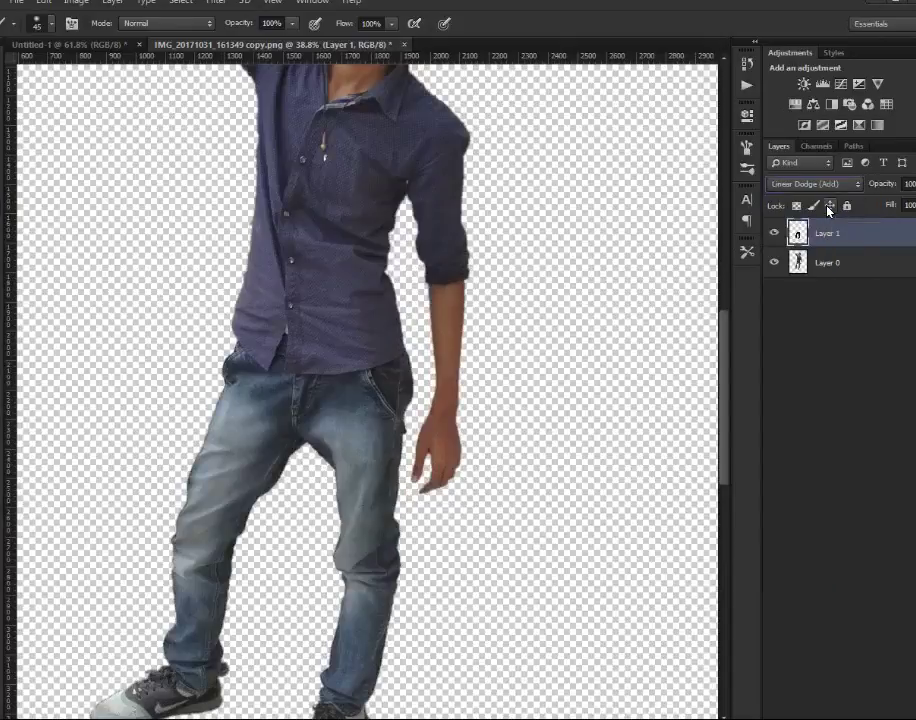
key(Down)
key(Down)
key(Down)
key(Up)
scroll(384, 252, down, 8)
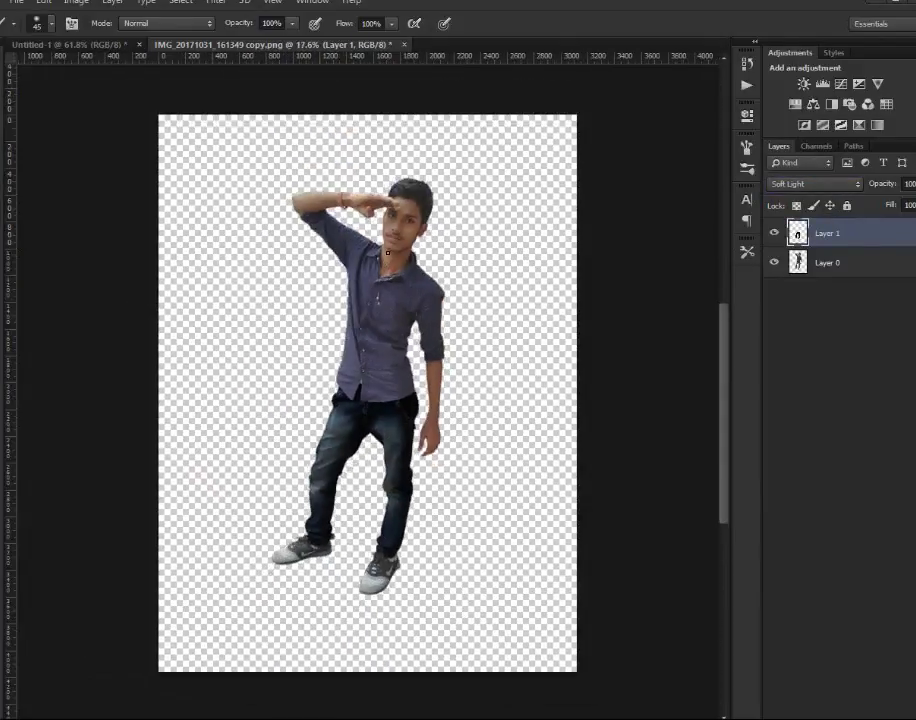
- Load the outline of the man's cut-out on Layer 0 as a selection
scroll(413, 269, up, 2)
scroll(413, 250, up, 4)
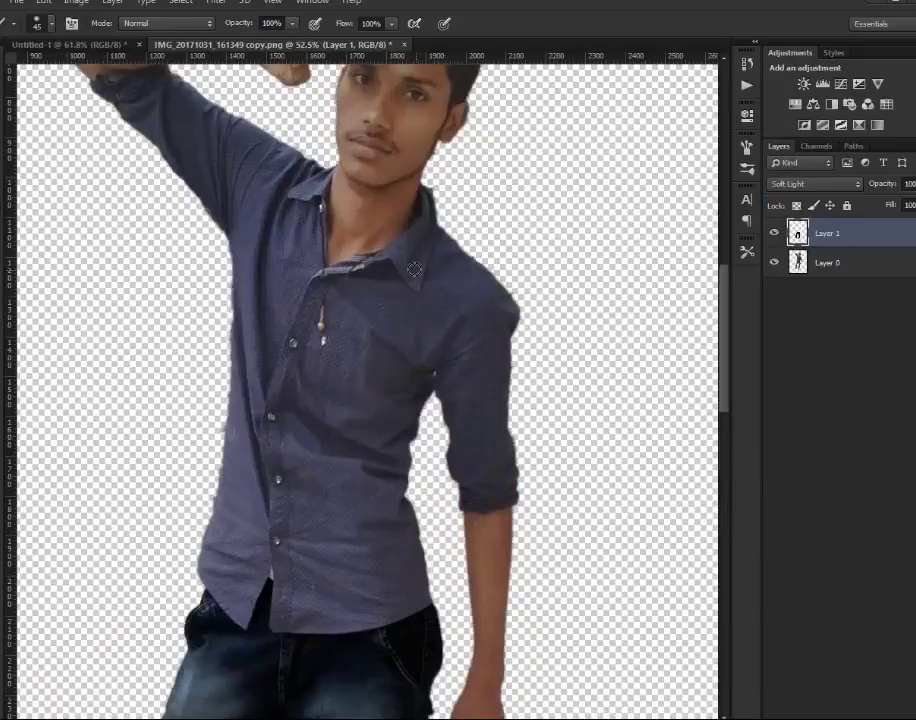
scroll(413, 250, down, 2)
ctrl+click(803, 263)
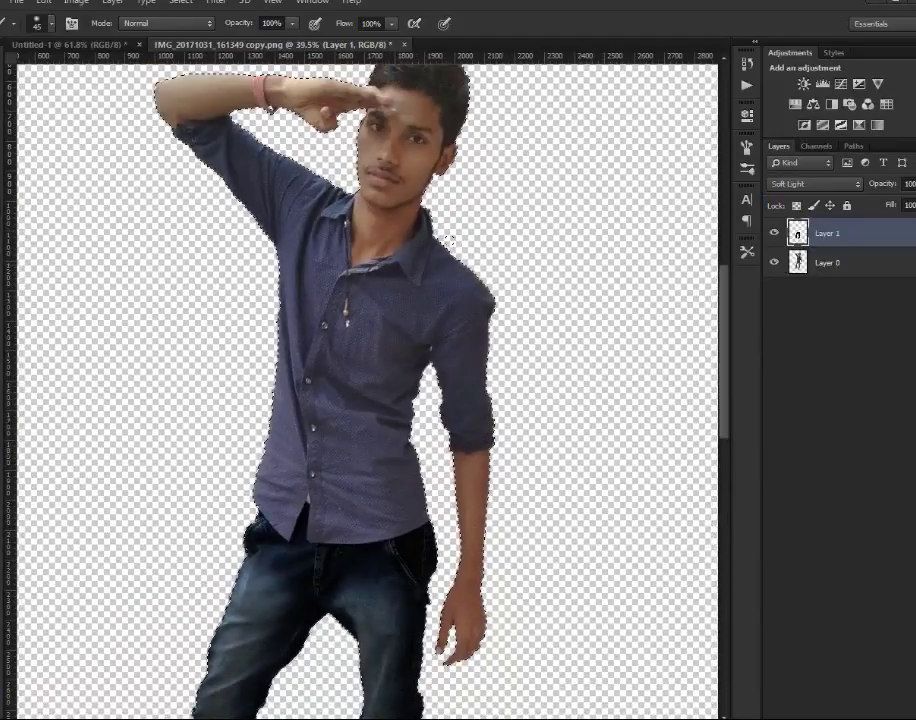
scroll(363, 189, up, 2)
scroll(500, 240, down, 3)
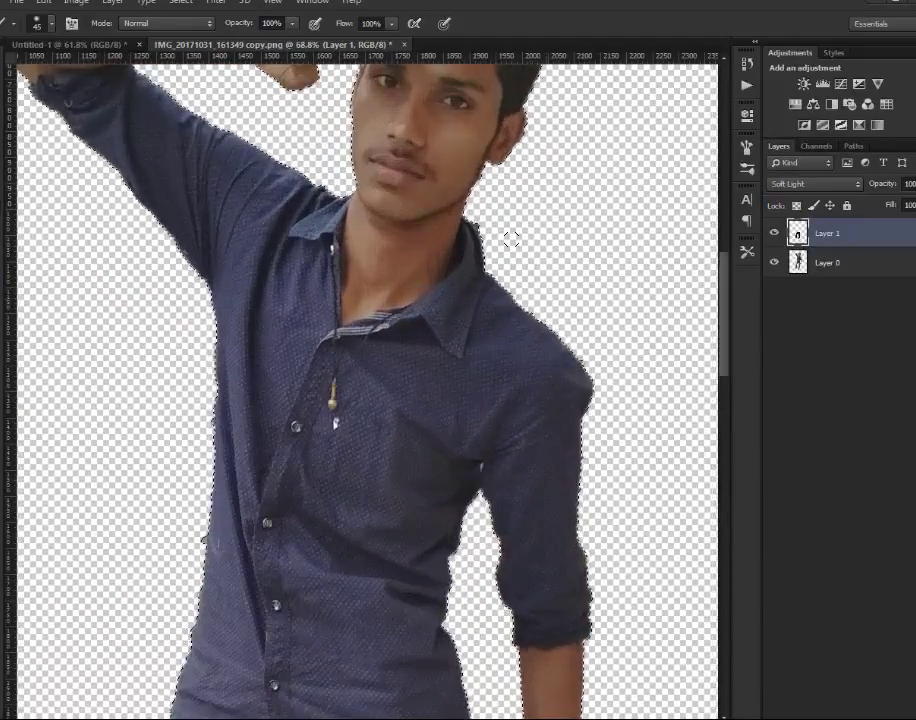
scroll(426, 273, up, 4)
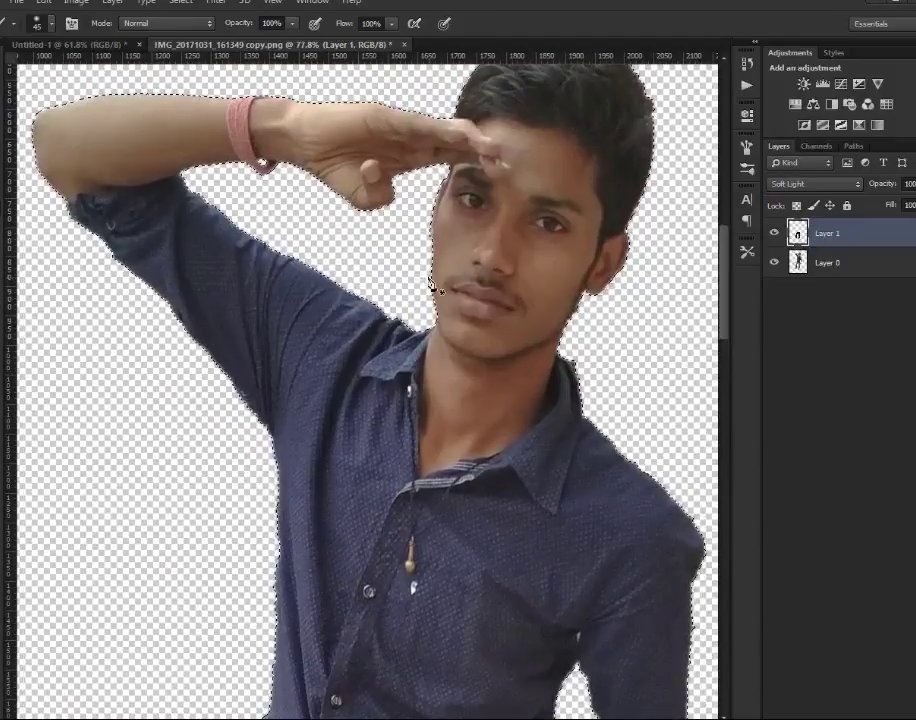
- Trace a Pen path along the rolled sleeve edge of the raised arm, extending it past the sleeve toward the chin
key(p)
scroll(340, 260, up, 4)
drag(78, 190, 240, 267)
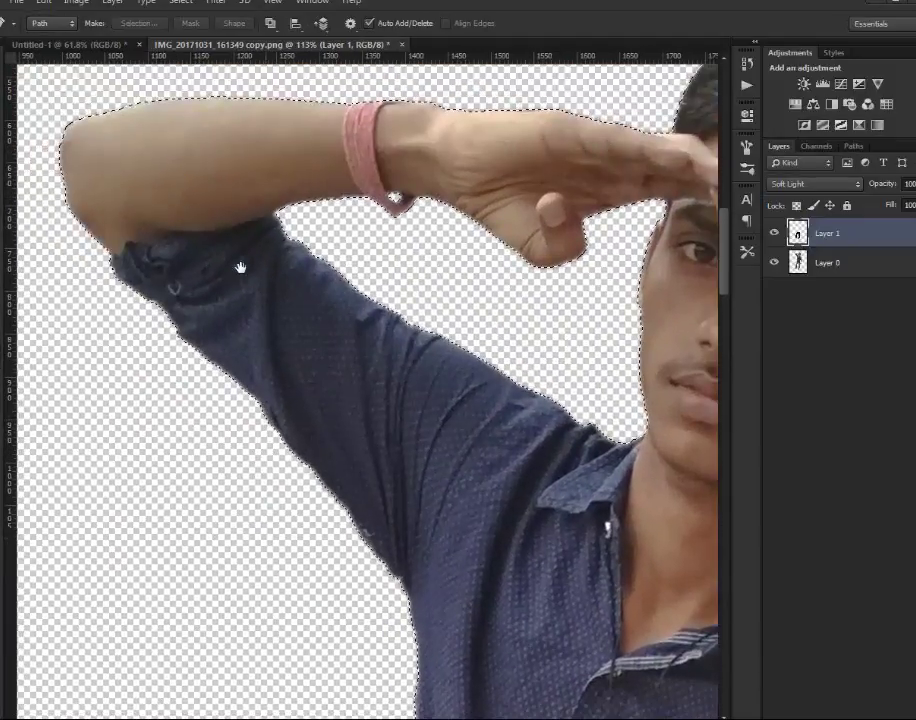
click(130, 252)
click(161, 245)
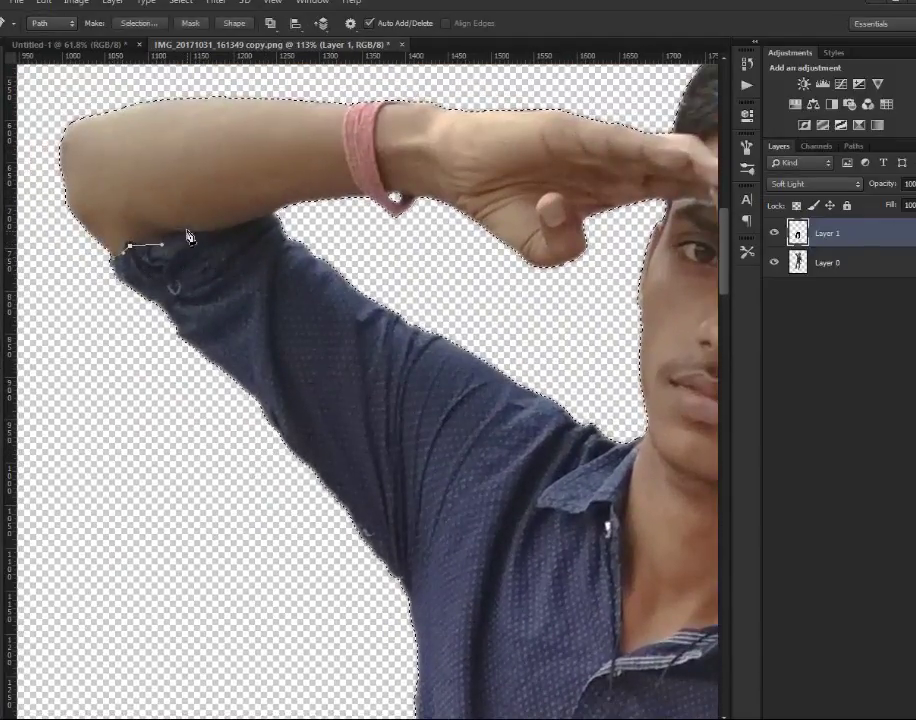
drag(190, 228, 233, 228)
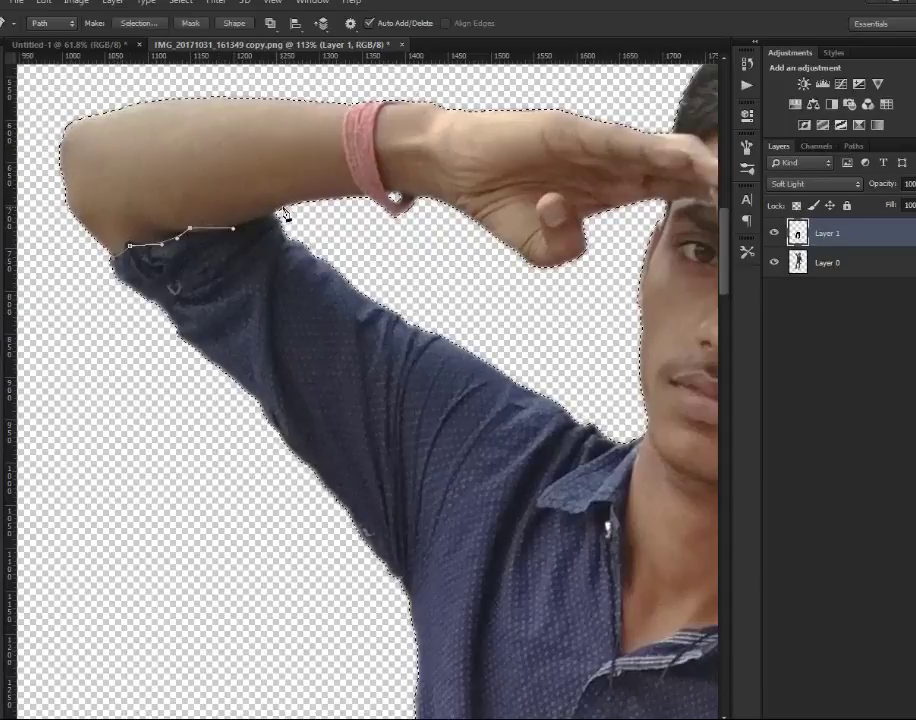
drag(315, 212, 339, 228)
click(423, 275)
scroll(615, 299, down, 3)
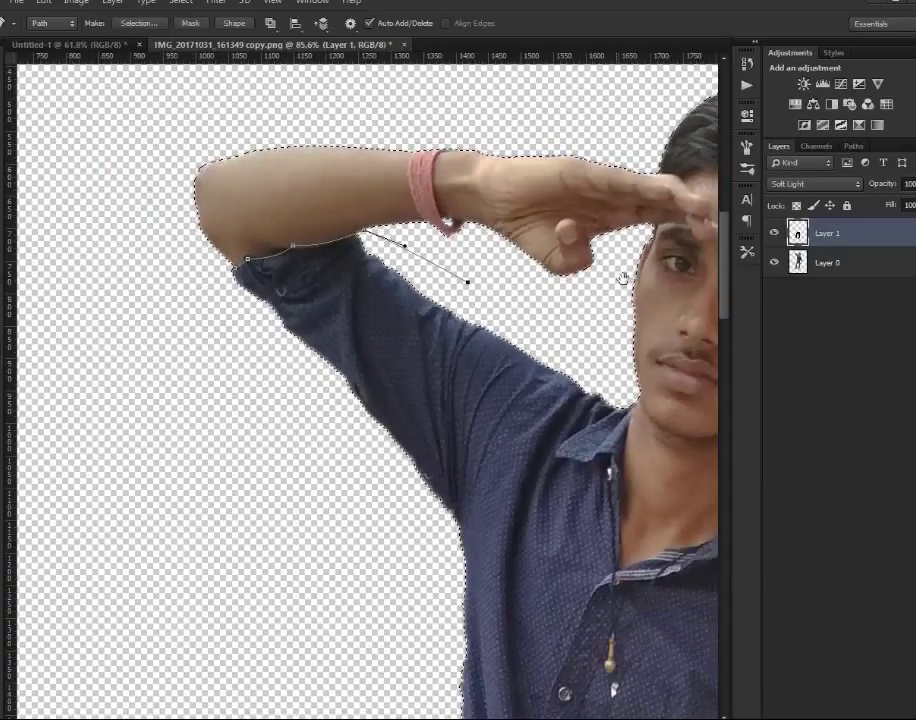
- Close the path around the face's near side, saluting hand and raised forearm, and subtract that area from the selection
drag(622, 280, 526, 326)
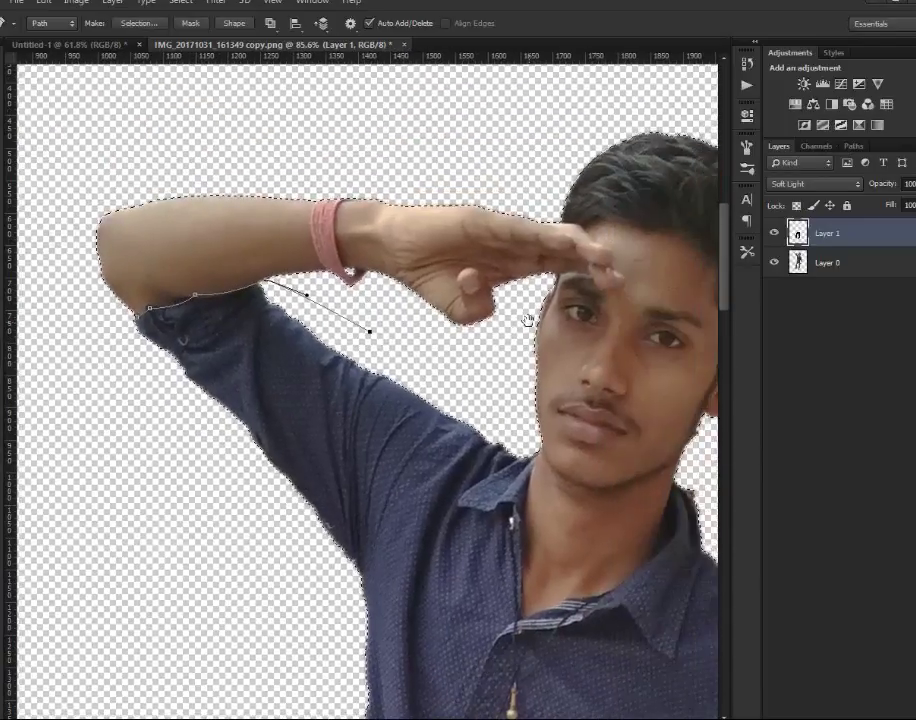
click(532, 452)
drag(567, 495, 639, 326)
click(637, 228)
click(480, 137)
click(84, 116)
click(51, 212)
click(72, 308)
key(ctrl+Return)
- Trace a Pen path from the near collar down the shirt opening and along the neckline to the far collar
drag(568, 430, 429, 392)
scroll(429, 392, up, 1)
scroll(430, 392, up, 3)
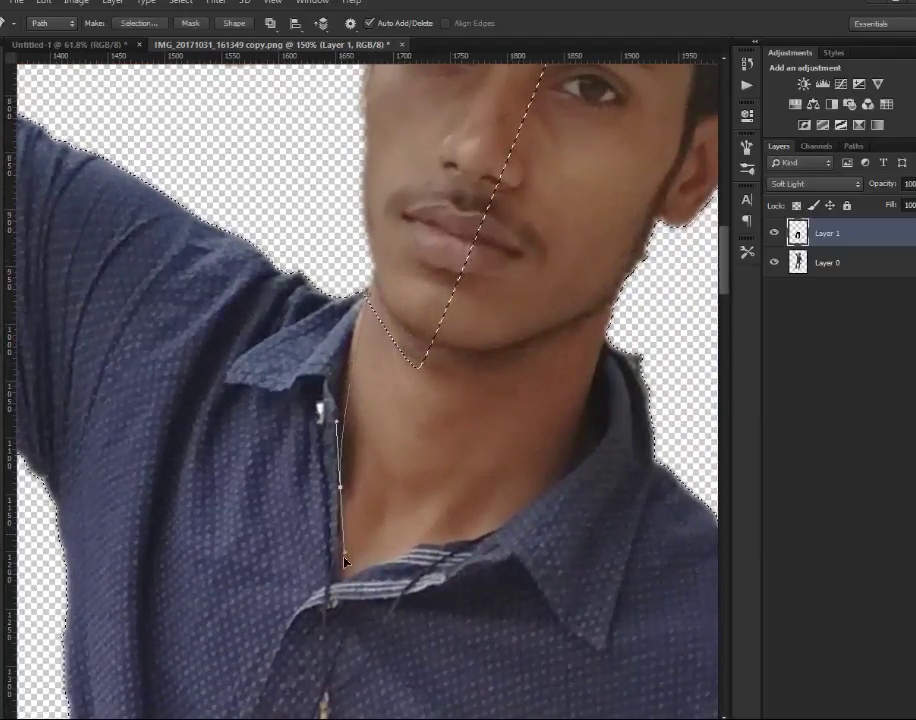
drag(334, 583, 447, 543)
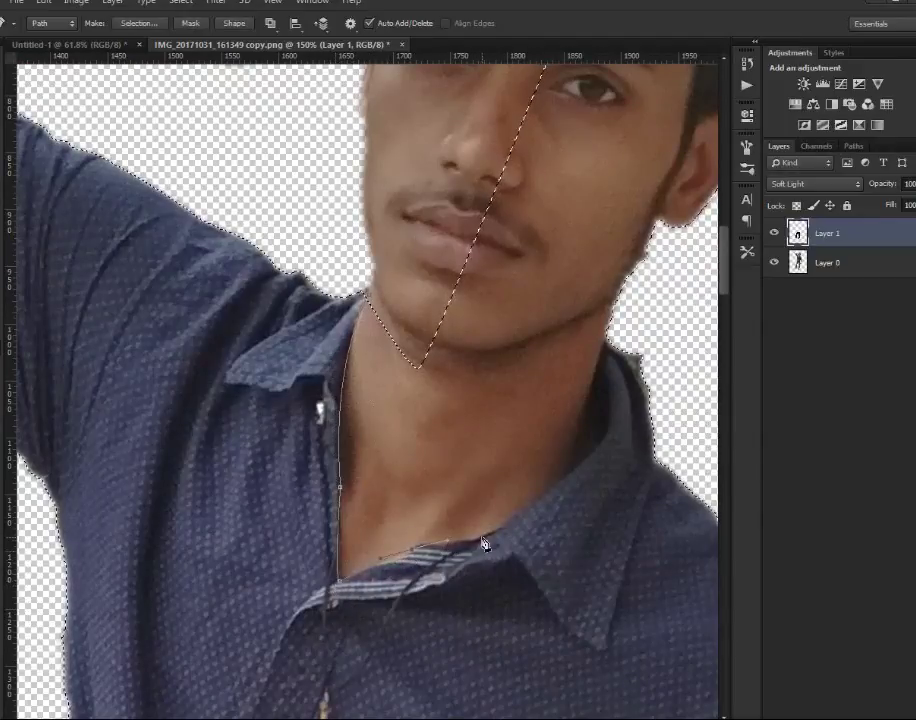
drag(594, 398, 597, 332)
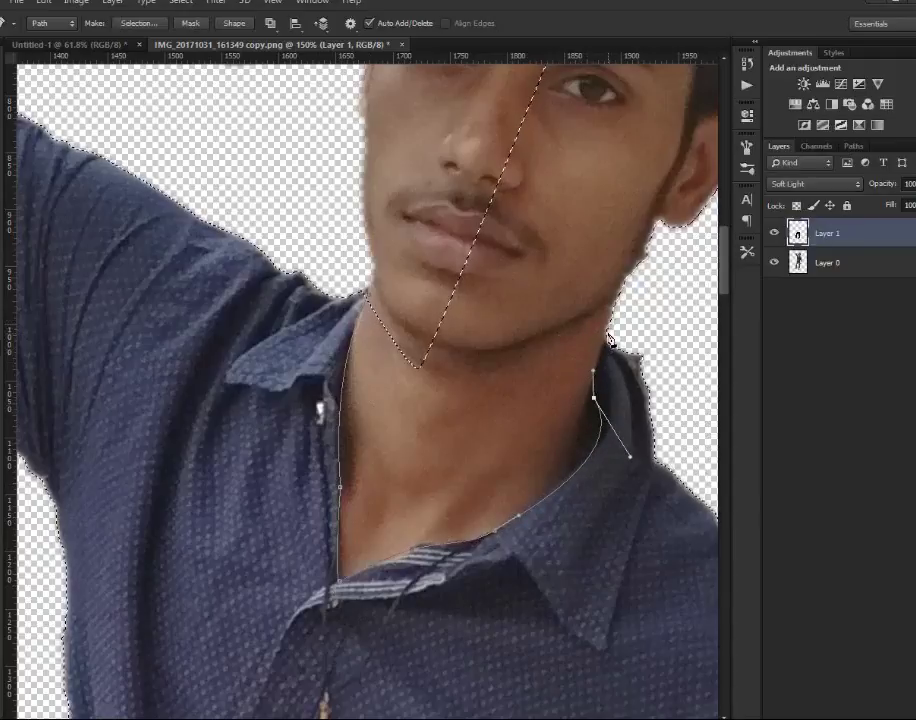
- Close the path around the outside of the head and subtract the neck and remaining face from the selection
scroll(596, 369, down, 5)
drag(614, 336, 497, 458)
click(604, 408)
click(622, 312)
click(546, 194)
drag(474, 158, 368, 196)
key(Return)
scroll(370, 202, down, 1)
scroll(415, 210, down, 3)
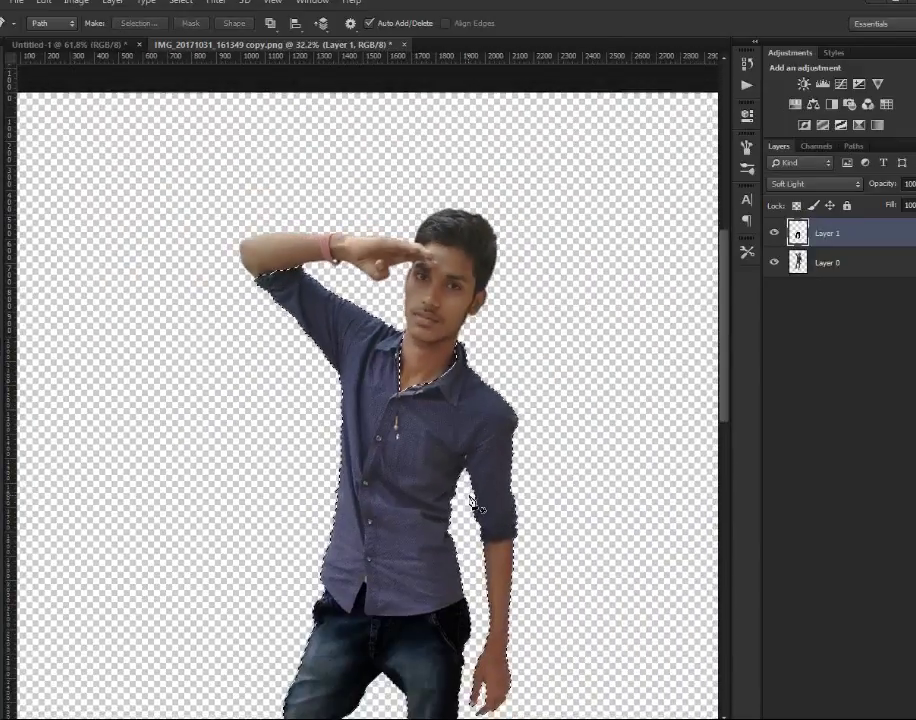
- Trace a Pen path along the lowered arm's sleeve cuff and around the forearm and hand, and subtract that area from the selection
drag(480, 530, 433, 390)
scroll(433, 390, up, 4)
click(376, 311)
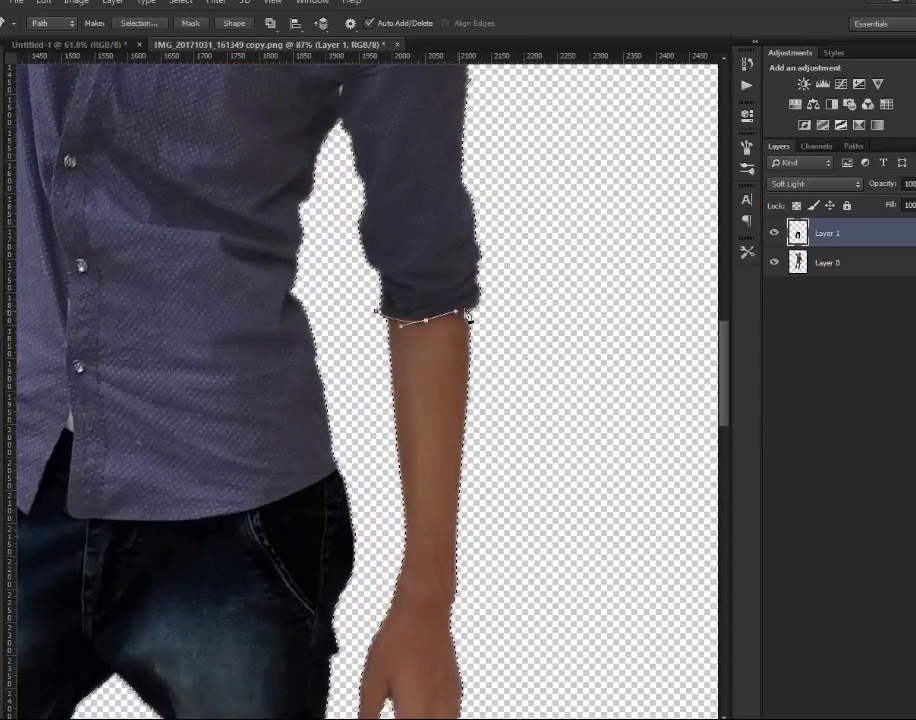
scroll(486, 390, down, 4)
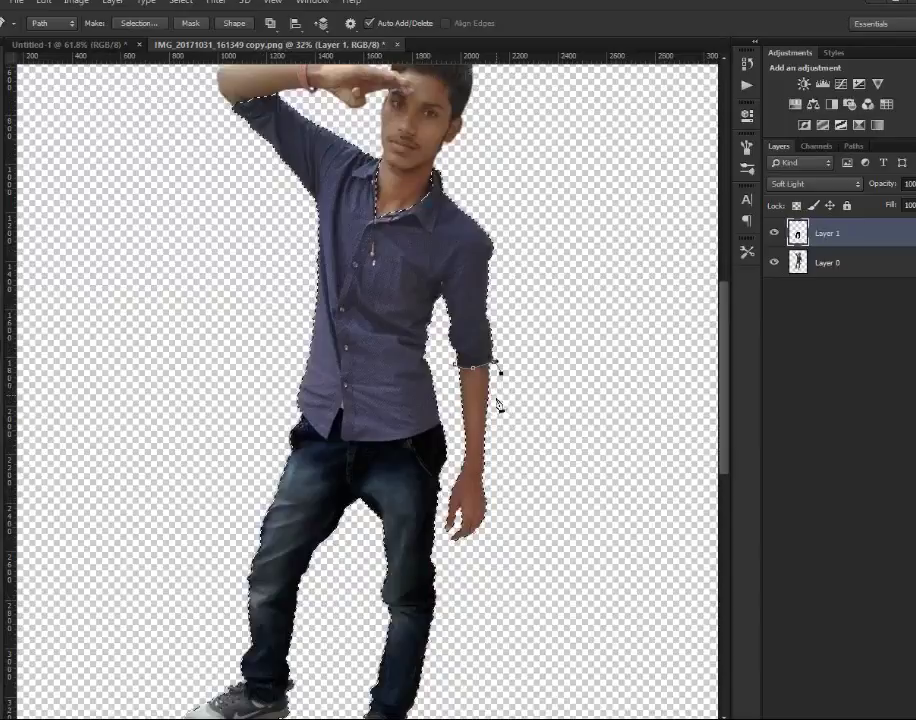
click(507, 540)
click(450, 402)
key(ctrl+alt+Return)
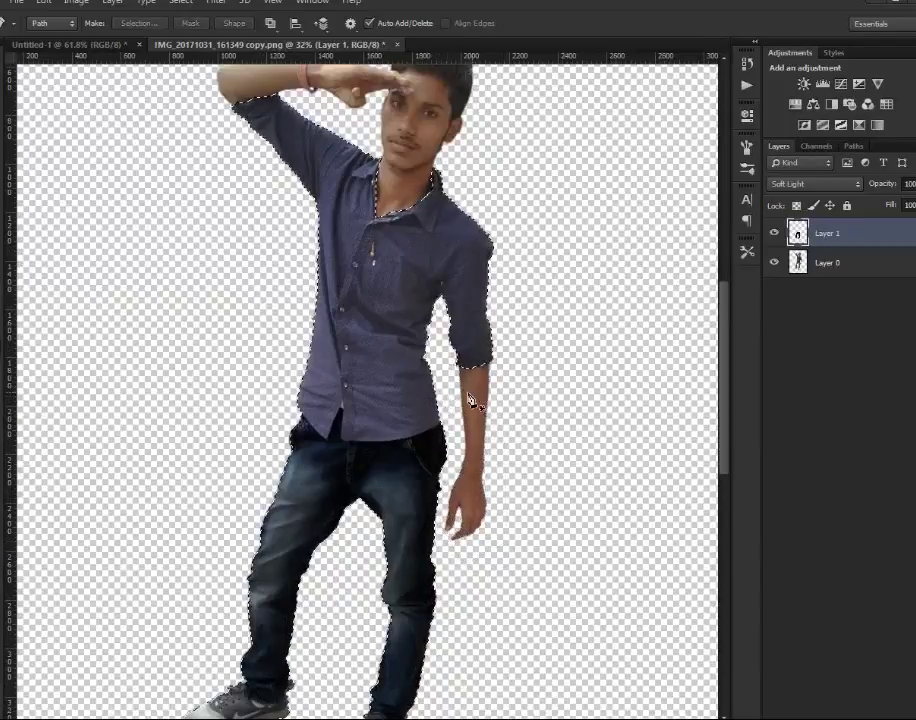
scroll(470, 400, down, 1)
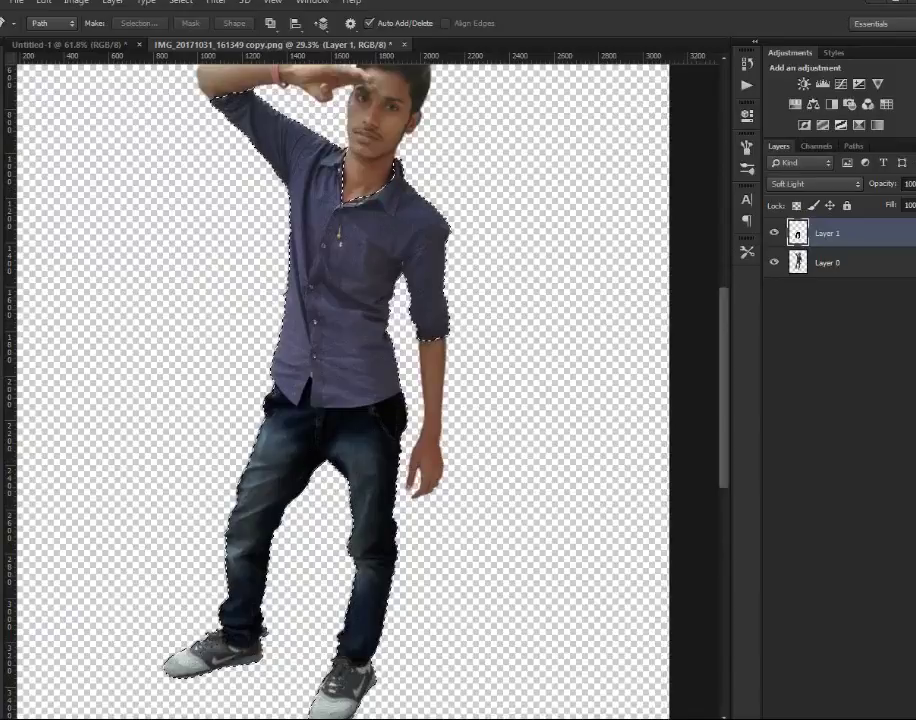
key(ctrl+shift+alt+n)
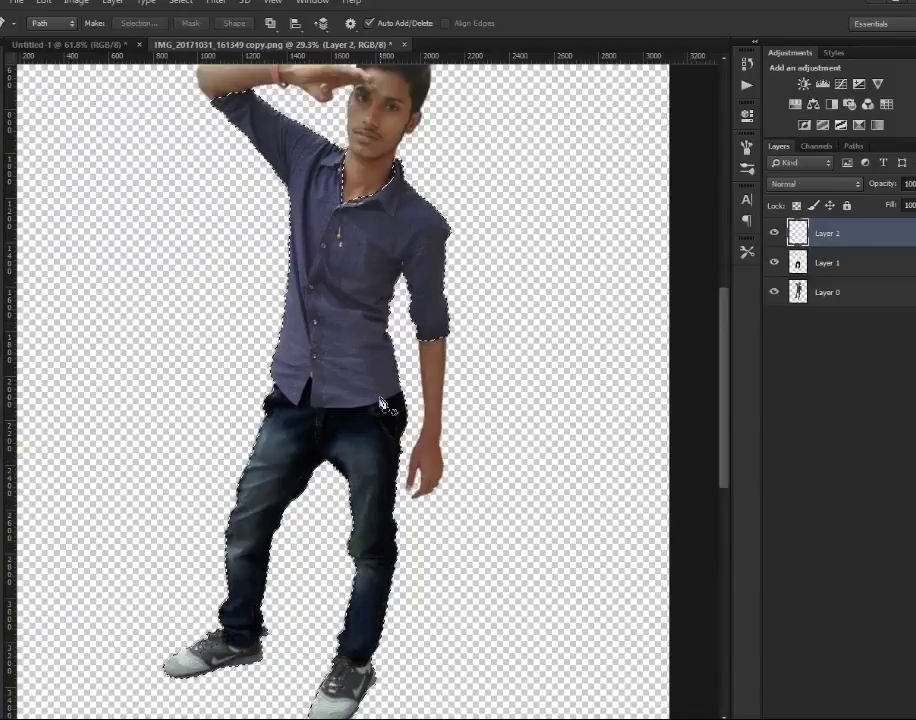
key(ctrl+z)
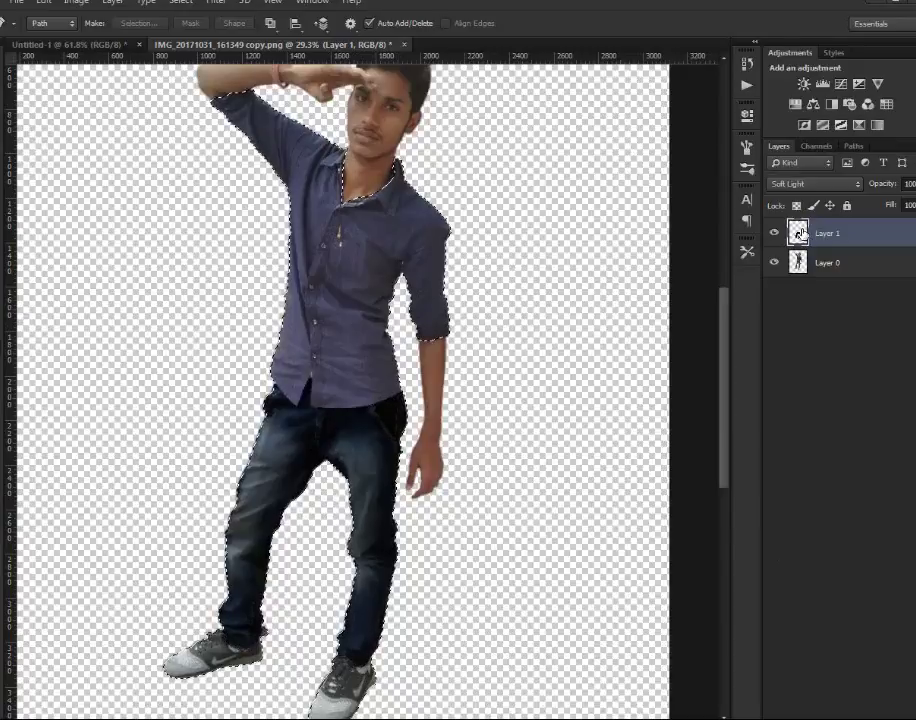
key(ctrl+z)
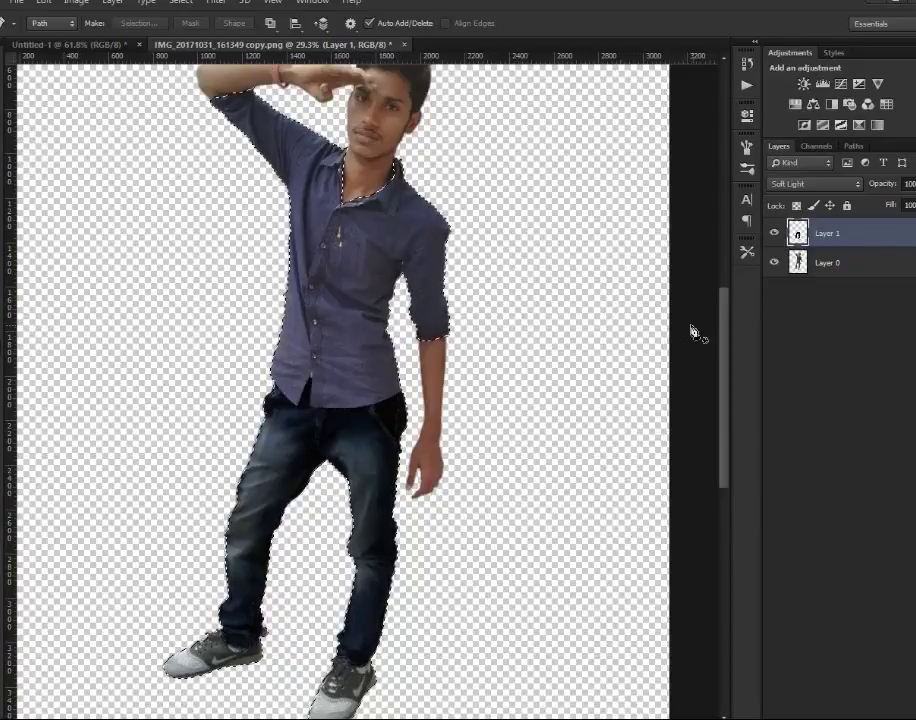
- Trace a Pen path along the shirt's hem, following the notch below the last button across to the far hip
scroll(255, 412, up, 2)
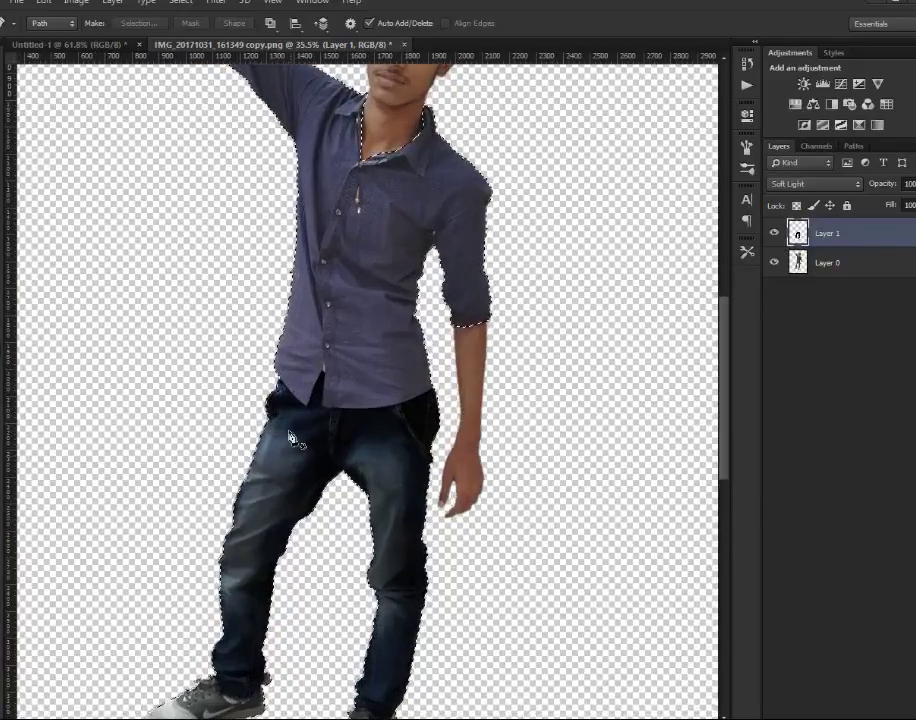
scroll(278, 372, up, 2)
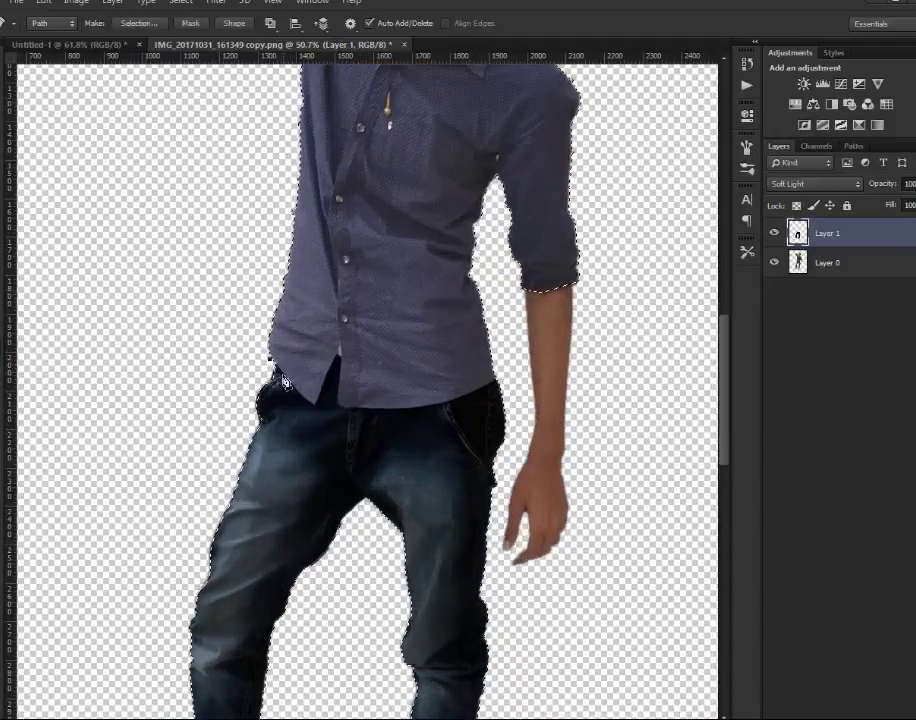
scroll(272, 370, up, 3)
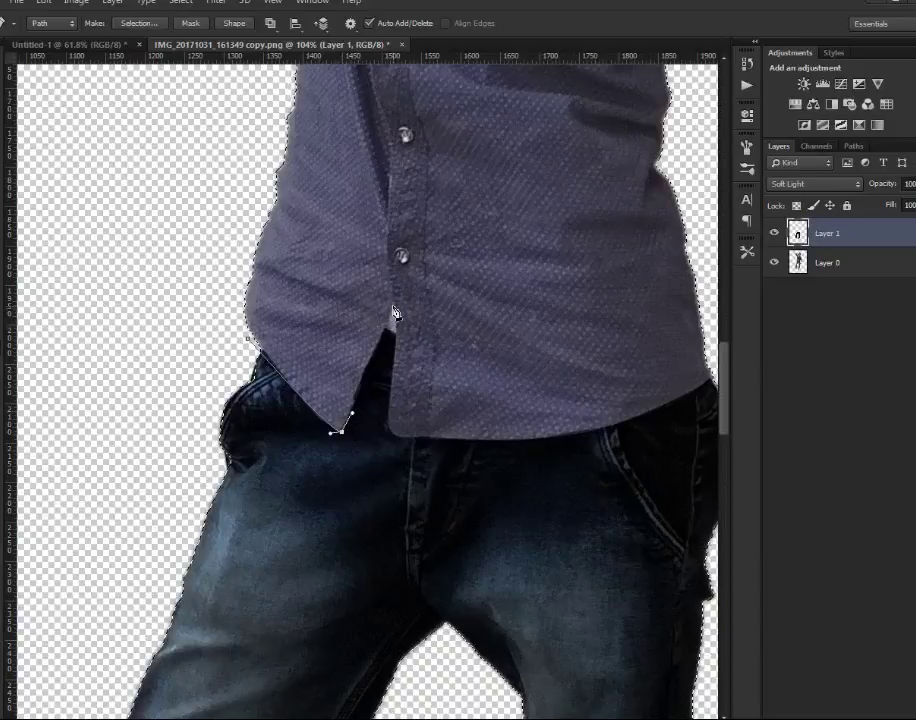
click(388, 431)
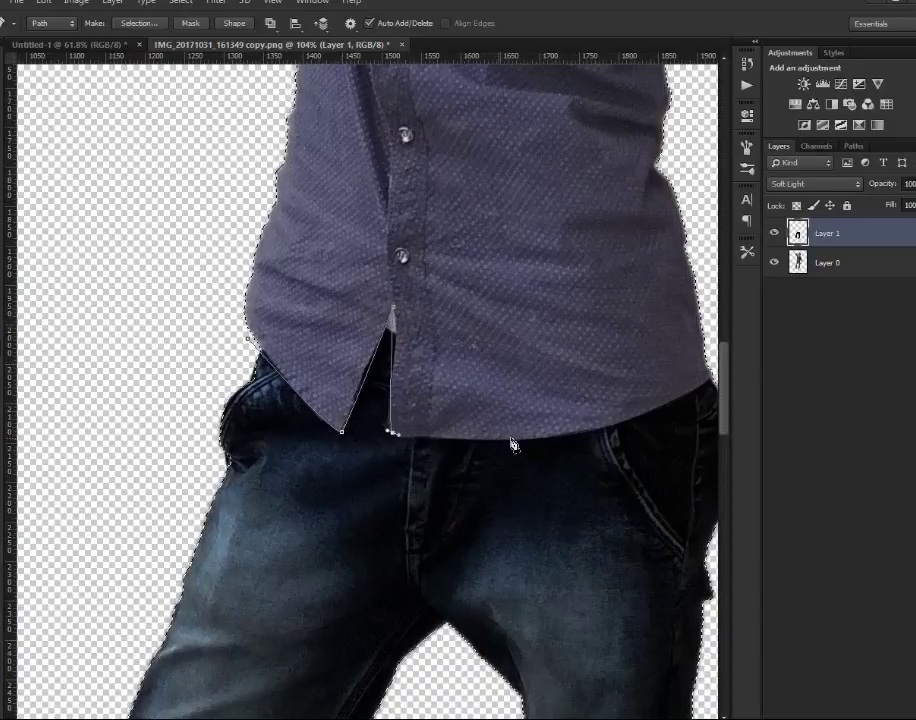
click(541, 441)
drag(634, 419, 591, 436)
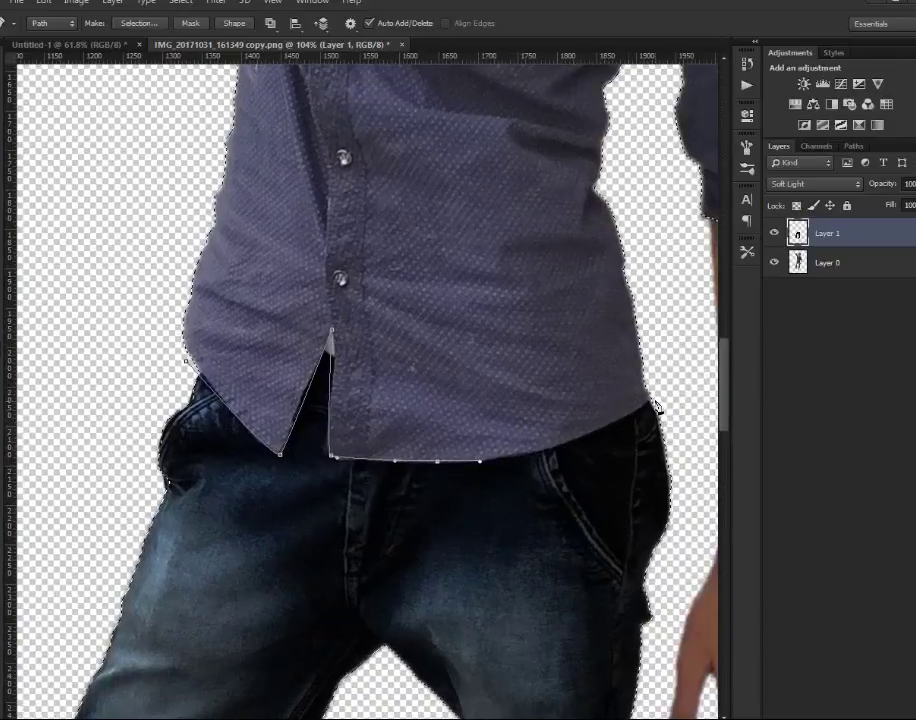
drag(652, 400, 665, 362)
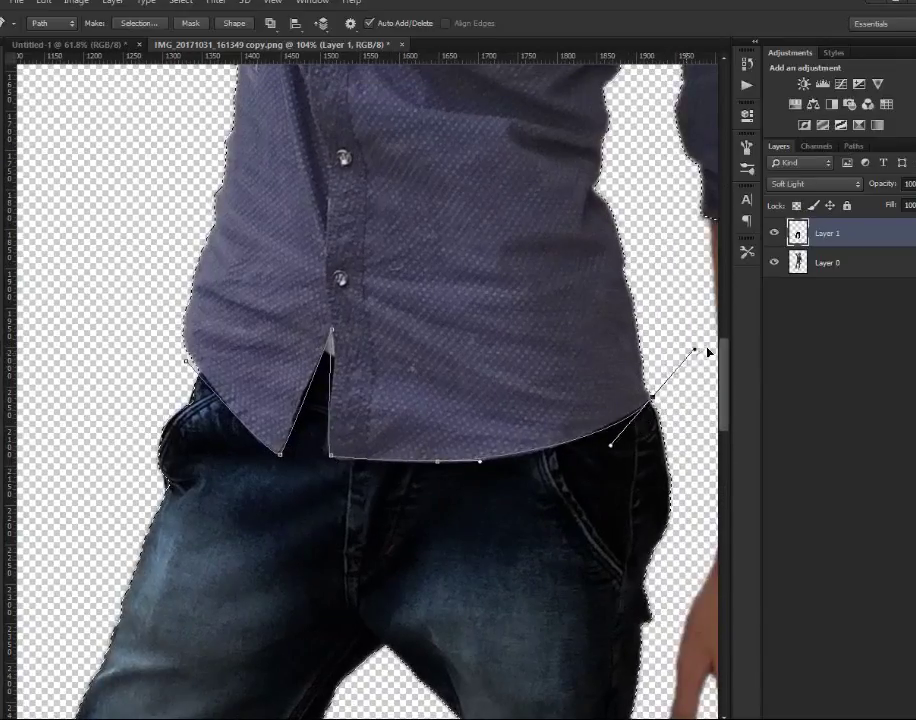
scroll(715, 343, right, 3)
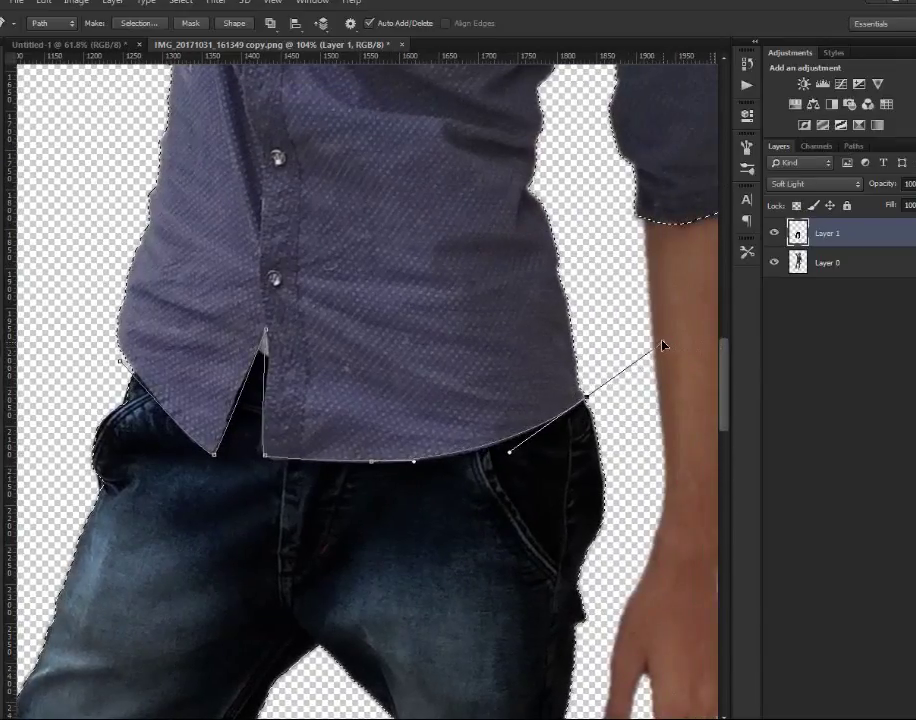
- Close the path around the trousers and shoes and subtract that area, leaving only the shirt selected
scroll(614, 428, down, 5)
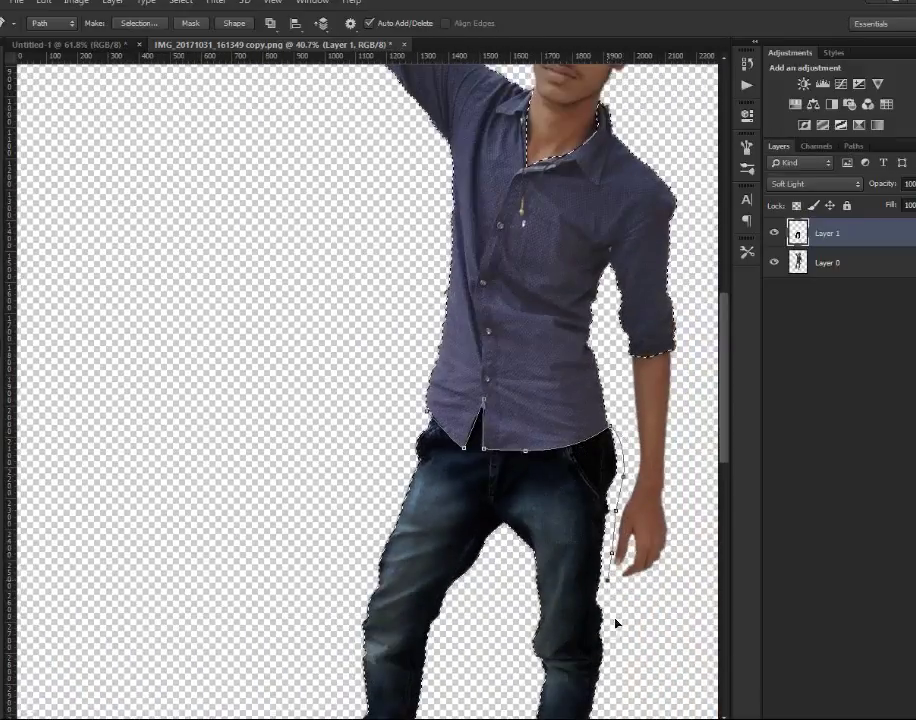
scroll(612, 615, down, 2)
scroll(600, 500, down, 1)
click(620, 550)
drag(568, 713, 440, 646)
click(410, 605)
click(378, 588)
click(367, 497)
click(405, 443)
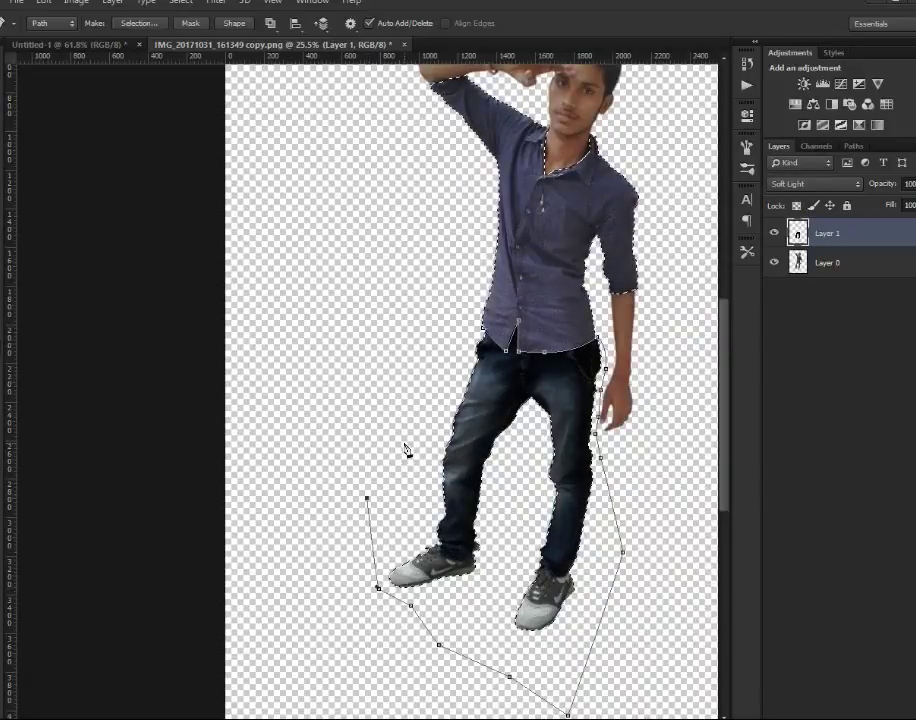
key(ctrl+alt+Return)
scroll(442, 454, down, 2)
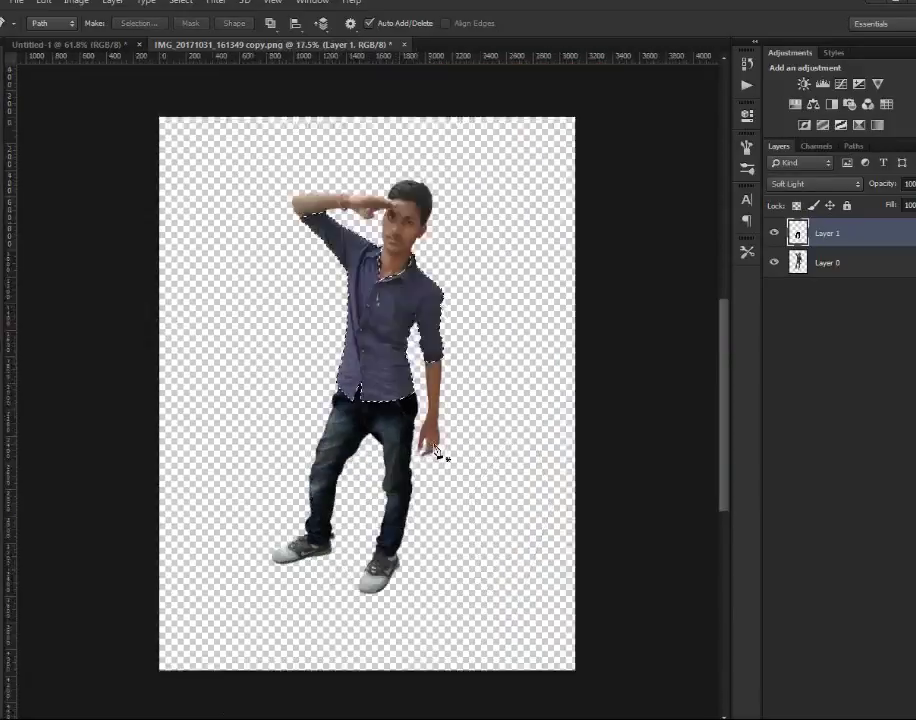
scroll(442, 454, up, 1)
scroll(490, 424, down, 1)
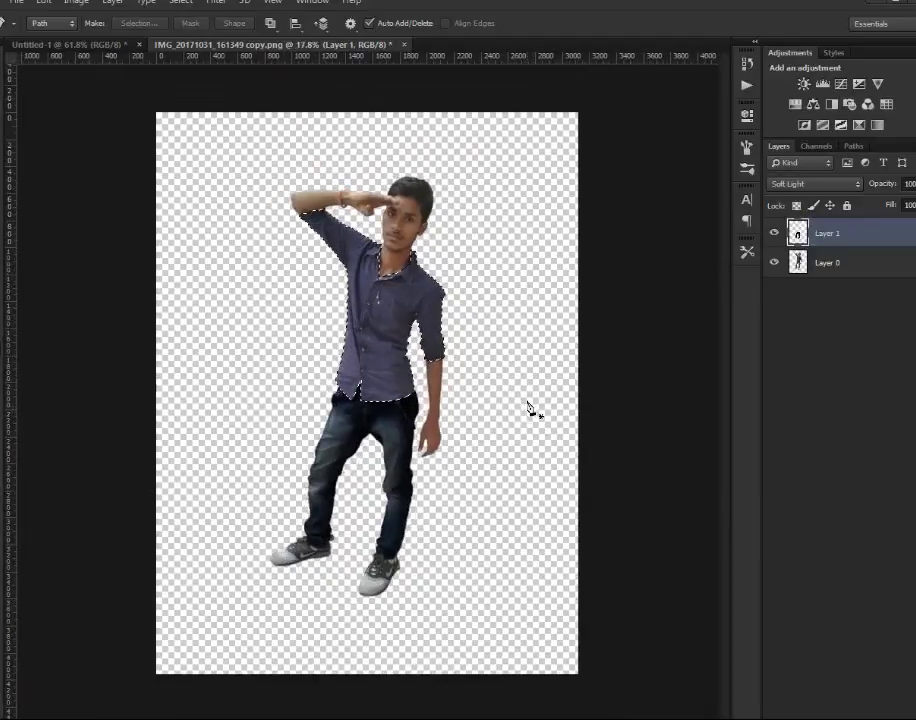
- Fill the shirt selection with black on a new layer above Layer 1 and clear the selection
key(ctrl+shift+alt+n)
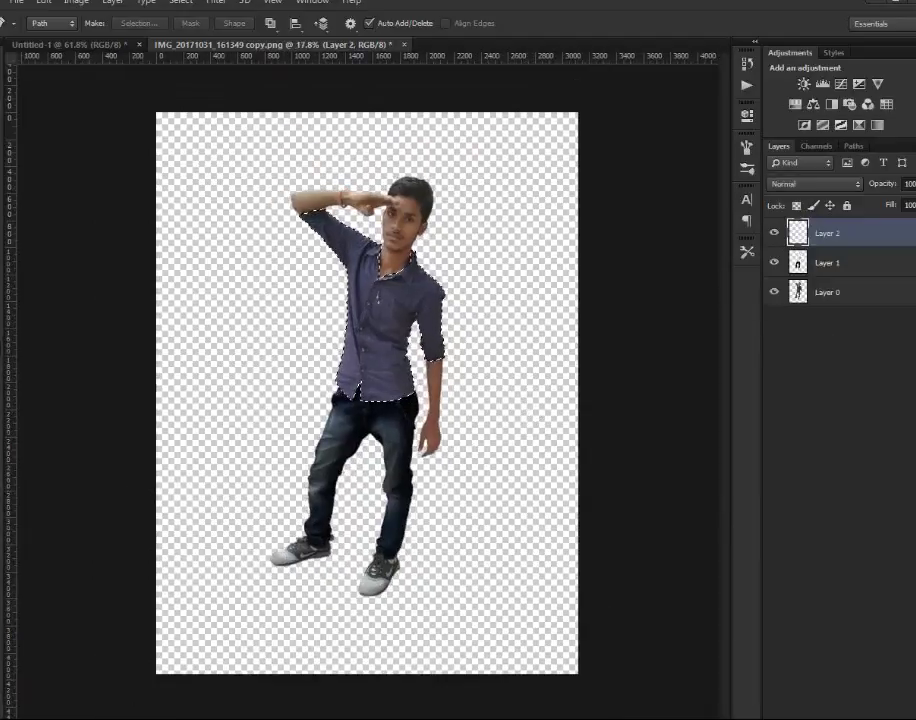
key(ctrl+BackSpace)
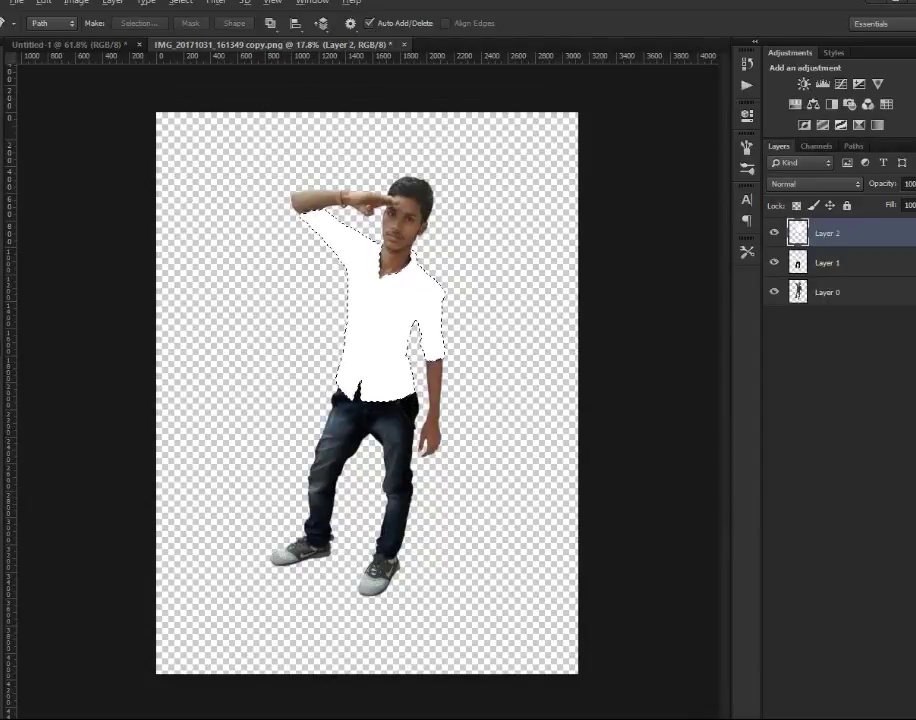
key(alt+BackSpace)
scroll(487, 352, up, 5)
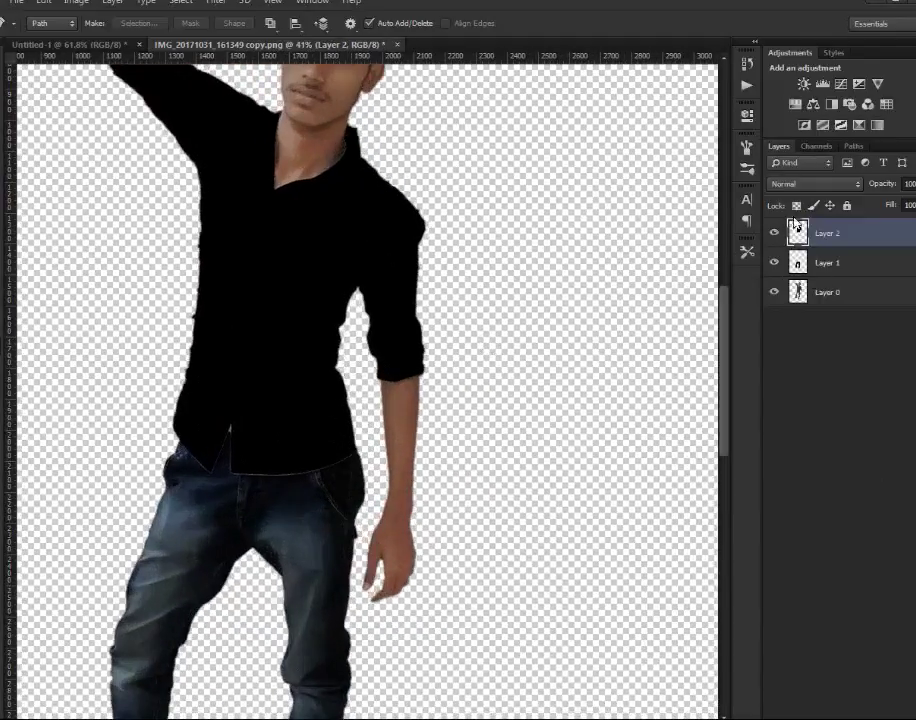
- Try successive blend modes on the black shirt layer and settle on Soft Light
click(814, 184)
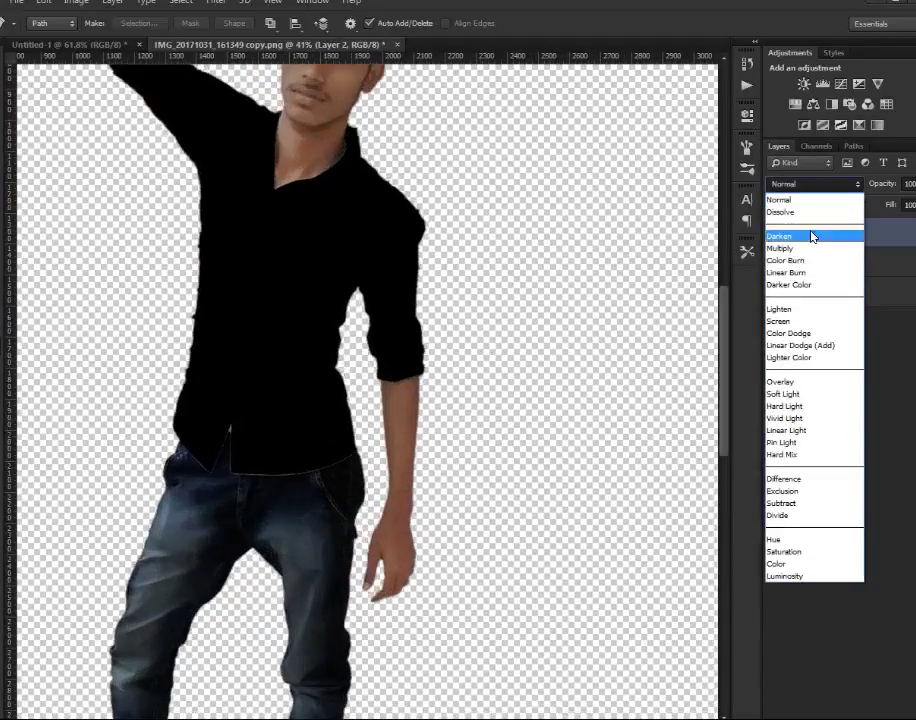
click(810, 248)
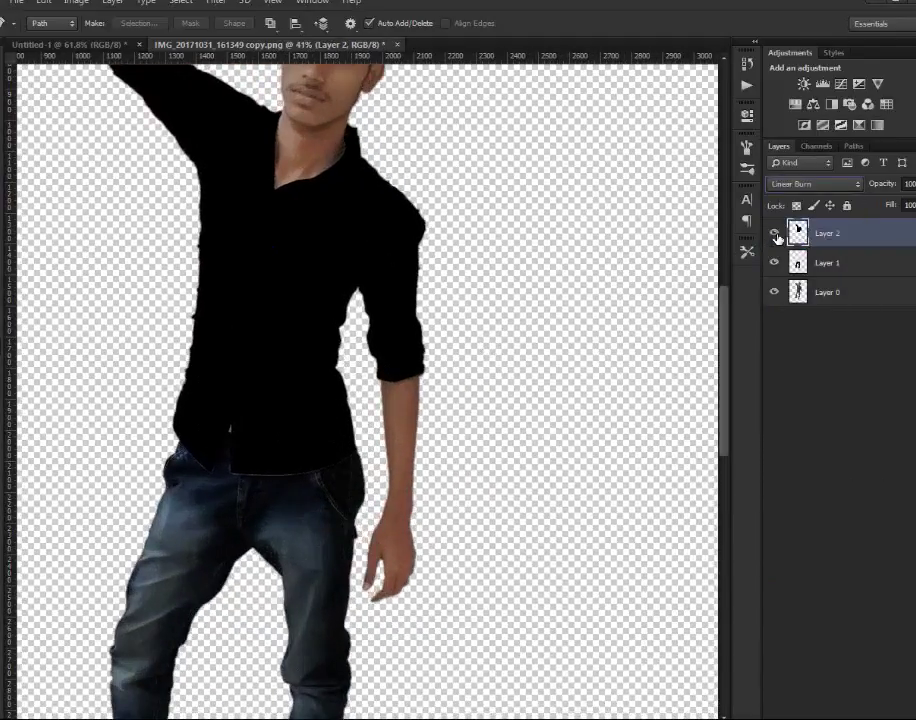
key(Down)
key(Down)
key(Down)
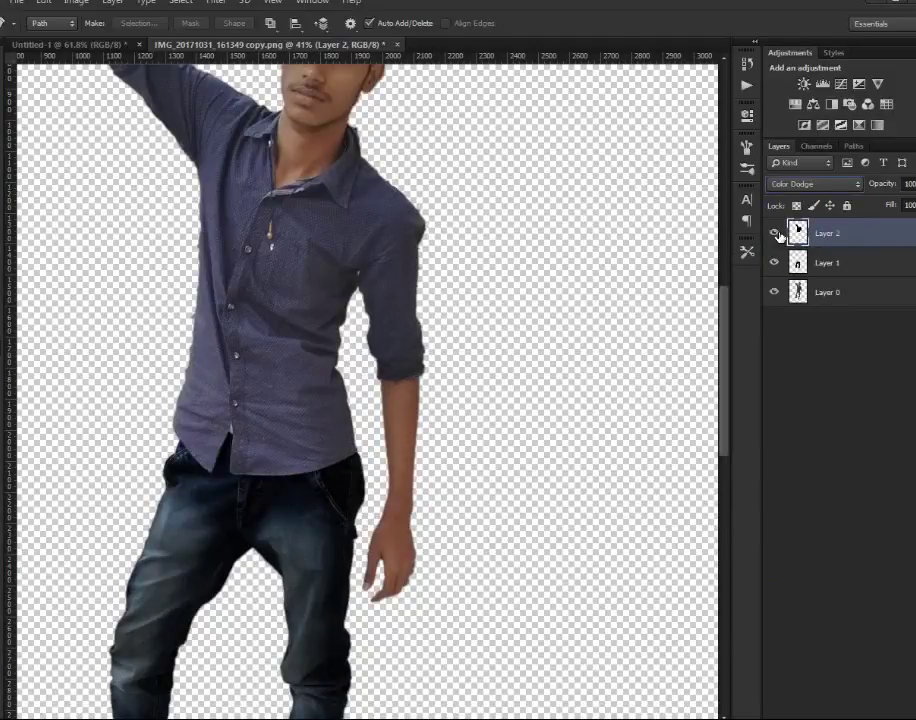
key(Down)
key(Down)
key(Down)
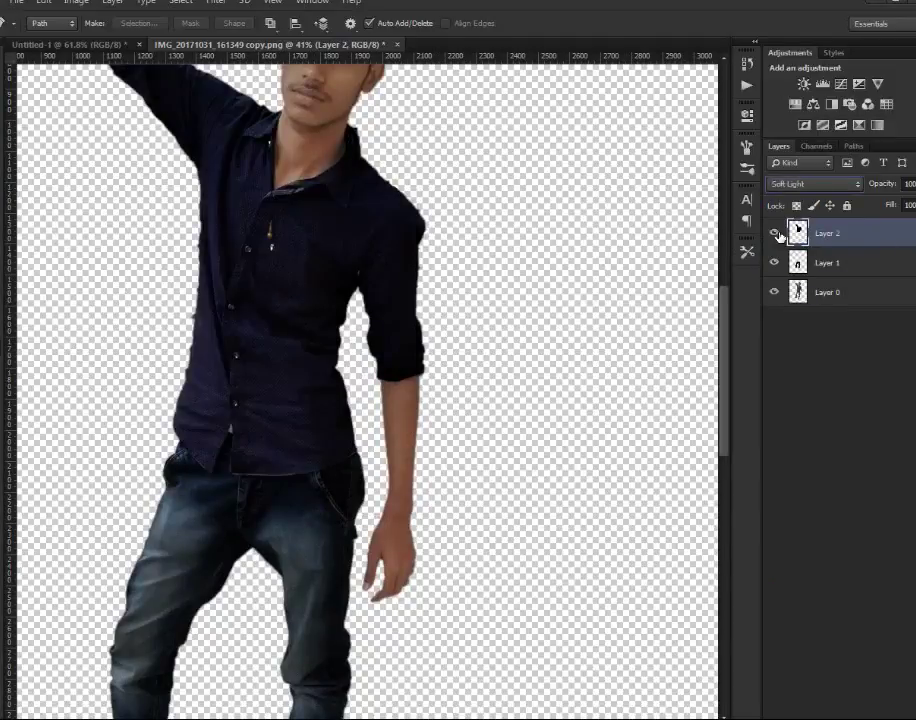
- Lower the opacity of the black shirt layer to 78% and switch to the Move tool
scroll(385, 240, down, 6)
scroll(389, 241, up, 8)
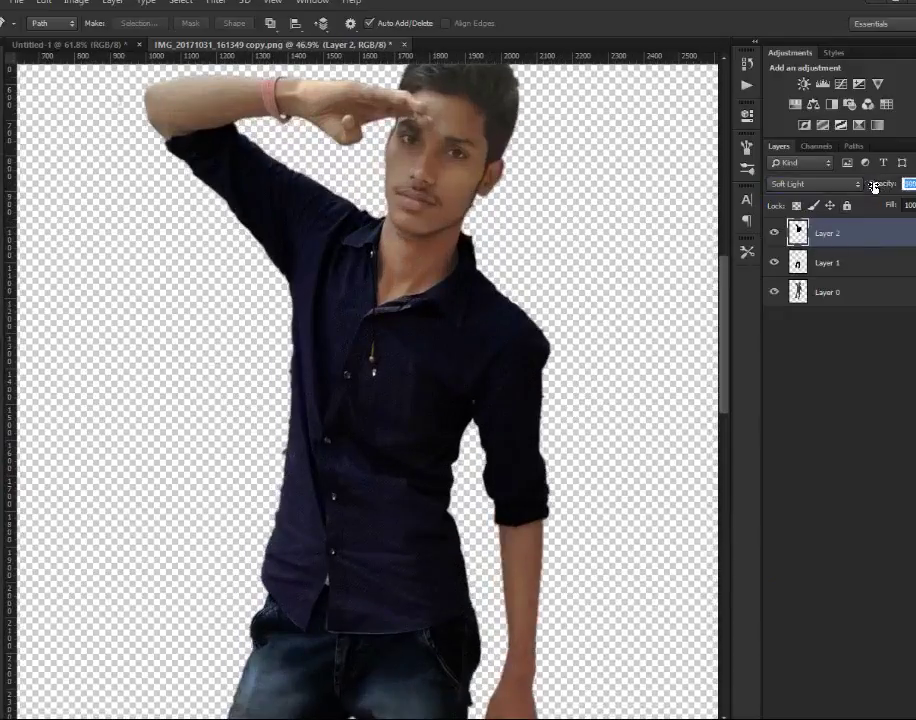
drag(874, 186, 888, 186)
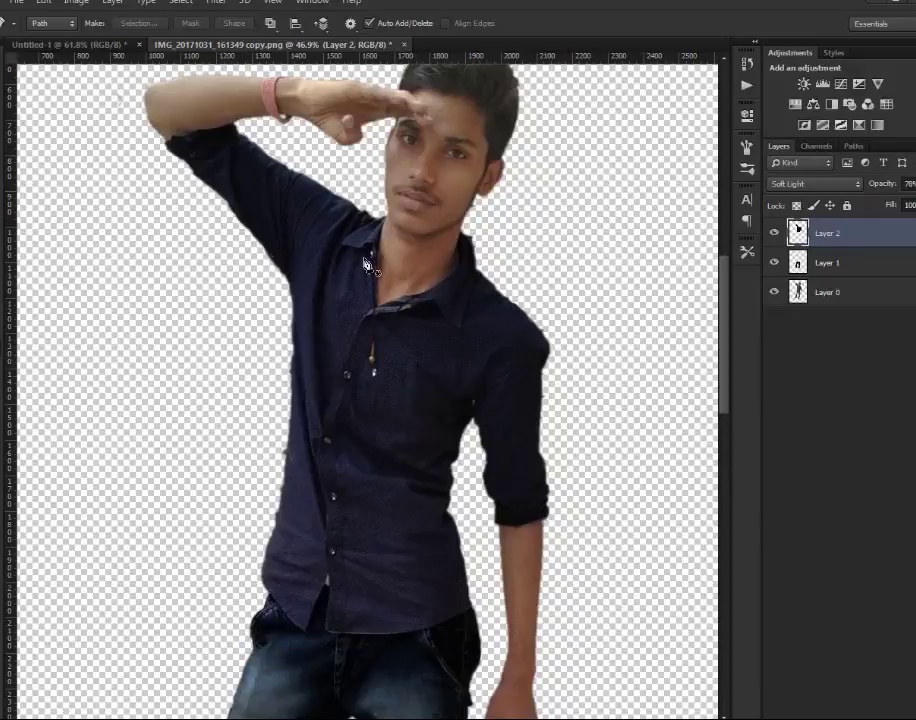
key(v)
scroll(310, 266, down, 5)
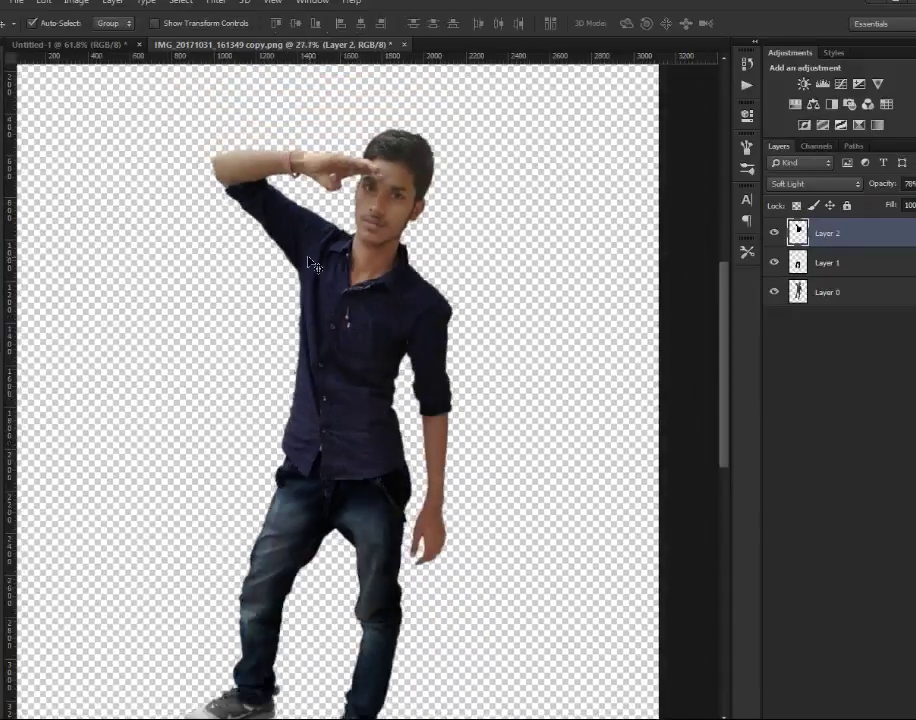
scroll(320, 267, up, 3)
scroll(322, 266, down, 1)
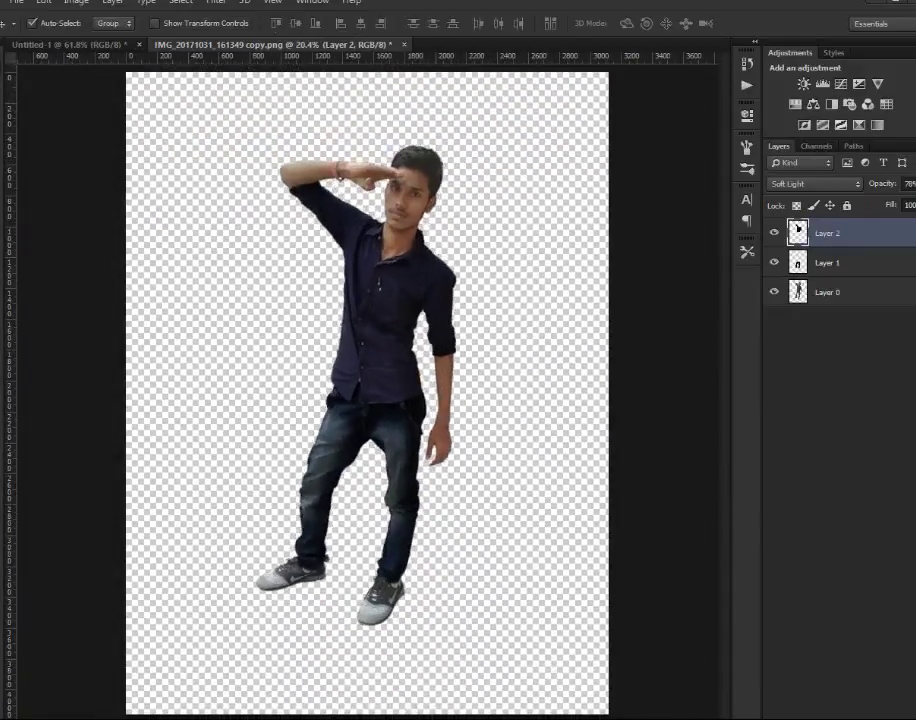
- Switch to Windows Photo Viewer and maximize the queen of dark reference image to examine its composition
mouse_move(695, 597)
click(752, 590)
click(637, 633)
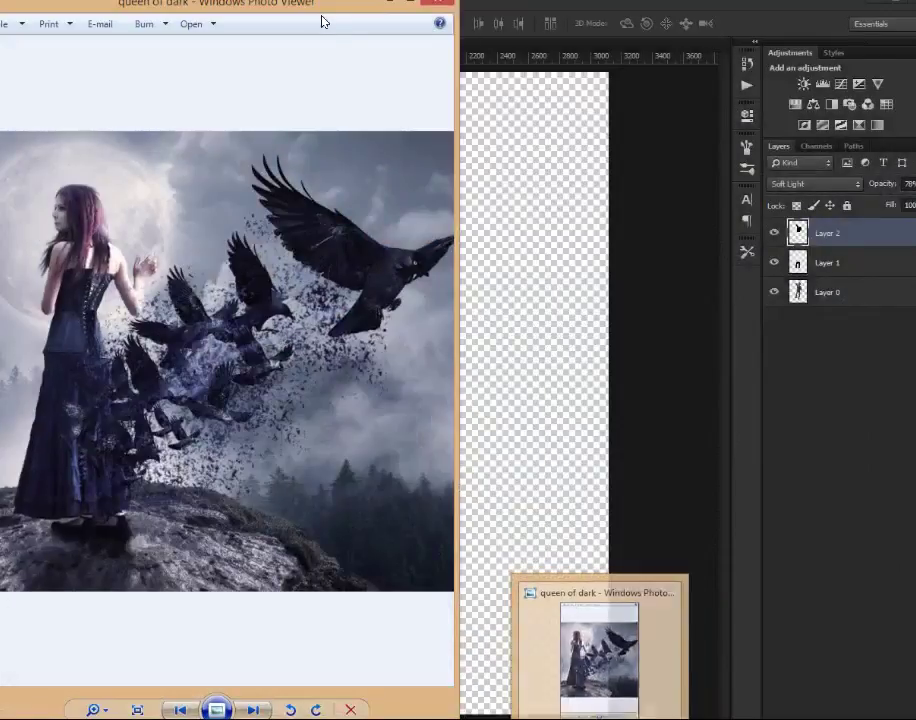
double_click(323, 11)
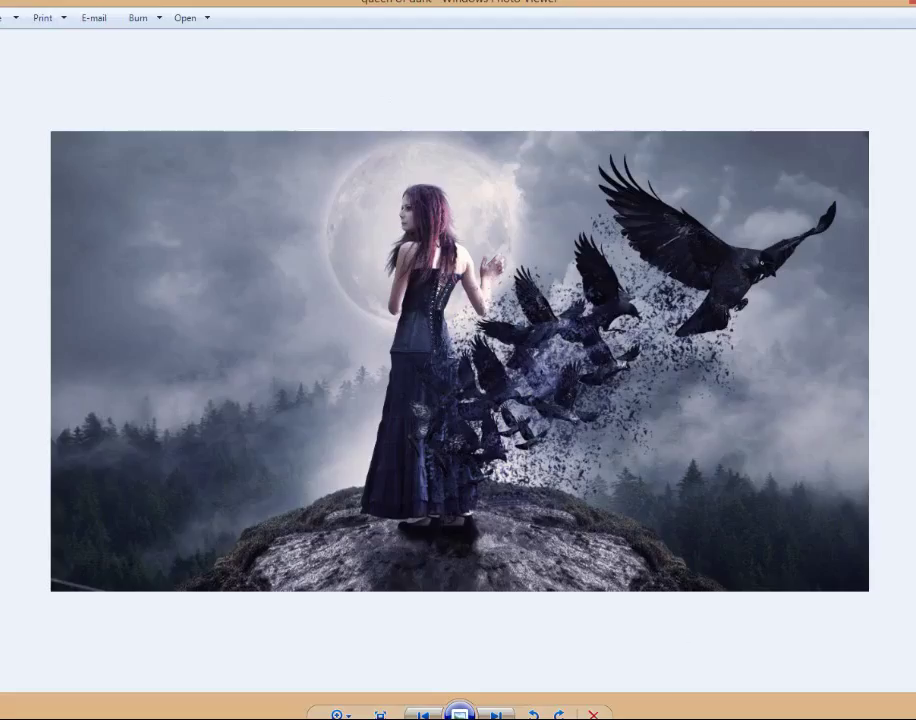
- Place the austria_stock_05 forest image from the desktop into Untitled-1 and enlarge it to fill the canvas
mouse_move(599, 718)
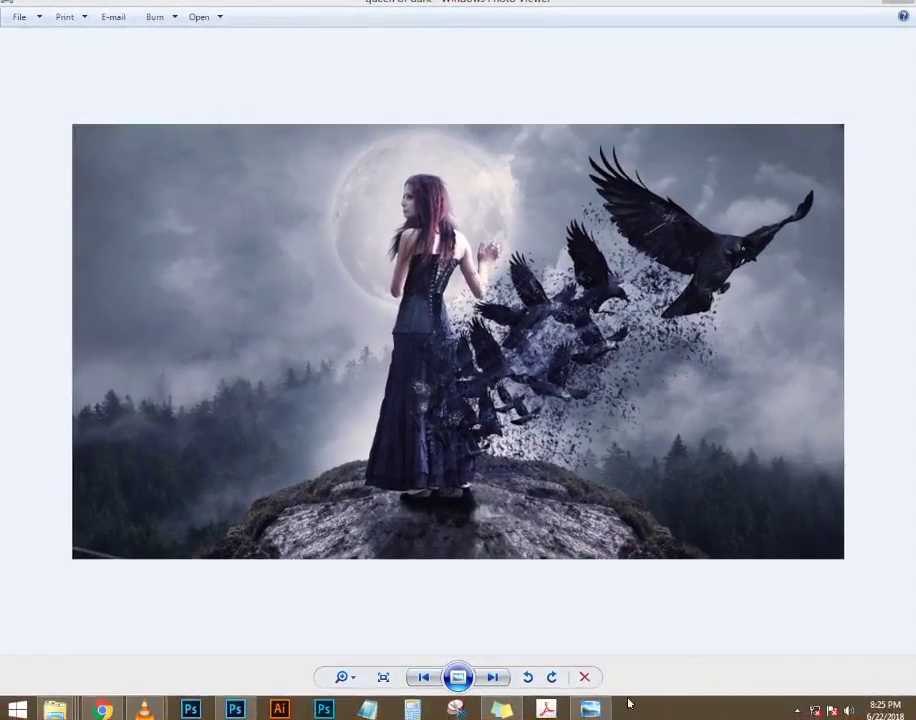
click(600, 708)
click(600, 708)
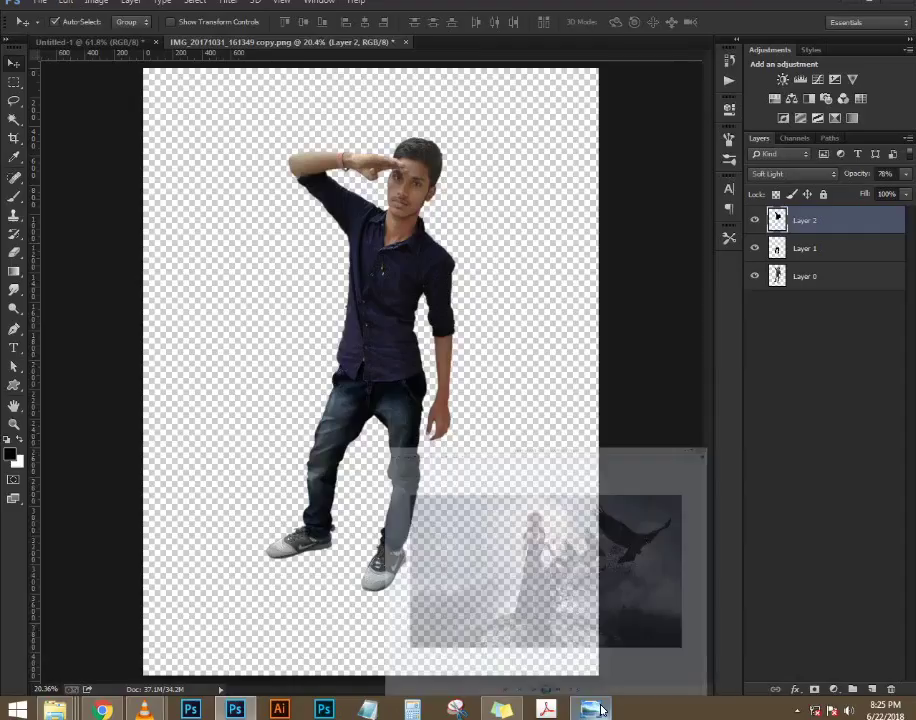
key(super+d)
right_click(483, 298)
click(511, 337)
drag(213, 577, 350, 220)
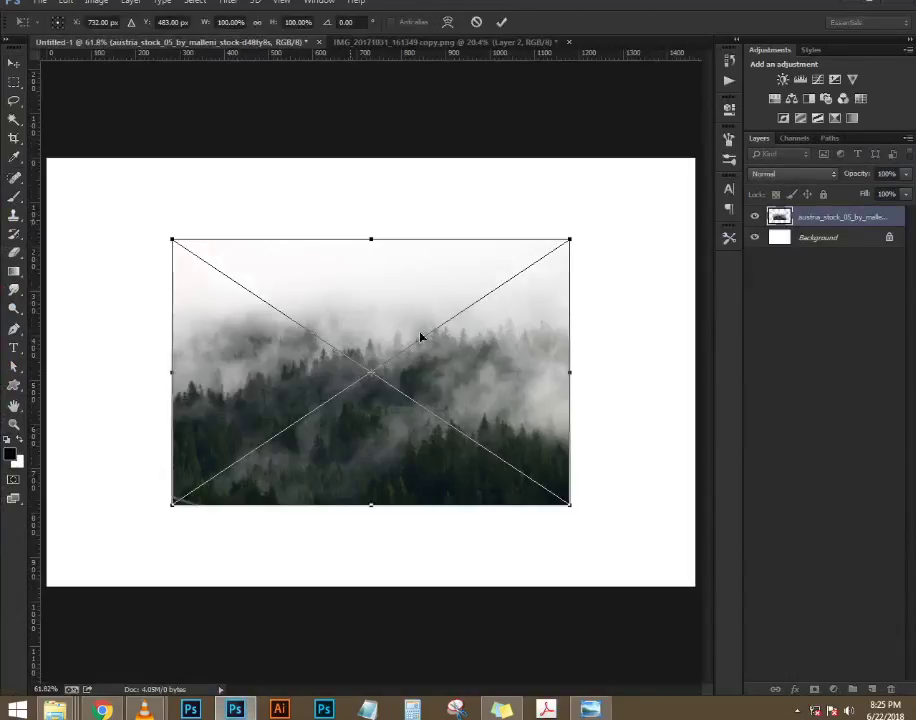
drag(572, 506, 697, 588)
key(Return)
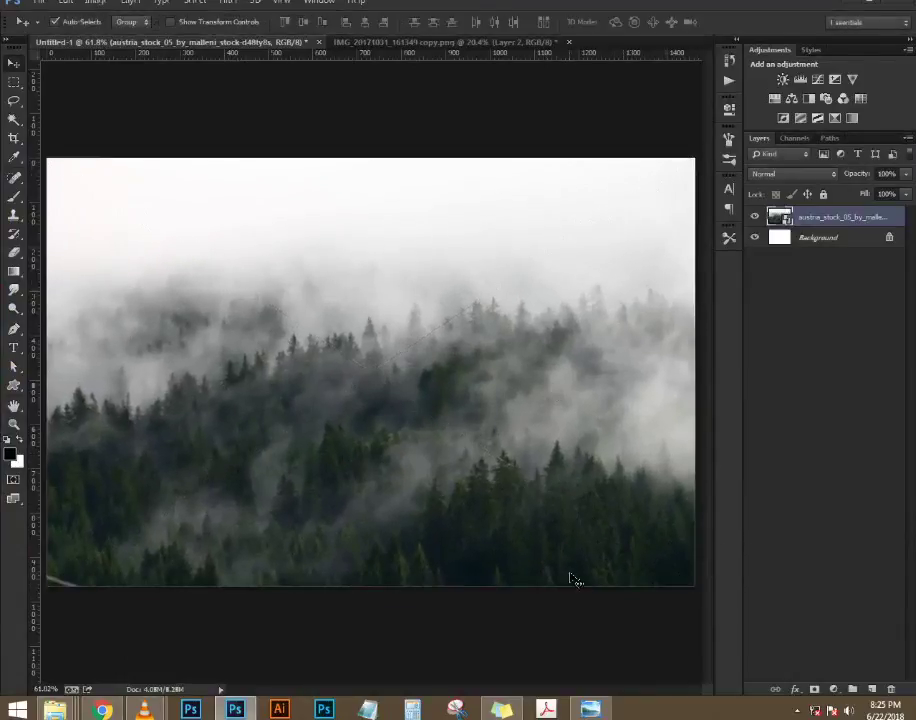
- Place the misty_path waterfall image from the desktop into Untitled-1 and enlarge it to nearly the full canvas
key(super+d)
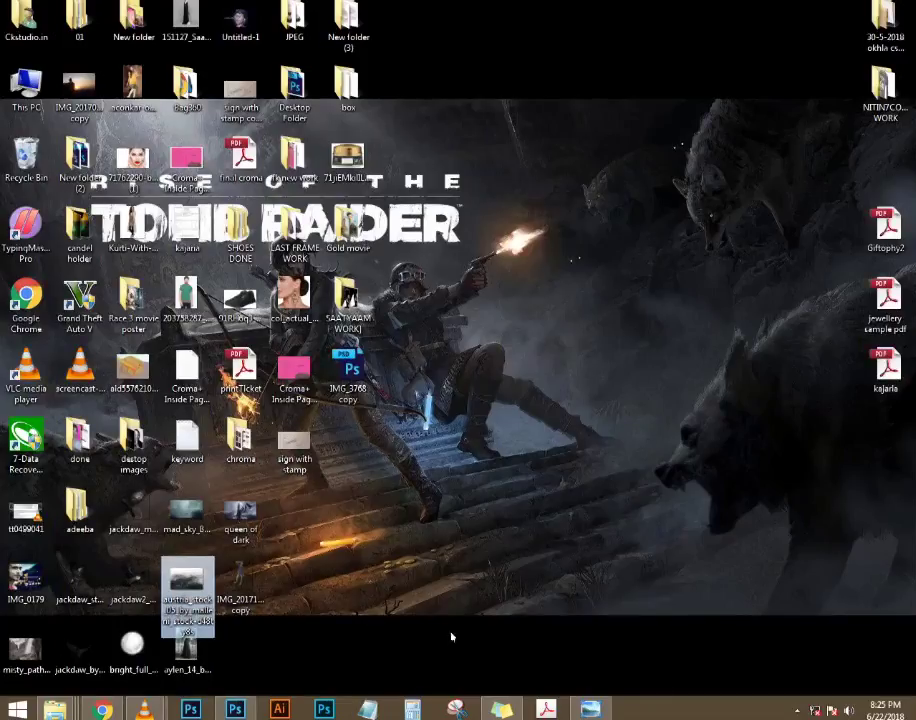
right_click(389, 522)
click(425, 376)
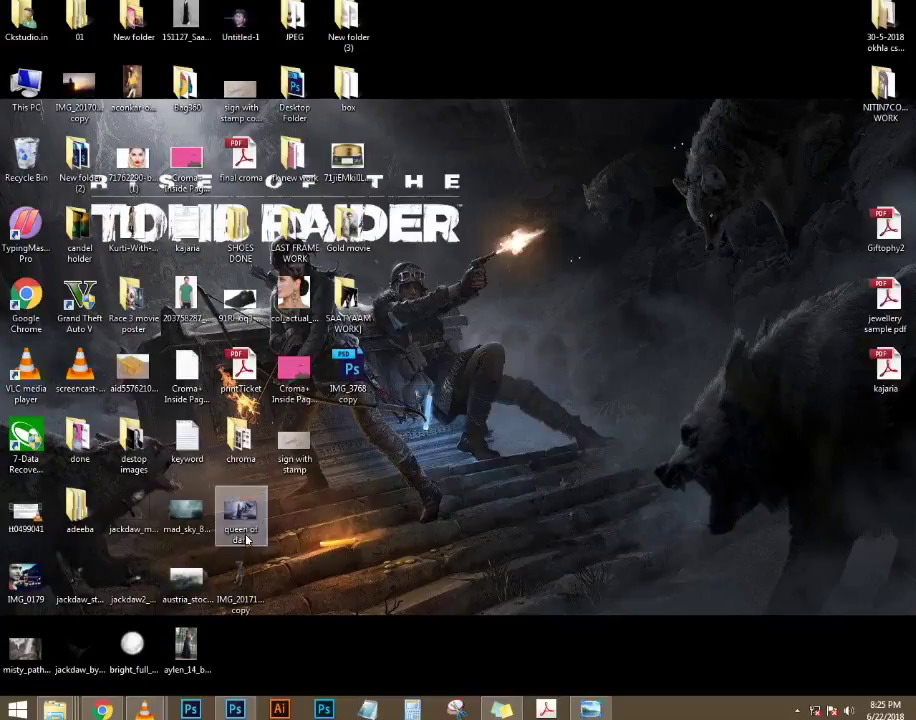
drag(28, 652, 464, 416)
drag(550, 487, 689, 581)
key(Return)
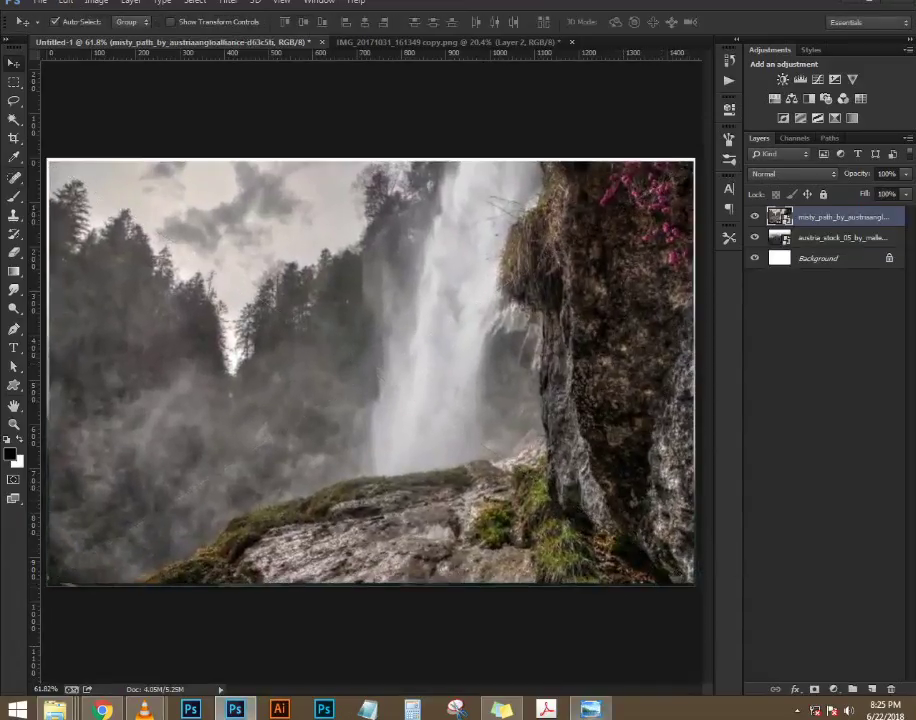
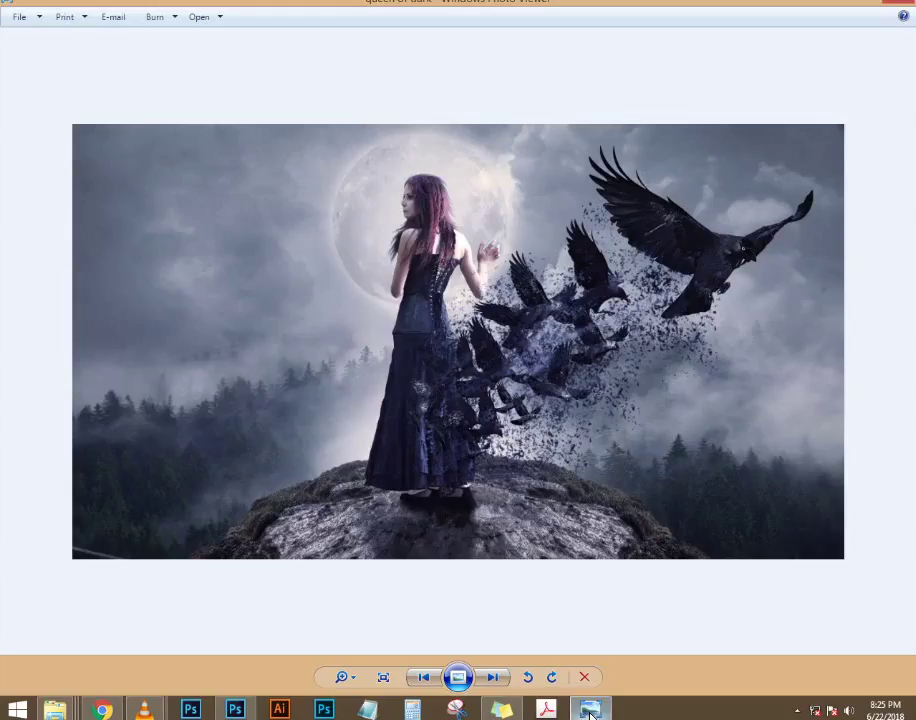
- Compare the composition with the queen of dark reference and move the misty_path layer beneath the austria_stock layer
click(590, 711)
click(590, 711)
click(590, 711)
click(590, 711)
click(591, 710)
drag(818, 226, 830, 248)
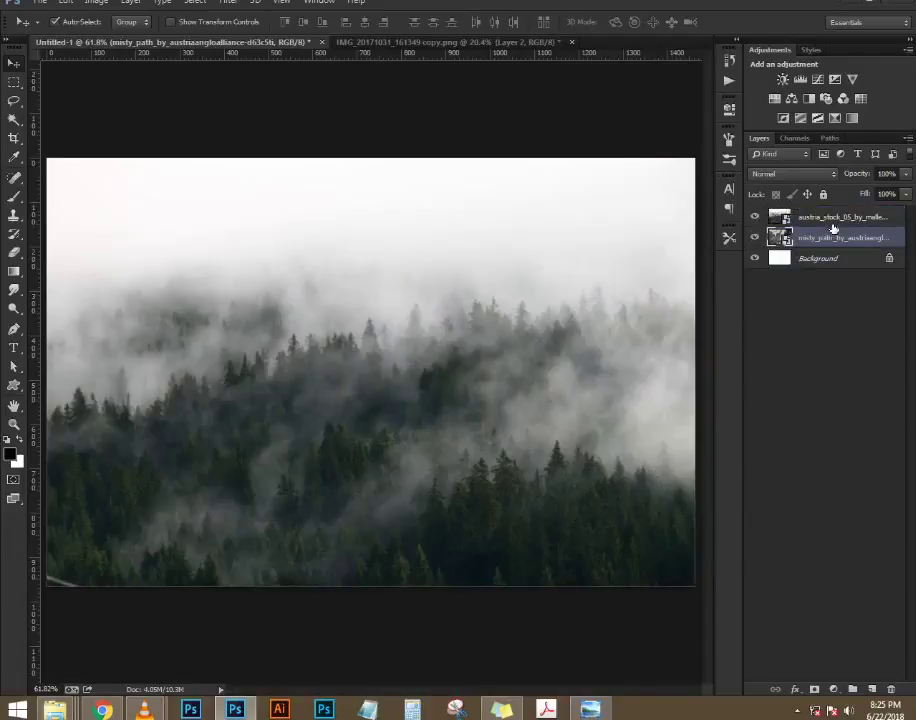
right_click(830, 216)
click(750, 235)
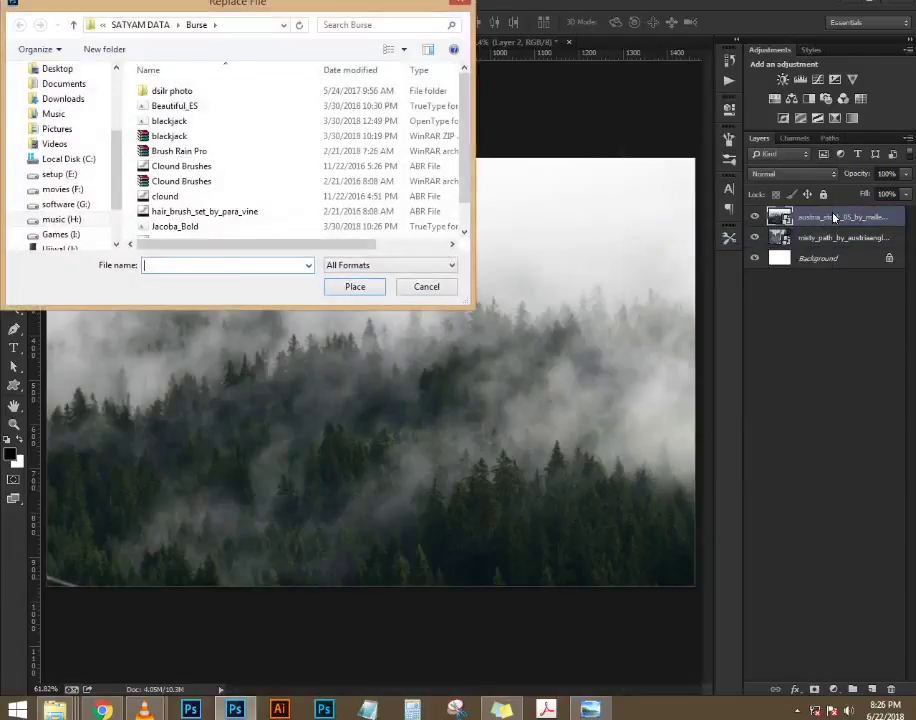
click(426, 287)
- Rasterize the austria_stock layer
right_click(826, 216)
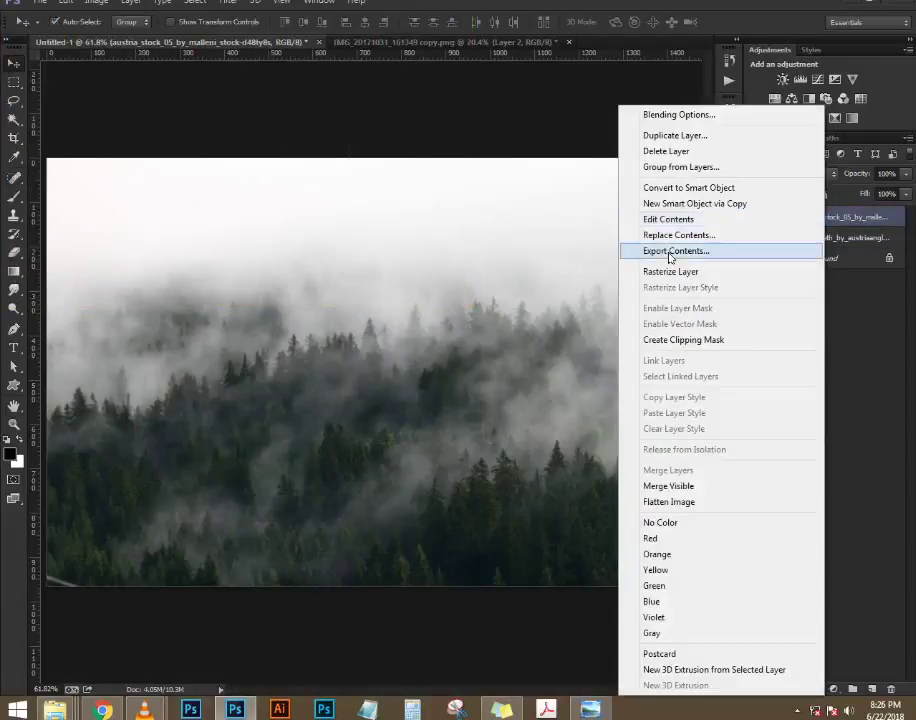
click(666, 268)
right_click(835, 237)
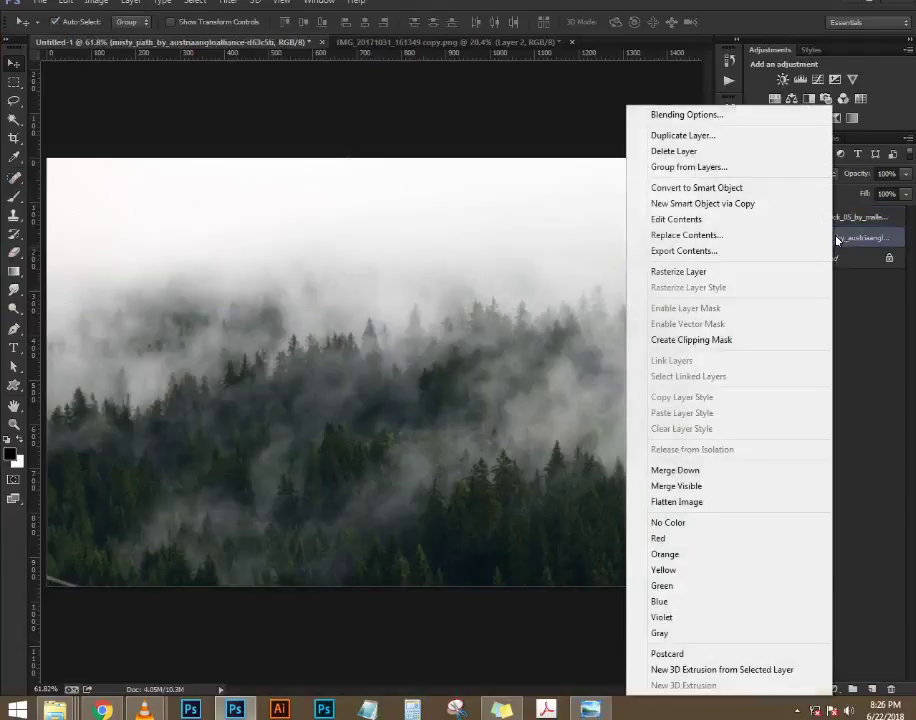
click(701, 233)
click(430, 285)
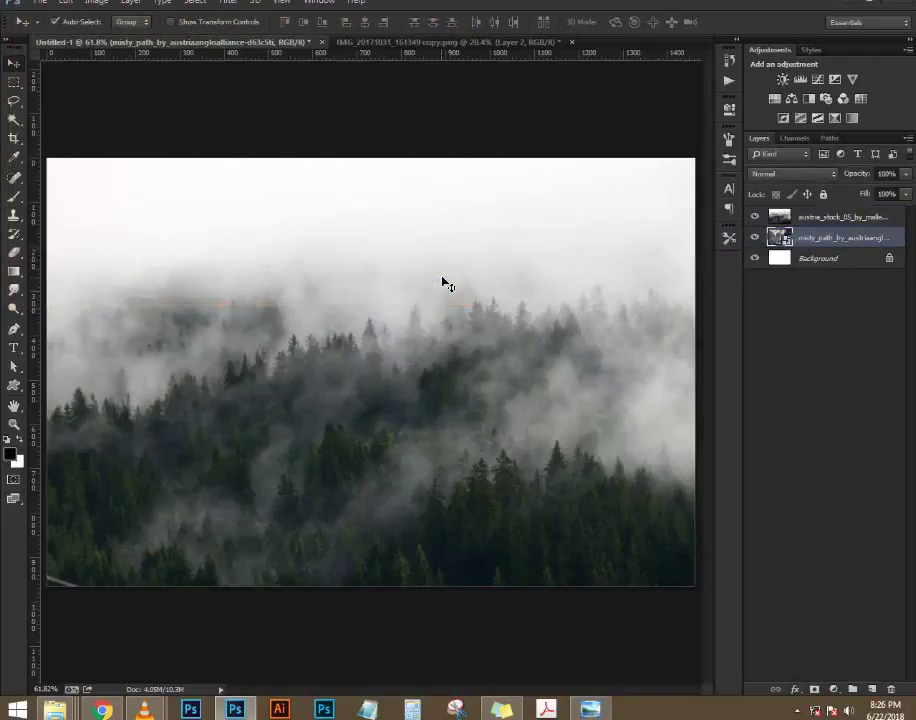
right_click(776, 249)
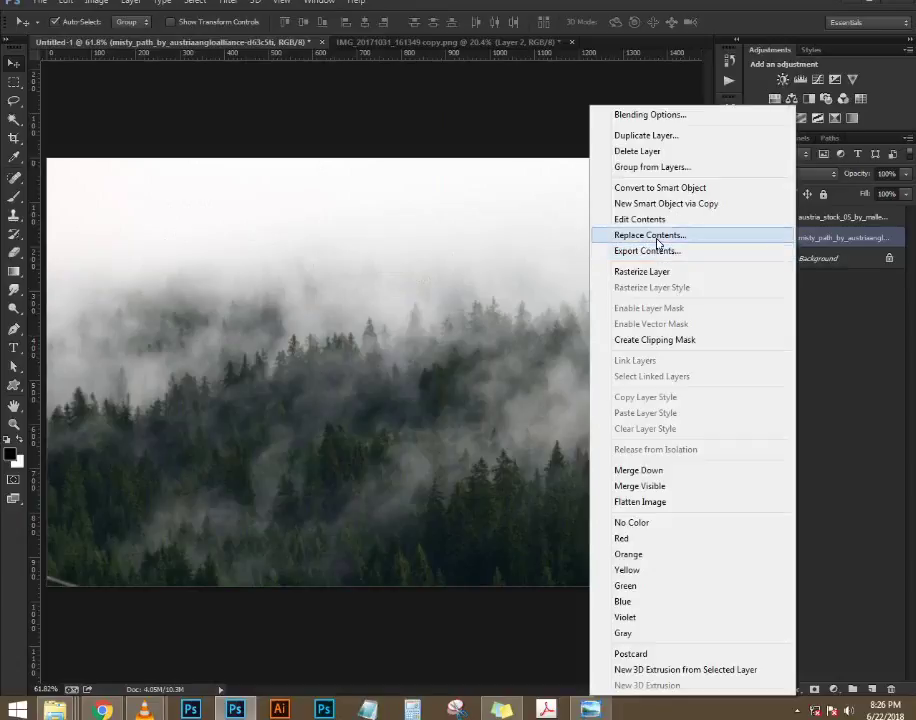
click(657, 237)
key(Escape)
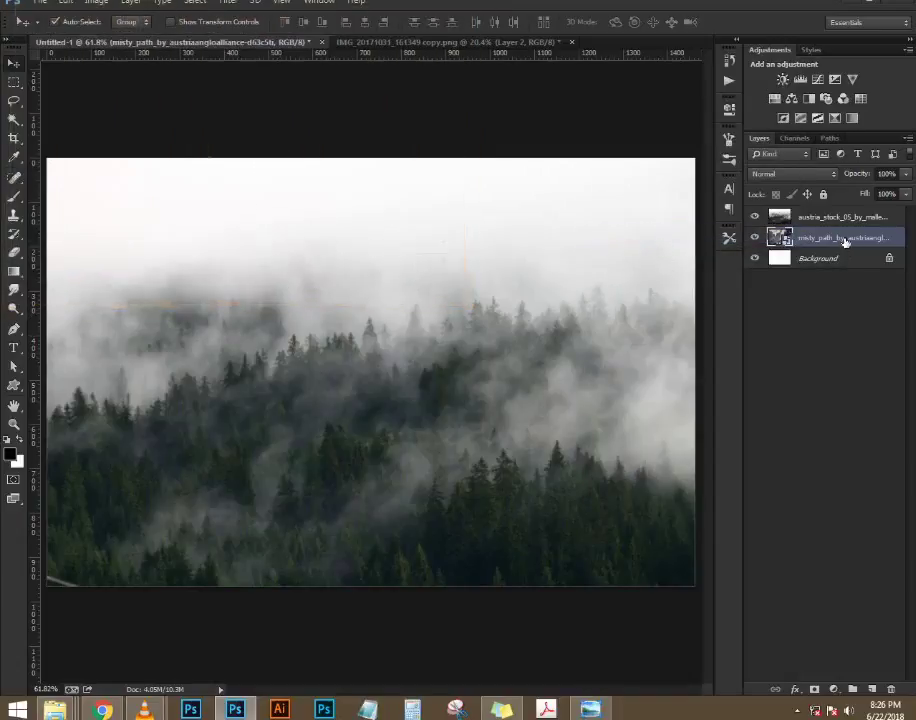
- Rasterize the misty_path layer and add a layer mask to it
right_click(844, 239)
click(740, 272)
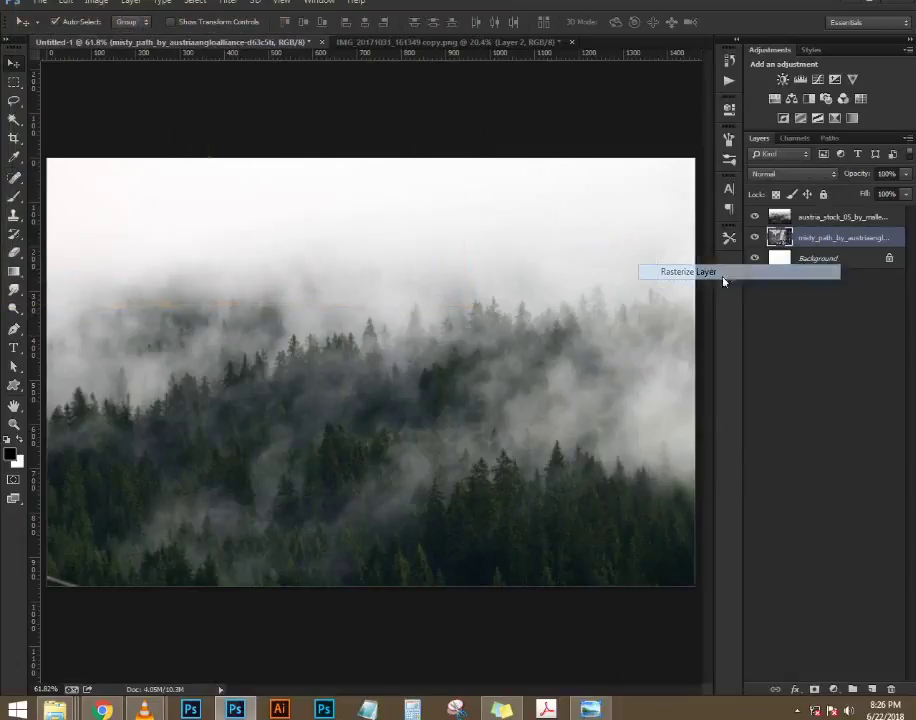
scroll(581, 315, down, 2)
scroll(560, 328, up, 1)
key(b)
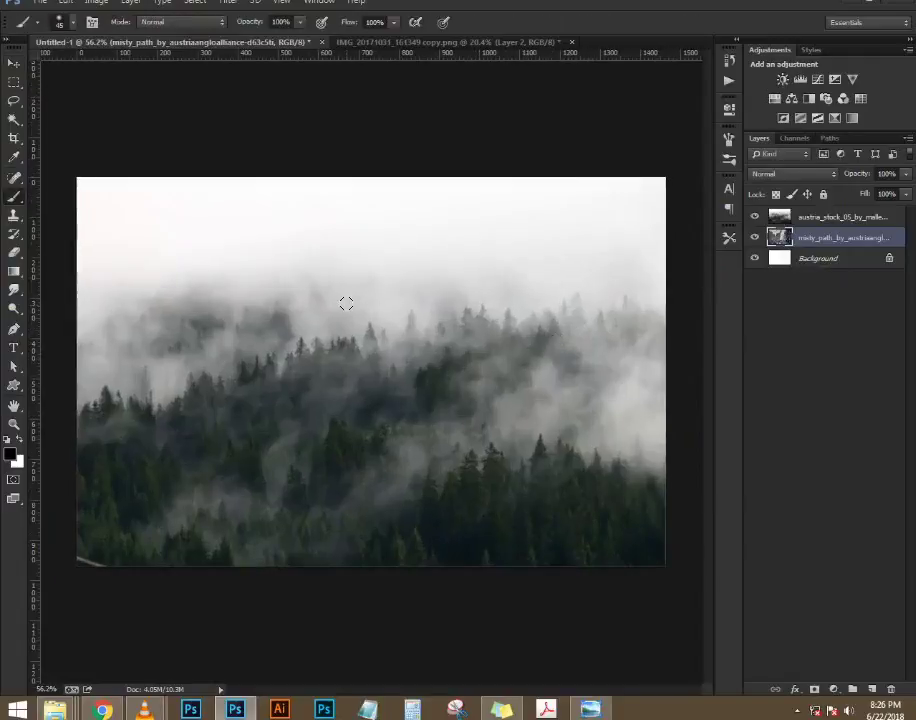
click(813, 690)
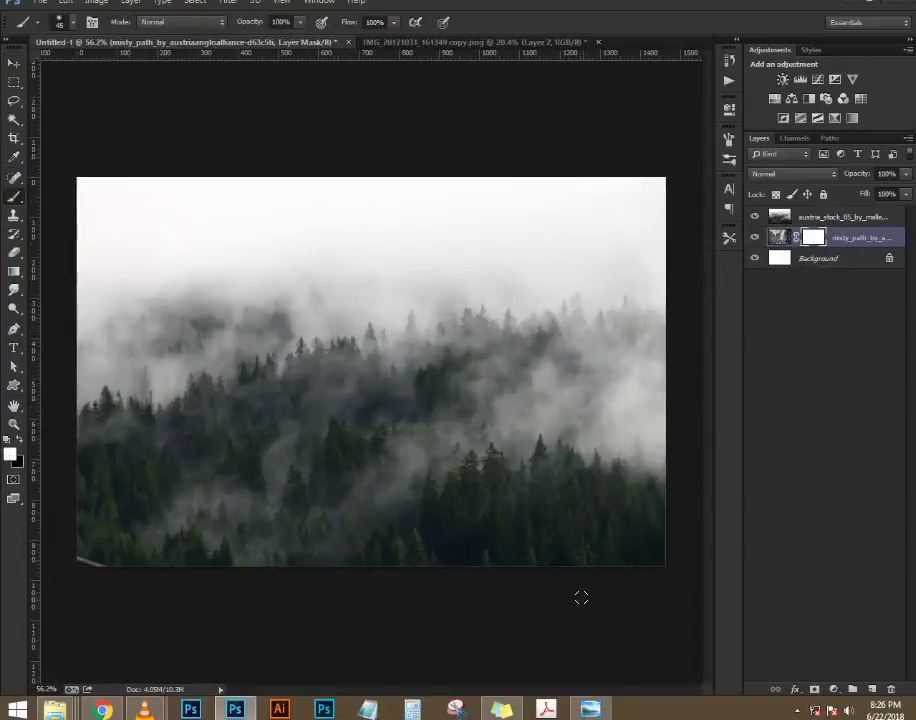
- Enlarge the brush to 700 px, switch to black, and try painting over the upper misty_path mask, undoing the stroke
scroll(378, 484, up, 1)
key(bracketright)
key(bracketright)
key(bracketright)
key(bracketright)
key(bracketright)
key(bracketright)
key(bracketright)
key(bracketright)
key(bracketright)
scroll(190, 256, down, 5)
key(bracketright)
key(bracketright)
key(bracketright)
key(bracketright)
key(bracketright)
key(bracketright)
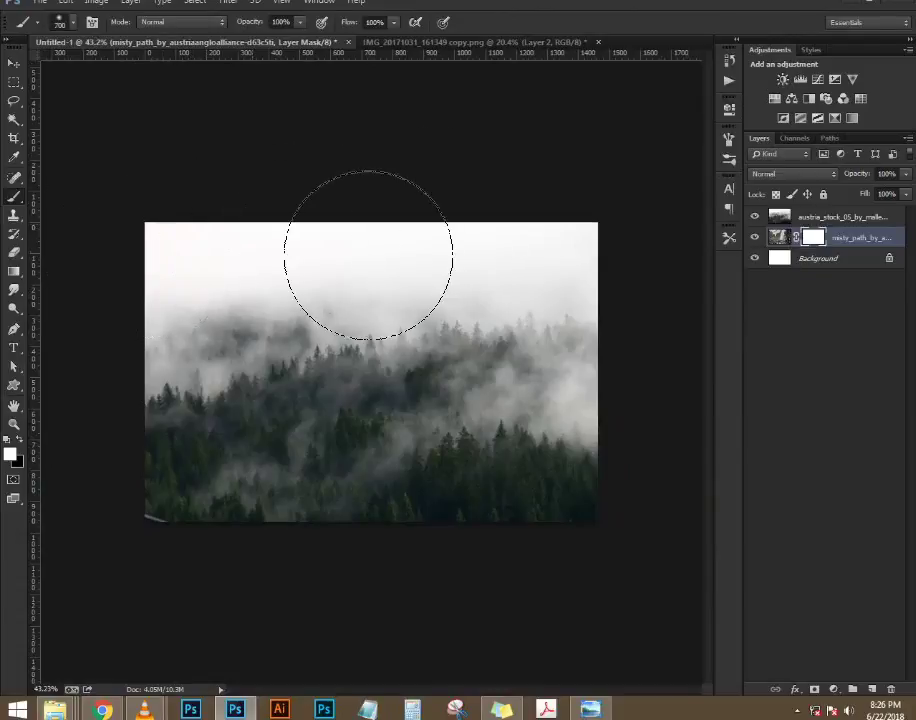
key(x)
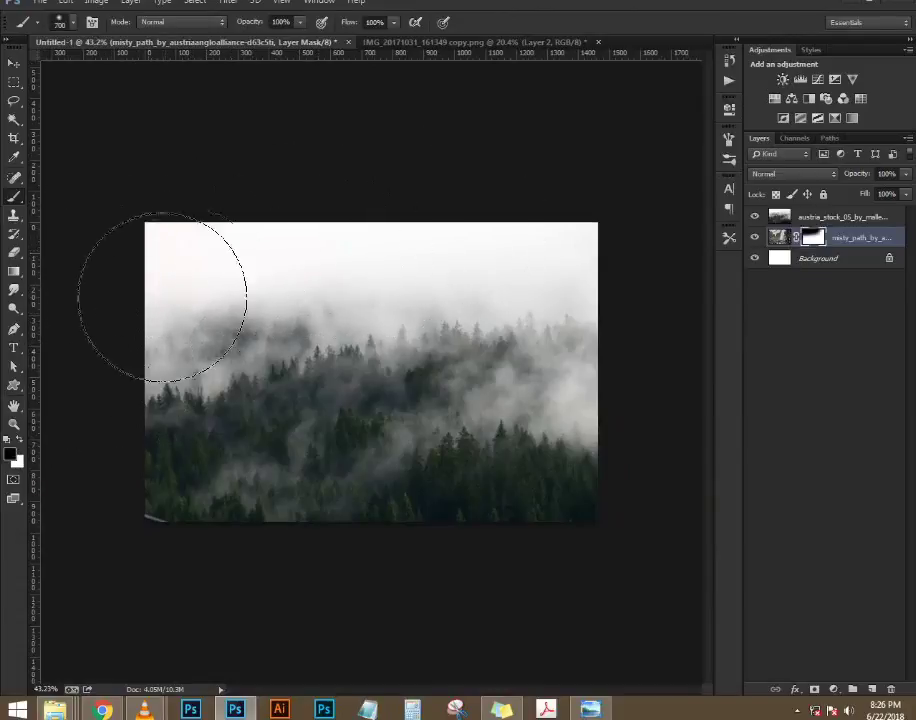
scroll(620, 235, up, 1)
key(ctrl+z)
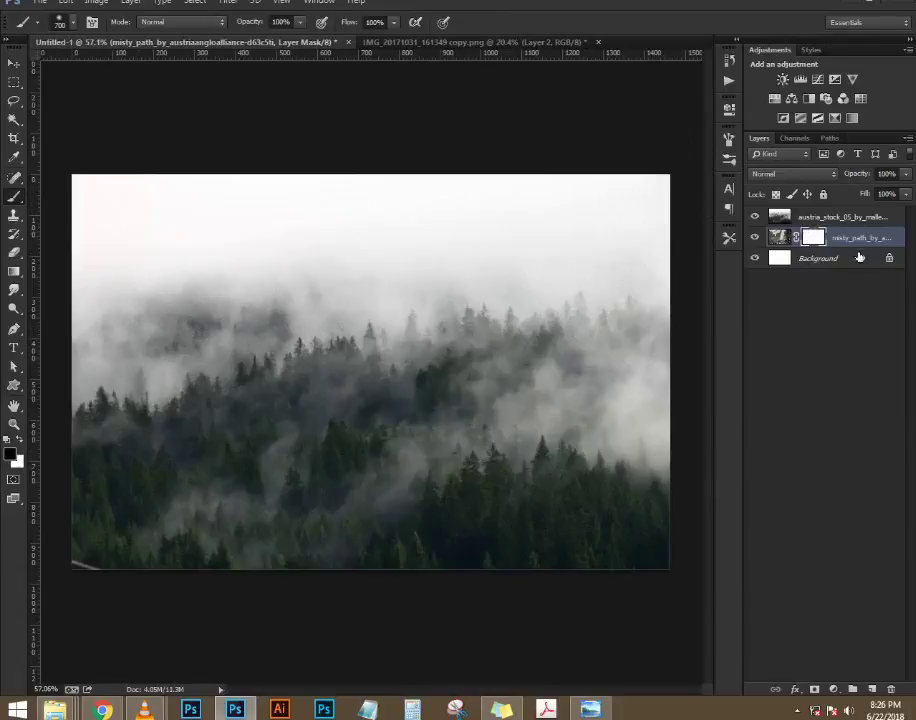
- Add a layer mask to the austria_stock layer and paint black across its pale sky to reveal the misty_path image
click(848, 220)
click(815, 688)
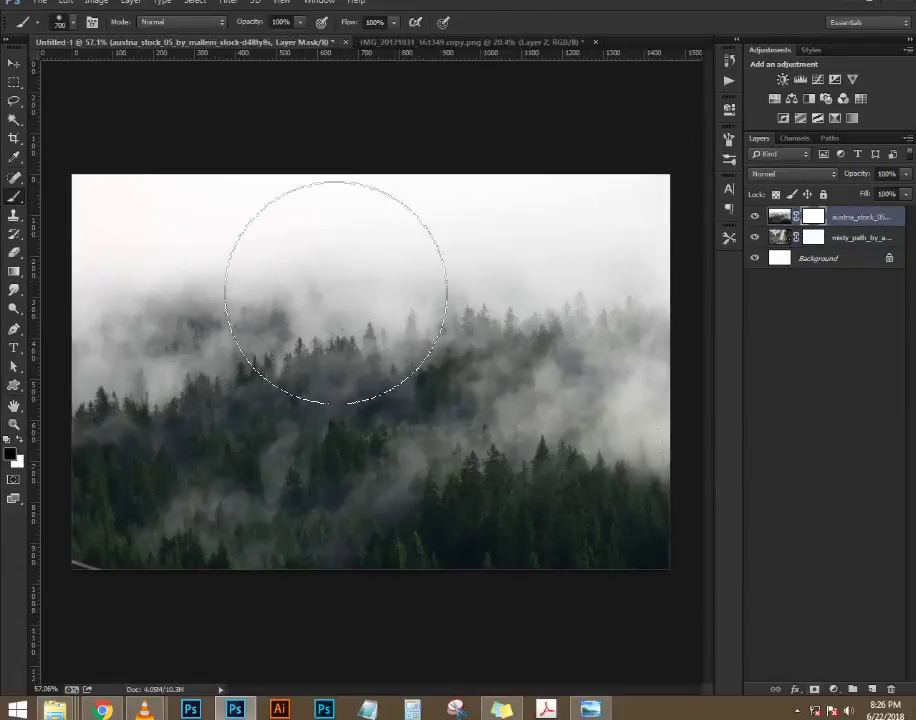
mouse_move(149, 207)
mouse_down()
mouse_move(333, 181)
mouse_move(95, 206)
mouse_move(428, 166)
mouse_move(392, 171)
mouse_move(466, 181)
mouse_move(648, 150)
mouse_up()
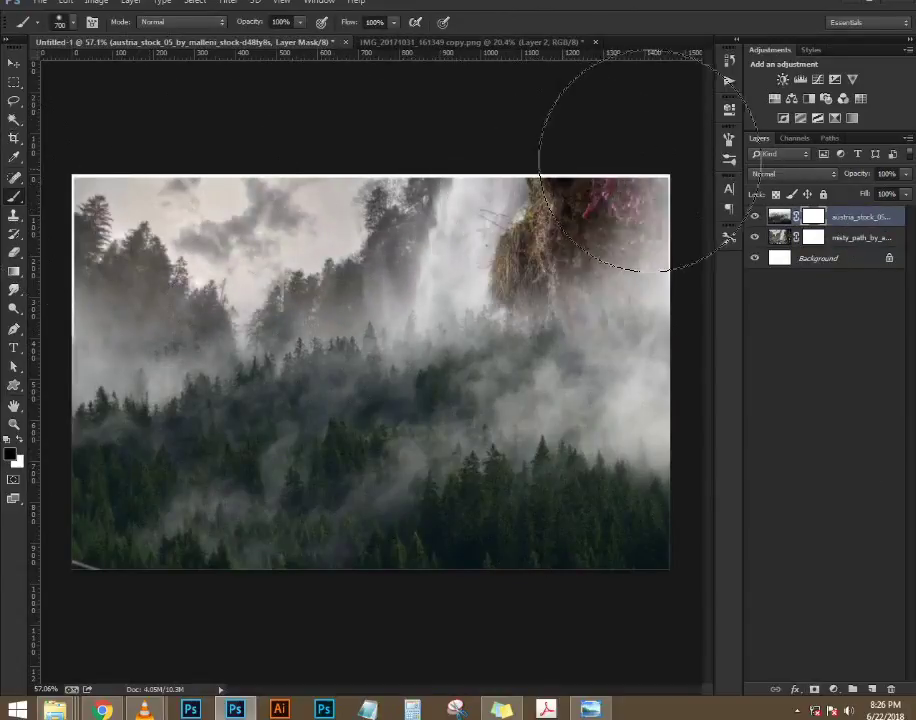
scroll(397, 143, down, 1)
scroll(398, 147, up, 1)
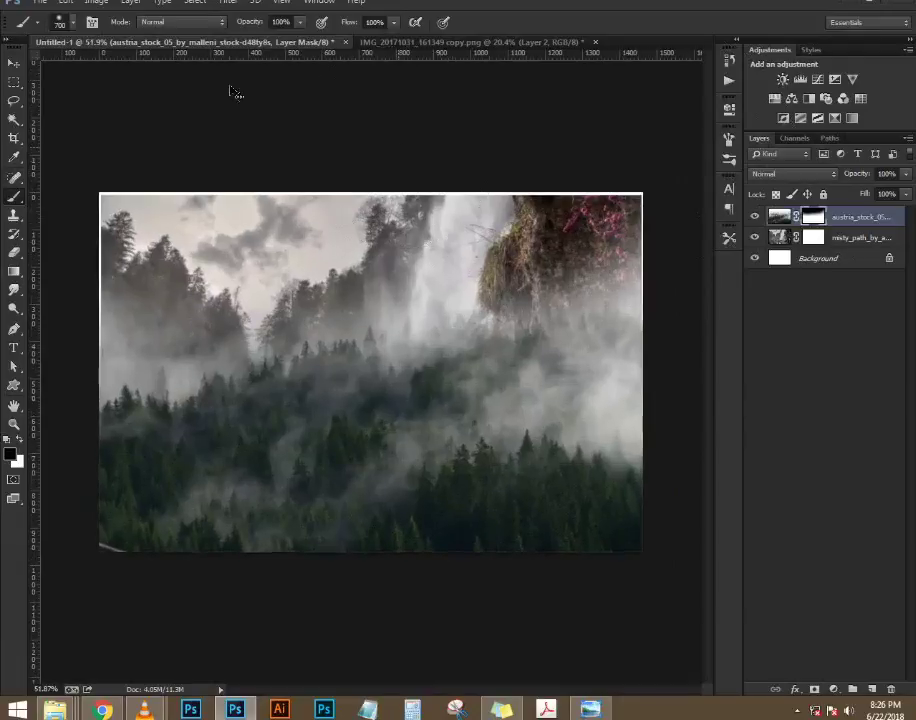
scroll(235, 90, up, 2)
key(v)
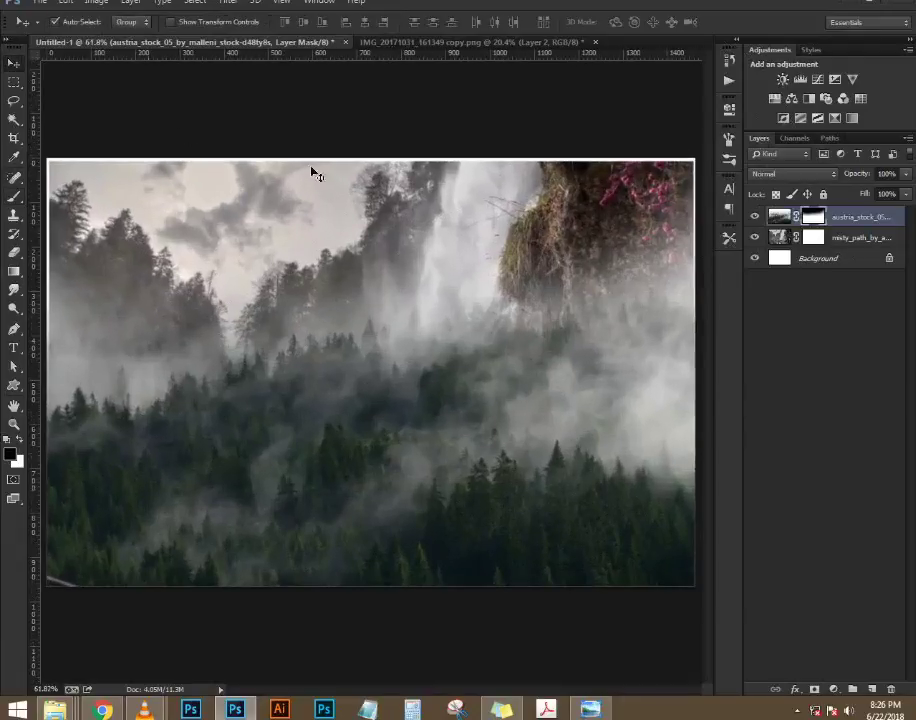
click(872, 236)
click(858, 216)
key(ctrl+t)
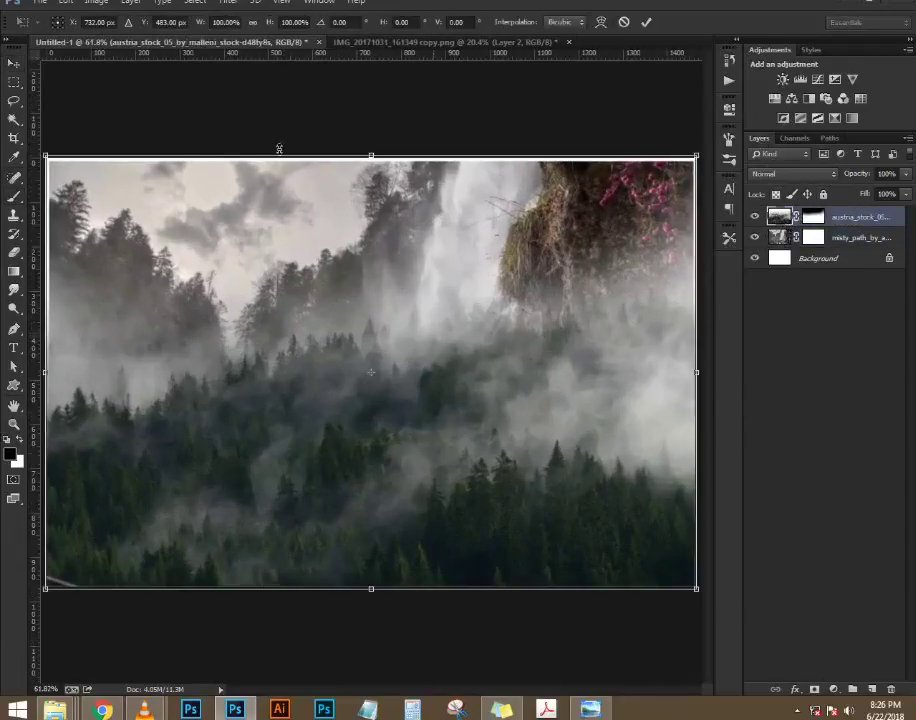
key(Return)
- Scale the misty_path layer up to about 103% so that it covers the white canvas edges
click(850, 240)
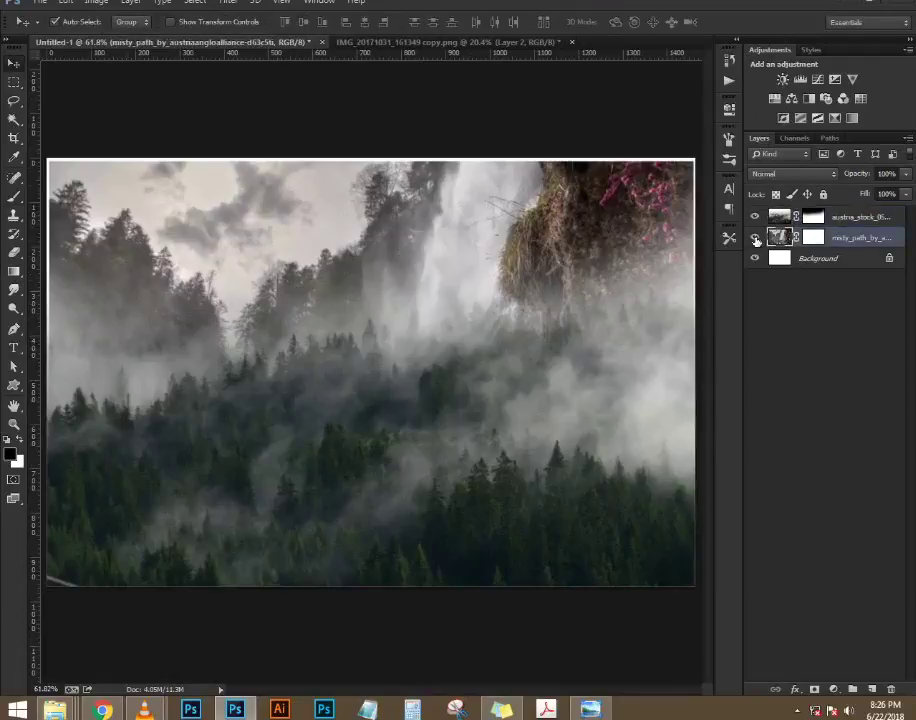
key(ctrl+t)
drag(75, 177, 70, 175)
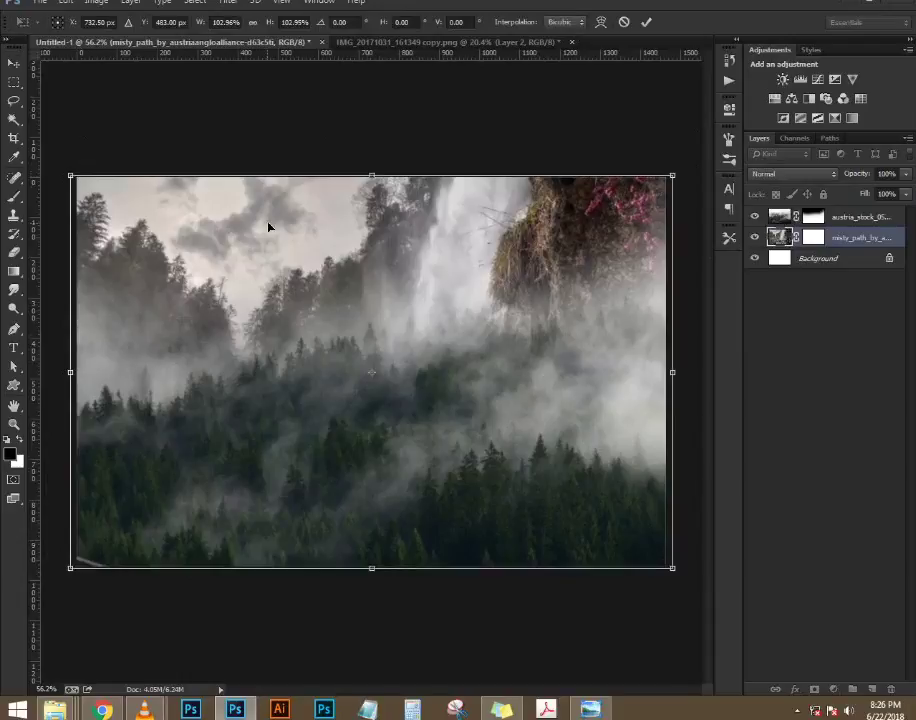
key(Return)
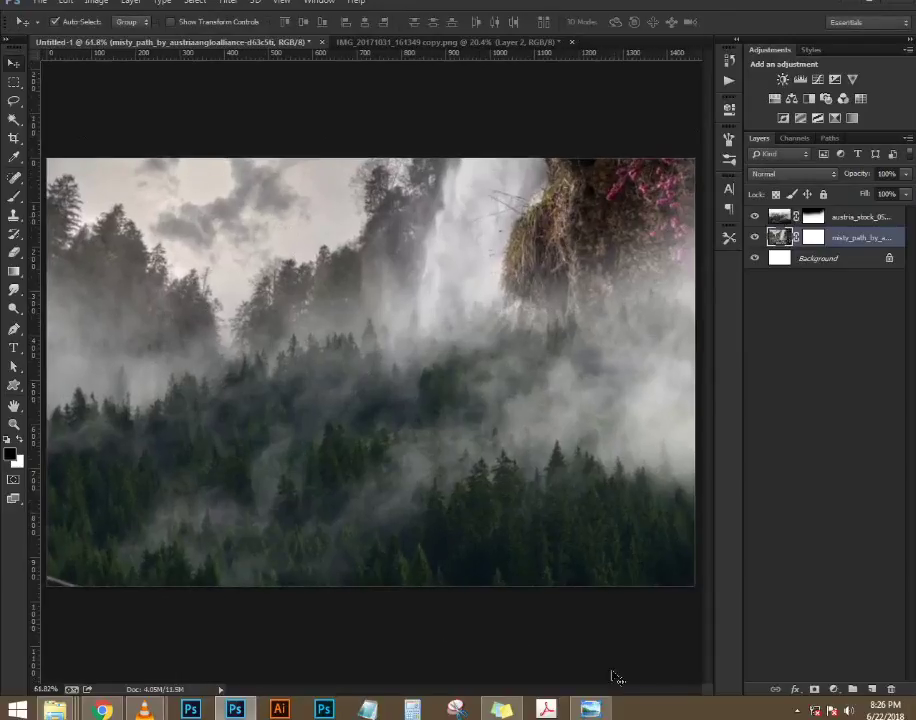
- Preview the misty_path photo from the desktop, close the preview, and open the photo as a separate document in Photoshop
click(601, 711)
click(848, 5)
click(848, 5)
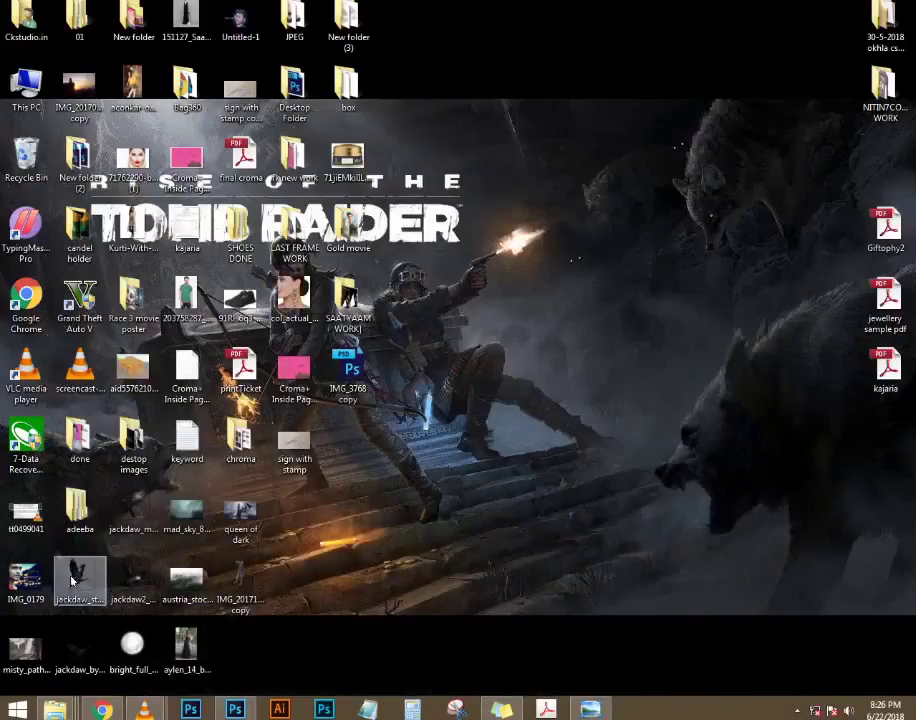
double_click(22, 645)
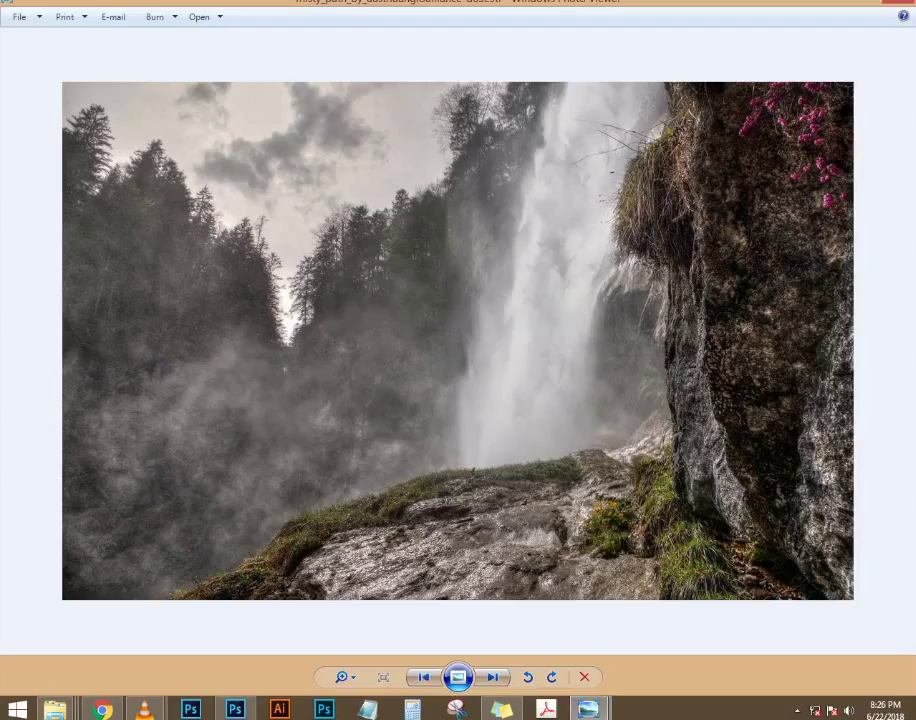
mouse_move(900, 6)
click(897, 8)
drag(22, 645, 598, 67)
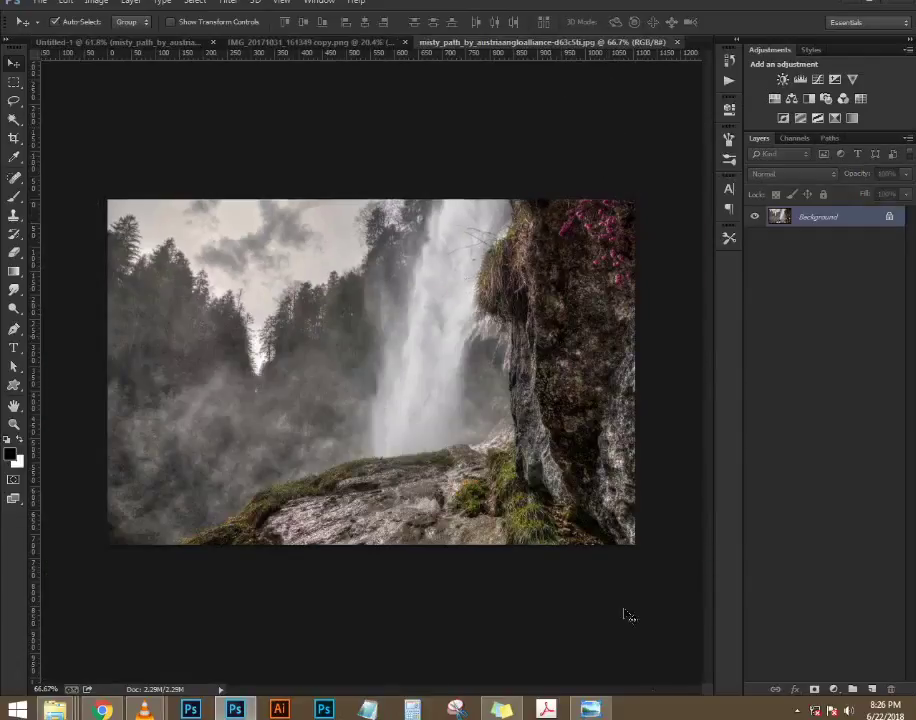
- Check the queen of dark reference and trace a closed Pen path around the mossy rock ledge in the misty_path photo
click(594, 710)
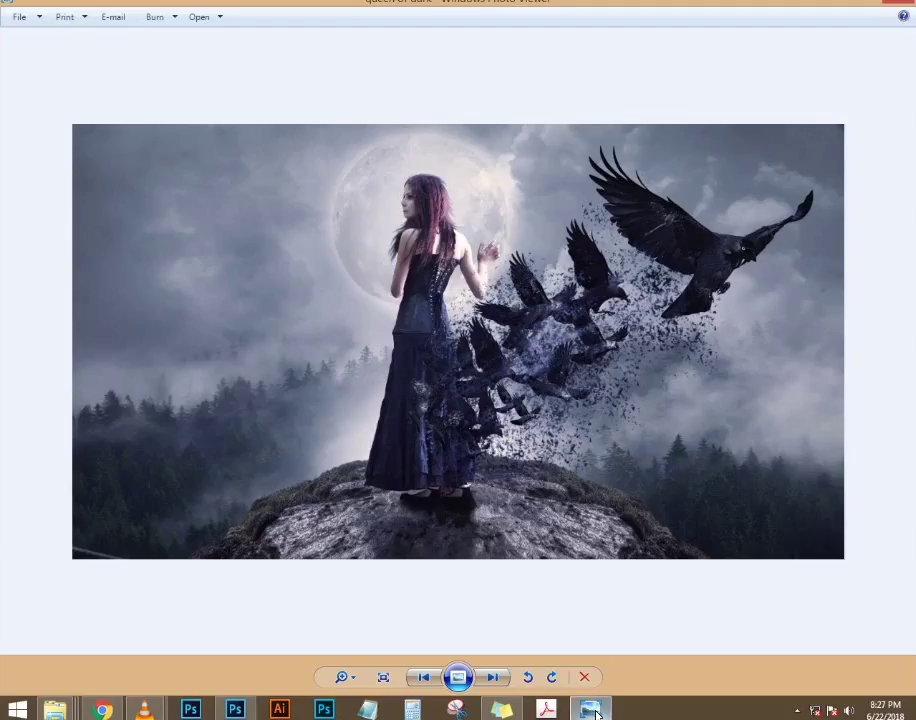
click(596, 712)
scroll(460, 454, up, 3)
drag(460, 448, 454, 399)
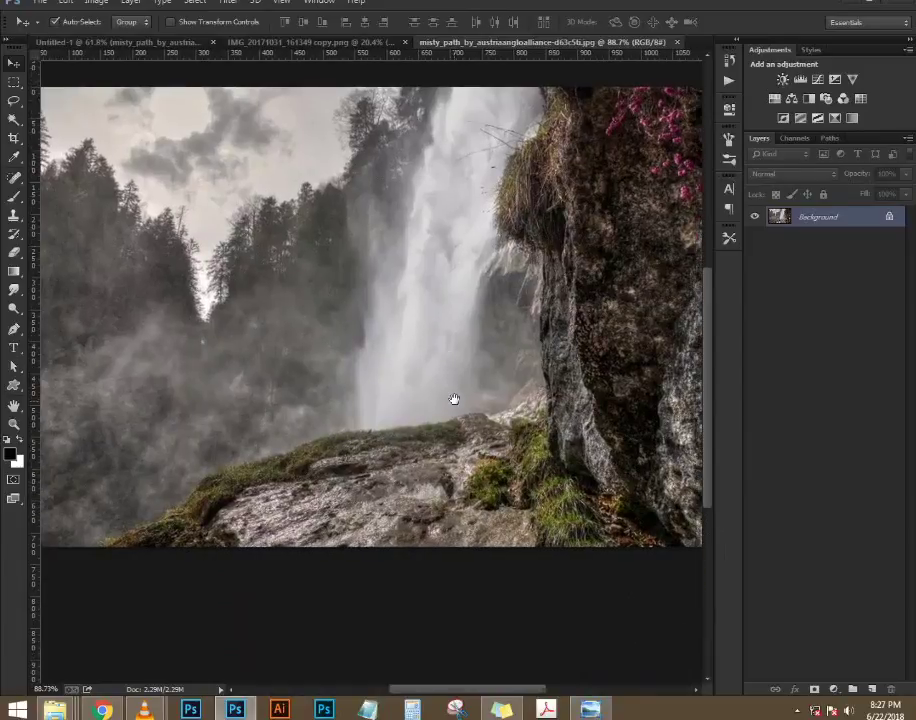
key(p)
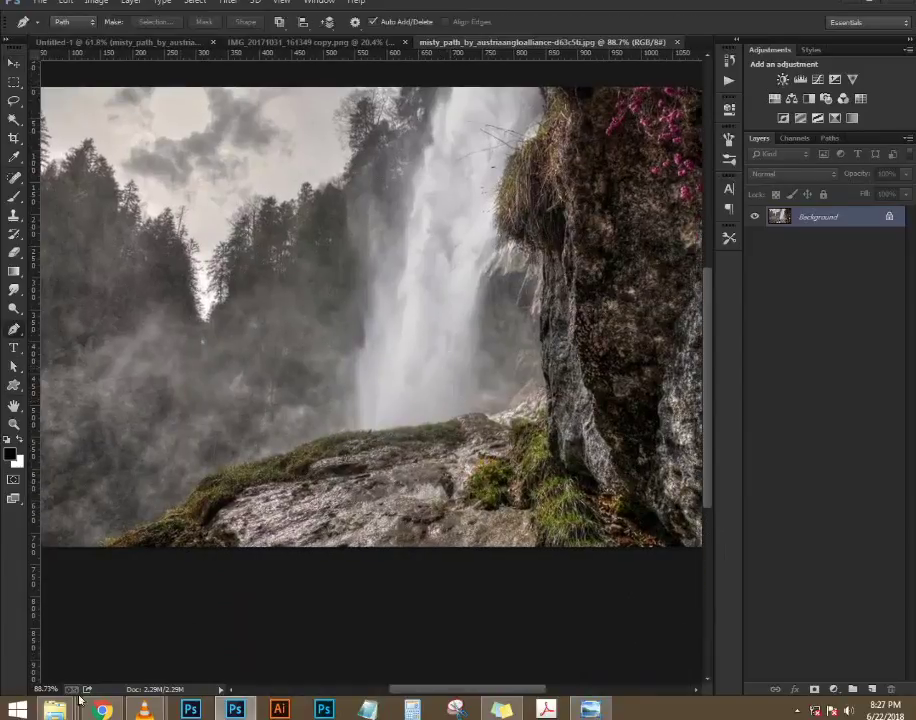
scroll(102, 558, up, 2)
click(103, 546)
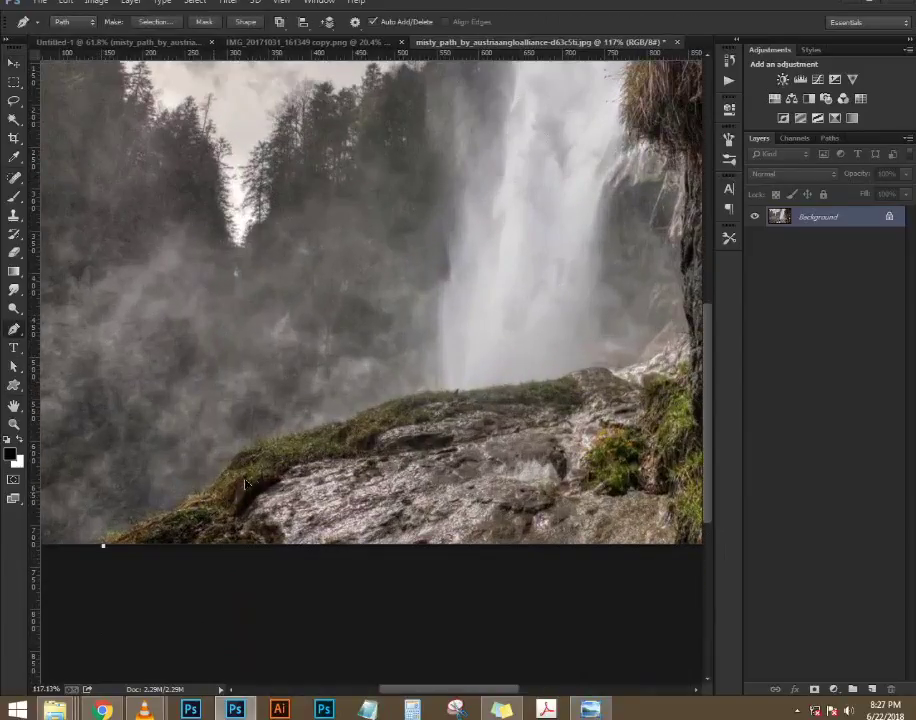
drag(479, 392, 415, 385)
key(space)
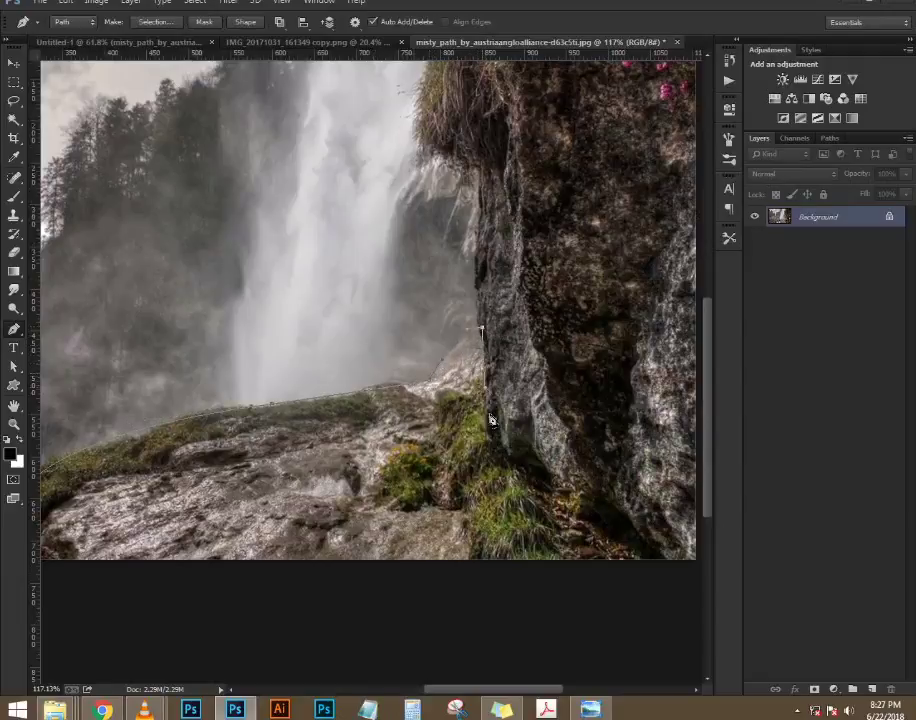
click(610, 513)
drag(676, 564, 371, 560)
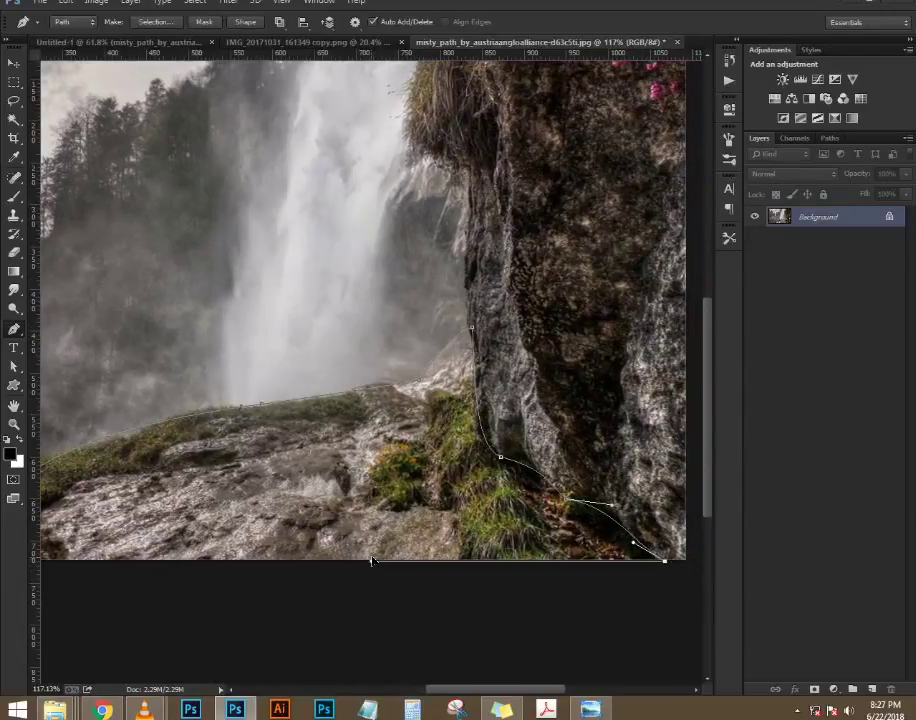
scroll(228, 563, left, 4)
click(88, 570)
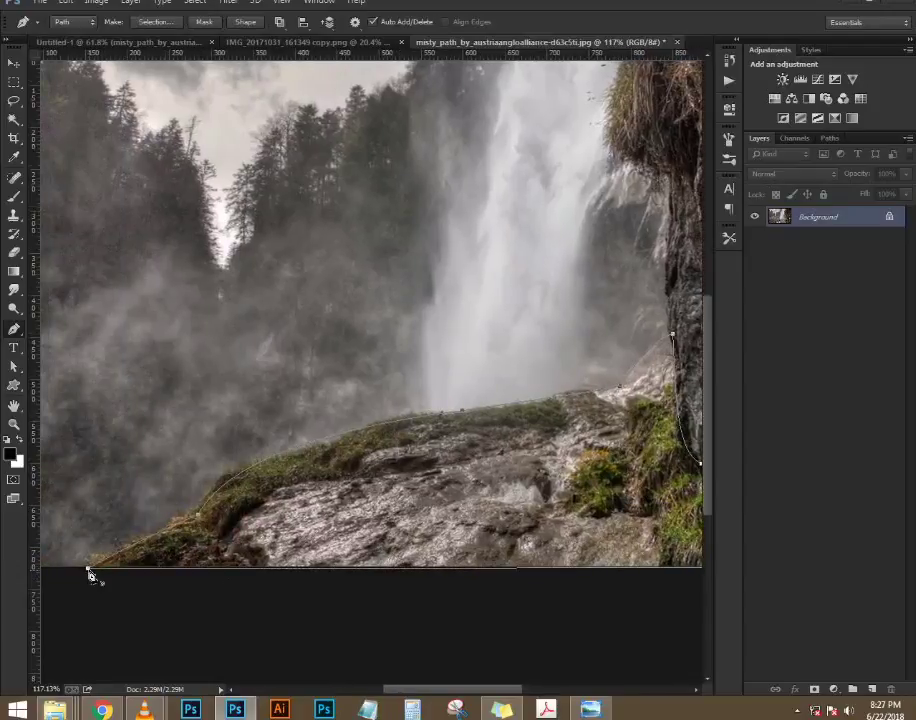
- Convert the ledge path into a selection, copy it to a new layer, and hide the Background layer
key(ctrl+Return)
key(ctrl+j)
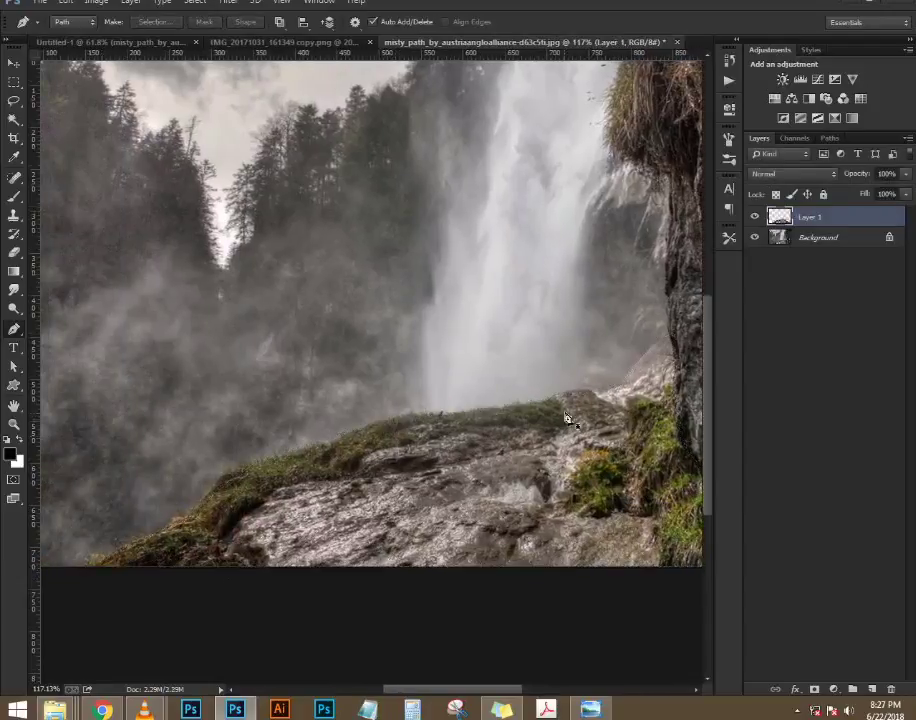
click(754, 237)
scroll(458, 317, down, 5)
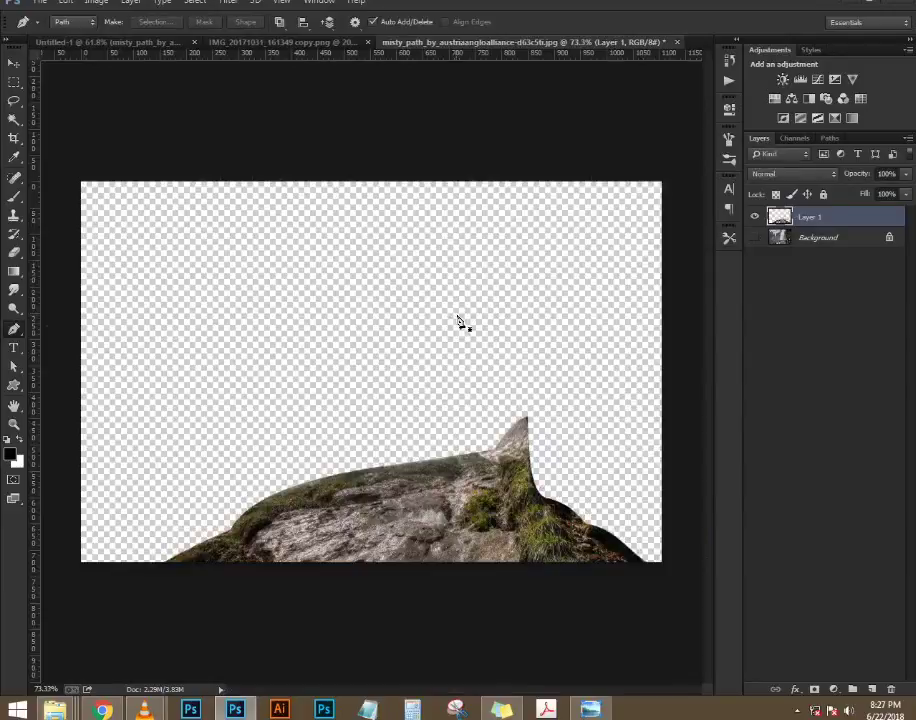
scroll(462, 321, up, 1)
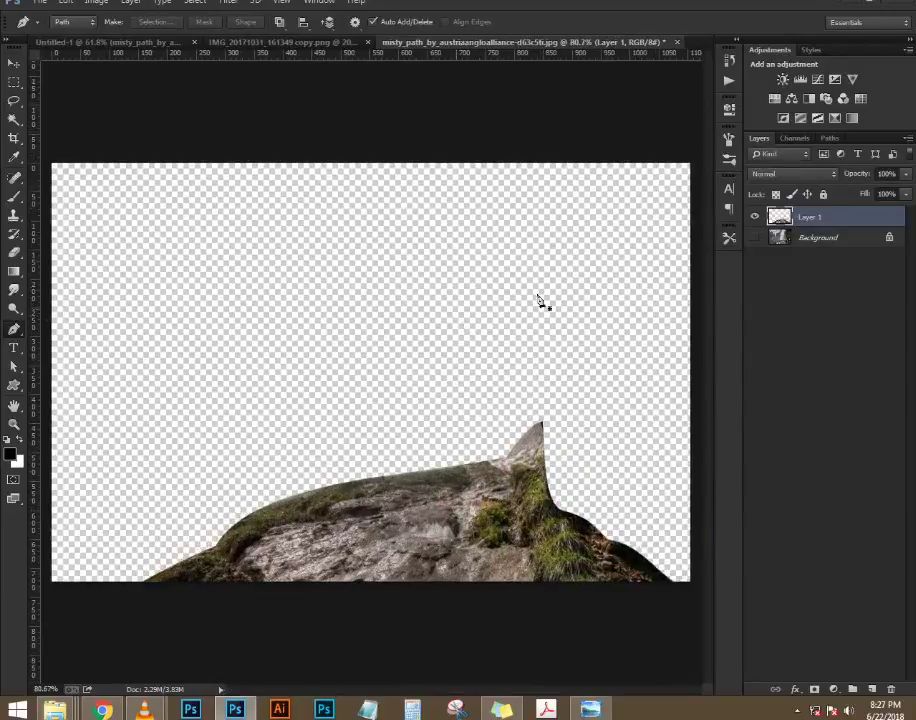
- Move the cut-out ledge into the Untitled-1 document, place it above the austria_stock layer, and position it at the canvas's lower edge
click(14, 63)
drag(405, 444, 409, 392)
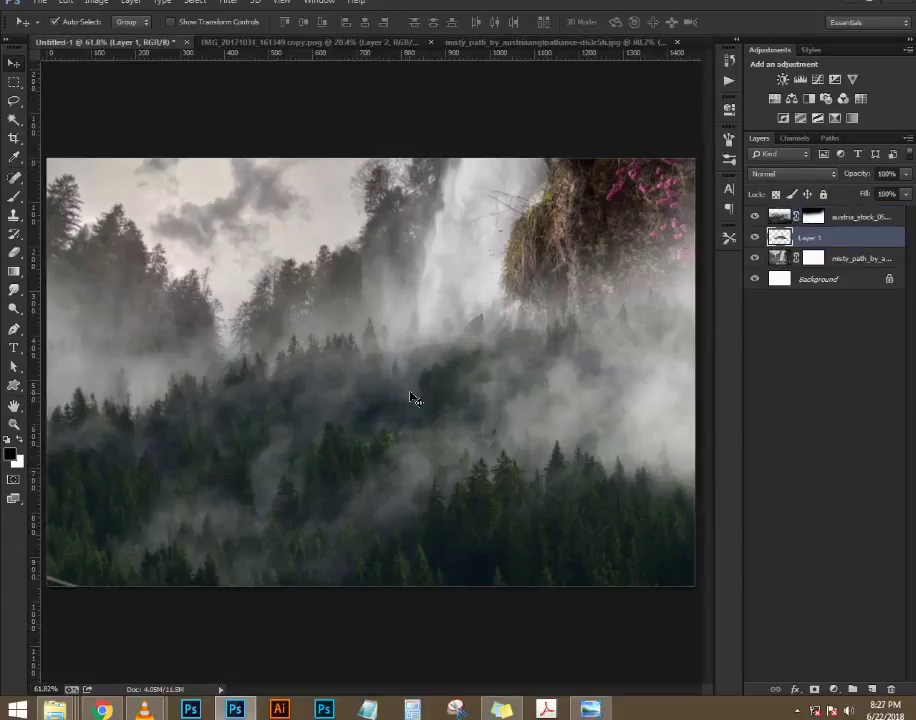
drag(862, 232, 842, 210)
drag(409, 410, 383, 568)
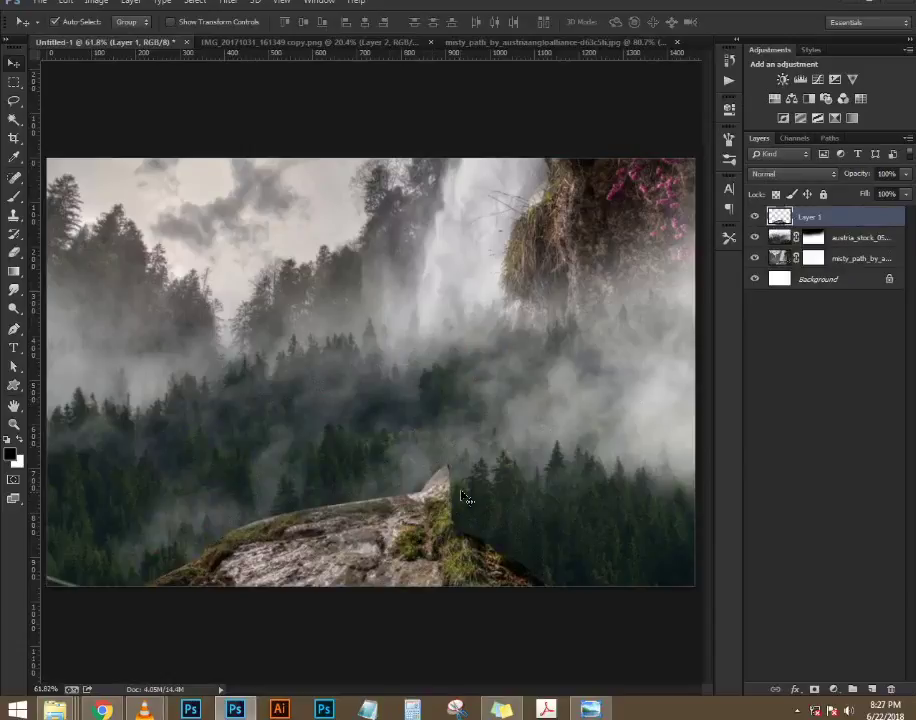
- Duplicate the ledge layer, flip the copy horizontally, and shift it right to form a mirrored rock dome
key(ctrl+j)
key(ctrl+t)
right_click(466, 495)
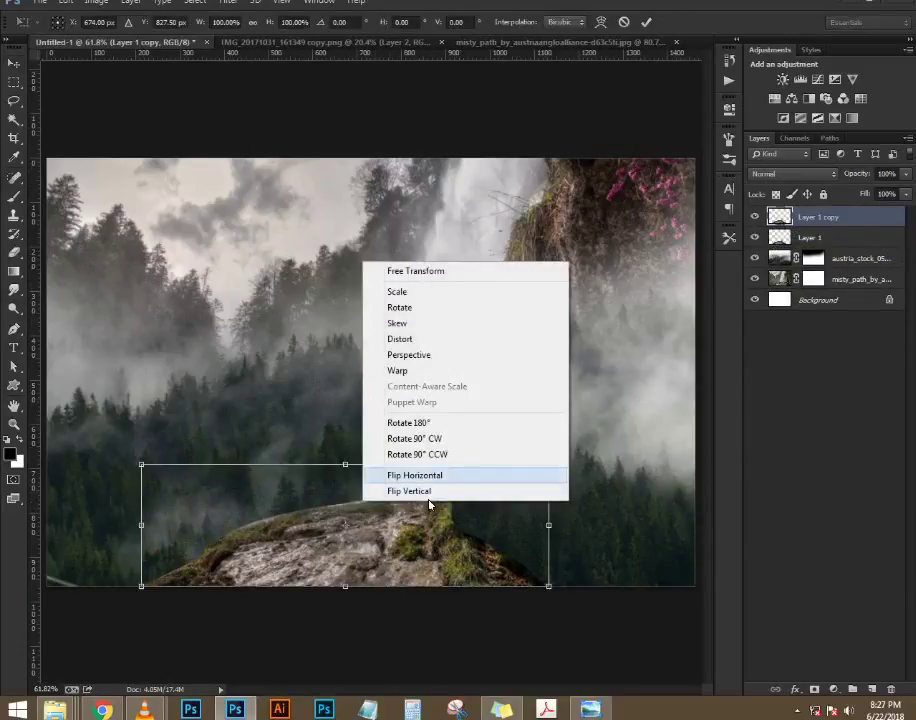
click(441, 477)
drag(446, 538, 581, 545)
key(Return)
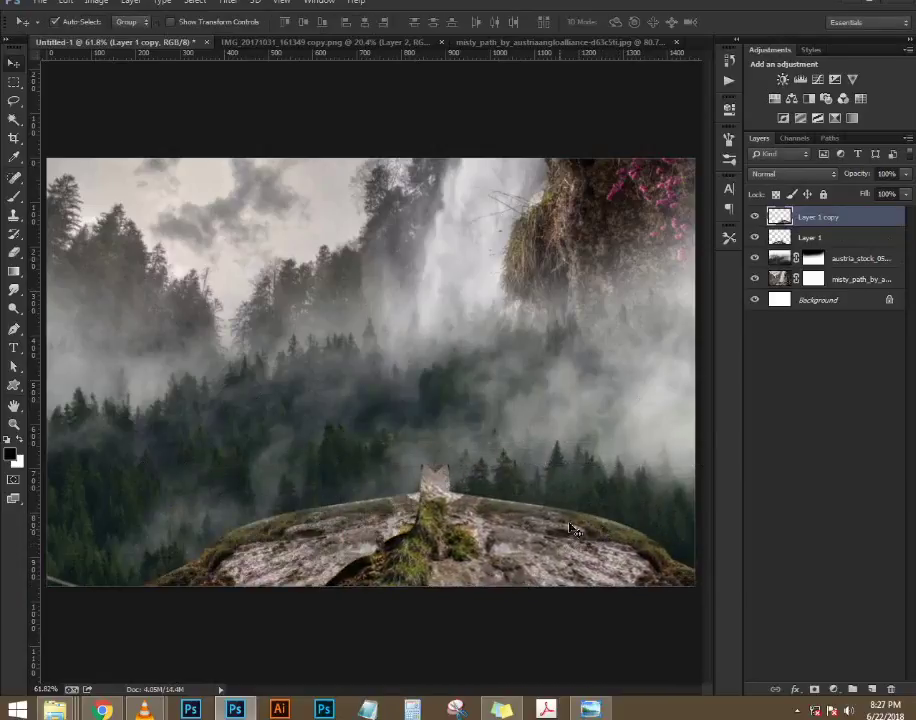
- Select both ledge layers and nudge them left together until the rock dome sits roughly centred on the canvas
shift+click(843, 241)
key(Left)
key(Left)
key(Left)
key(Left)
key(Left)
key(Left)
key(Left)
key(Left)
key(Left)
key(Left)
key(Left)
key(Left)
key(Left)
key(Left)
key(Left)
key(Left)
key(Left)
key(Left)
key(Left)
key(Left)
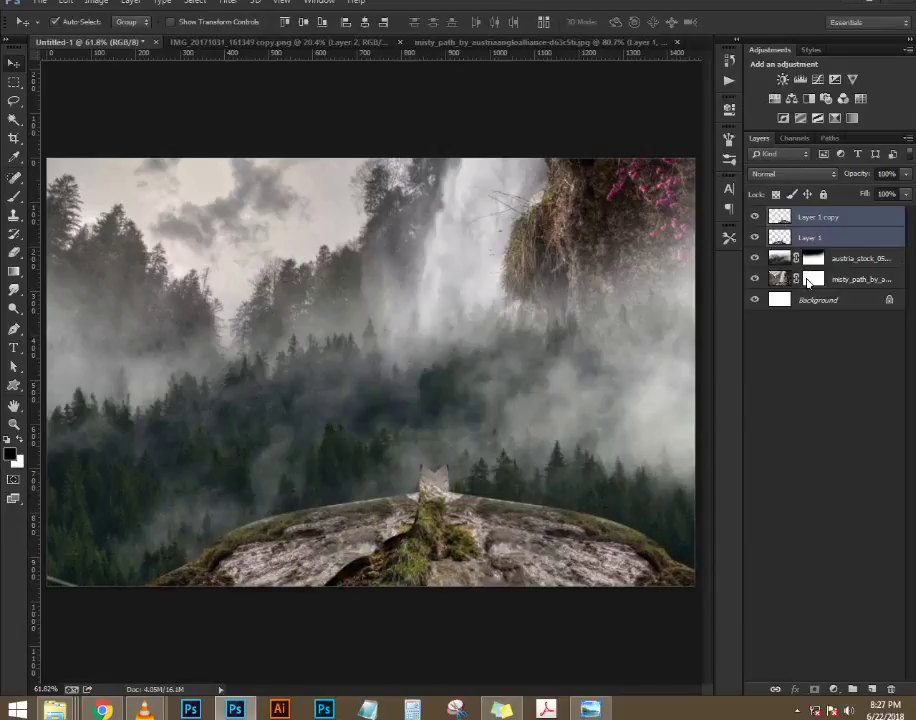
key(Left)
key(Left)
key(Left)
key(Left)
key(Left)
key(Left)
key(Left)
key(Left)
key(Left)
key(Left)
key(Left)
key(Left)
key(Left)
key(Left)
key(Left)
key(Left)
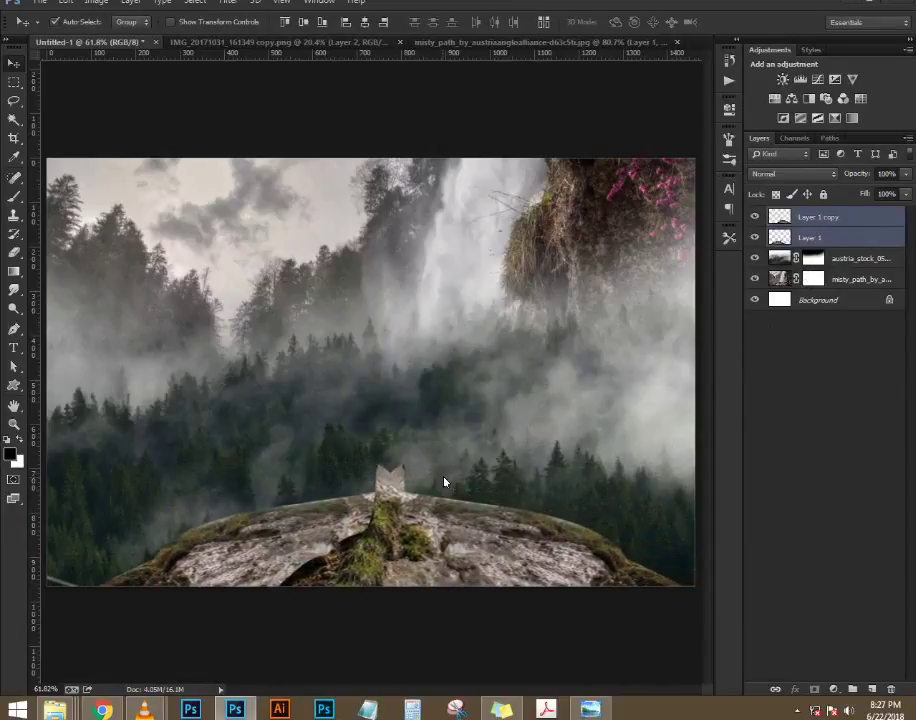
- Erase the dark overlapping edge on the Layer 1 copy with a 150 px eraser to blend the two ledge halves
click(859, 217)
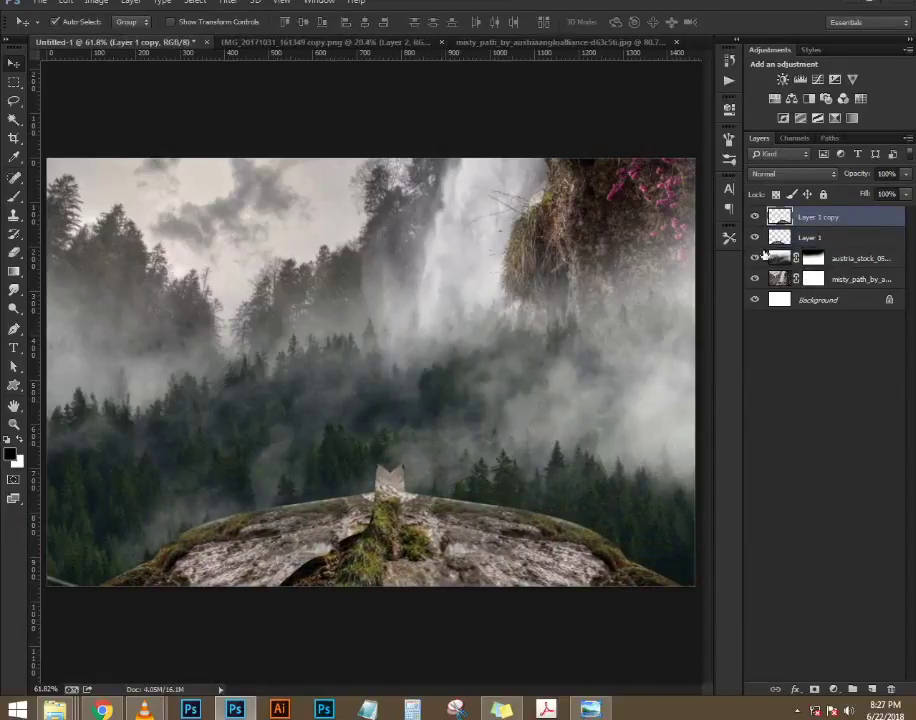
key(e)
scroll(371, 541, up, 5)
drag(356, 552, 378, 459)
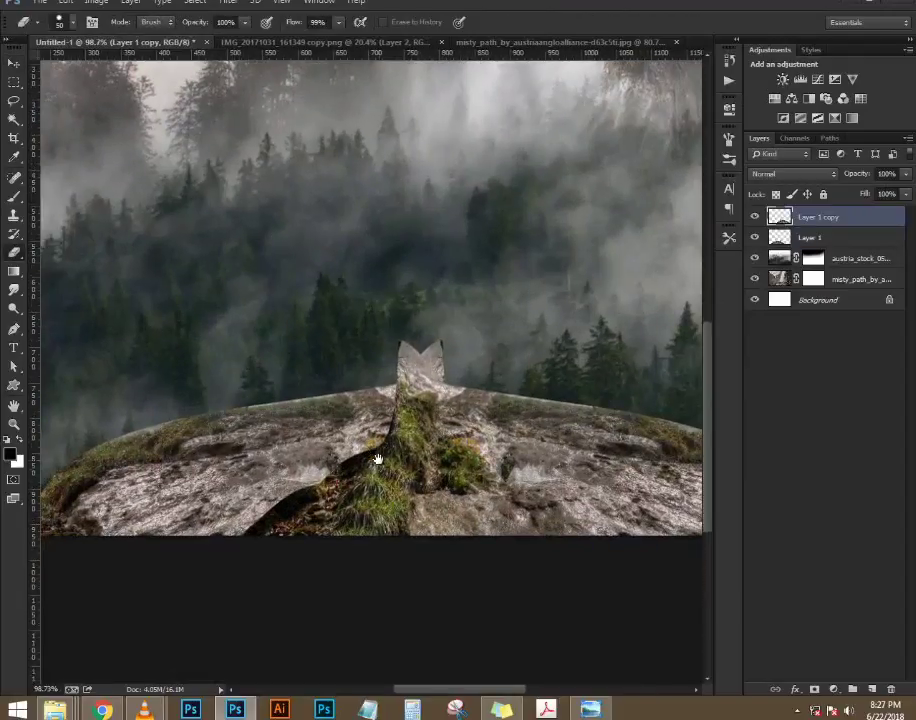
key(])
key(])
key(])
key(])
key(])
key(])
key(])
drag(264, 509, 368, 450)
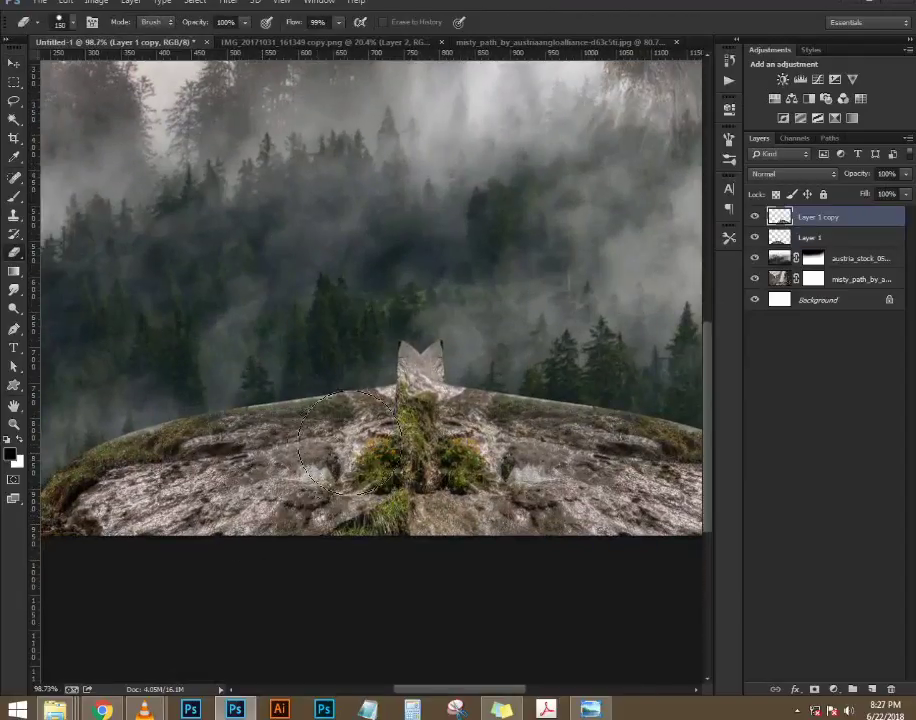
- Adjust the eraser tip and erase the remaining lower seam and the pointed peak from the Layer 1 copy
right_click(398, 350)
click(268, 558)
mouse_move(265, 555)
mouse_down()
mouse_move(366, 468)
mouse_move(424, 358)
mouse_up()
click(424, 357)
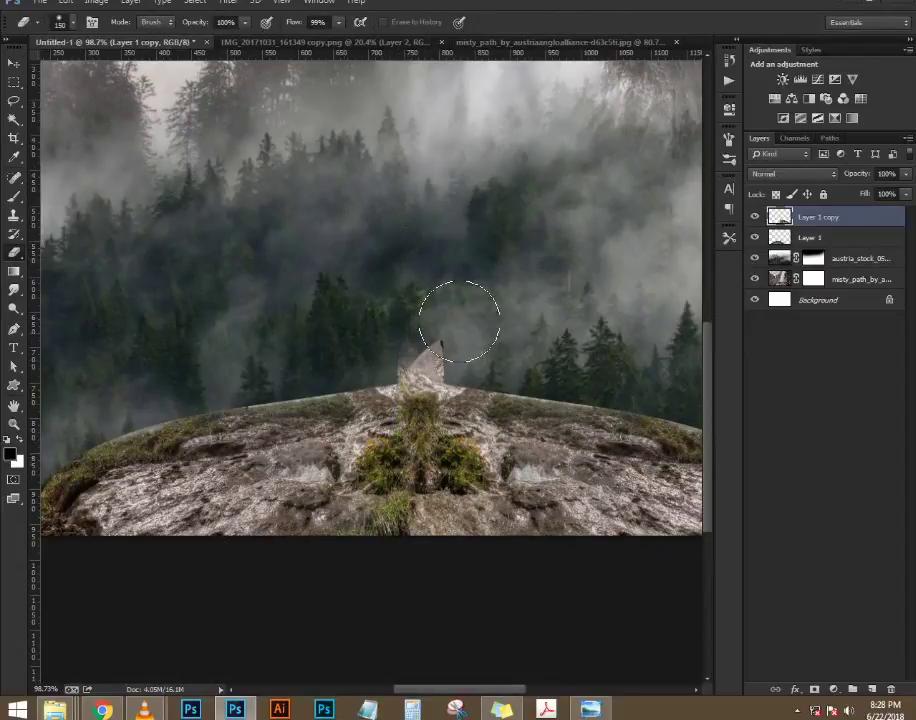
- Erase the pointed peak on Layer 1 and soften the ledge's upper left edge into the misty forest
click(818, 237)
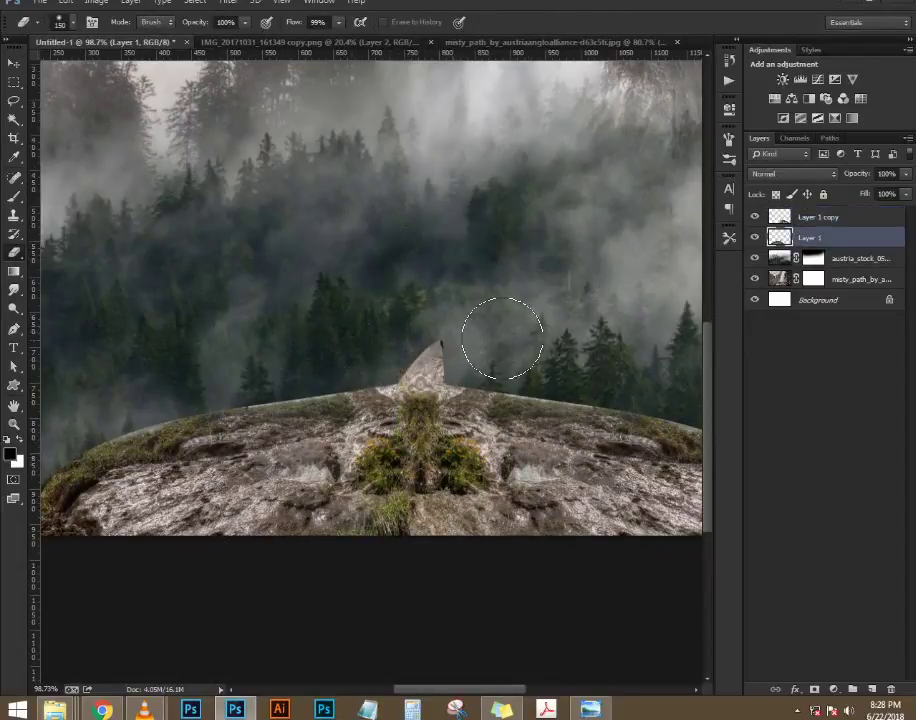
click(425, 345)
mouse_move(240, 346)
mouse_down()
mouse_move(127, 410)
mouse_move(37, 429)
mouse_move(4, 471)
mouse_move(171, 367)
mouse_move(283, 345)
mouse_move(229, 370)
mouse_move(349, 356)
mouse_up()
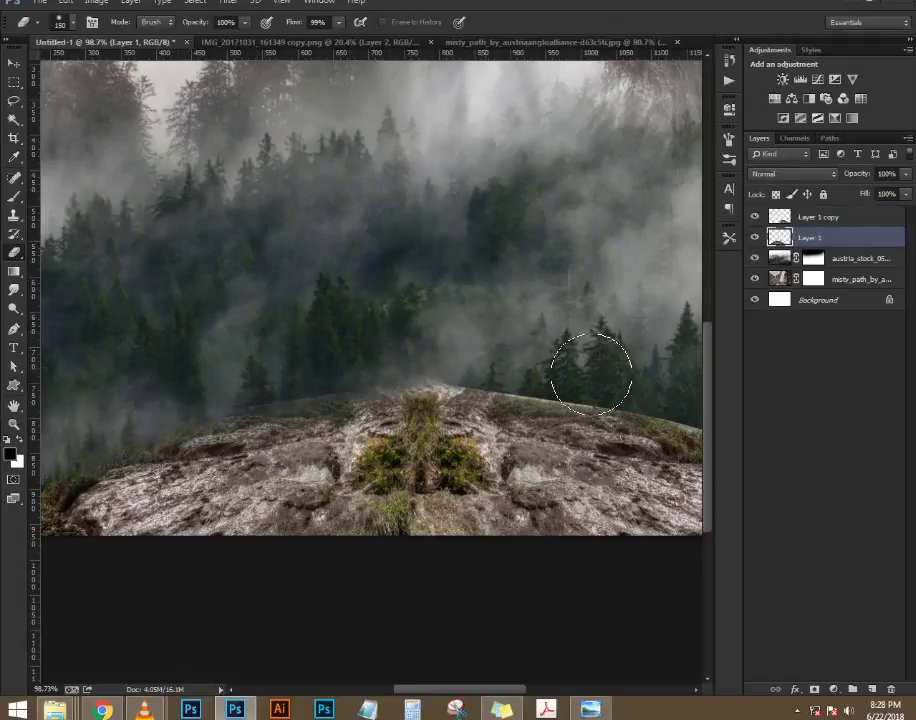
- Soften the upper right edge of the ledge on the Layer 1 copy with the eraser to blend it into the forest
drag(547, 381, 294, 358)
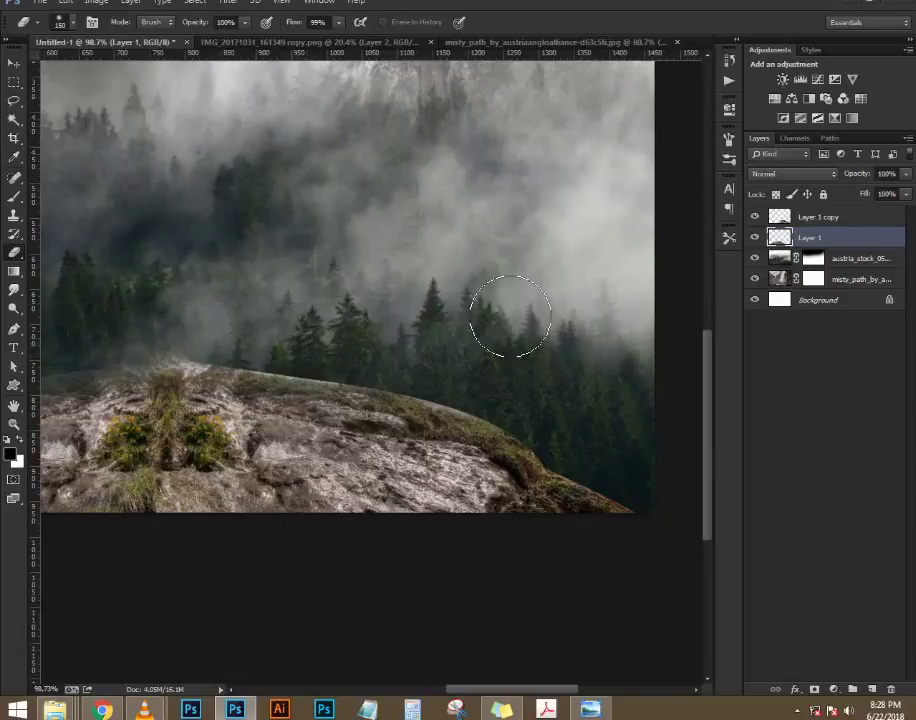
click(847, 218)
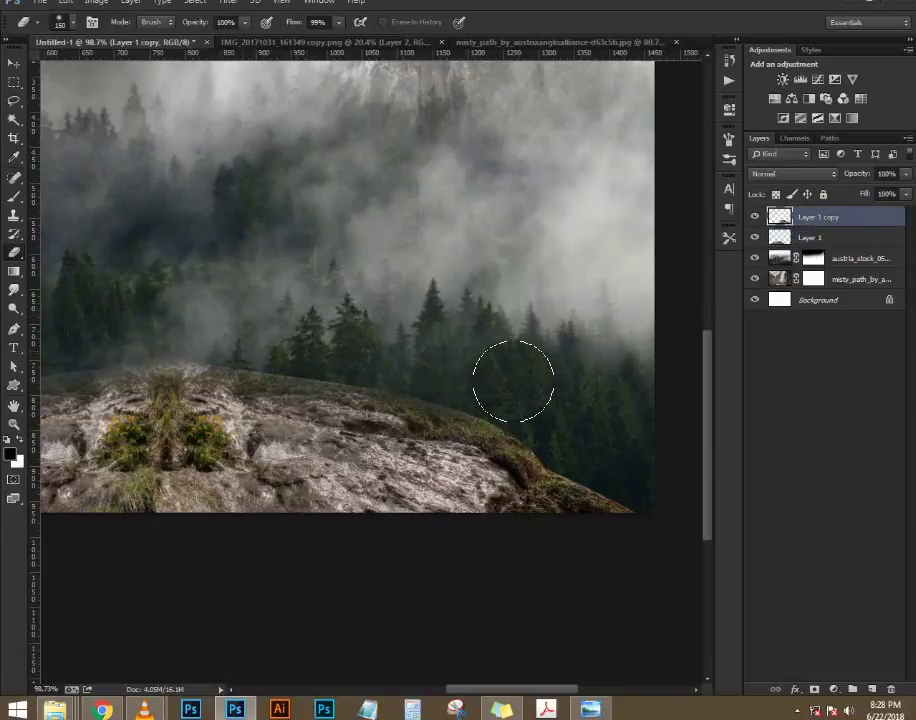
scroll(458, 358, down, 3)
scroll(391, 401, up, 1)
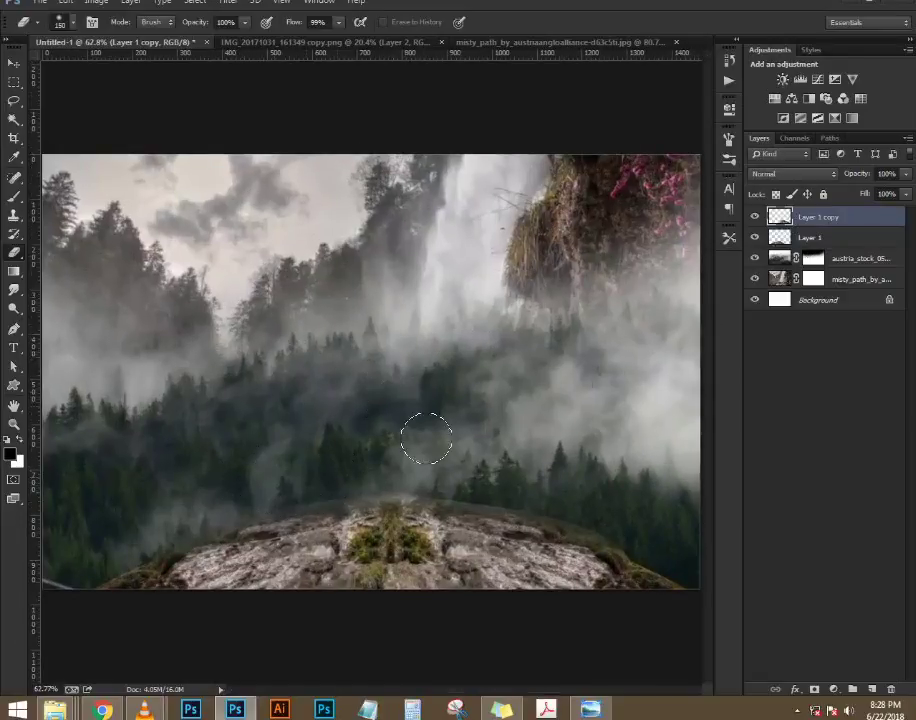
click(805, 242)
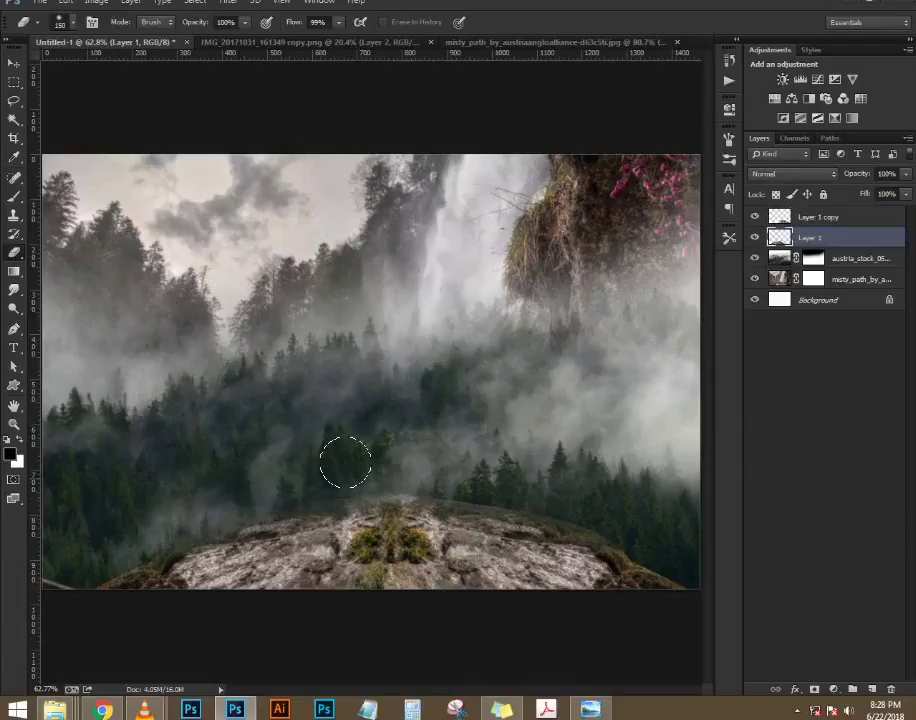
scroll(338, 402, down, 1)
scroll(404, 384, up, 1)
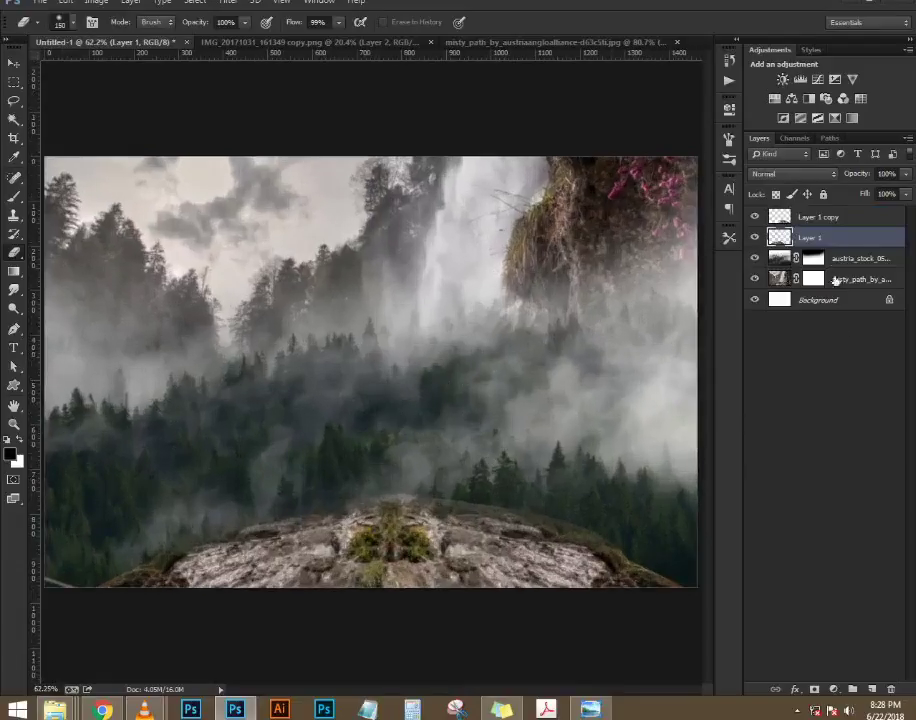
click(822, 217)
scroll(500, 450, up, 2)
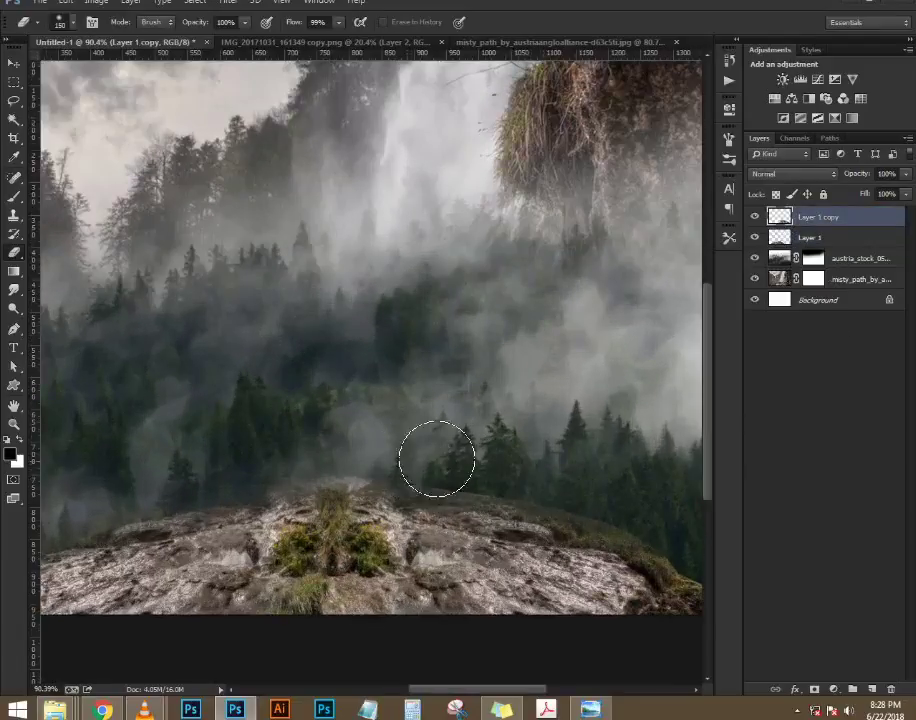
scroll(395, 382, down, 2)
scroll(393, 386, up, 1)
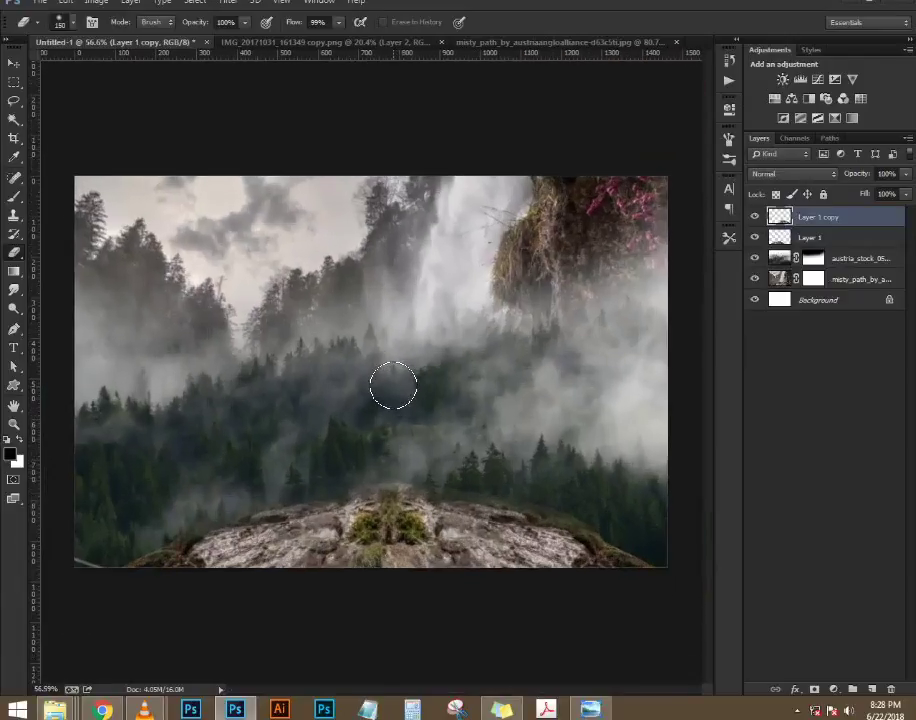
scroll(397, 392, up, 1)
- Compare the composite's ledge and colours with the queen of dark reference image
click(14, 68)
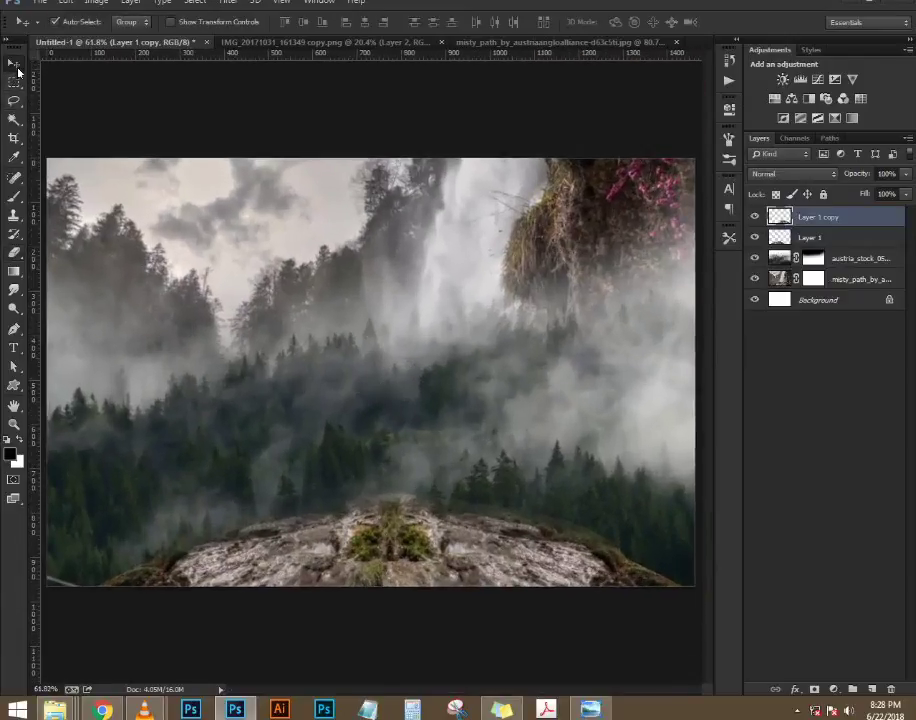
click(593, 710)
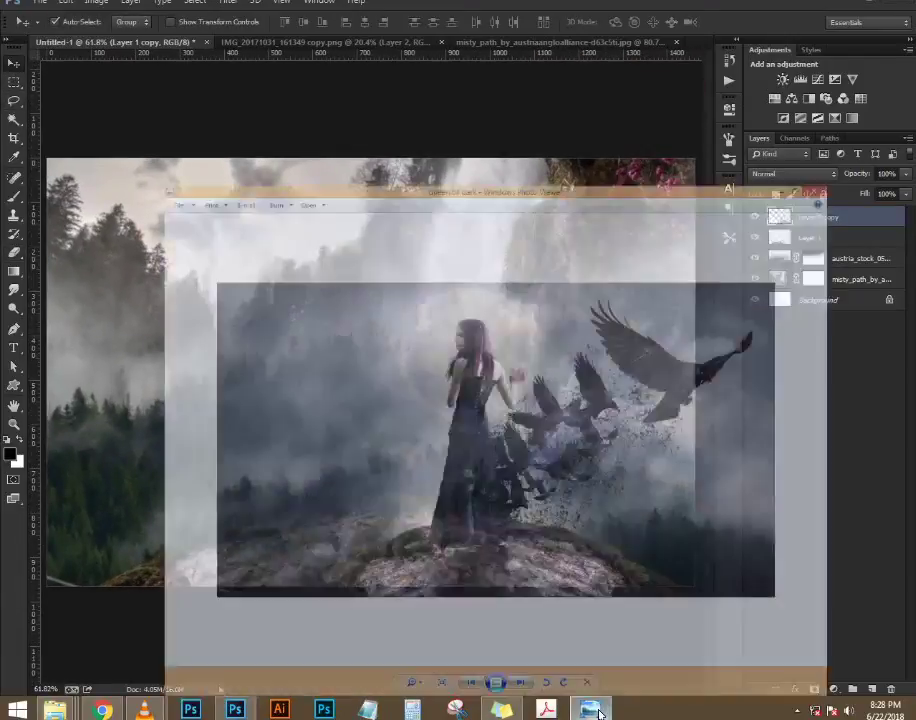
click(595, 710)
click(595, 710)
click(595, 710)
click(595, 710)
click(595, 710)
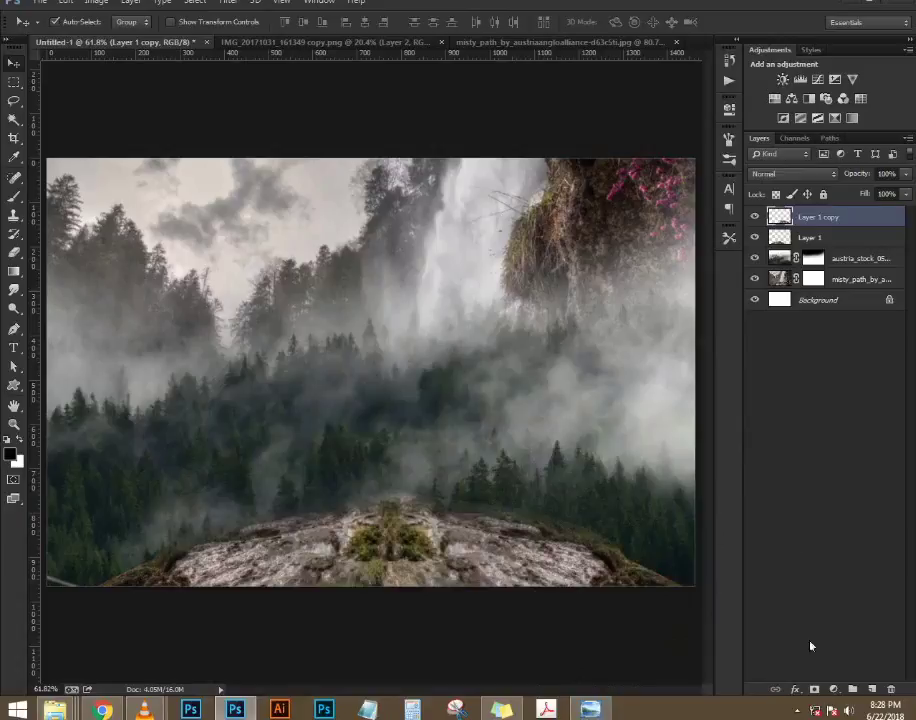
- Add a Color Balance adjustment layer with midtones at -39 cyan/red, +15 magenta/green and +53 yellow/blue, with Preserve Luminosity off
click(834, 689)
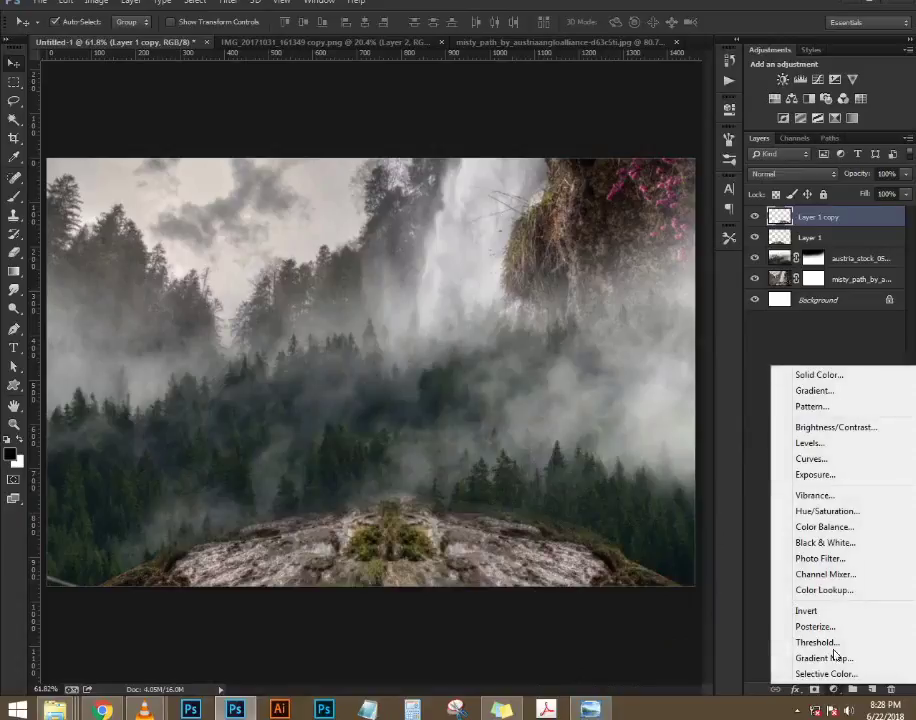
click(822, 526)
drag(618, 230, 630, 229)
drag(598, 177, 607, 209)
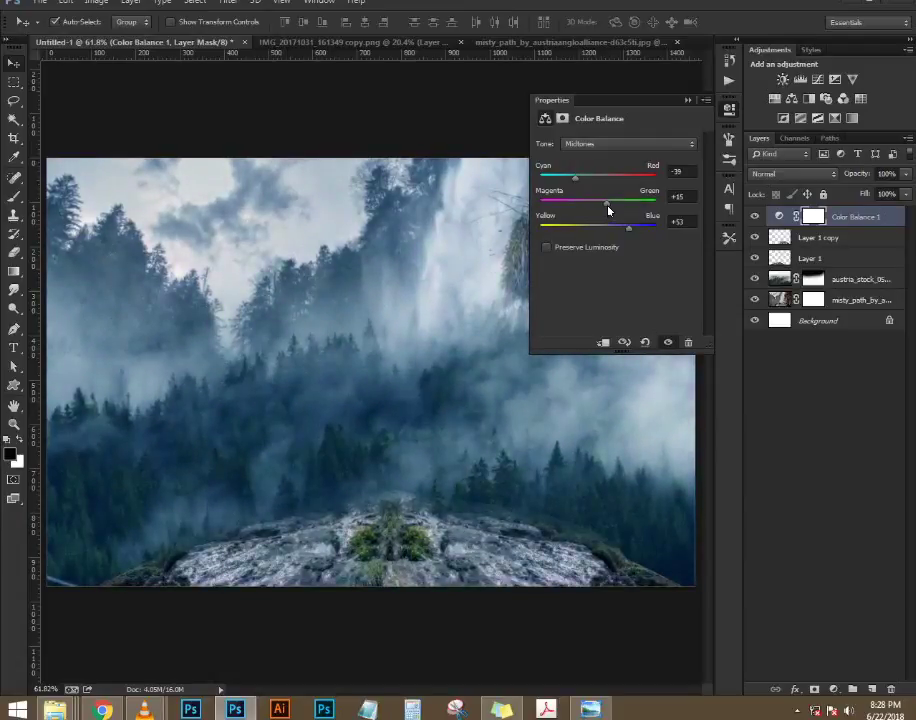
click(688, 100)
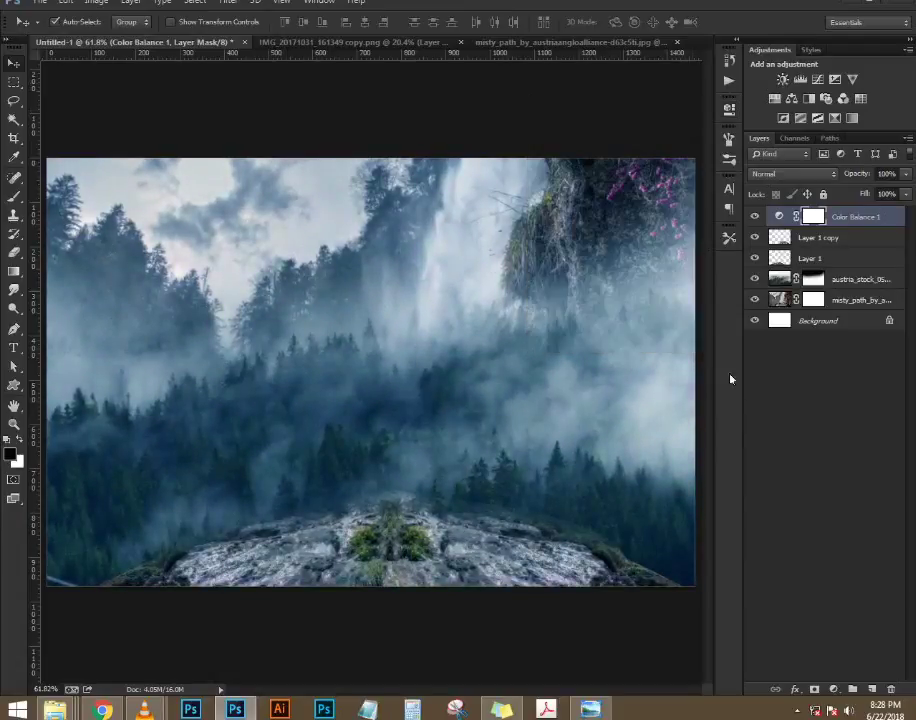
- Move Layer 1 and Layer 1 copy together slightly left so the mirrored ledge sits near the canvas centre
click(849, 242)
shift+click(848, 261)
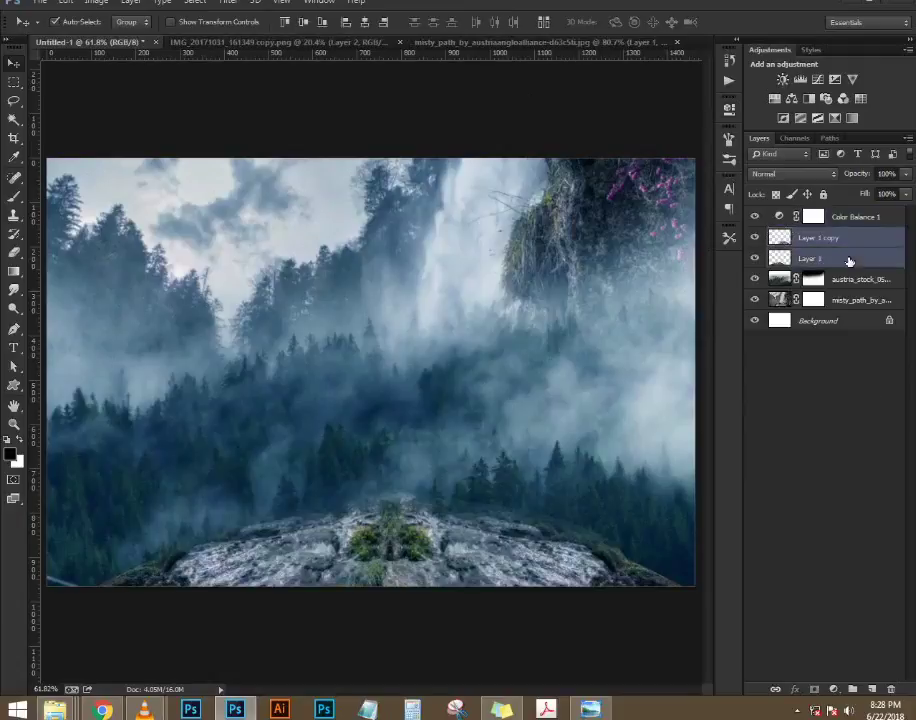
drag(535, 358, 455, 366)
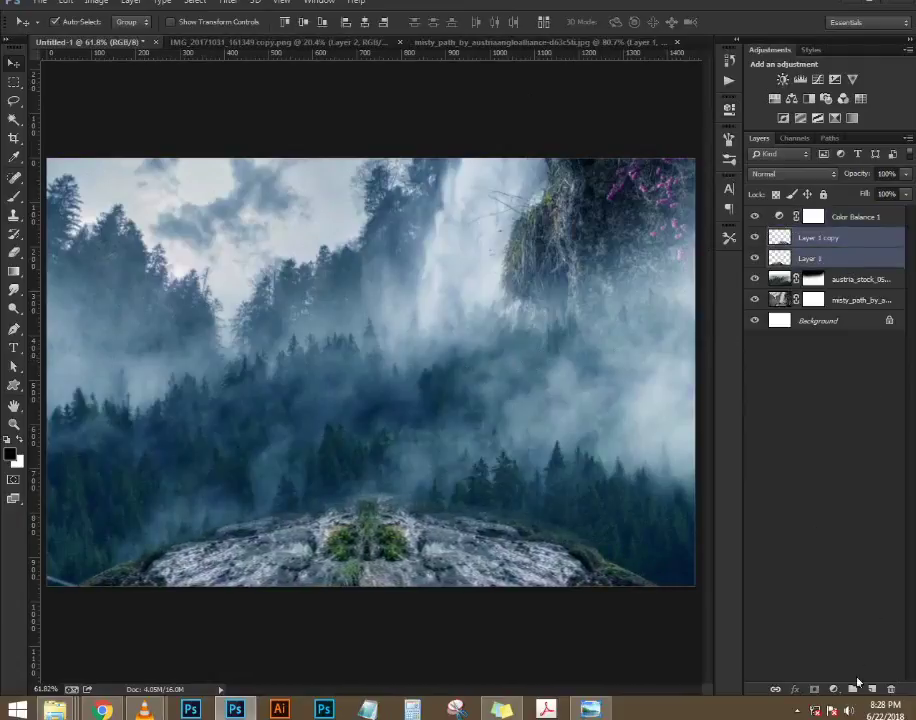
- Add a Color Lookup adjustment layer above Color Balance 1 with DropBlues.3DL and compare the tones with the queen of dark image
click(855, 220)
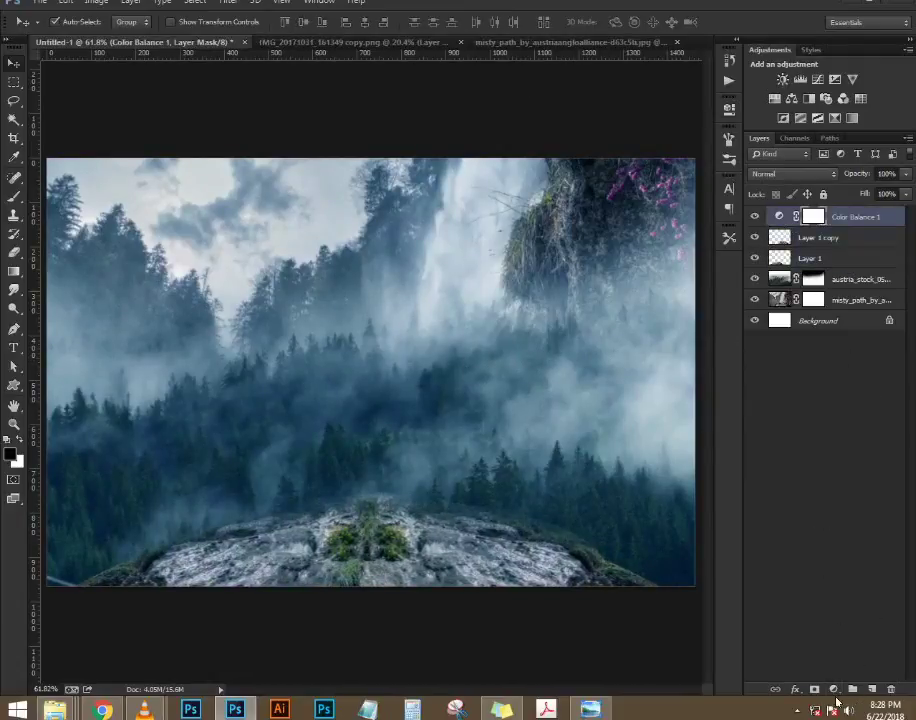
click(833, 690)
click(845, 596)
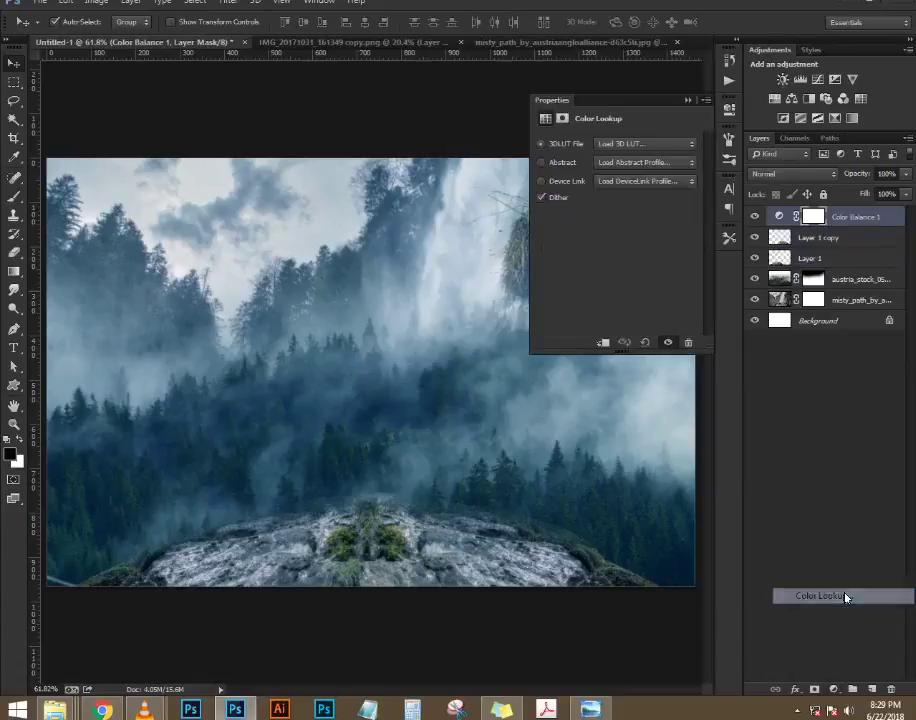
click(650, 145)
click(658, 147)
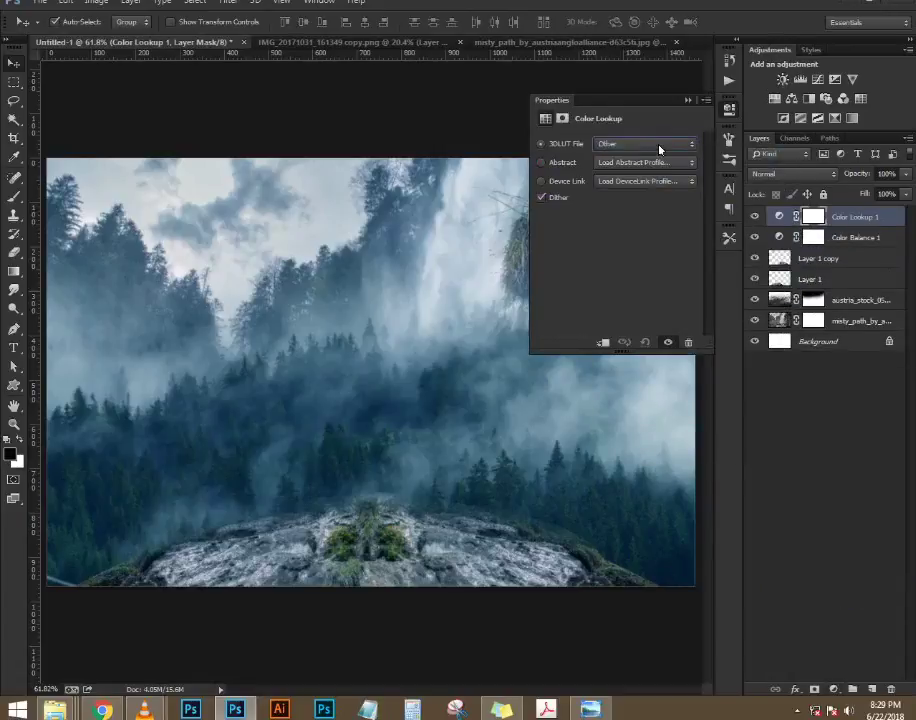
key(Down)
key(Down)
key(Down)
key(Down)
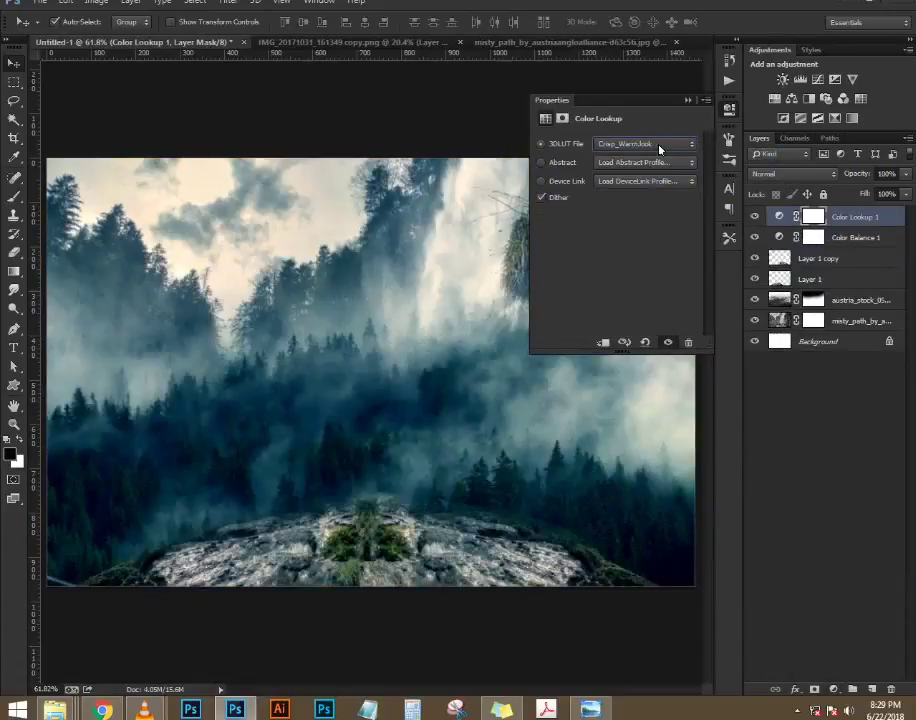
key(Down)
key(Down)
key(Down)
key(Up)
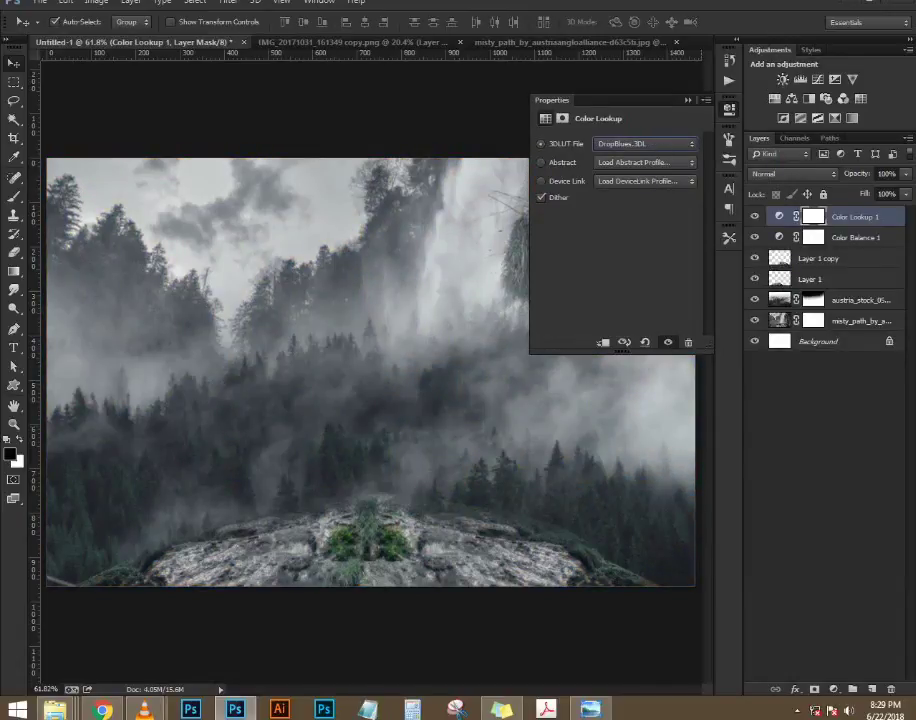
click(590, 708)
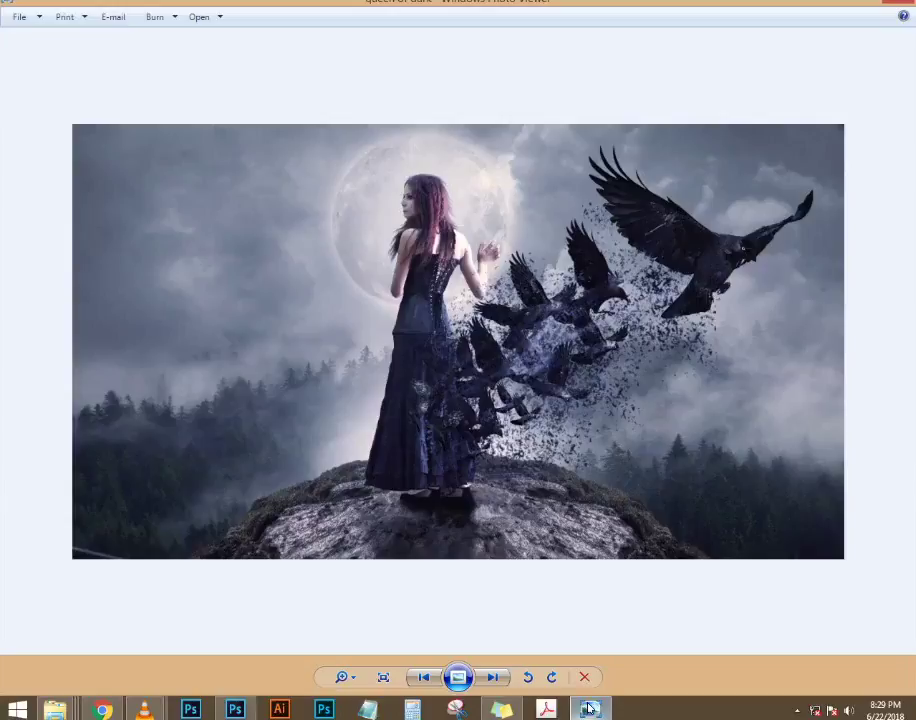
click(590, 708)
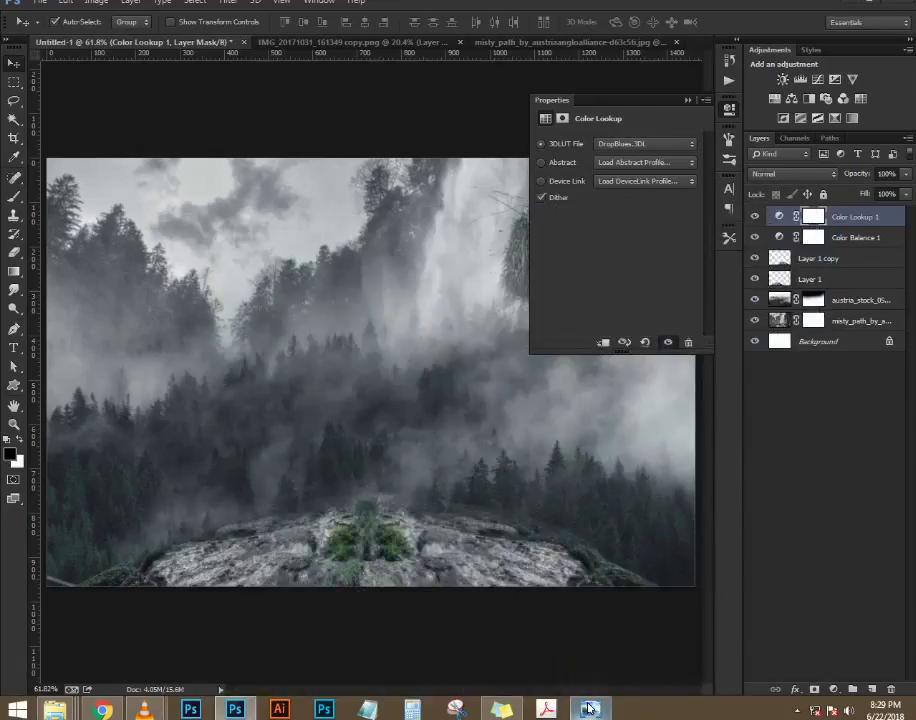
- Try the 3DLUT looks after DropBlues.3DL on the Color Lookup layer one by one, through to TensionGreen.3DL
click(672, 149)
click(672, 149)
key(Down)
key(Down)
key(Down)
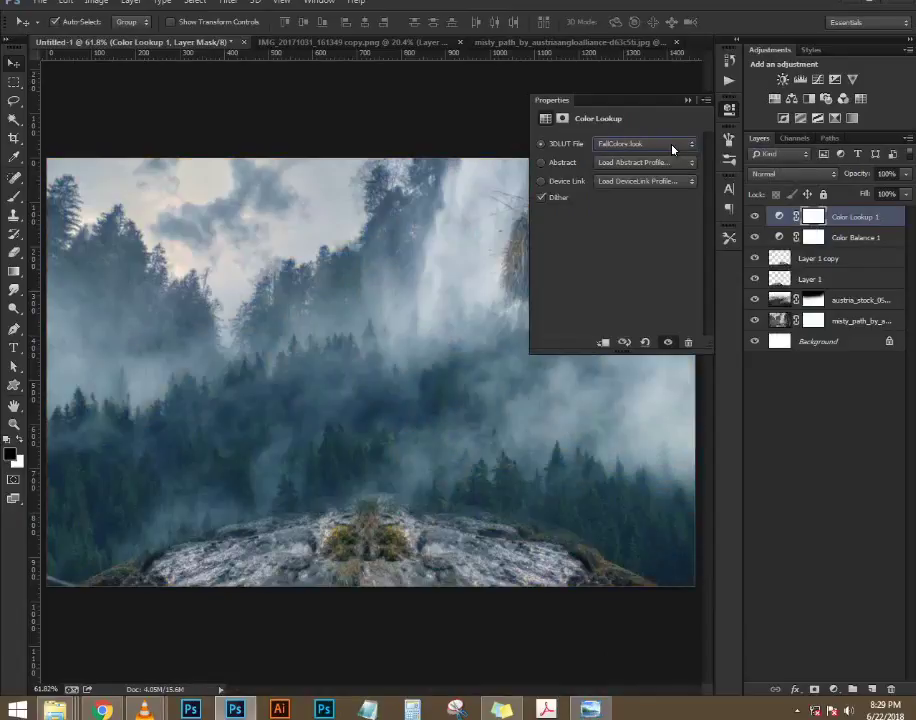
key(Down)
key(Down)
key(Down)
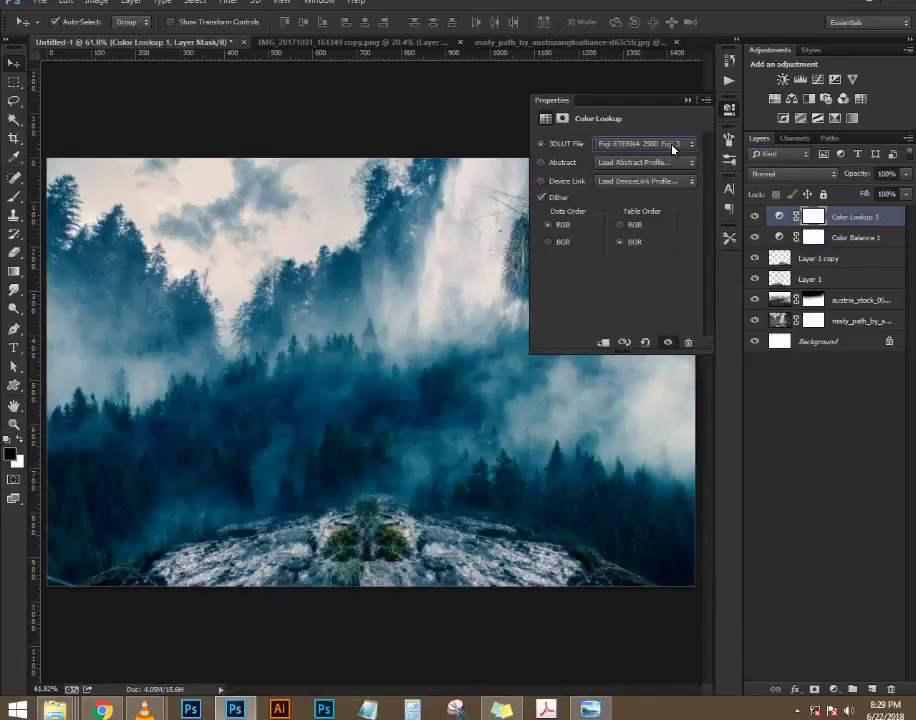
key(Down)
key(Down)
key(Down)
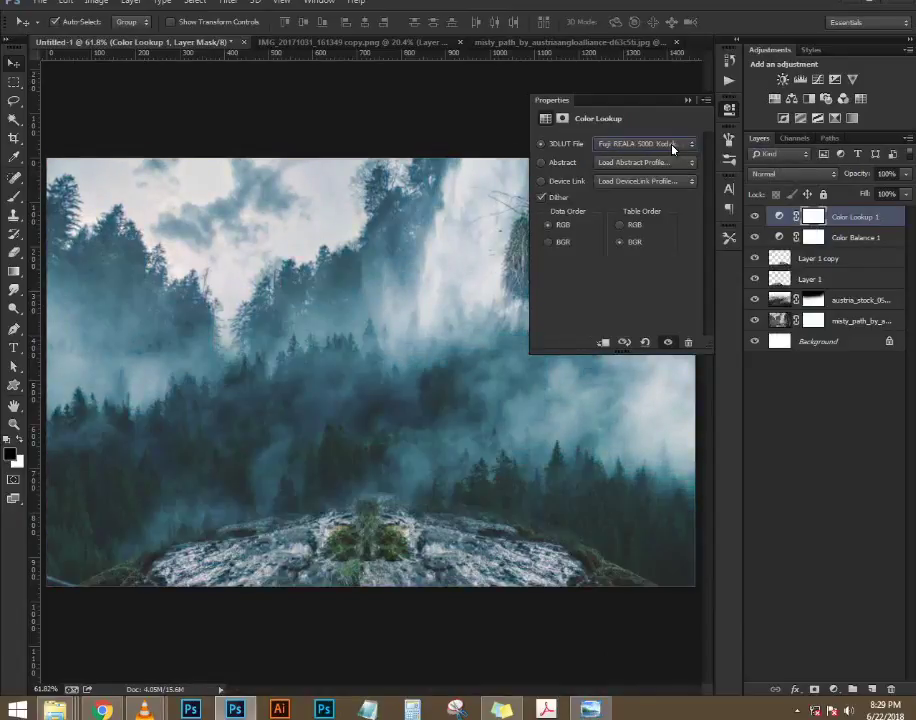
key(Down)
key(Up)
key(Down)
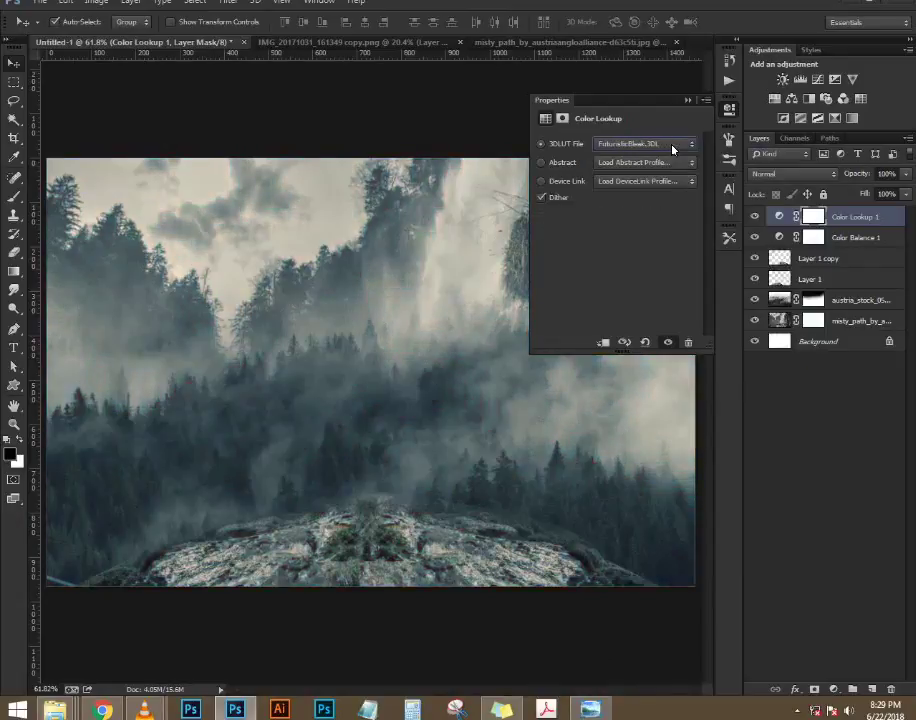
key(Down)
key(Down)
key(Down)
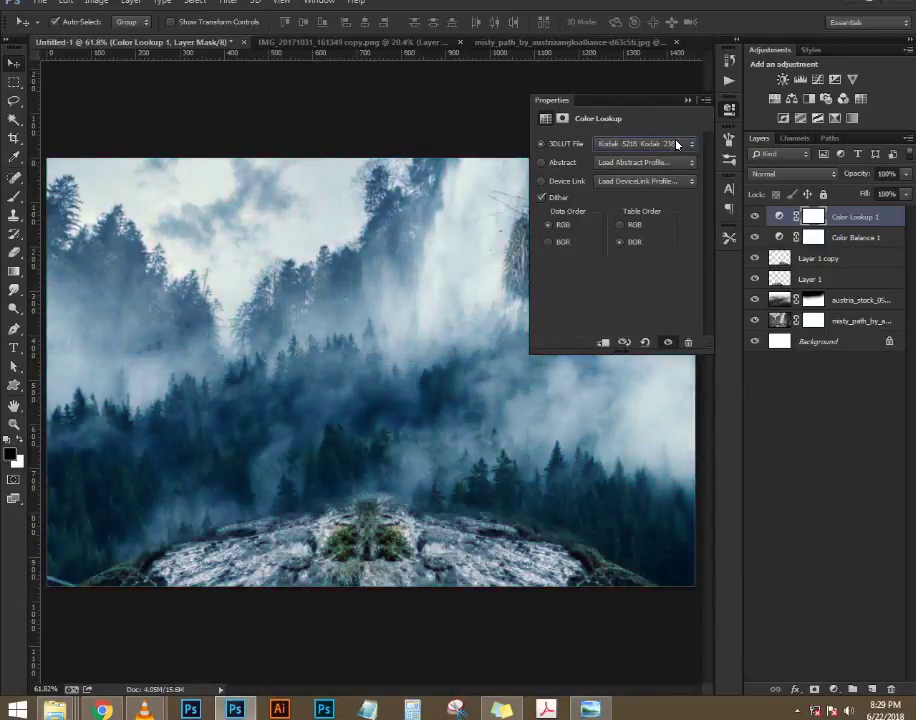
key(Down)
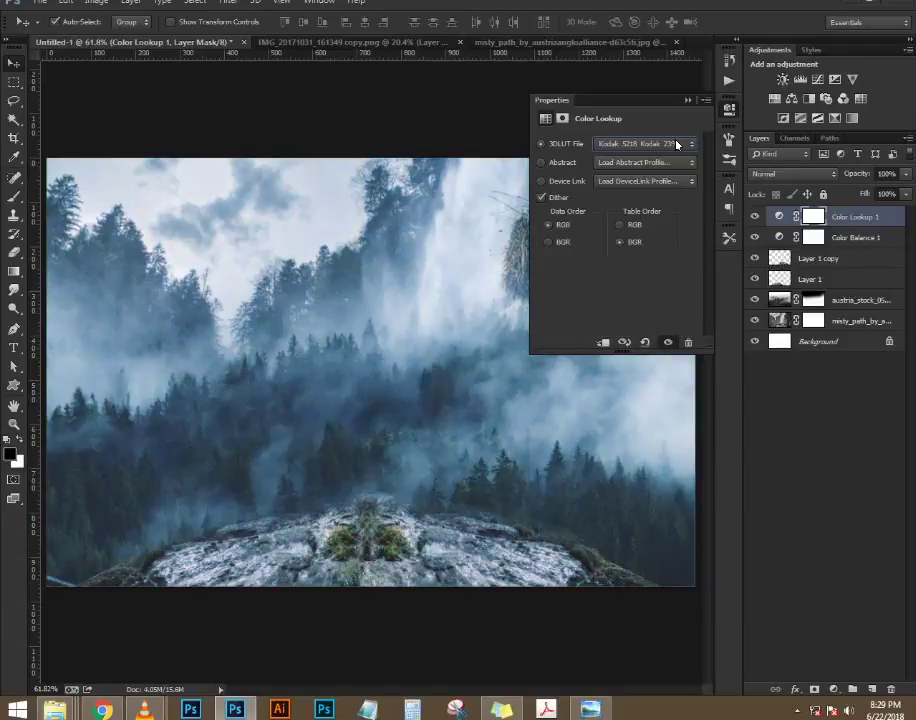
key(Down)
key(Down)
key(Down)
key(Down)
key(Down)
key(Down)
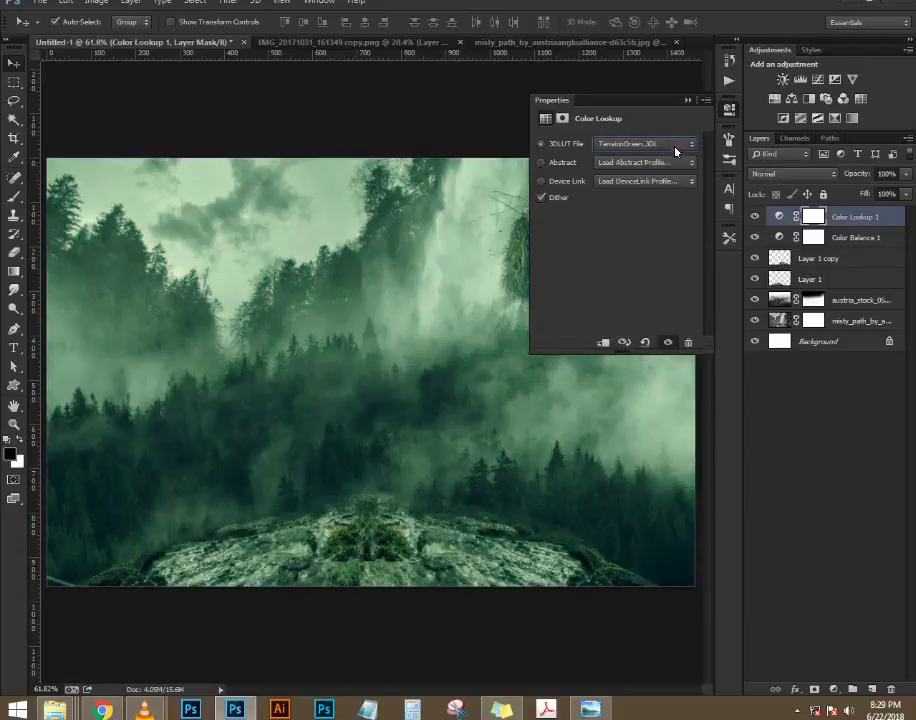
click(676, 151)
click(625, 131)
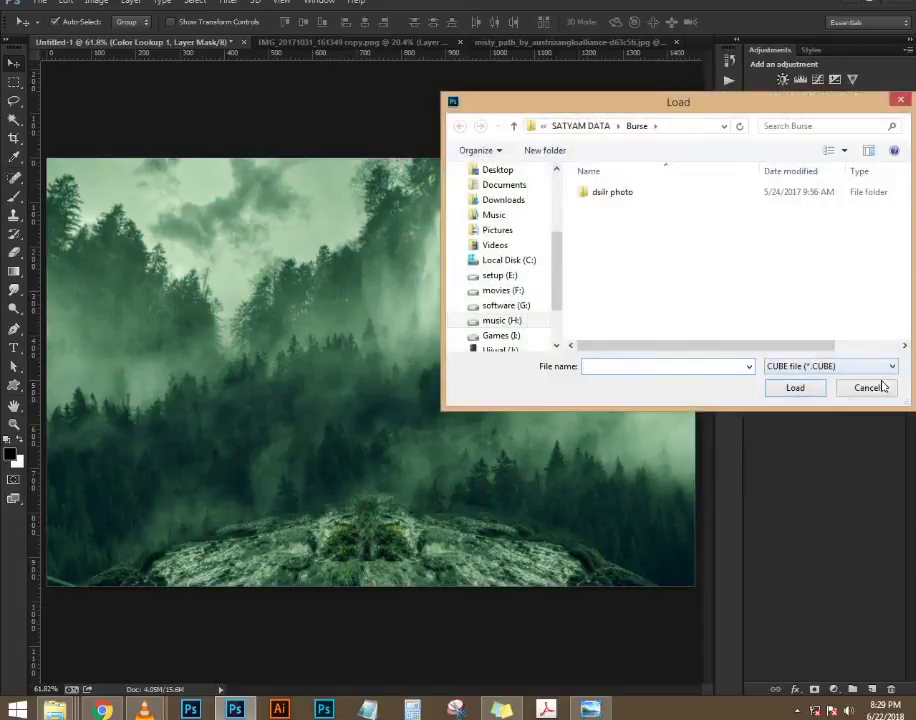
click(878, 387)
- Preview the 3DLUT looks again from 2Strip.look onward, through to FuturisticBleak.3DL
click(640, 145)
click(638, 200)
key(Down)
key(Down)
key(Down)
key(Down)
key(Down)
key(Down)
key(Down)
key(Up)
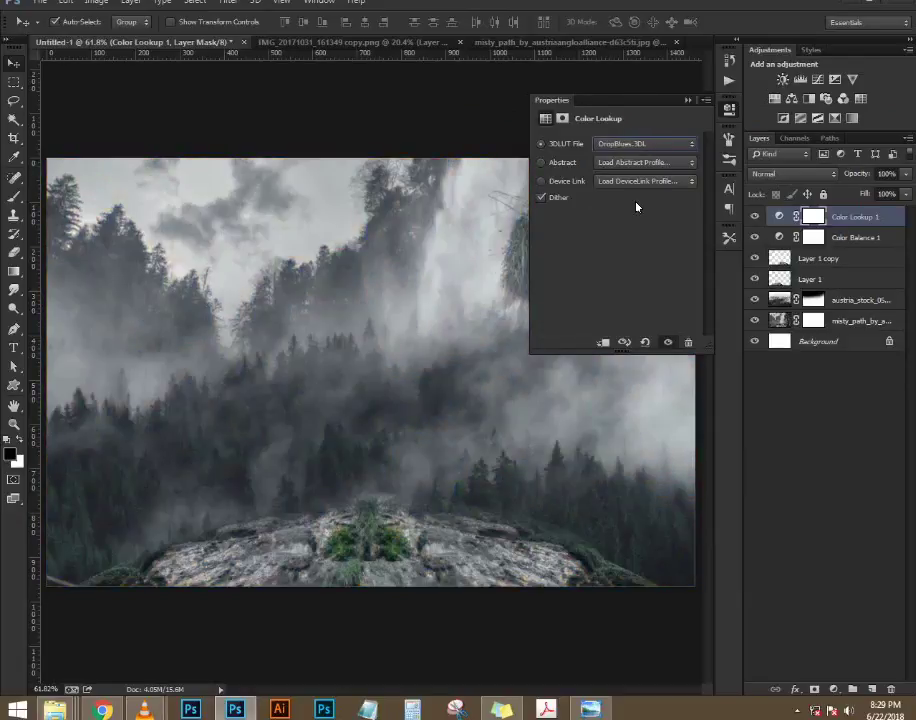
key(Down)
key(Down)
key(Down)
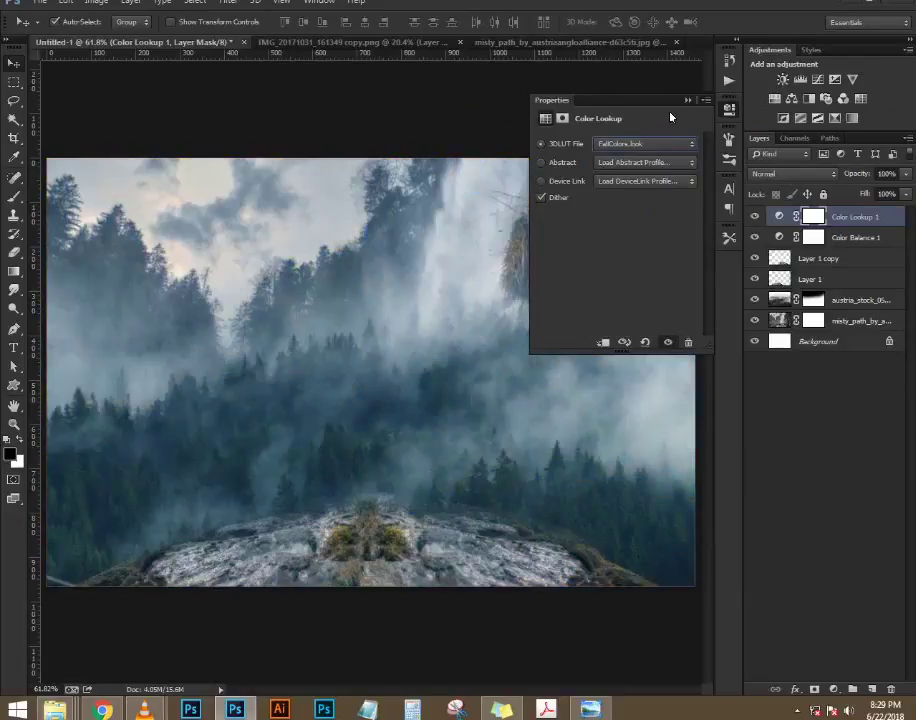
key(Up)
key(Down)
key(Down)
key(Down)
key(Down)
key(Down)
key(Down)
key(Down)
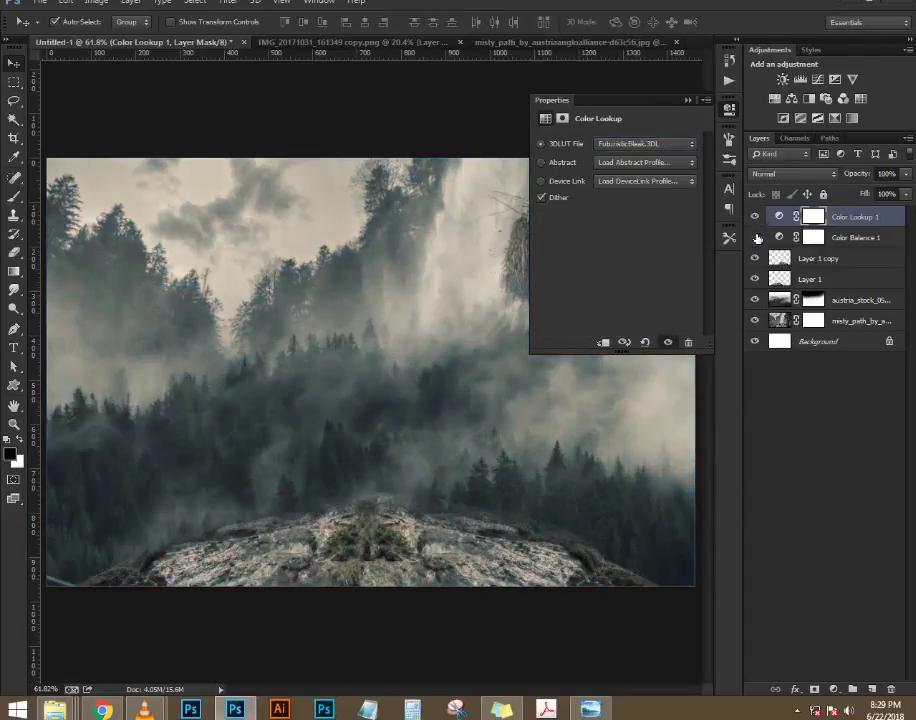
- Set the 3DLUT file of the Color Lookup 1 layer to DropBlues.3DL for a desaturated grey forest
click(669, 153)
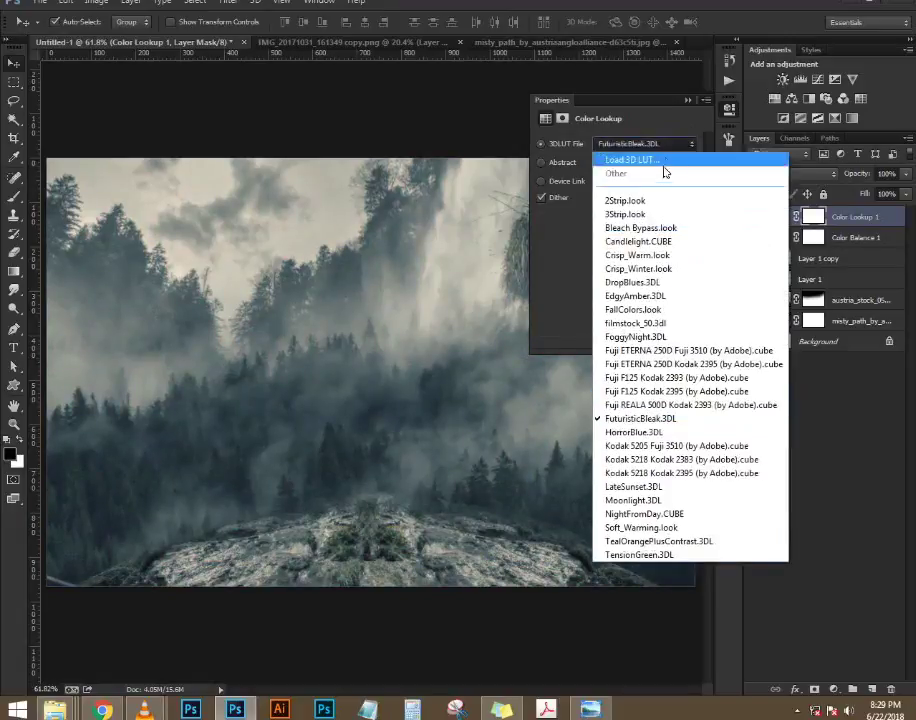
click(650, 200)
key(Down)
key(Down)
key(Down)
key(Down)
key(Down)
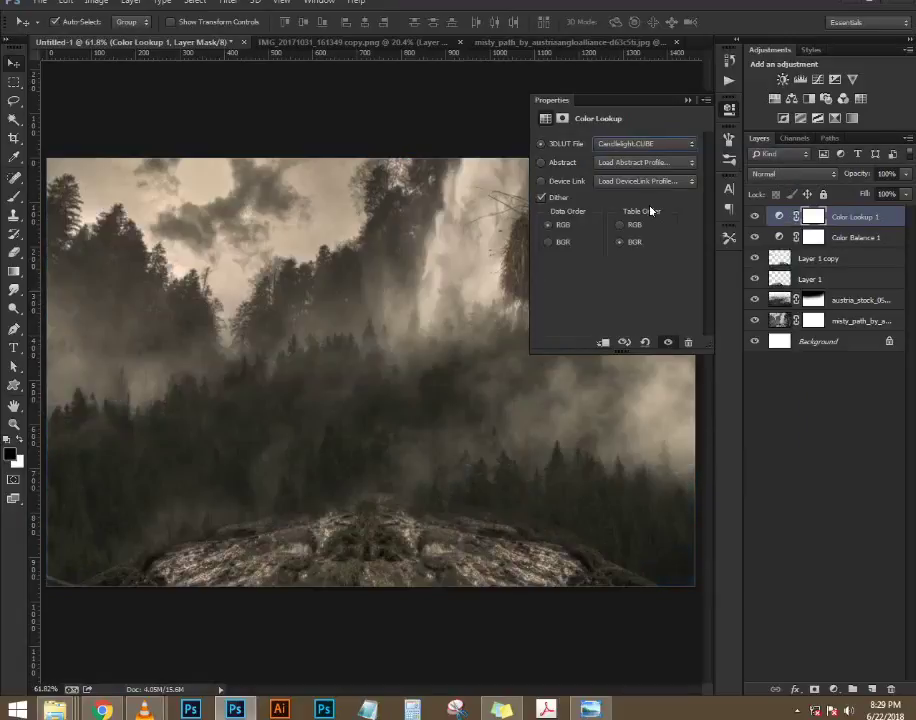
key(Down)
key(Down)
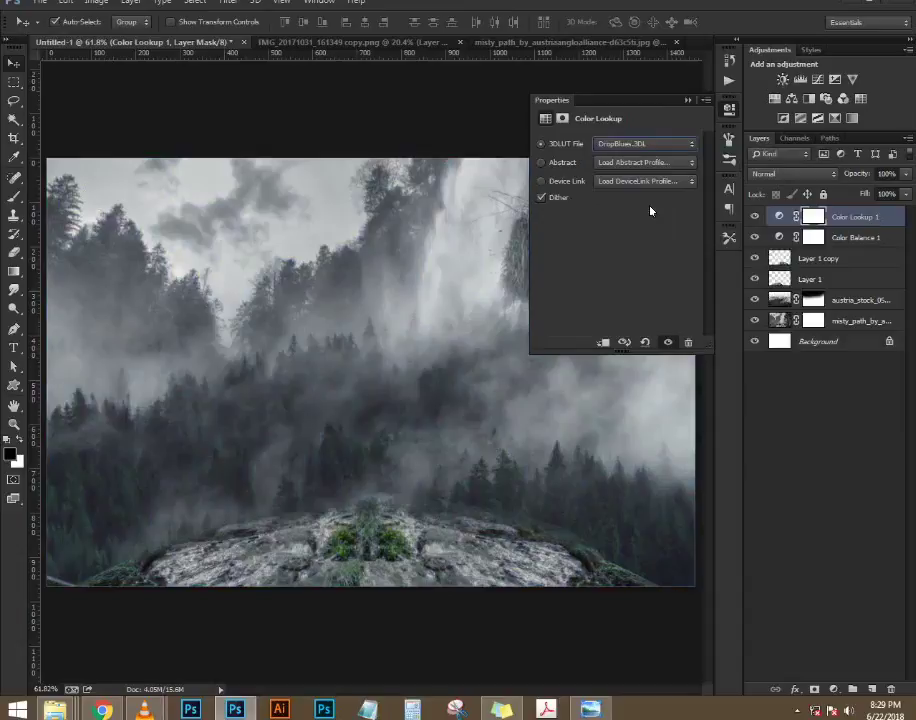
key(Up)
click(686, 101)
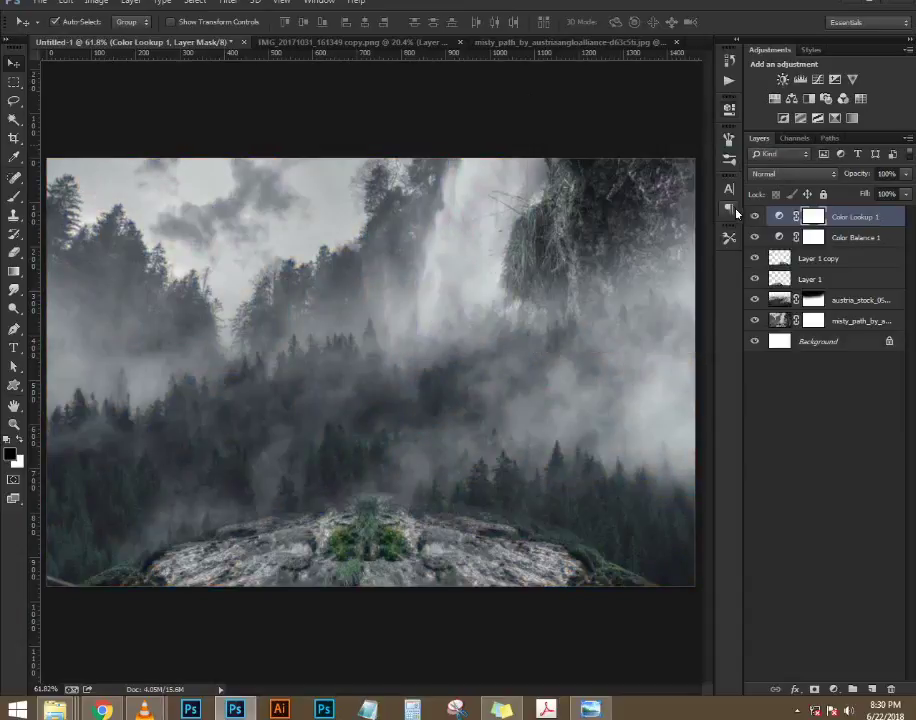
- Readjust the midtone colours of Color Balance 1 toward a greener grey and check the result against the queen of dark image
click(756, 237)
click(842, 237)
double_click(781, 237)
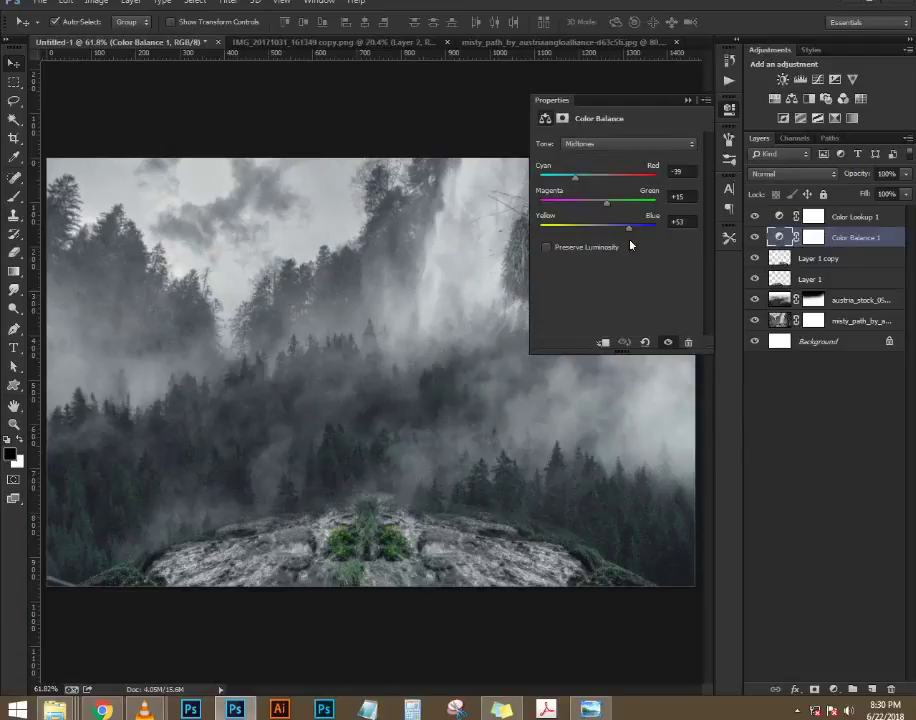
drag(622, 232, 611, 209)
drag(611, 175, 578, 181)
click(689, 101)
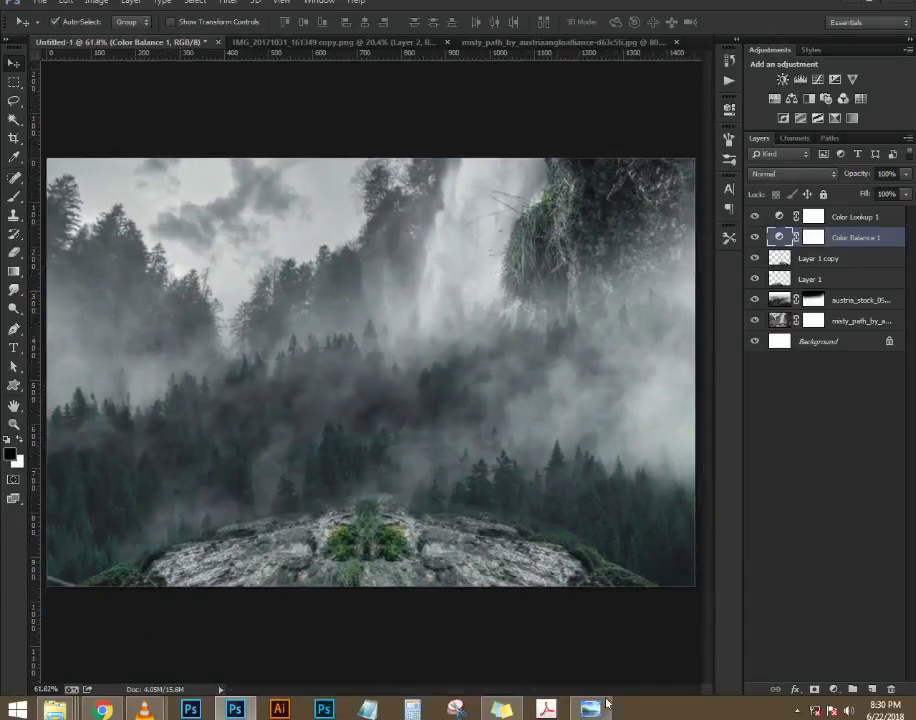
click(602, 704)
click(602, 704)
- Place the bright full moon image from the desktop into the composite, centred above the rock ledge
click(912, 709)
click(388, 489)
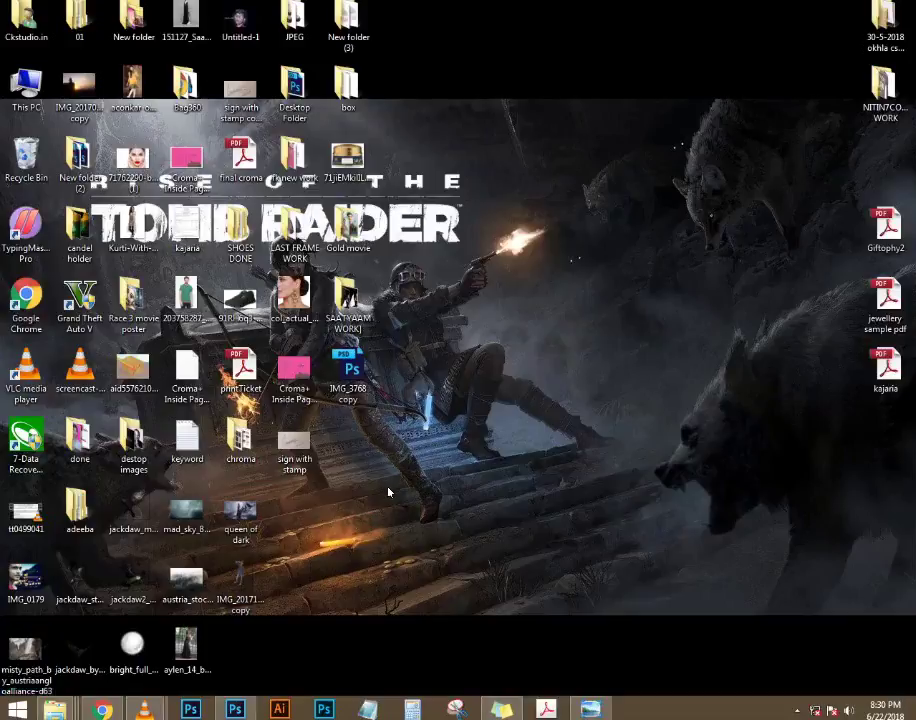
drag(136, 662, 411, 266)
drag(425, 369, 406, 324)
key(Return)
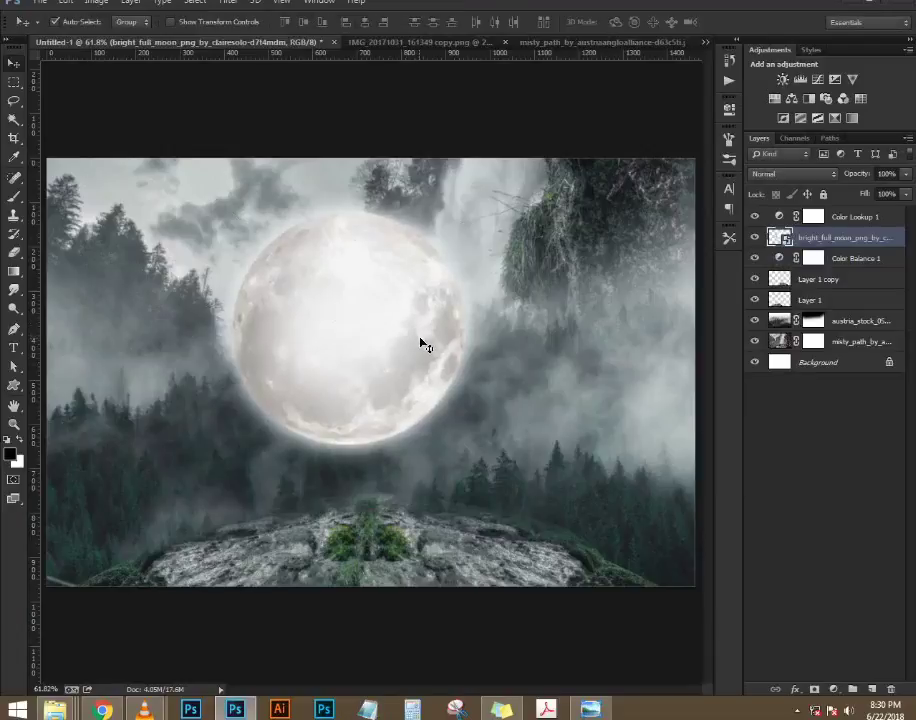
- Place the cut-out IMG_20171031_161349 copy from the desktop so the man stands on the ledge in front of the moon
click(910, 712)
right_click(652, 423)
click(690, 463)
drag(240, 580, 383, 389)
drag(647, 258, 640, 243)
drag(420, 318, 421, 331)
drag(608, 305, 605, 293)
key(Return)
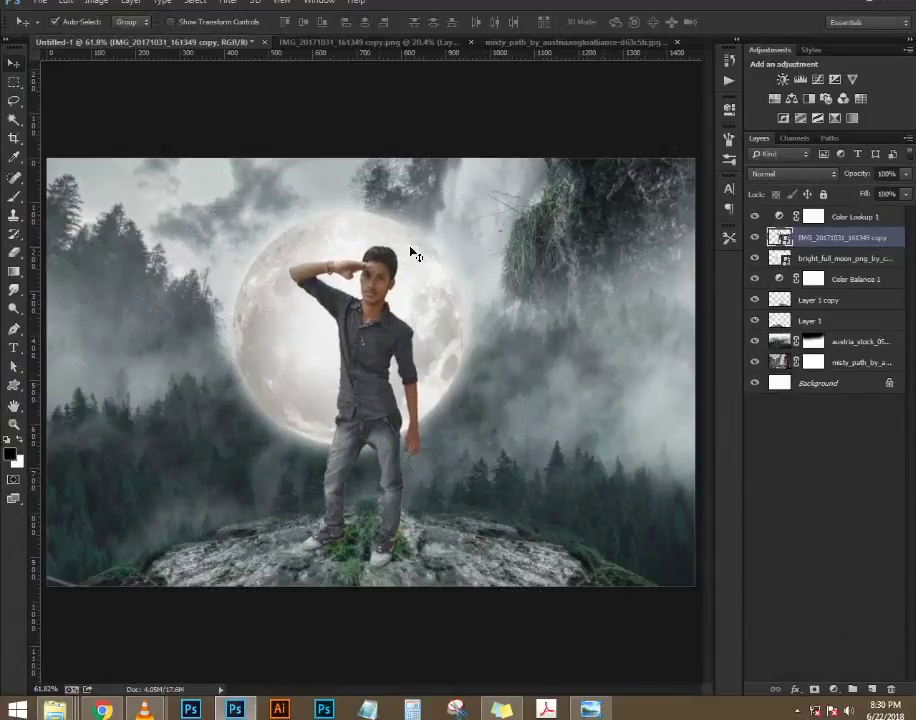
- Scale the moon down and position it in the sky behind the man's raised arm
click(411, 250)
key(ctrl+t)
drag(524, 140, 358, 217)
key(Return)
- Try lowering the opacity of the moon layer and undo the change
scroll(355, 220, up, 3)
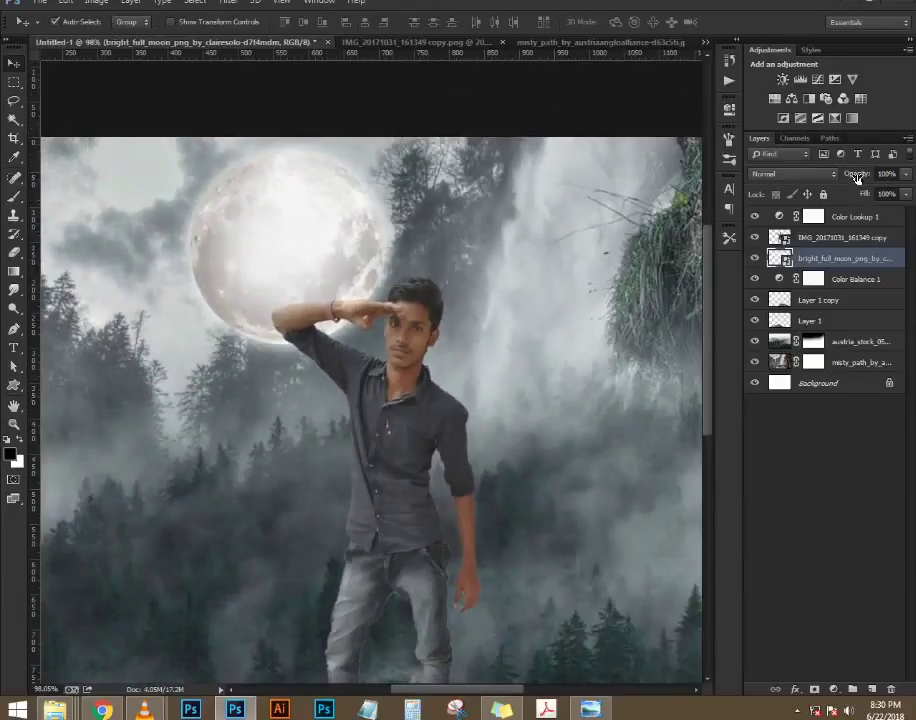
drag(857, 174, 845, 176)
key(ctrl+z)
scroll(437, 449, down, 2)
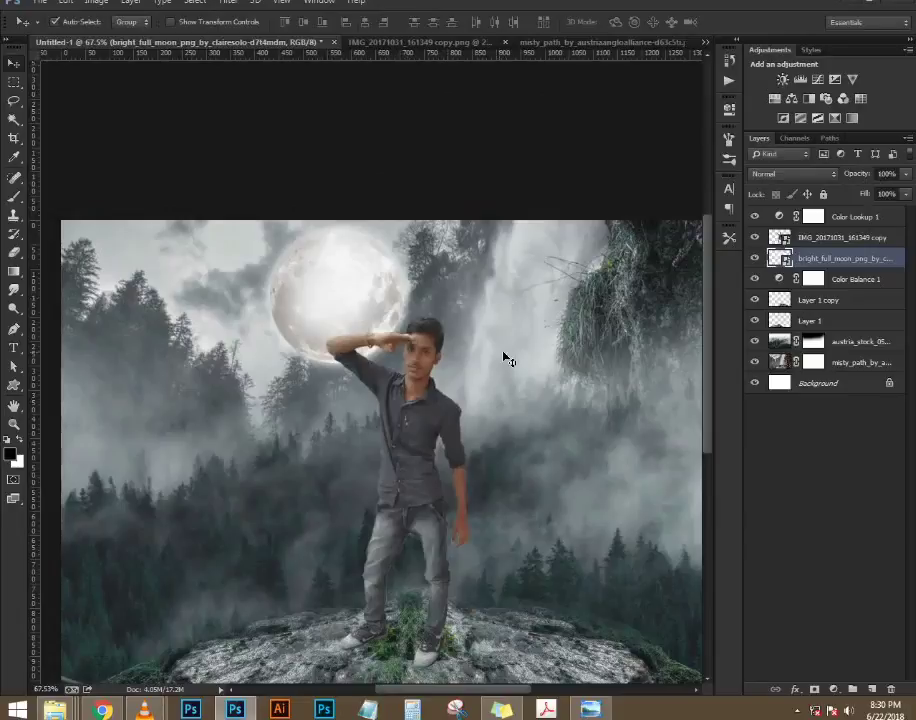
scroll(505, 358, up, 5)
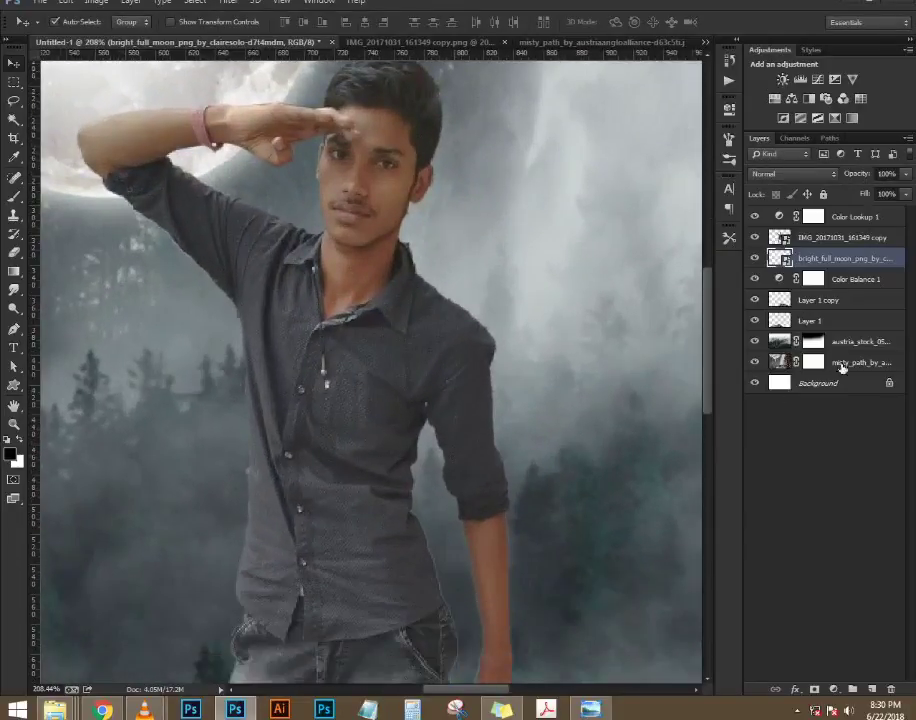
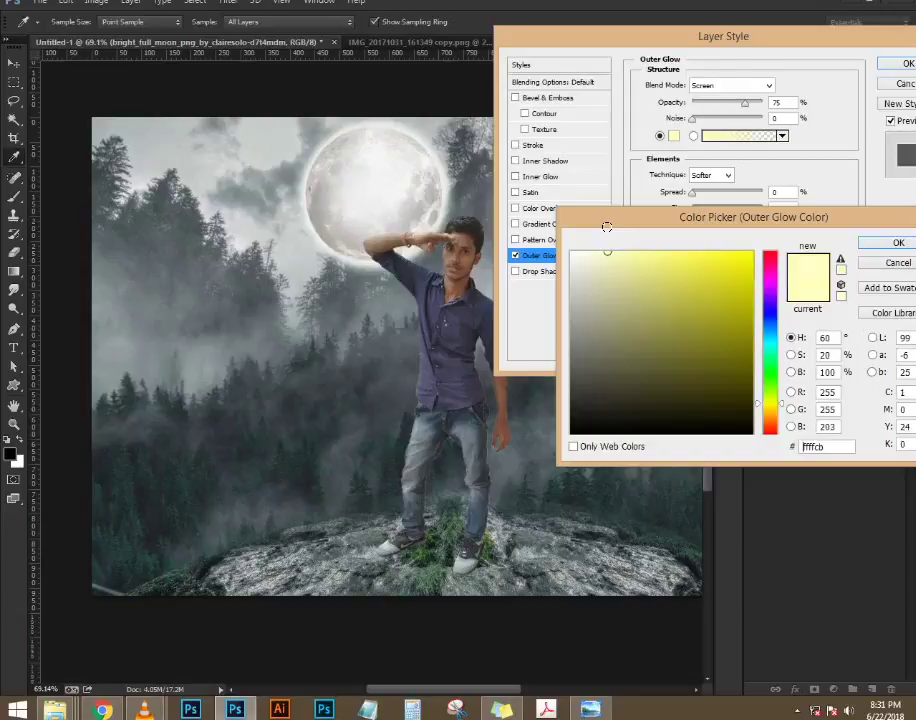
- Change the moon layer's outer glow colour to a medium blue with a hue of 219°
click(766, 327)
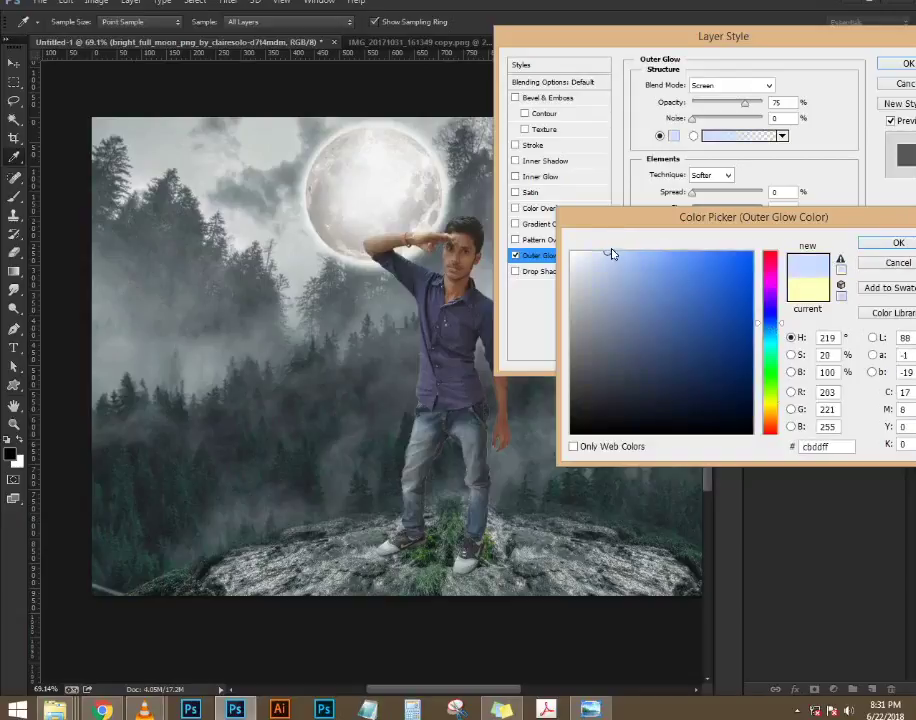
drag(633, 250, 645, 267)
click(898, 243)
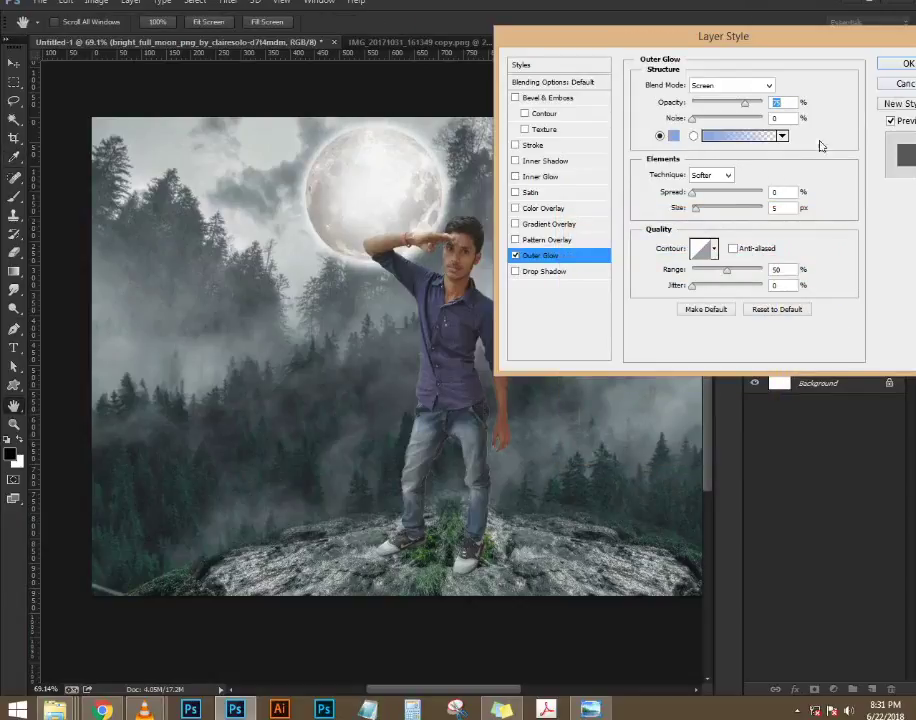
- Enlarge the size of the moon layer's outer glow and apply the layer style
drag(705, 212, 711, 212)
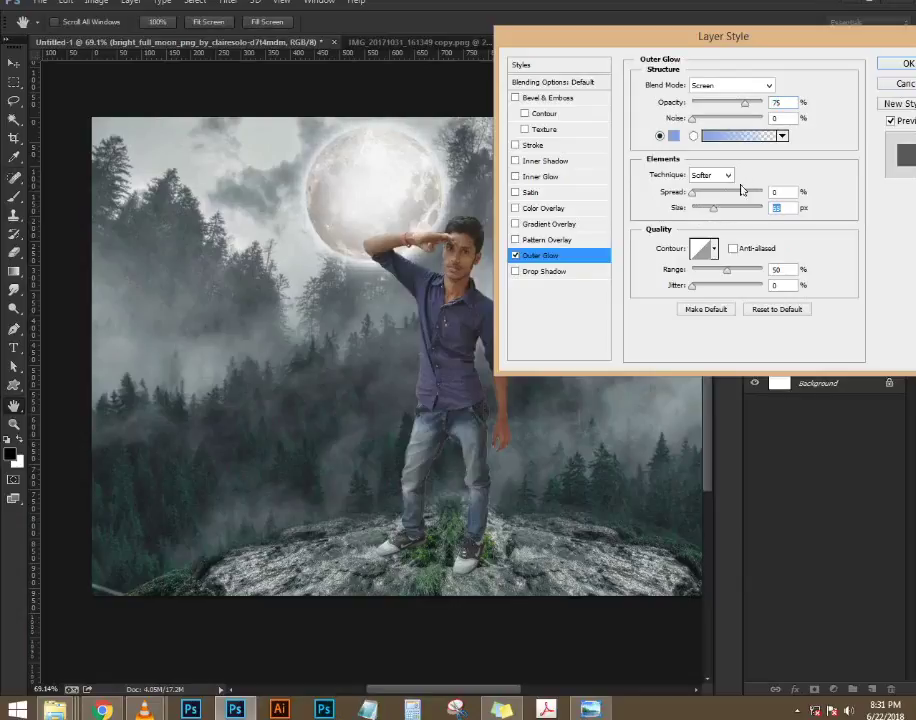
click(906, 66)
key(v)
scroll(487, 292, down, 2)
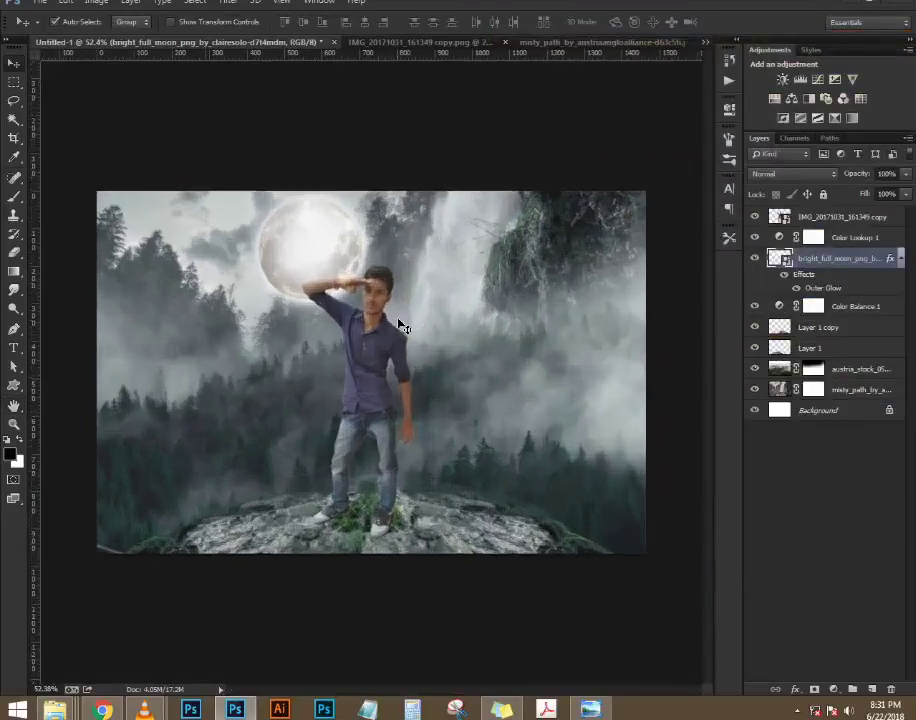
scroll(399, 326, up, 2)
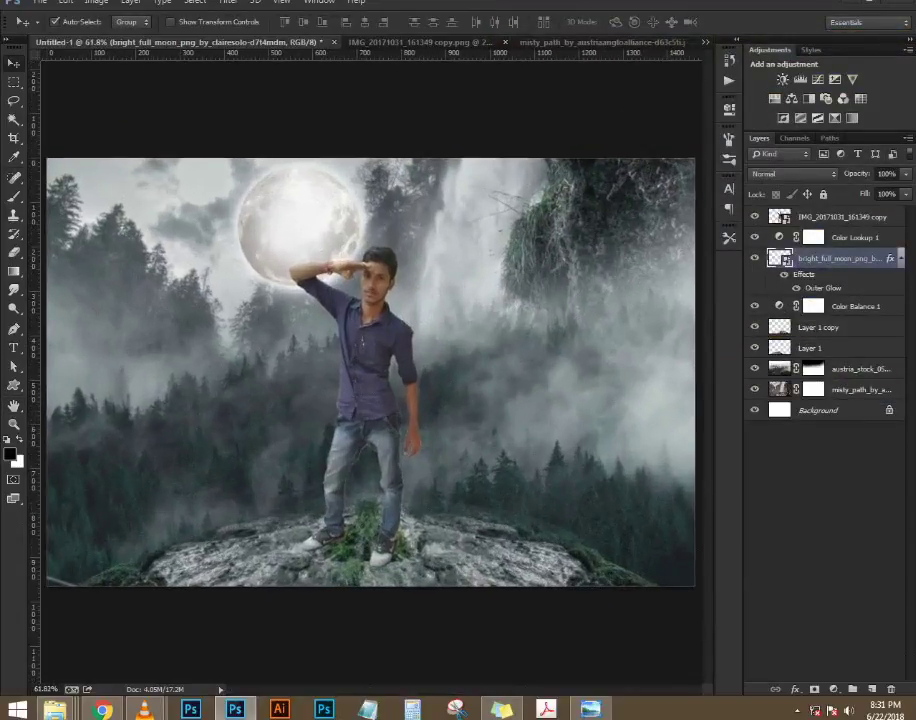
- Place the four jackdaw bird images from the desktop into the forest composite as separate layers
key(super+d)
right_click(530, 360)
click(560, 397)
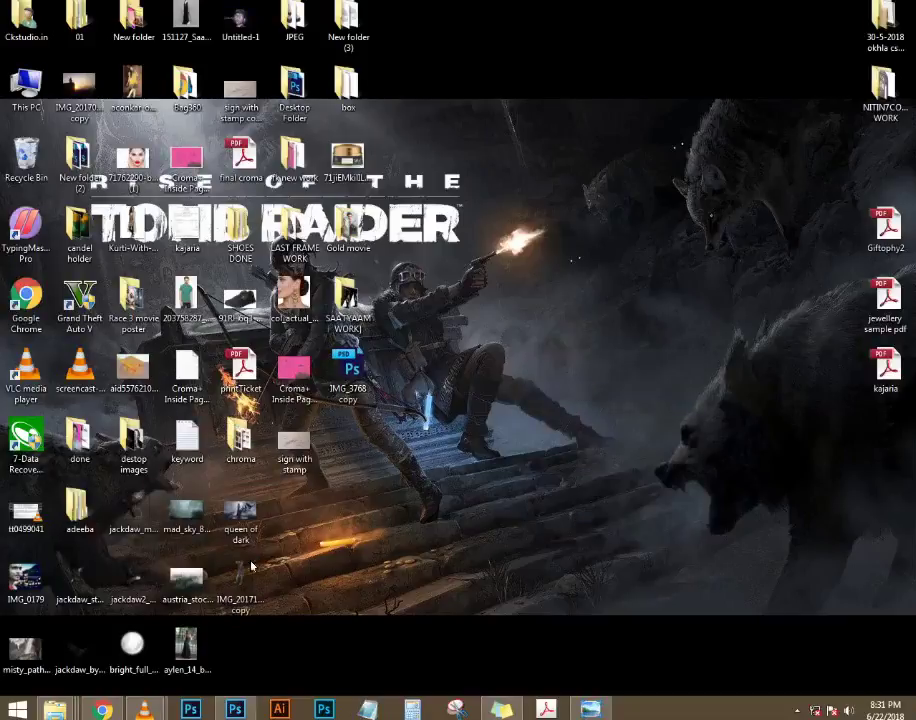
click(130, 590)
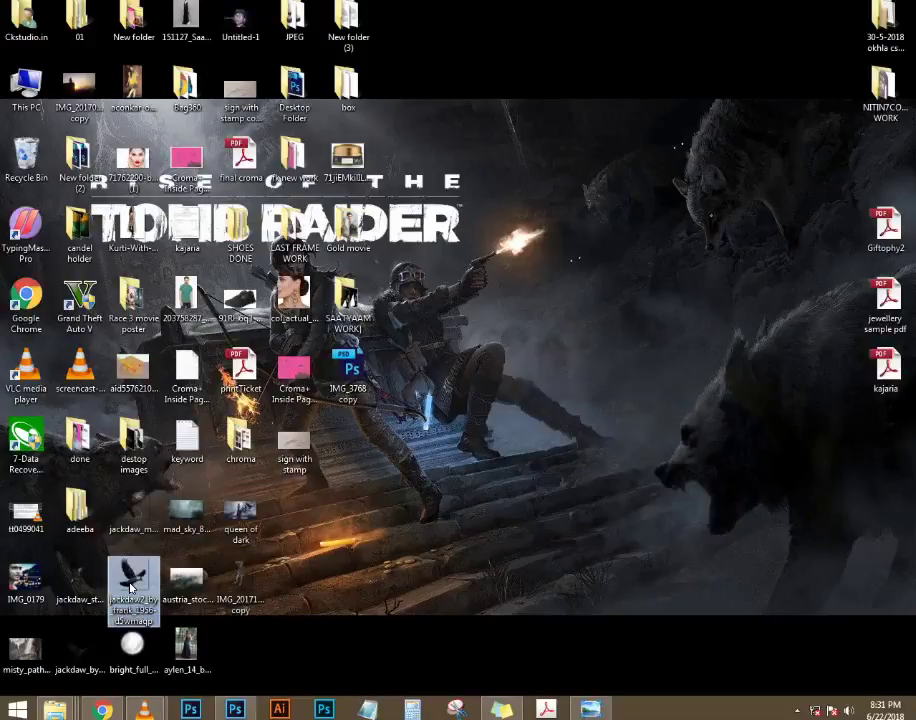
ctrl+click(144, 524)
ctrl+click(80, 595)
ctrl+click(80, 648)
drag(127, 505, 436, 402)
key(Return)
key(Return)
key(Return)
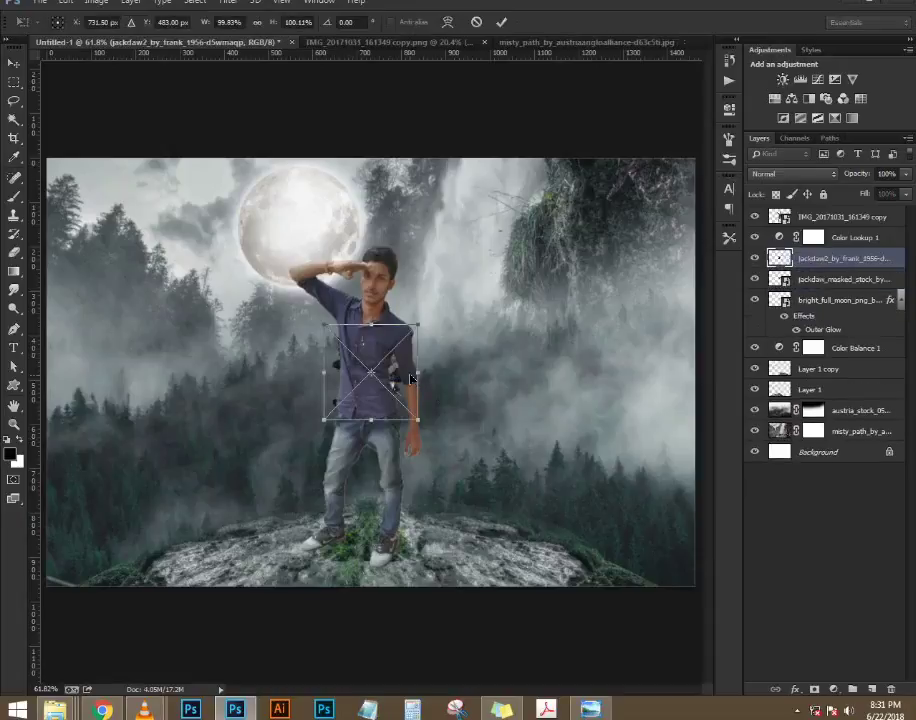
key(Return)
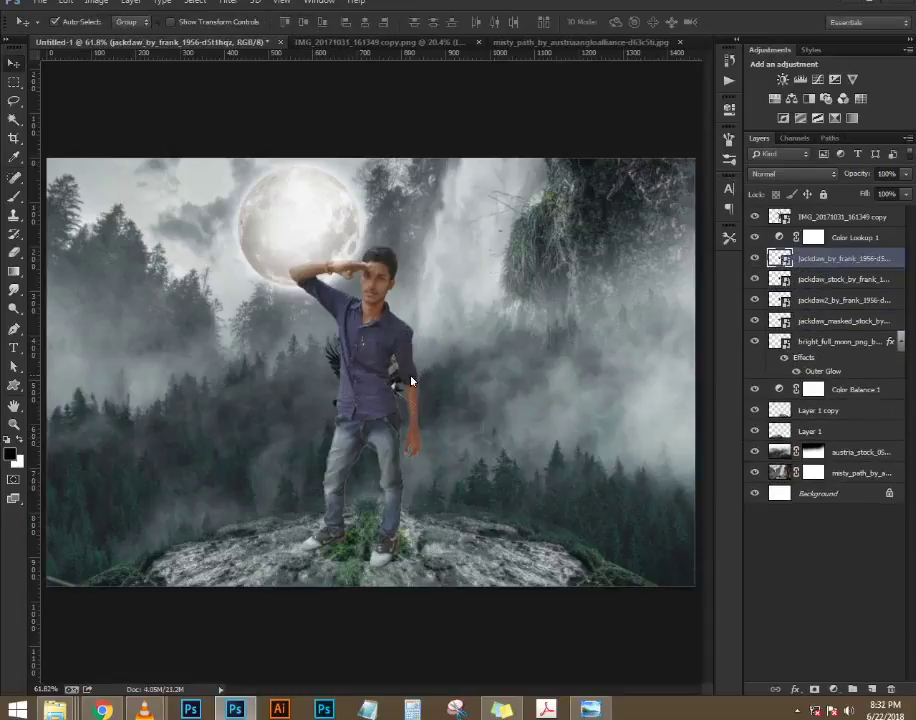
- Move the four jackdaw layers together with the moon layer above the man's layer
shift+click(858, 343)
double_click(850, 342)
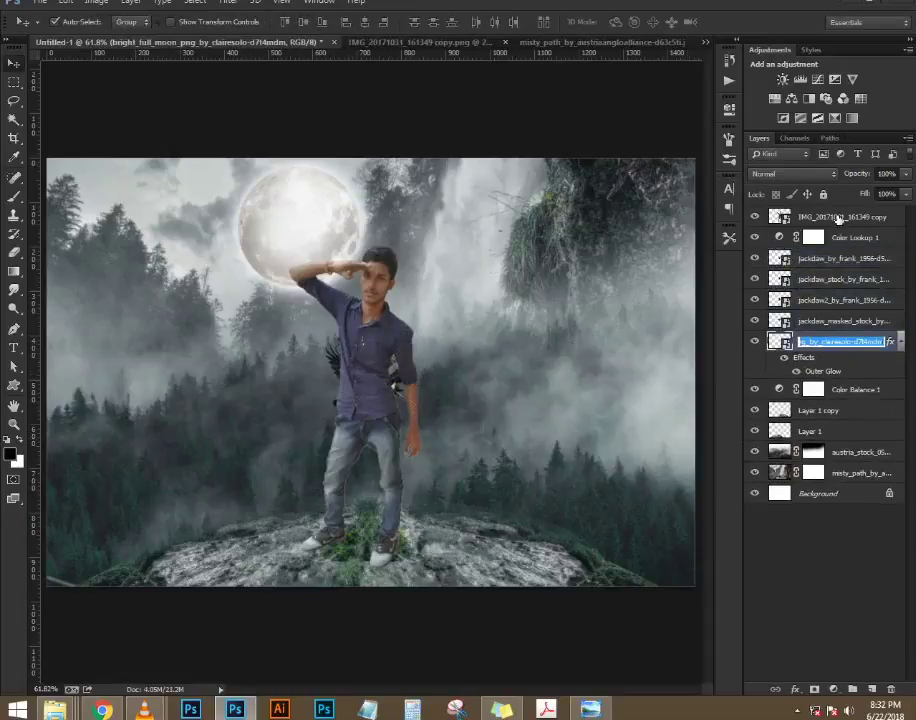
click(869, 273)
click(872, 261)
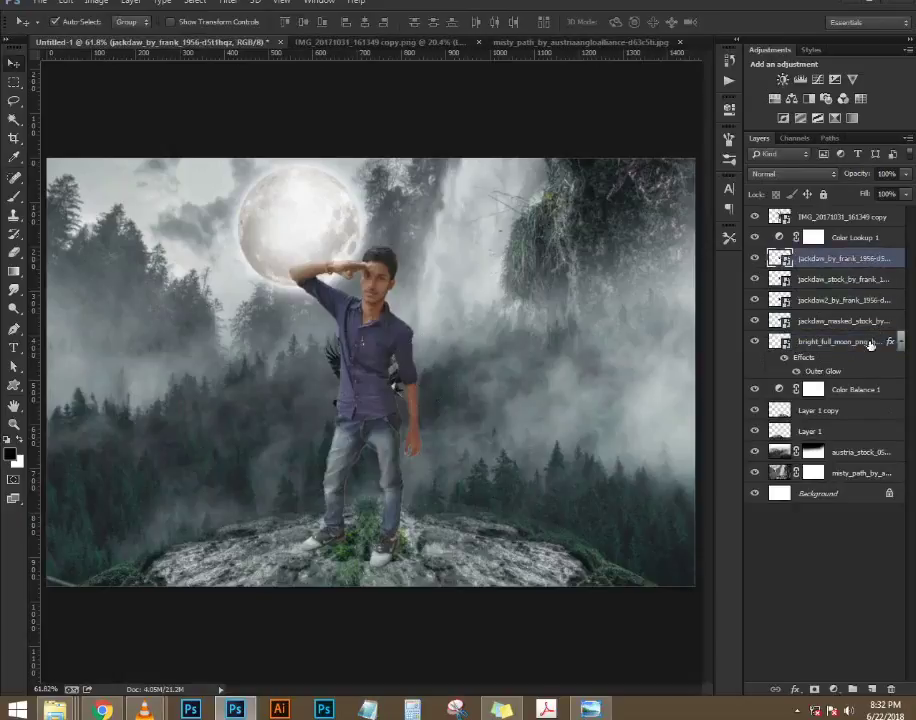
shift+click(868, 342)
drag(857, 273, 855, 211)
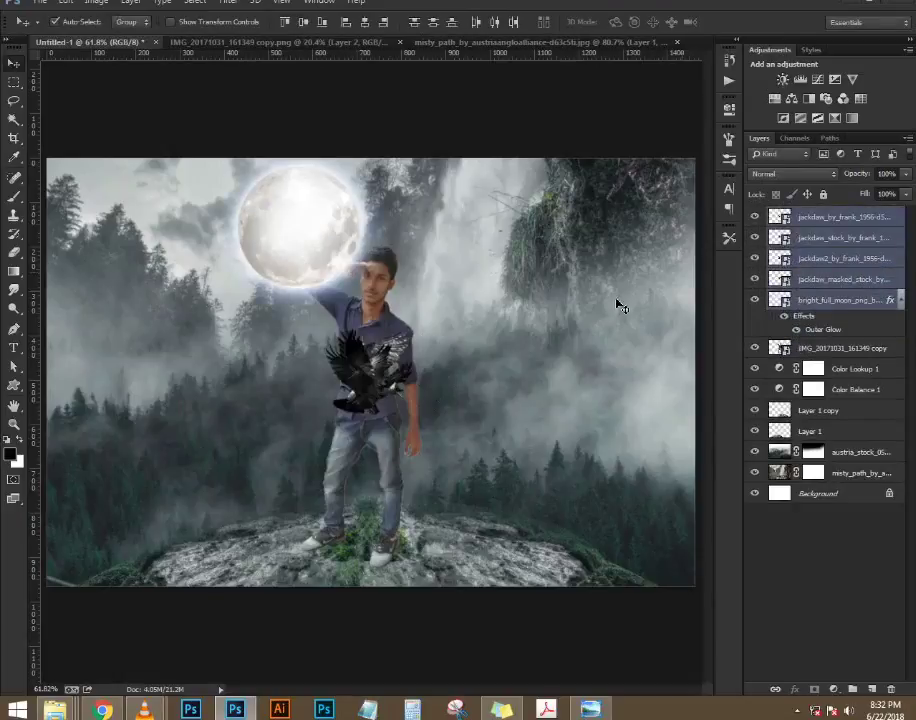
scroll(377, 363, down, 1)
click(509, 411)
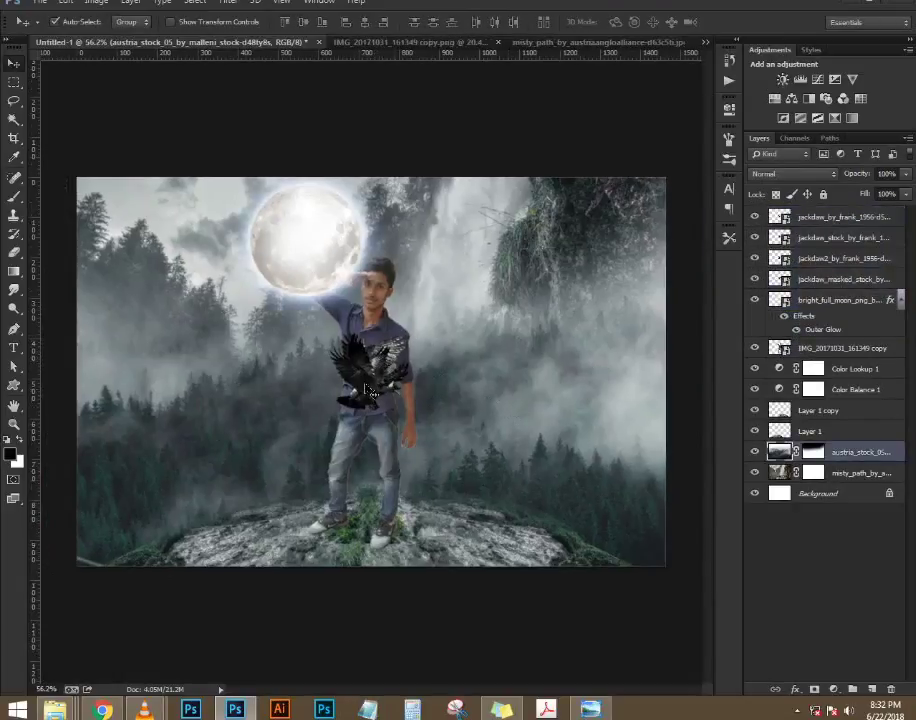
scroll(401, 360, up, 2)
scroll(403, 362, up, 1)
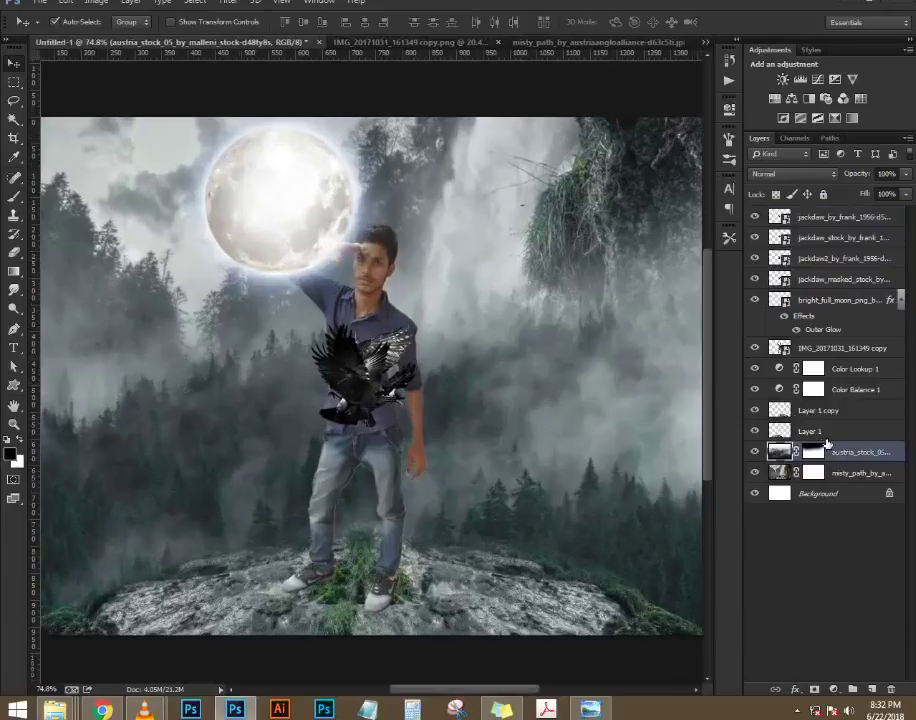
- Move the moon layer below the Color Balance 1 adjustment so the moon sits behind the man
click(830, 220)
click(755, 348)
click(755, 348)
click(276, 194)
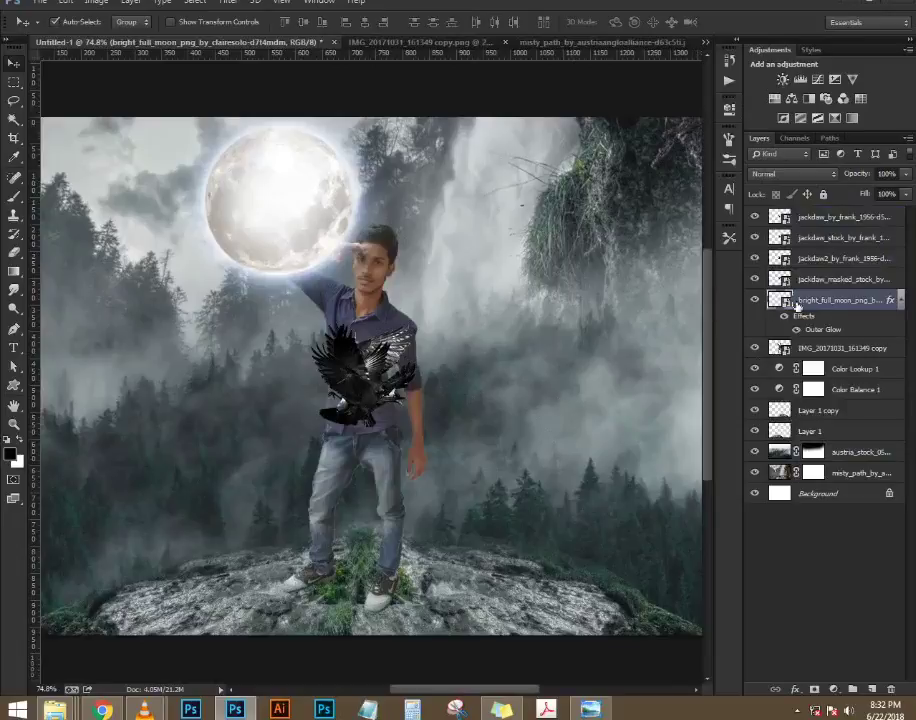
drag(826, 303, 830, 401)
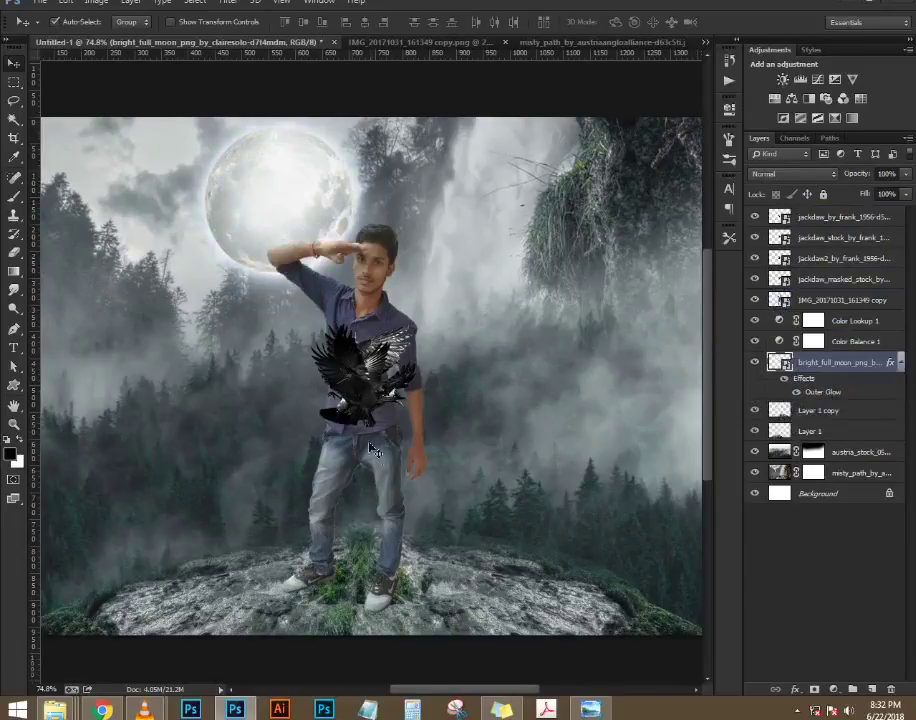
- Spread the four overlapping jackdaws apart around the man, two on each side of his body
scroll(375, 433, up, 5)
drag(390, 385, 558, 422)
drag(362, 375, 265, 389)
drag(363, 343, 609, 207)
drag(348, 304, 80, 189)
scroll(249, 319, down, 3)
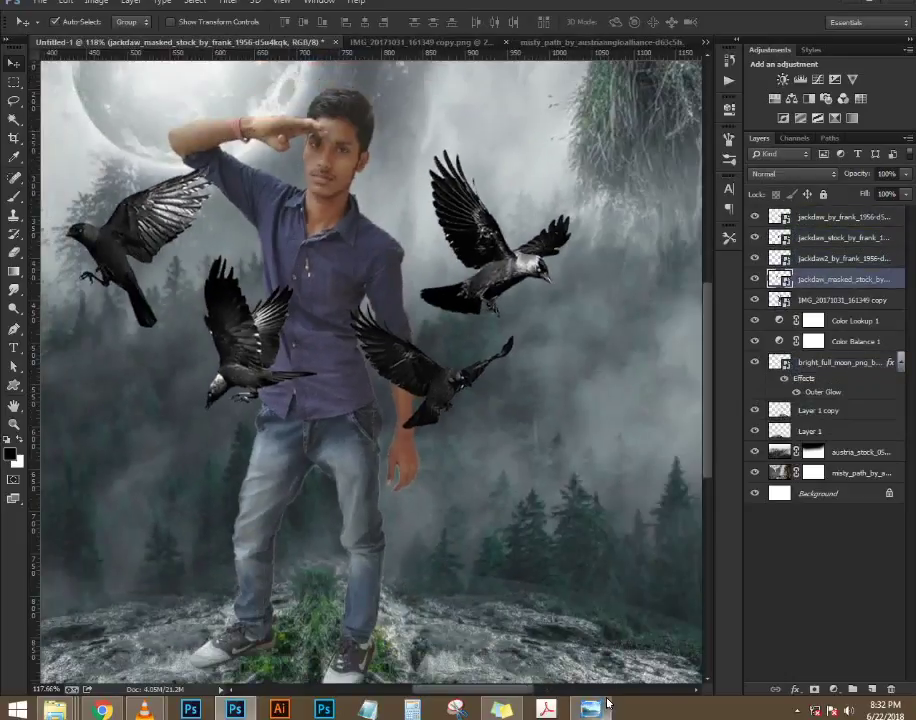
- Check the queen of dark reference image, then move three jackdaws into the misty area to the right of the man
click(607, 703)
scroll(553, 385, up, 2)
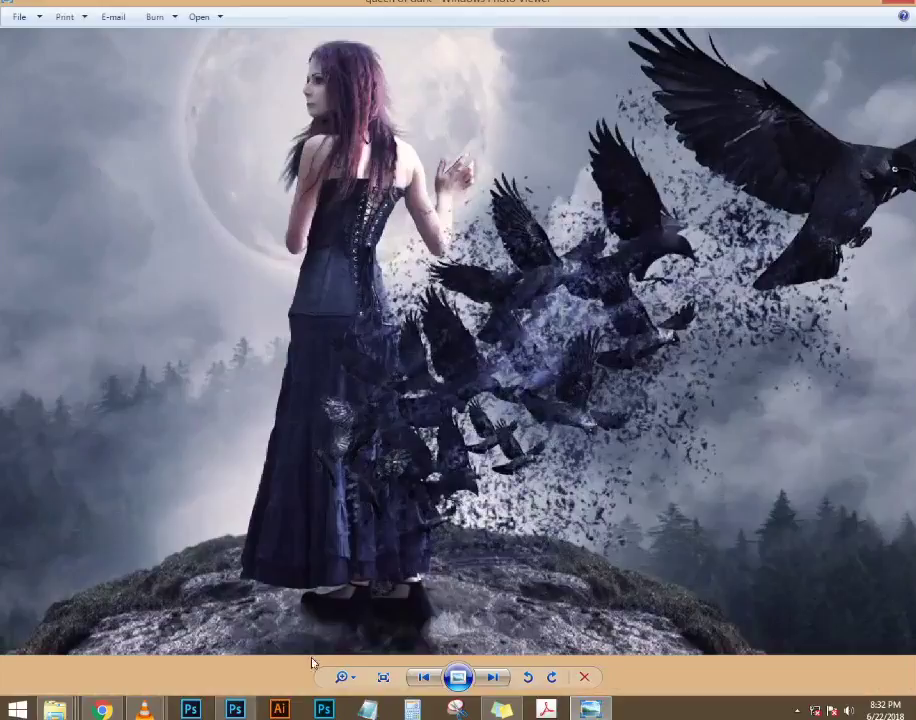
mouse_move(245, 708)
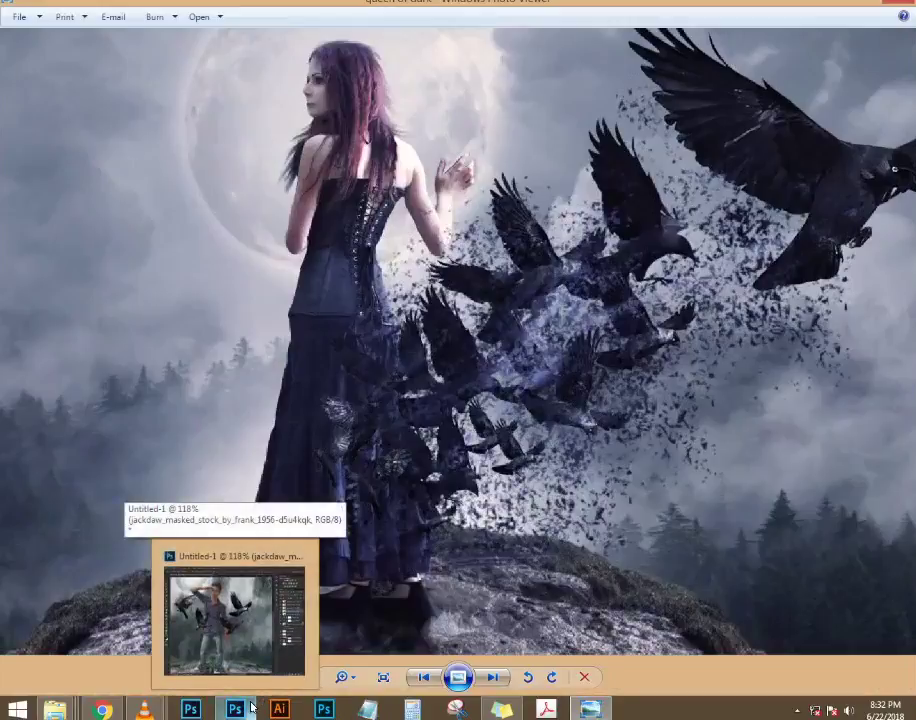
click(251, 706)
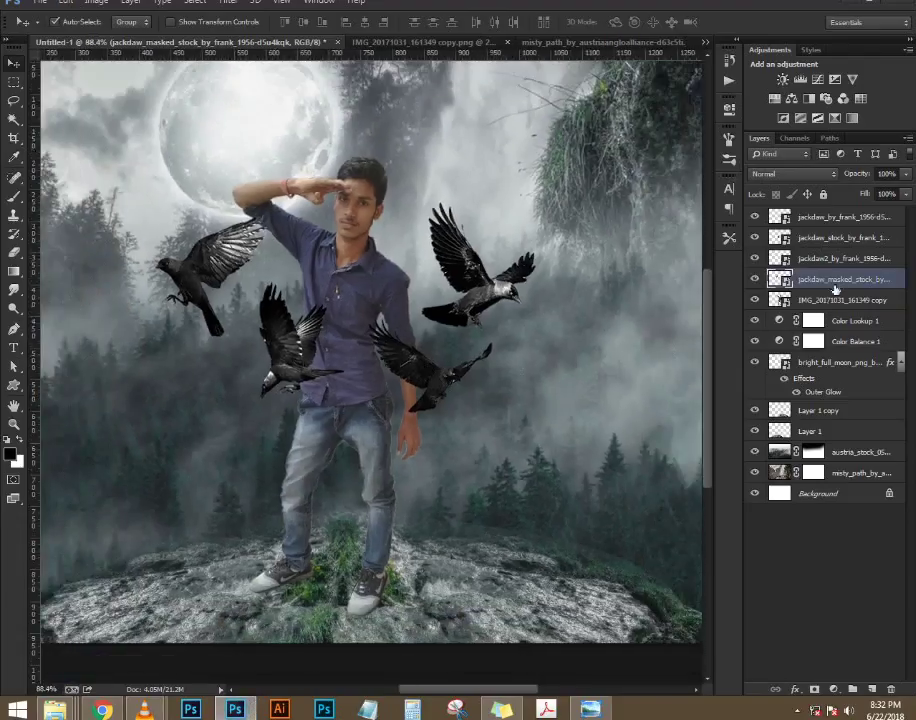
scroll(416, 298, down, 3)
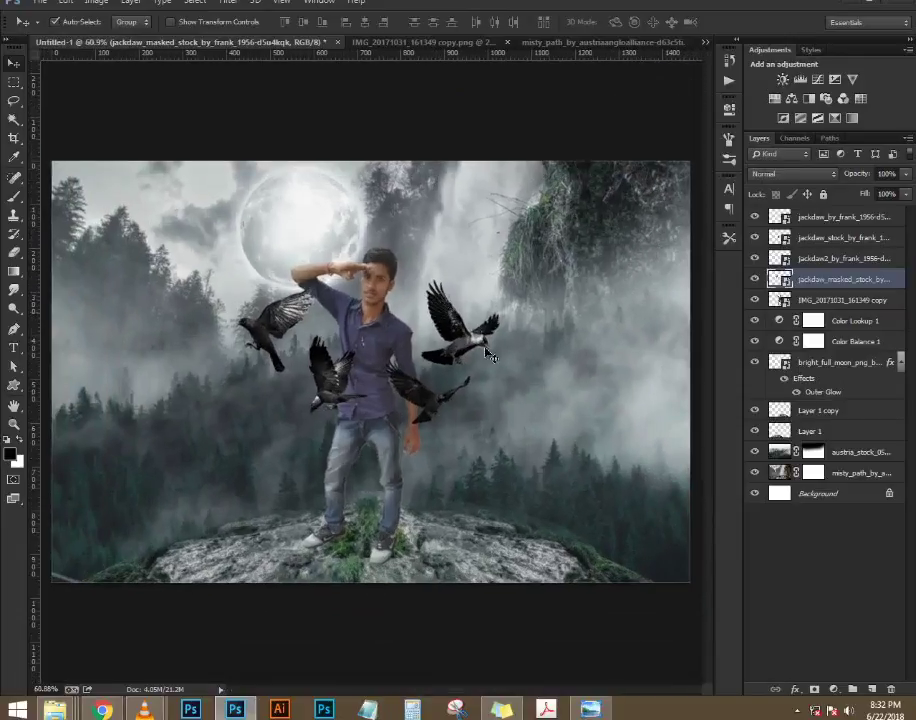
drag(494, 366, 554, 314)
drag(452, 398, 590, 388)
drag(336, 388, 492, 392)
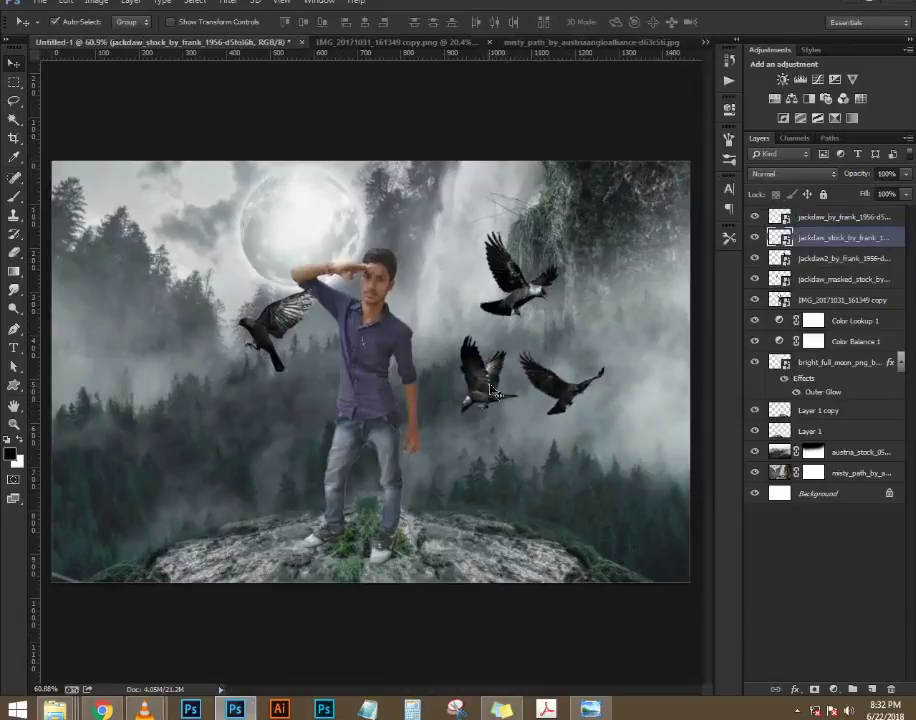
- Flip the jackdaw_stock bird nearest the man's hand horizontally
key(ctrl+t)
right_click(480, 330)
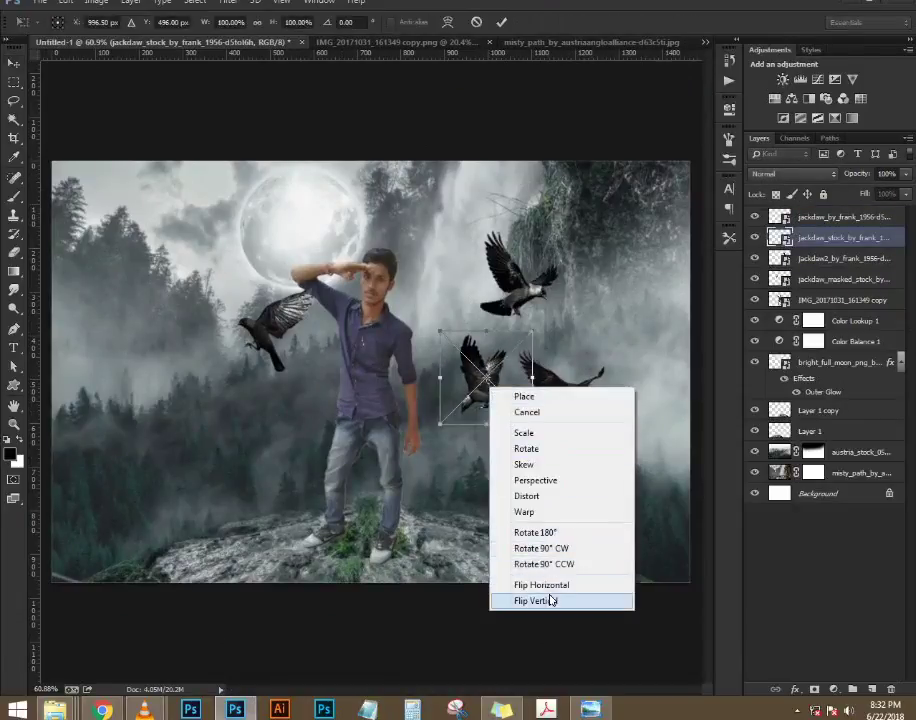
click(548, 594)
key(ctrl+z)
right_click(509, 382)
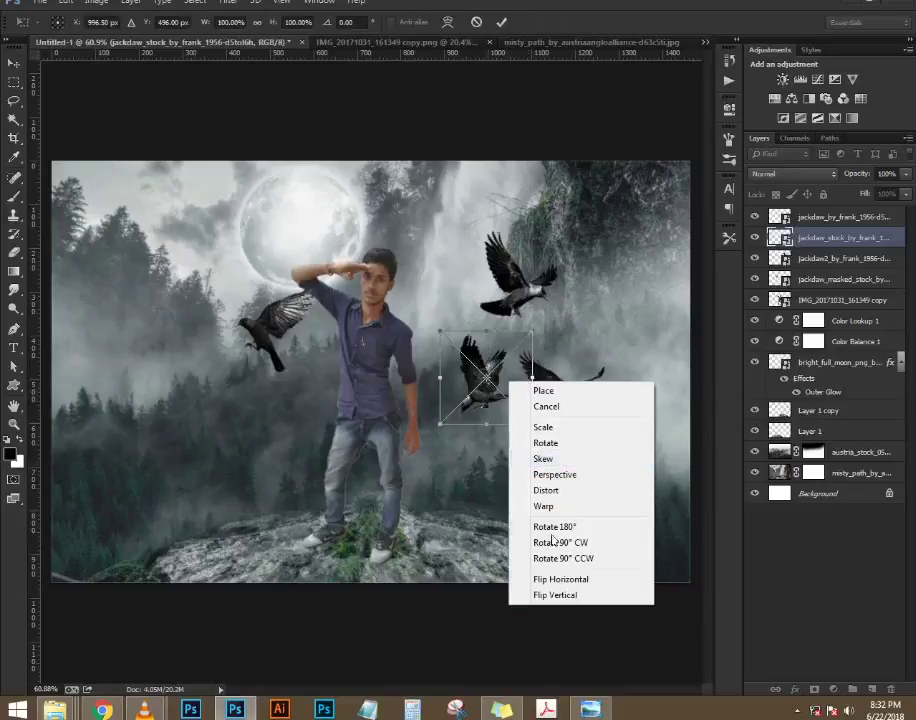
click(559, 586)
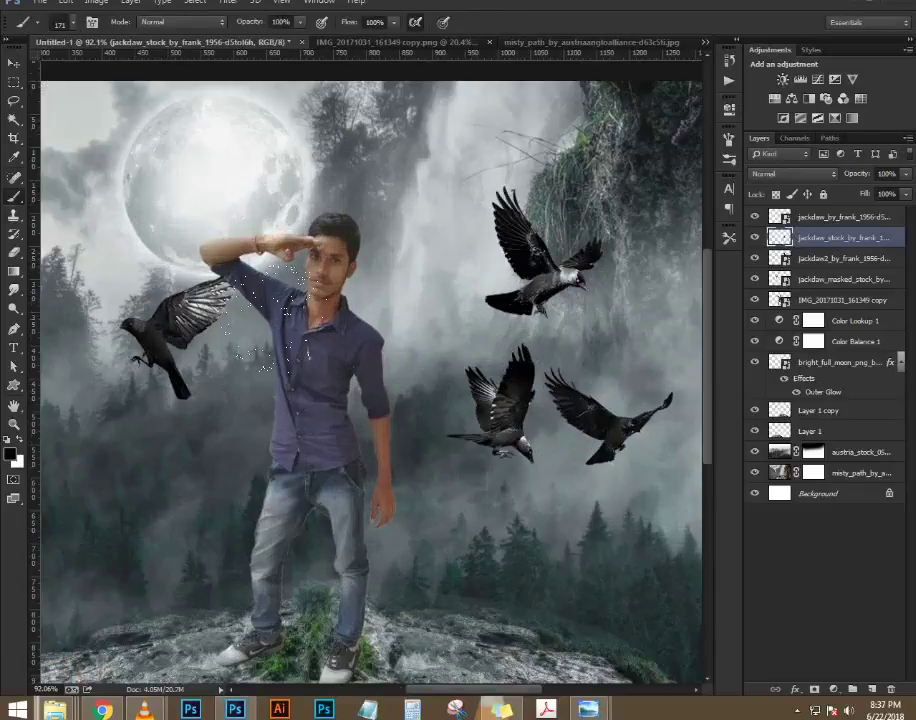
- Move the middle jackdaw over the man's lowered arm and the side of his shirt
scroll(267, 318, down, 5)
click(14, 64)
scroll(492, 375, up, 5)
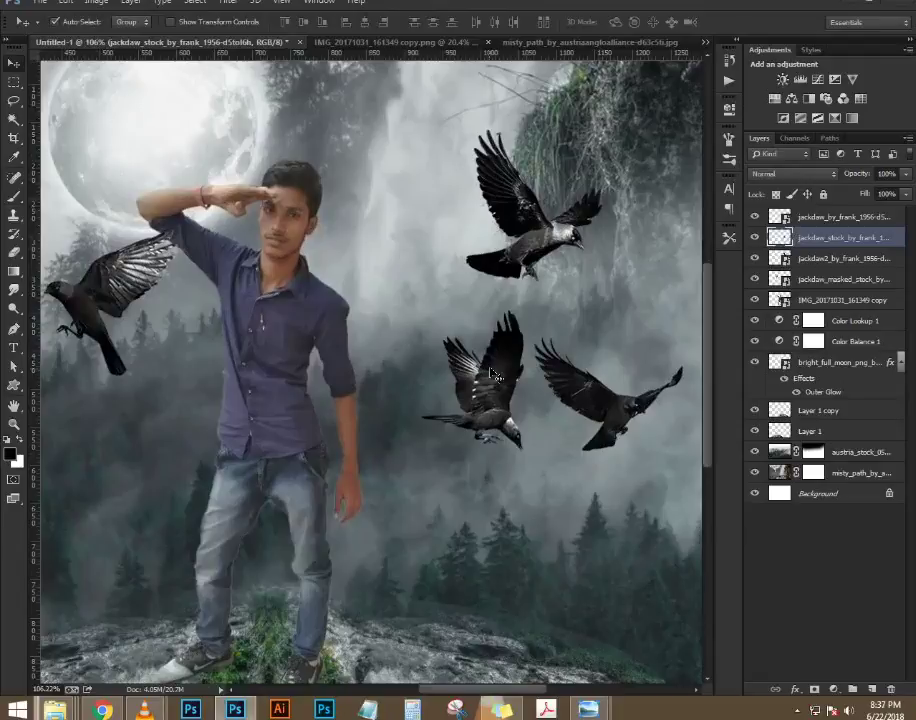
drag(480, 432, 330, 452)
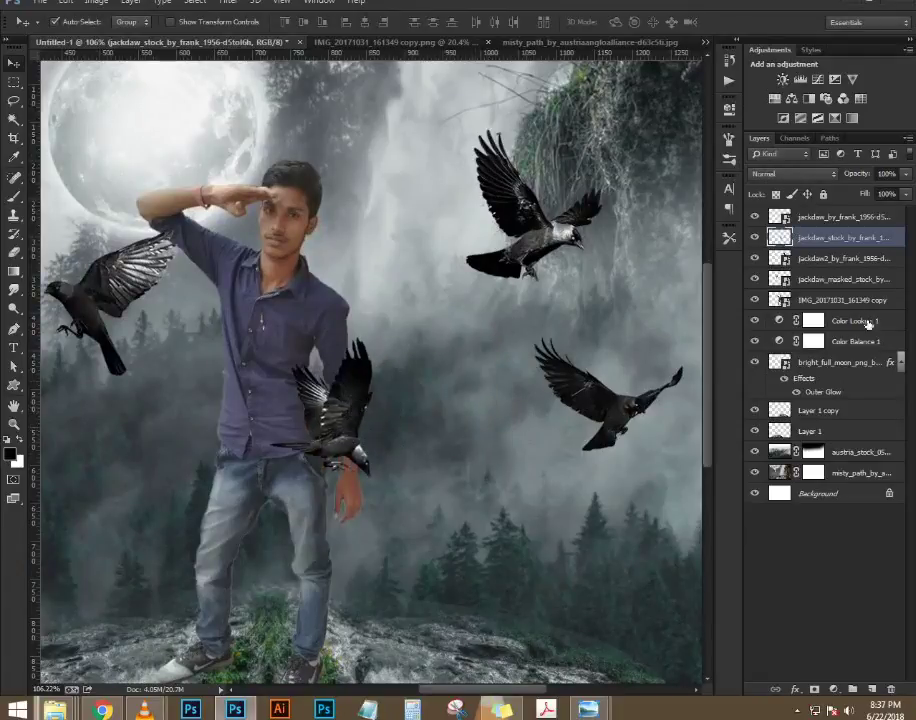
- Stamp the man cut-out's visible layers into one new layer and copy that layer into the Untitled-1 composition
click(376, 44)
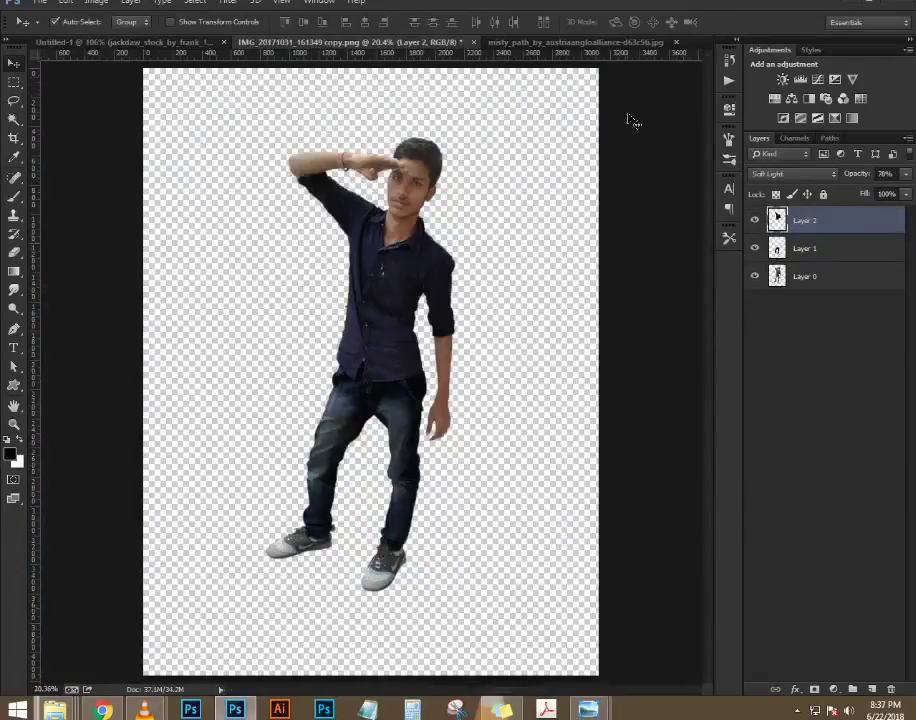
key(ctrl+alt+shift+e)
drag(396, 309, 311, 51)
drag(221, 38, 362, 190)
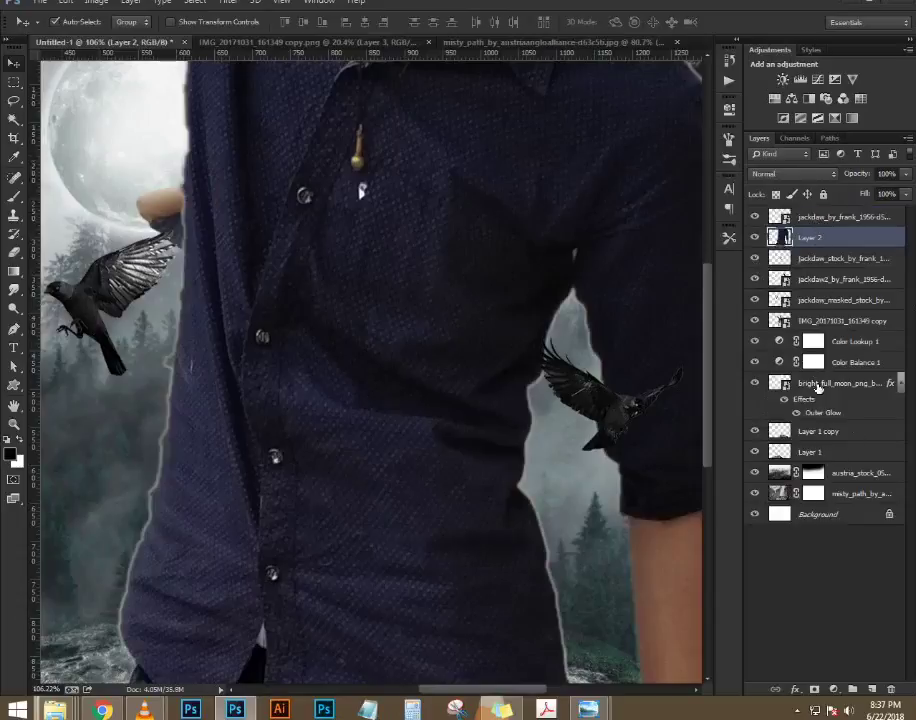
- Delete the old IMG_20171031_161349 copy layer from the composition
click(828, 322)
key(Delete)
scroll(415, 338, down, 5)
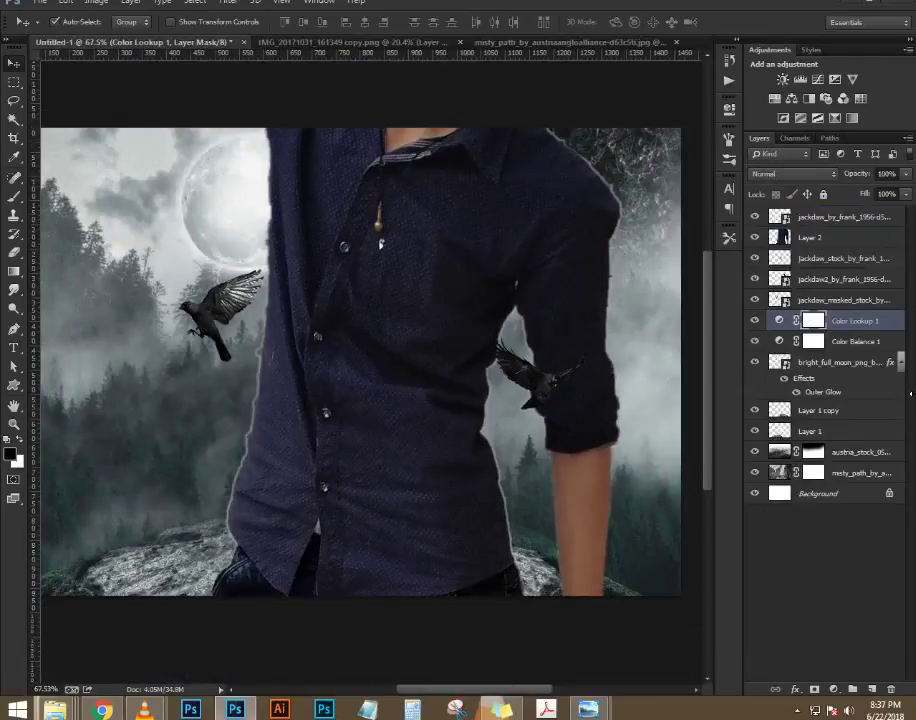
key(ctrl+z)
key(Delete)
scroll(460, 317, down, 4)
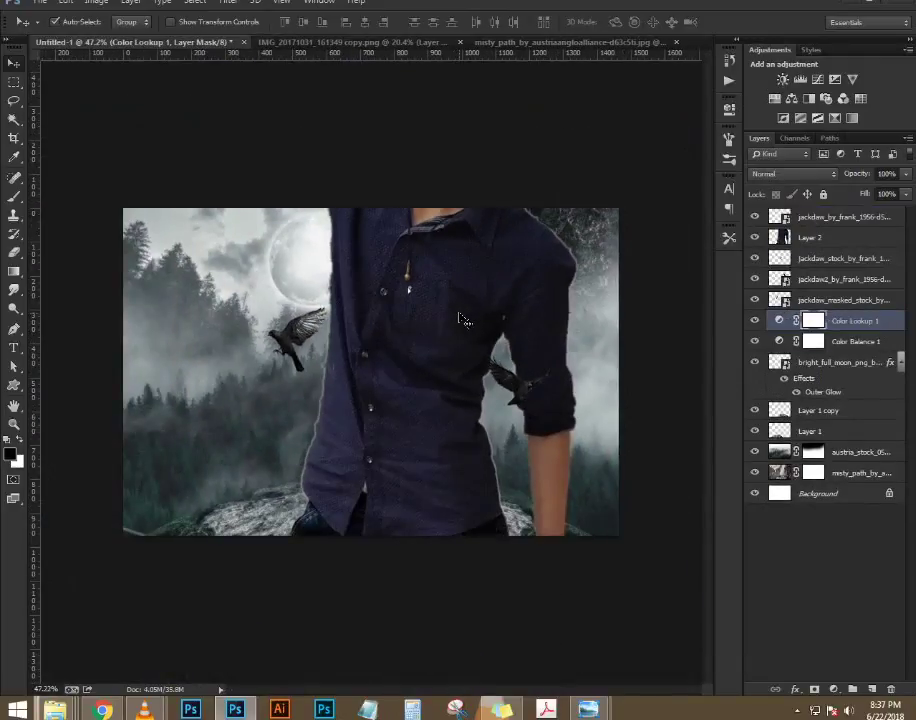
- Free-transform Layer 2 and scale the man proportionally to about 31%
key(ctrl+t)
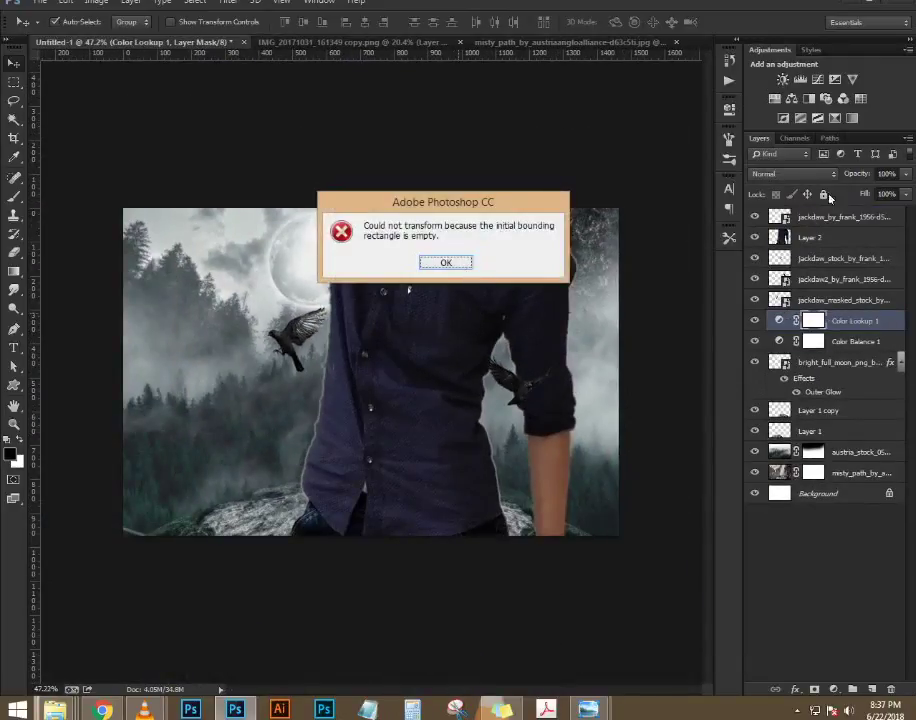
key(Return)
click(833, 233)
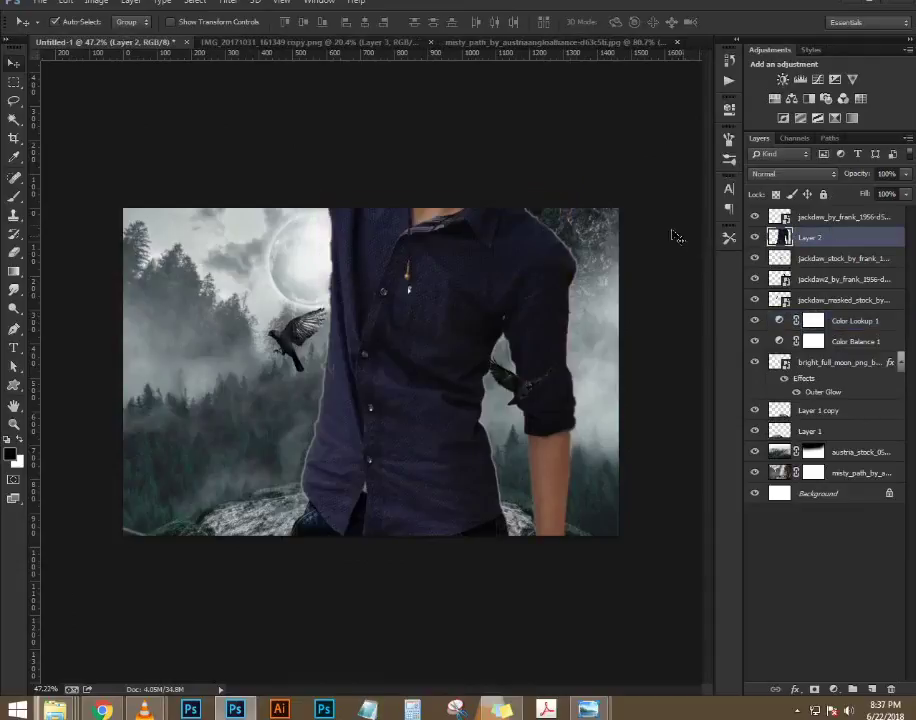
key(ctrl+t)
scroll(594, 126, down, 2)
drag(499, 120, 405, 350)
scroll(402, 404, up, 3)
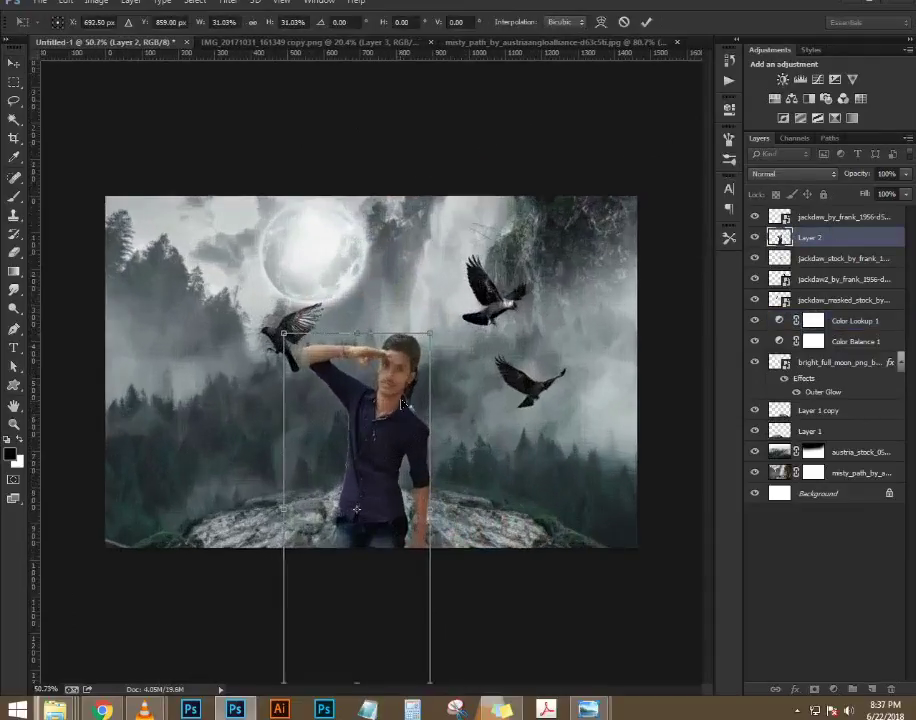
- Scale the man further down to about 19% and place him standing at the middle of the rock
scroll(402, 404, up, 3)
drag(402, 404, 422, 207)
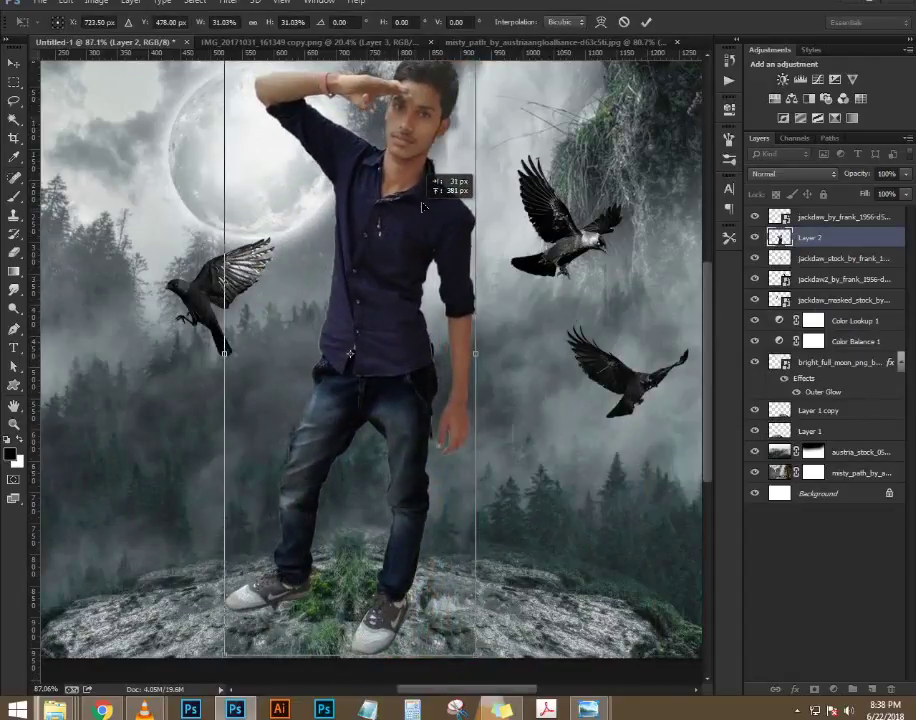
scroll(418, 360, down, 3)
scroll(367, 280, up, 1)
drag(459, 160, 419, 249)
drag(403, 332, 399, 372)
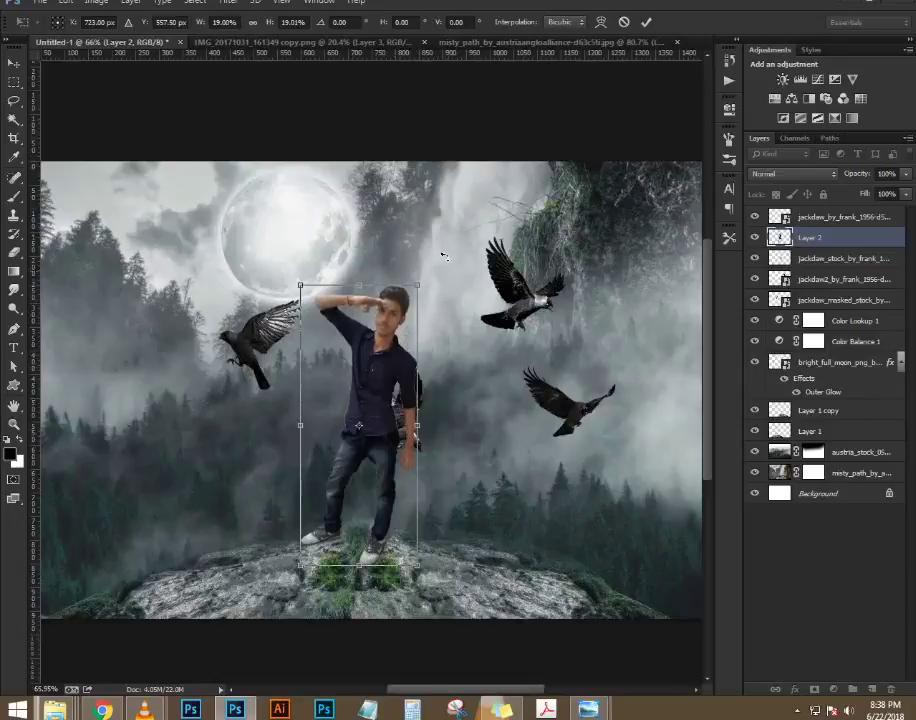
- Rotate the man slightly counterclockwise, set his feet on the grassy part of the rock and apply the transform
drag(443, 256, 431, 250)
drag(398, 356, 394, 376)
key(Return)
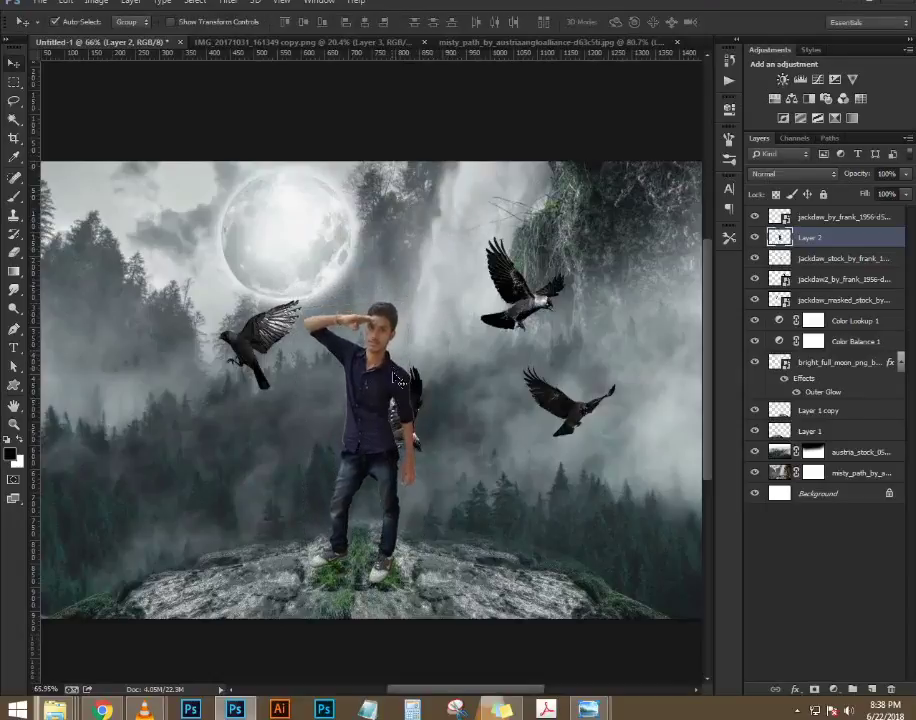
- Move the jackdaw from behind the man up into the open sky beside his shoulder
scroll(398, 380, up, 4)
drag(447, 453, 575, 302)
scroll(380, 460, down, 3)
- Trace the shirt's outer edge from below the raised arm to the hem with the Pen tool and convert it to a selection
scroll(328, 490, up, 6)
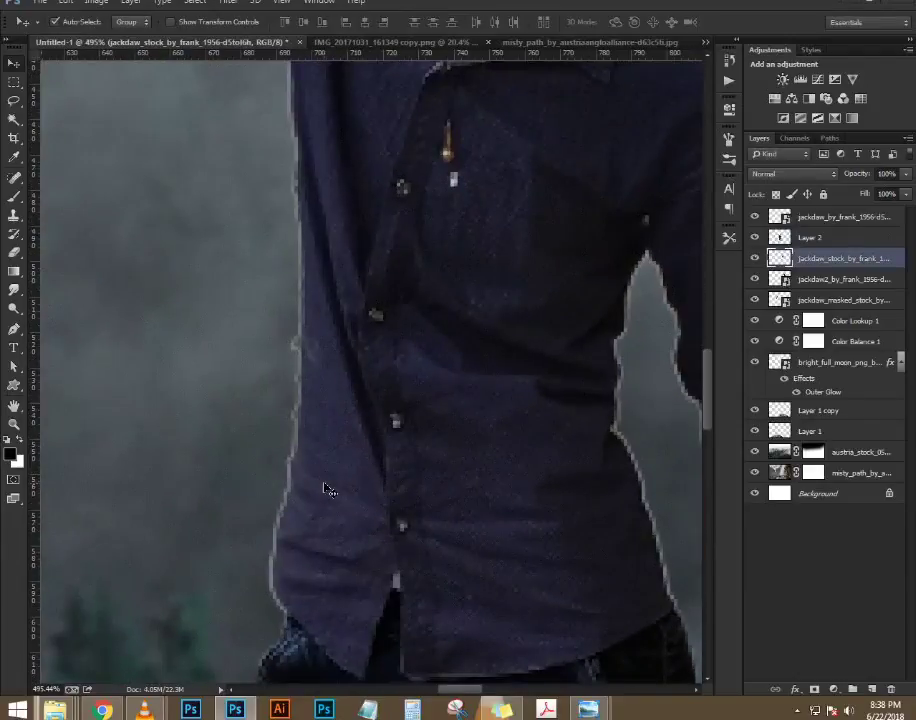
key(p)
scroll(300, 165, down, 5)
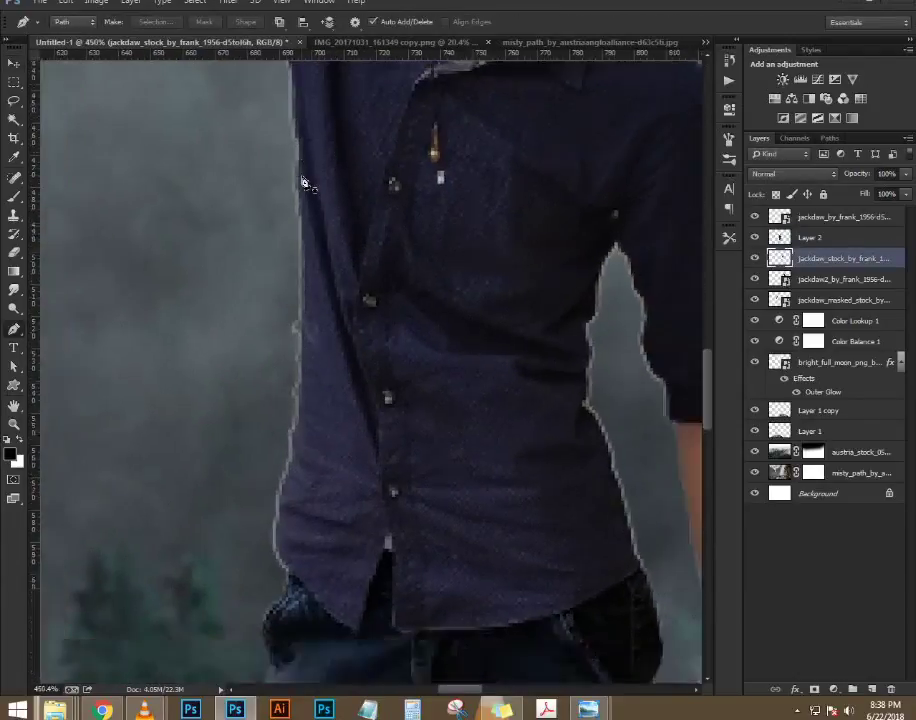
scroll(331, 200, up, 4)
scroll(350, 219, up, 2)
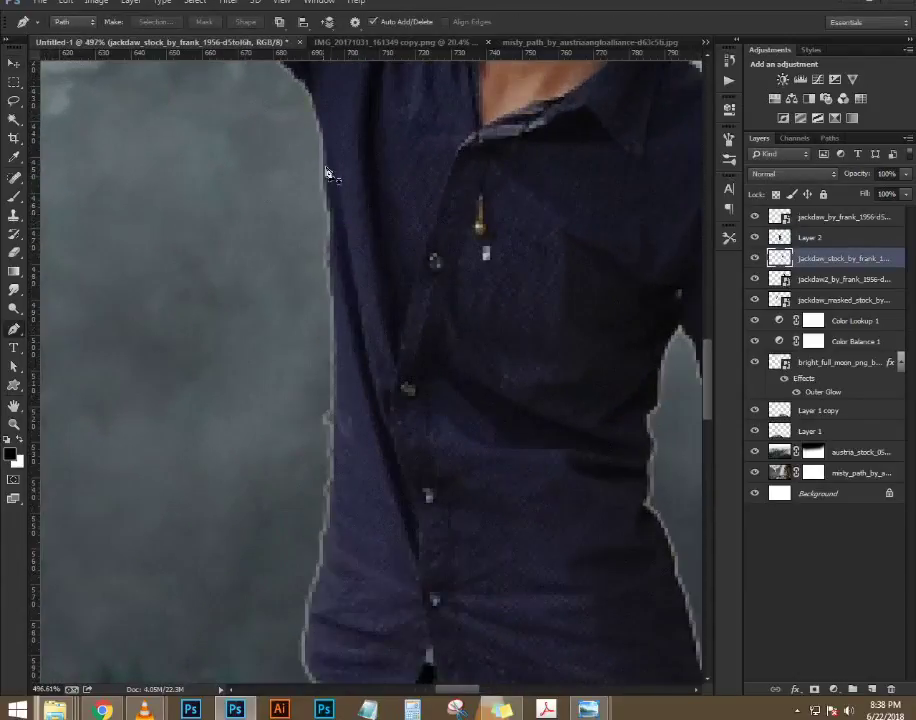
click(323, 151)
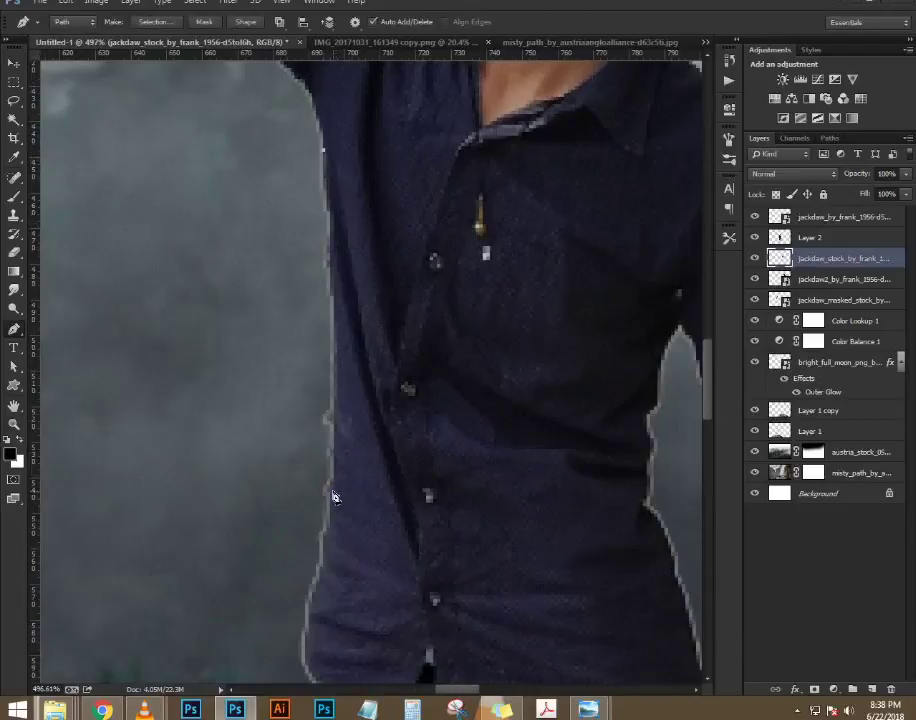
drag(333, 492, 350, 380)
drag(361, 481, 278, 528)
click(256, 431)
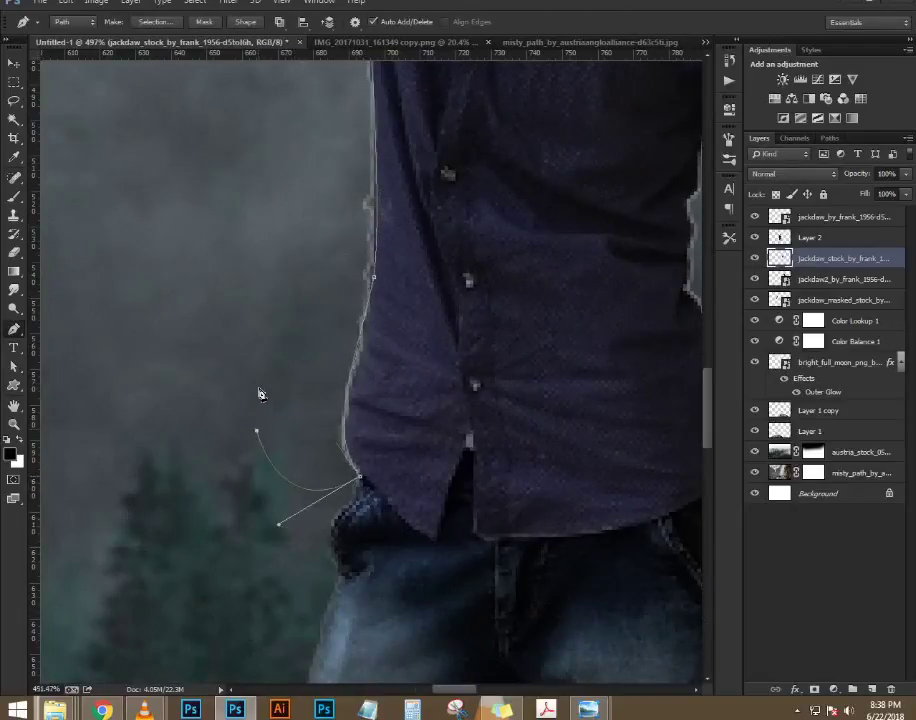
scroll(260, 393, down, 5)
click(284, 199)
key(ctrl+Return)
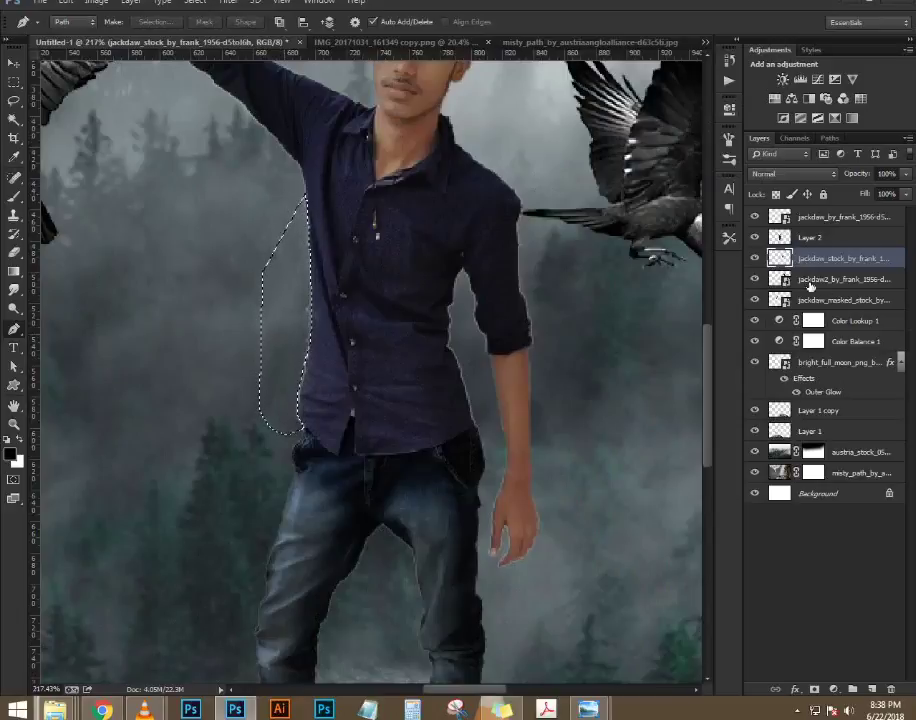
- Clear the pale fringe inside the selection on Layer 2 along the shirt's outer edge
key(alt+bracketright)
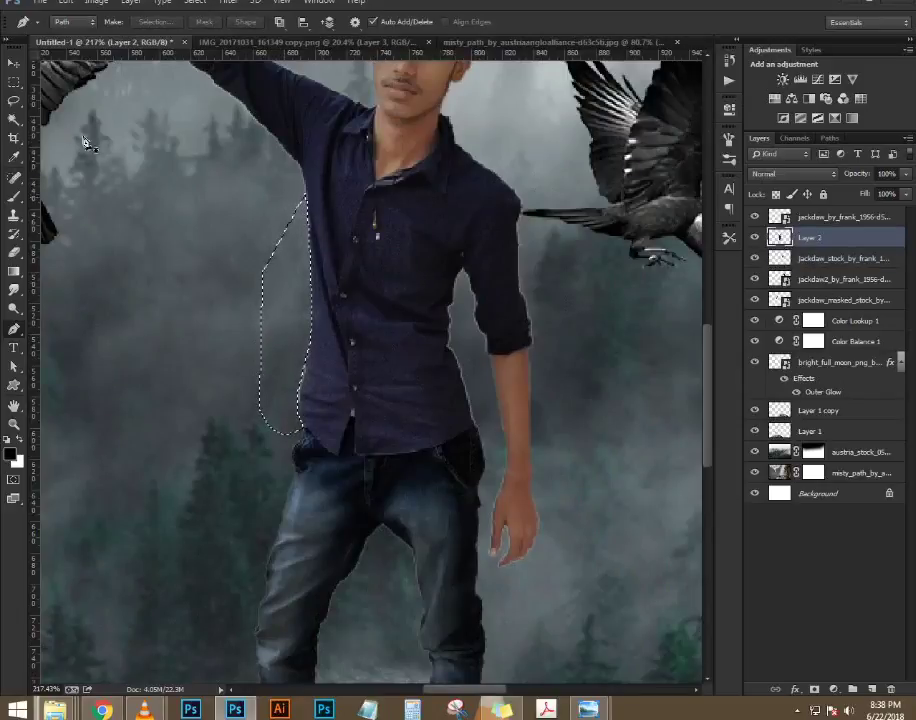
click(14, 63)
key(ctrl+d)
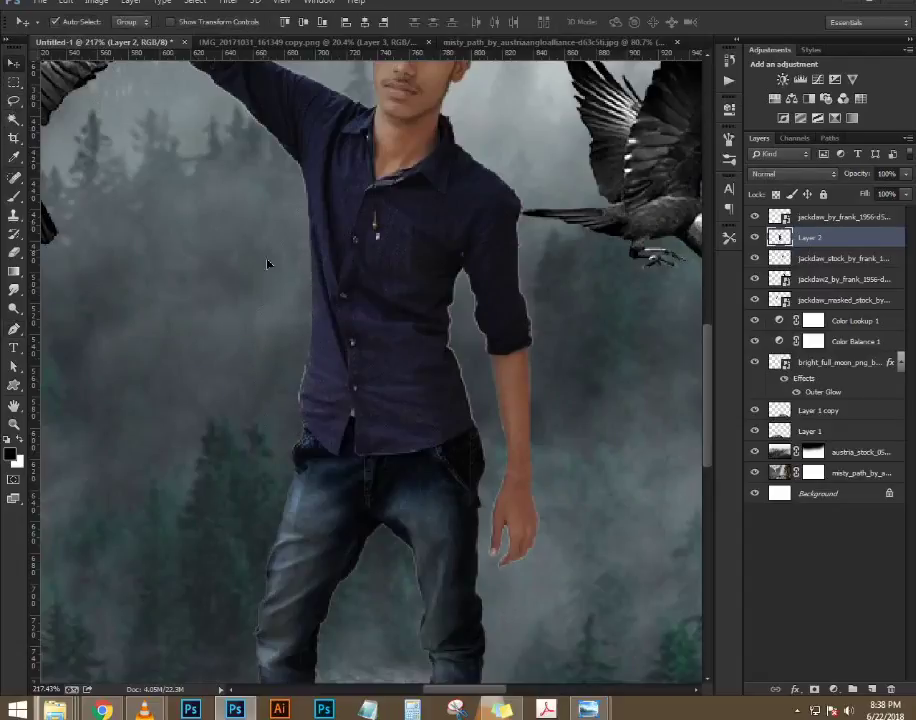
key(ctrl+z)
scroll(327, 383, up, 5)
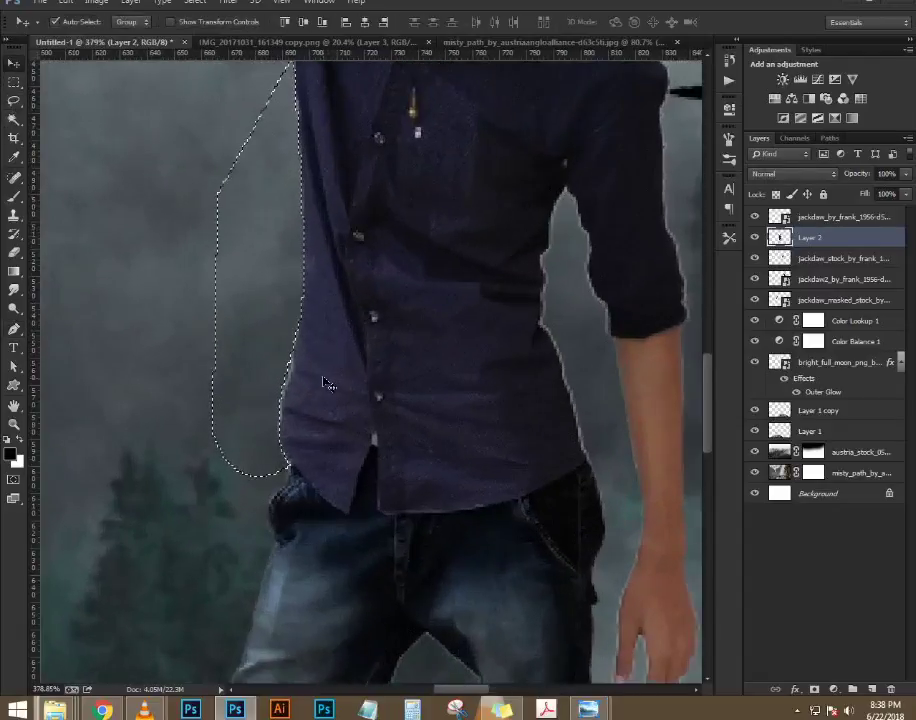
key(ctrl+d)
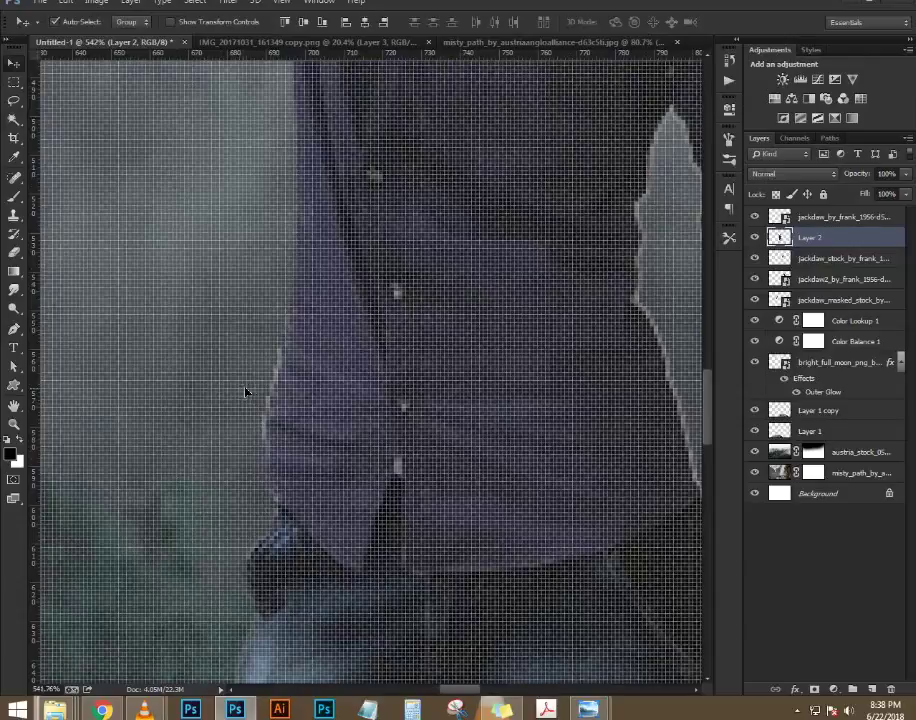
scroll(127, 218, down, 5)
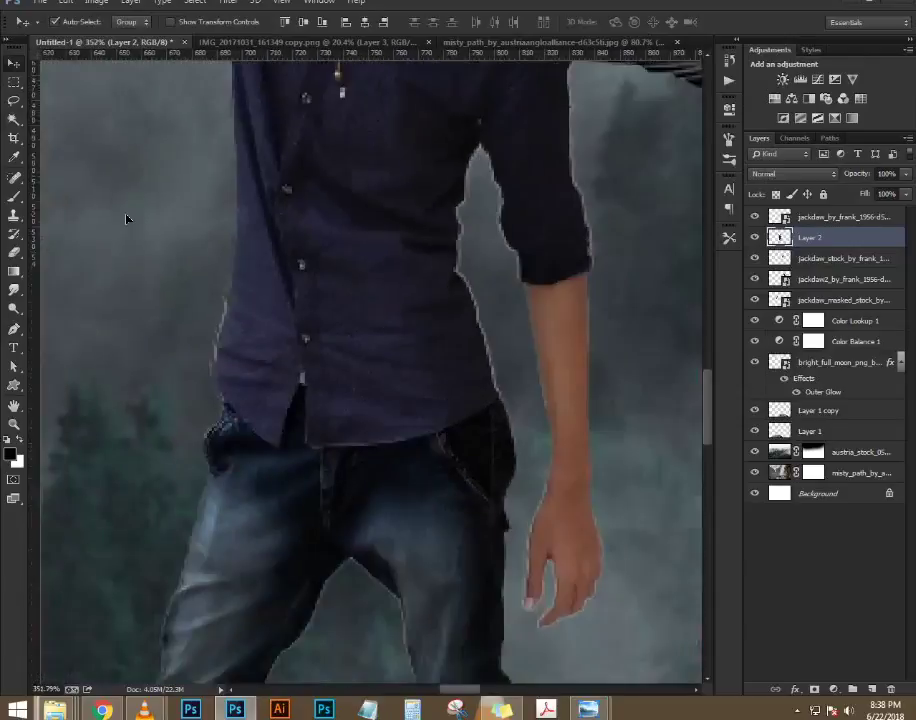
- Restore the shirt-edge selection, shift it 2 px toward the shirt and clear the remaining fringe near the hem
key(ctrl+z)
click(14, 81)
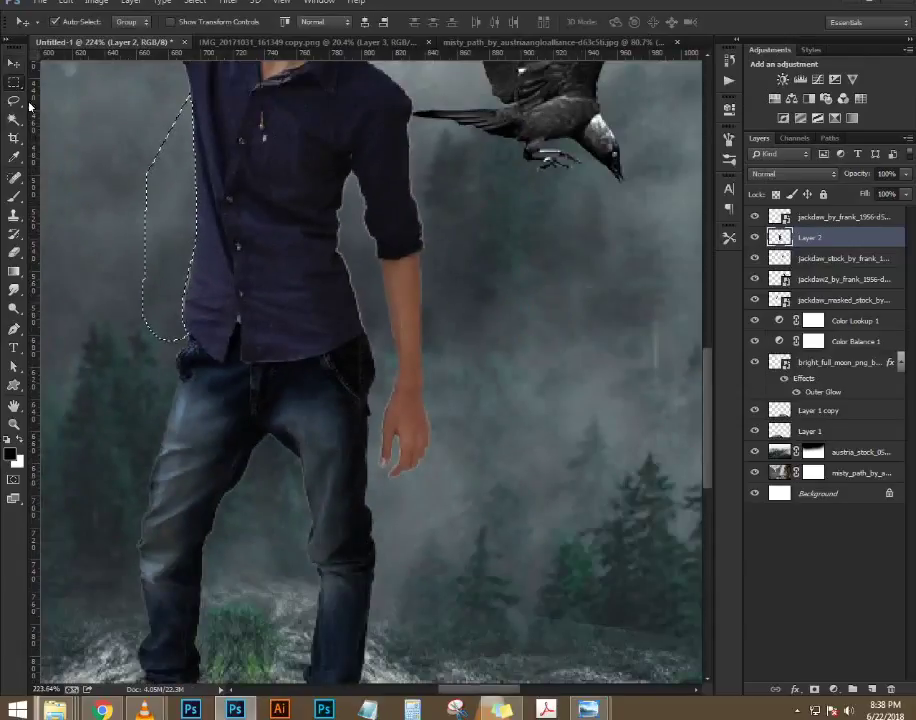
scroll(170, 225, up, 3)
scroll(148, 225, down, 1)
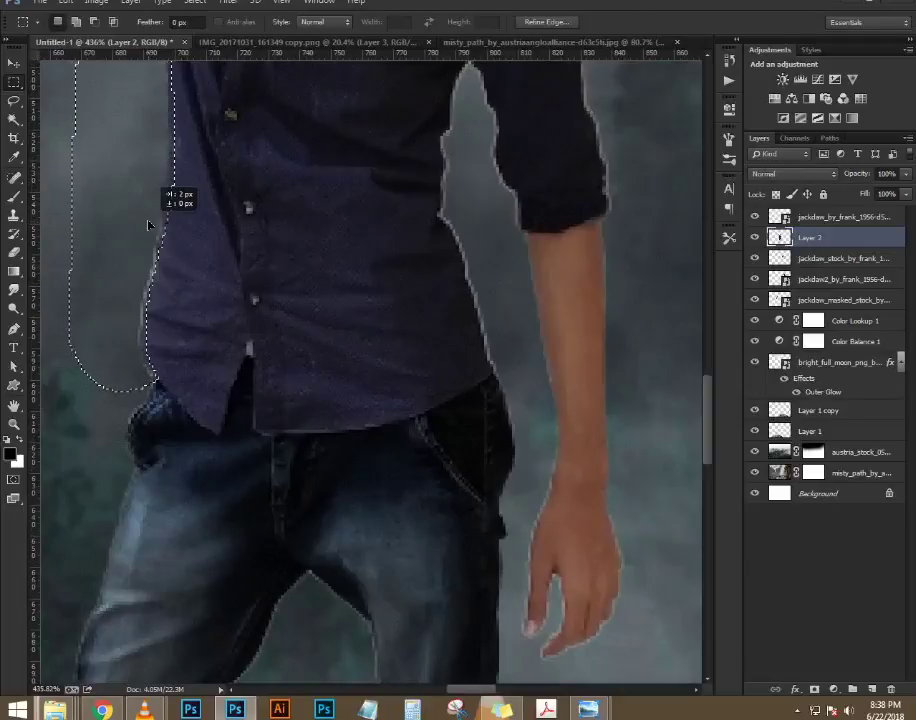
scroll(184, 240, down, 5)
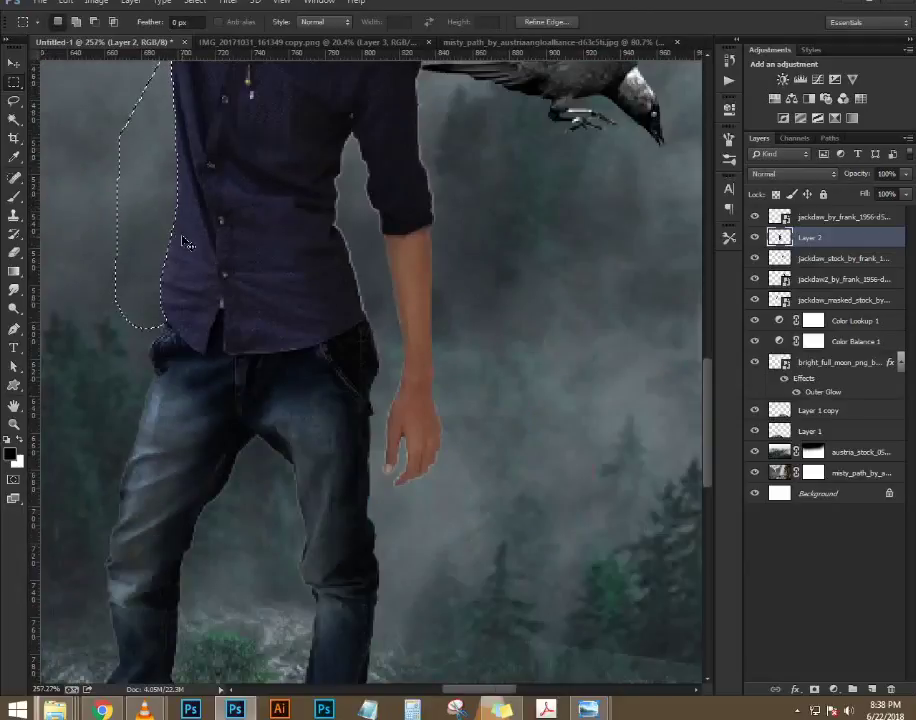
- Trace the shirt's edge facing the lowered arm with the Pen tool, bringing the path back through the gap beside it
scroll(330, 260, up, 3)
scroll(347, 241, up, 4)
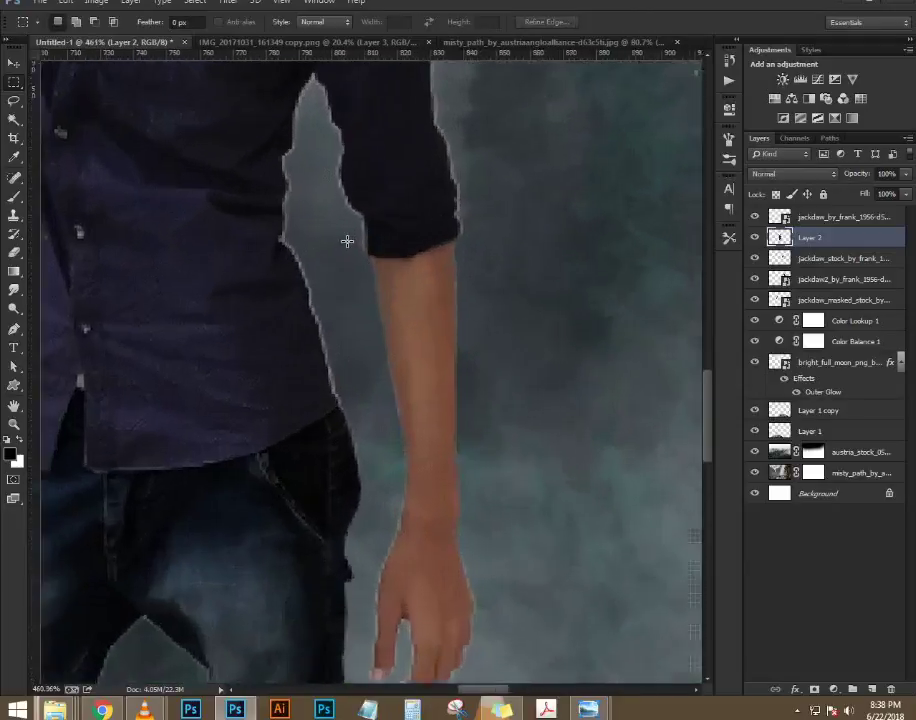
key(p)
click(260, 127)
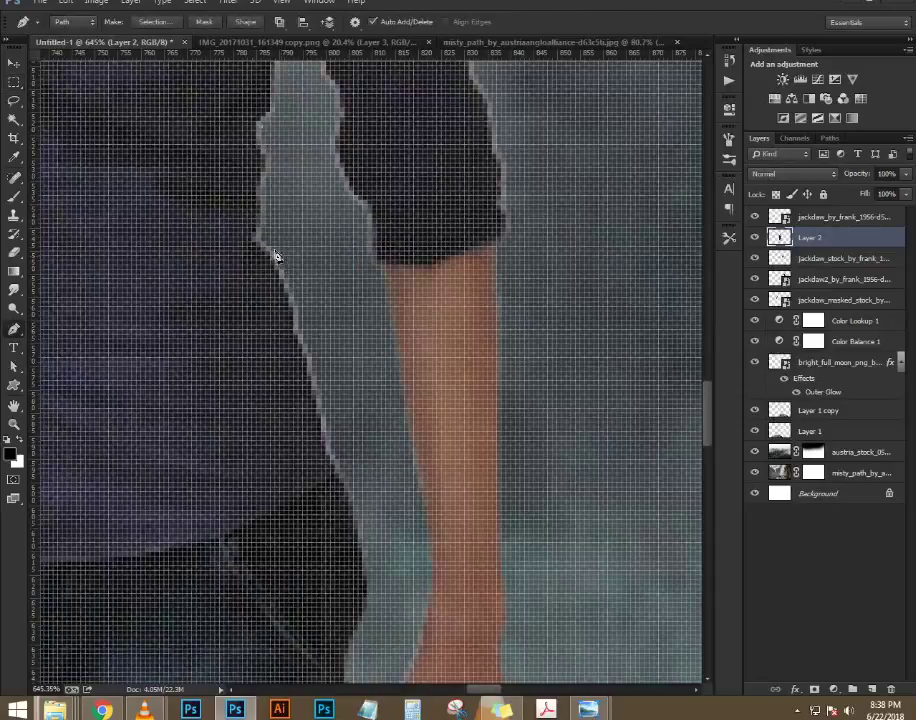
drag(278, 256, 284, 258)
scroll(341, 282, down, 2)
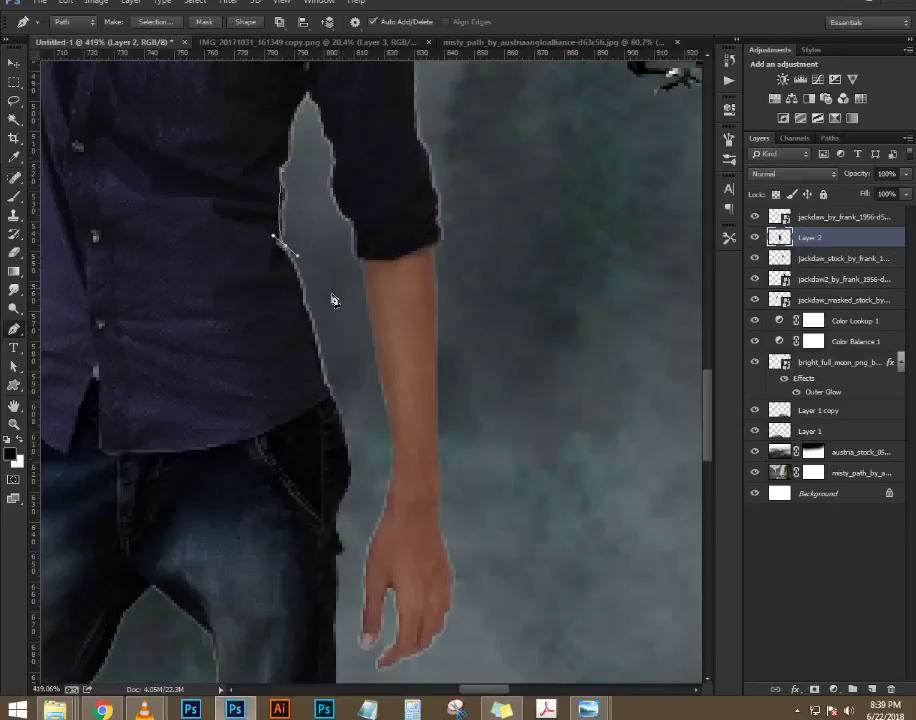
scroll(334, 300, up, 2)
drag(342, 480, 388, 580)
scroll(421, 551, down, 2)
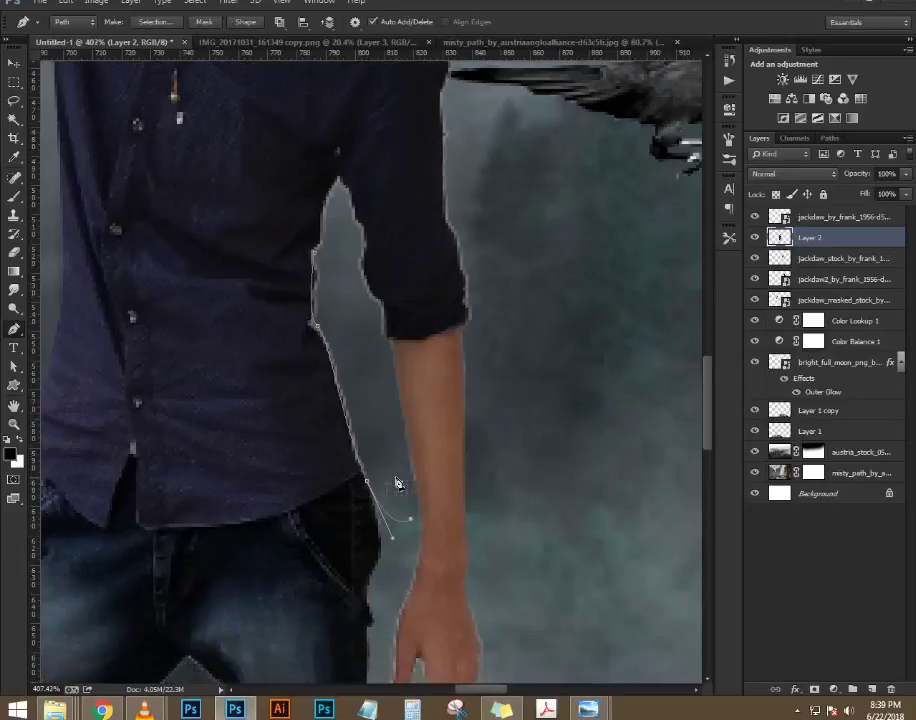
click(360, 297)
- Convert the path between torso and lowered arm to a selection and clear the shirt's pale fringe on Layer 2
key(ctrl+Return)
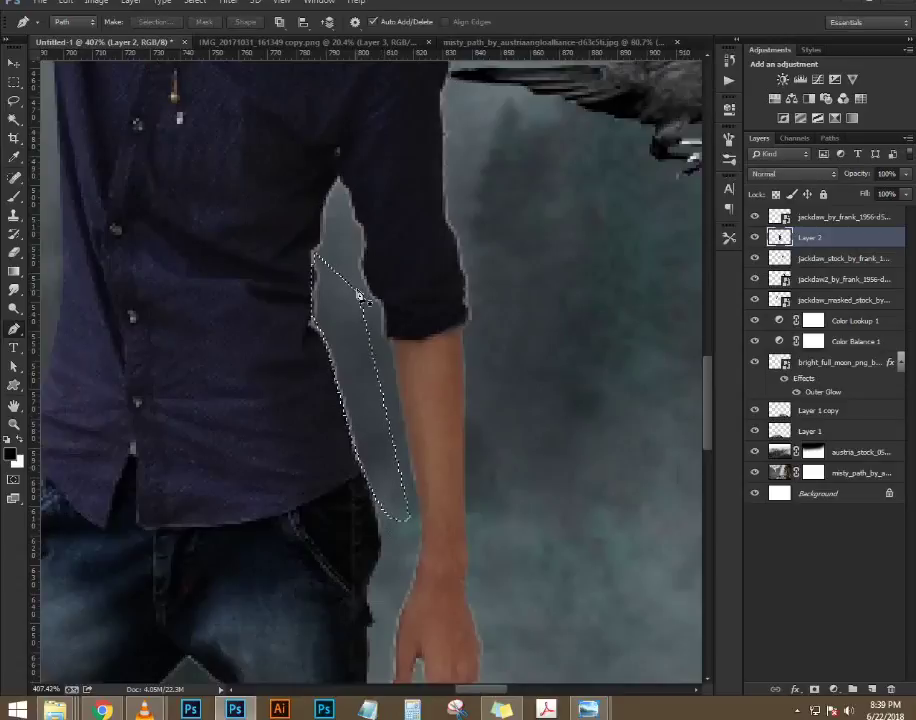
scroll(360, 297, down, 2)
scroll(360, 297, down, 3)
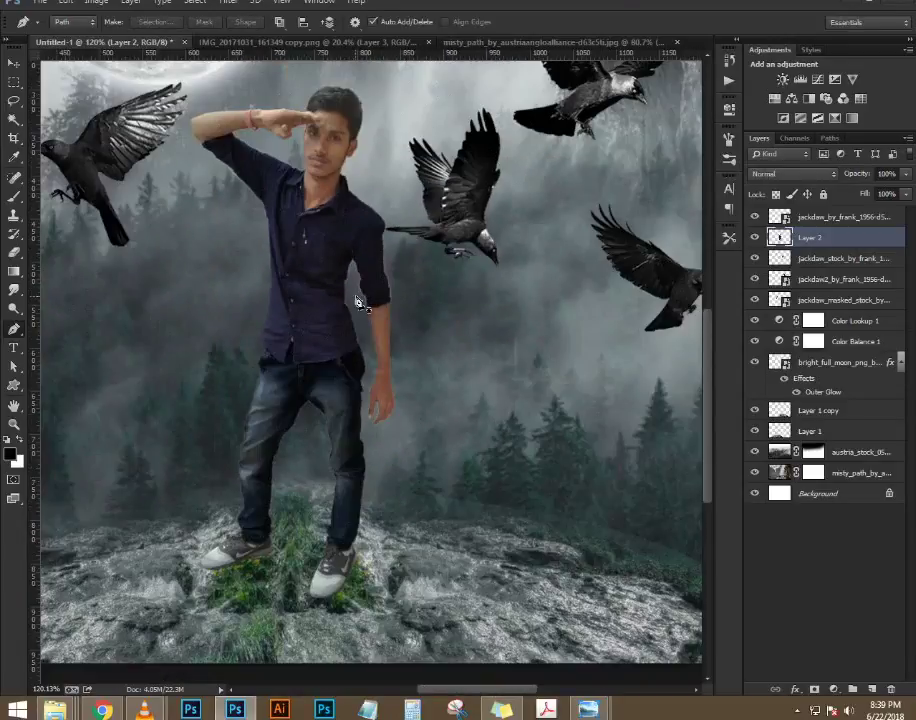
- Move the jackdaw beside the man's shoulder down to his lowered hand and thigh
key(v)
scroll(250, 203, down, 1)
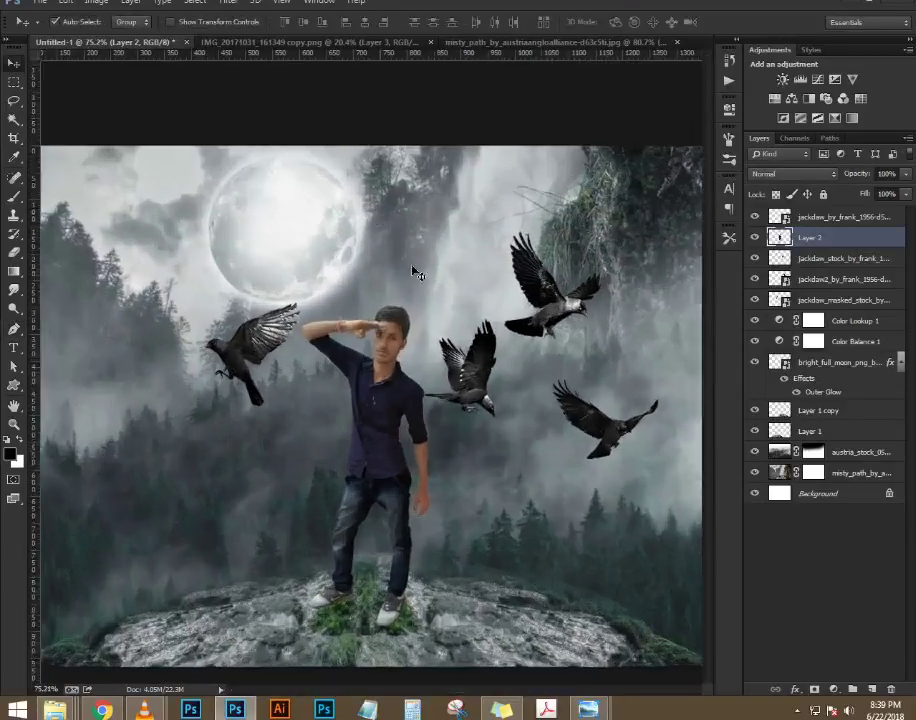
drag(490, 393, 440, 523)
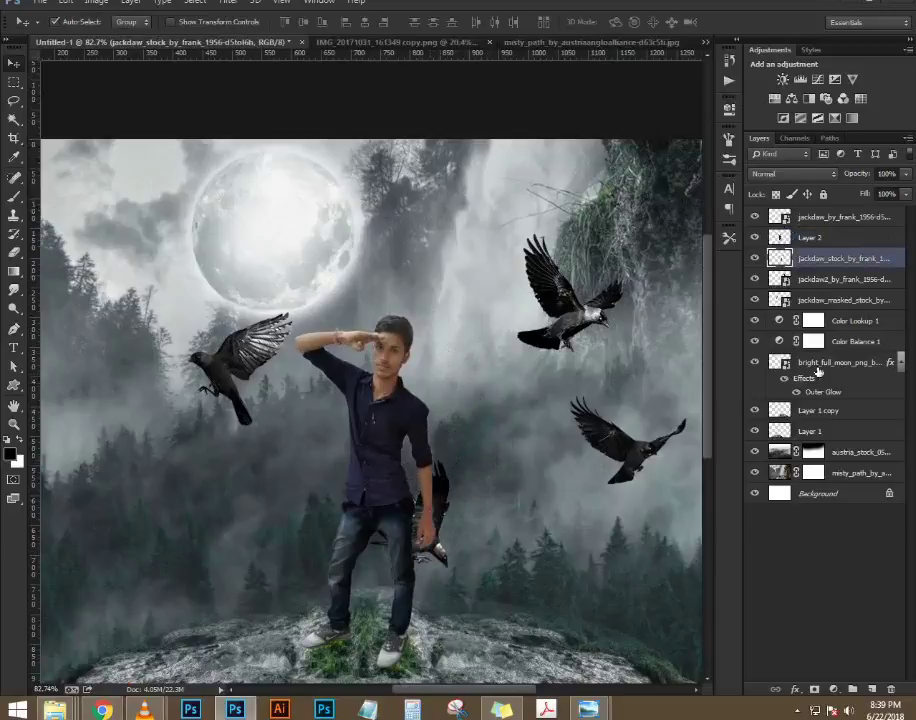
- Reorder Layer 2 below all the jackdaw layers, directly above Color Lookup 1
drag(845, 237, 840, 310)
scroll(430, 470, up, 2)
scroll(425, 475, up, 2)
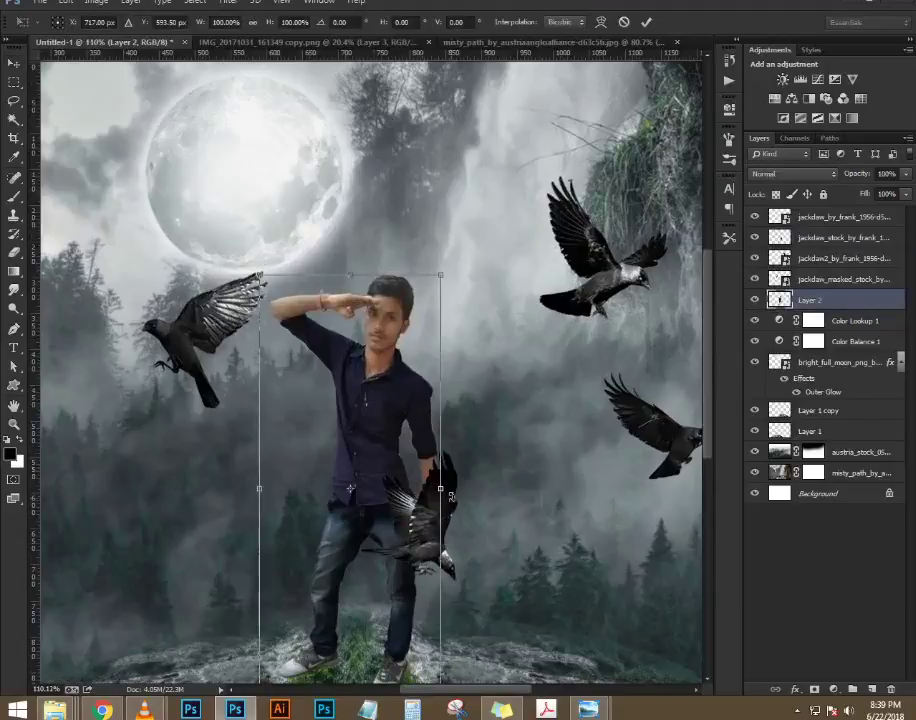
- Move the jackdaw_by_frank bird from the far side of the scene onto the man's torso
click(817, 279)
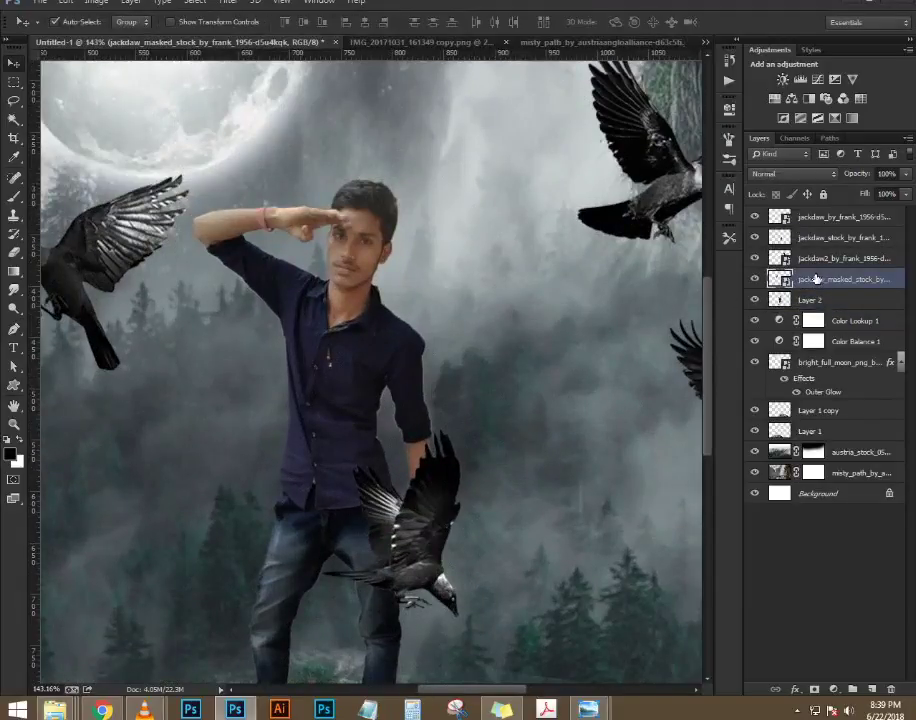
key(ctrl+t)
key(Escape)
click(868, 224)
key(ctrl+t)
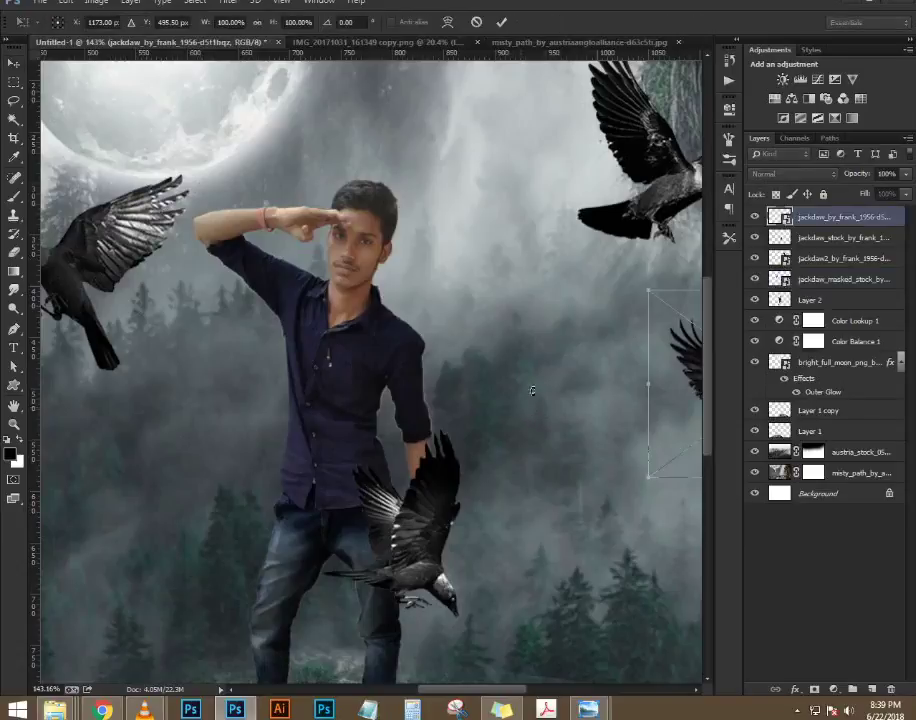
drag(666, 381, 253, 415)
key(Return)
- Scale down the jackdaw_stock bird at the man's lowered hand and reposition it over his hip and hand
click(843, 237)
key(ctrl+t)
drag(548, 484, 462, 401)
drag(401, 404, 398, 504)
key(Return)
- Shift the jackdaw on the man's torso outward to his lowered forearm and scale it down to about 72%
drag(367, 462, 470, 468)
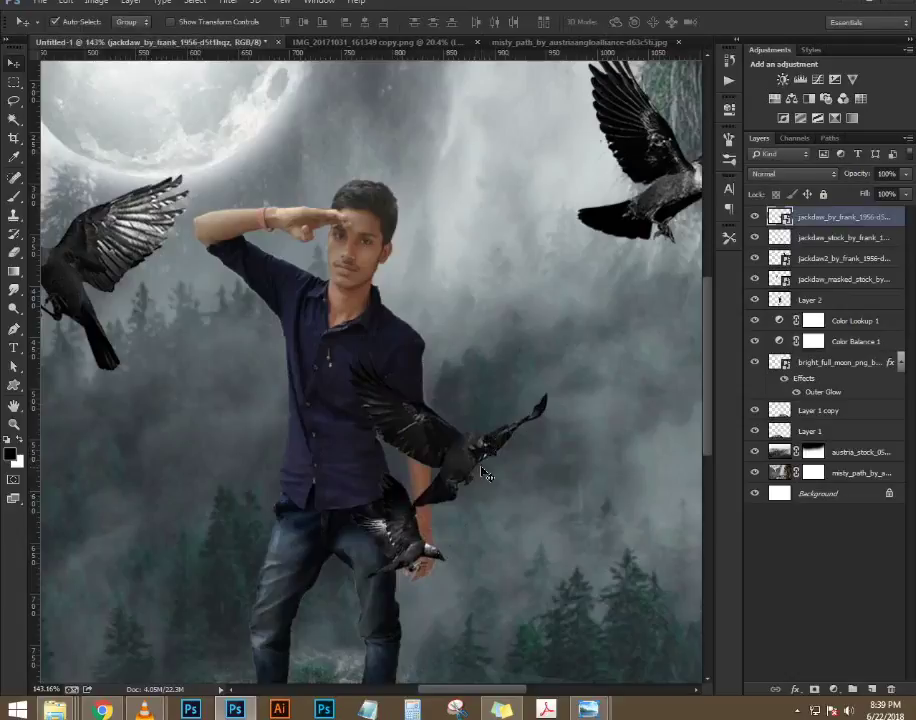
key(ctrl+t)
drag(577, 323, 485, 440)
key(Return)
key(ctrl+0)
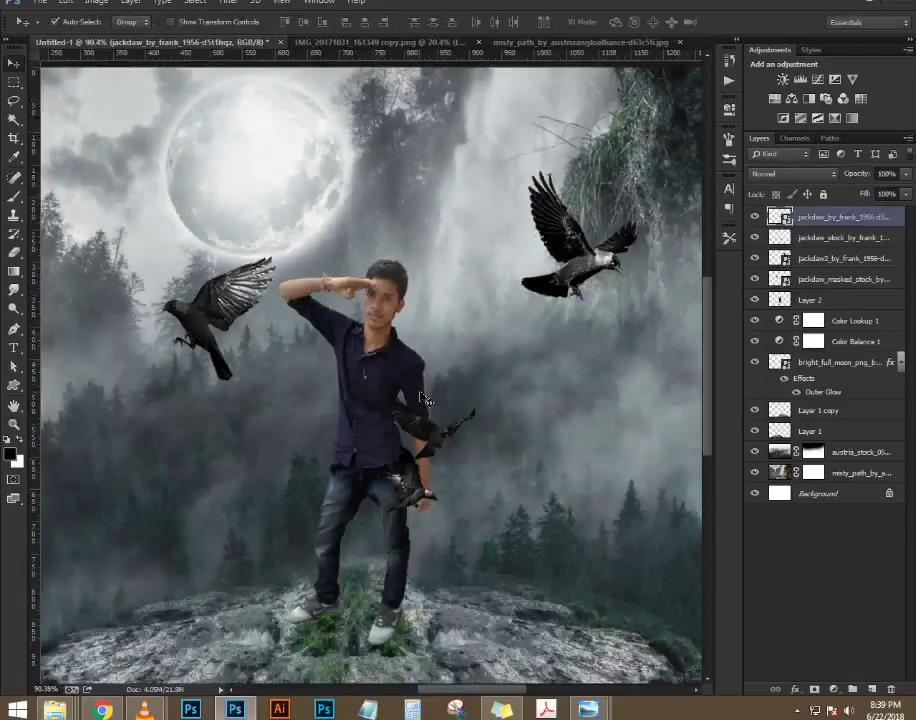
- Move the jackdaw2 bird from the sky down beside the man's lowered hand and scale it to about 53%
drag(578, 214, 485, 455)
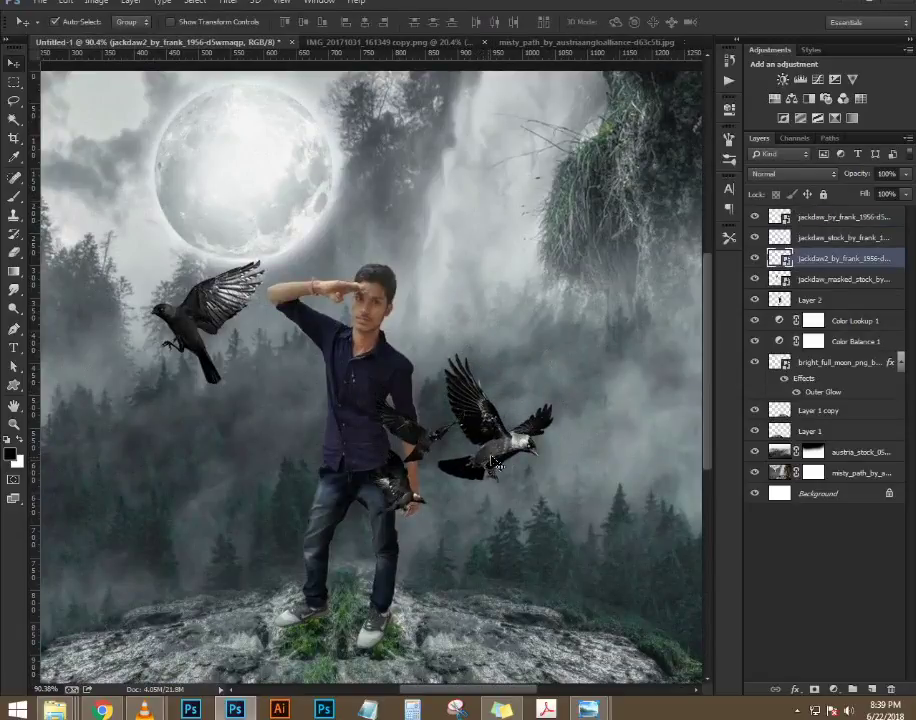
key(ctrl+t)
drag(560, 350, 488, 456)
key(Return)
- Move the jackdaw beside the moon to the other side of the man, flip it horizontally and scale it to about 20%
drag(207, 330, 490, 380)
key(ctrl+t)
right_click(487, 378)
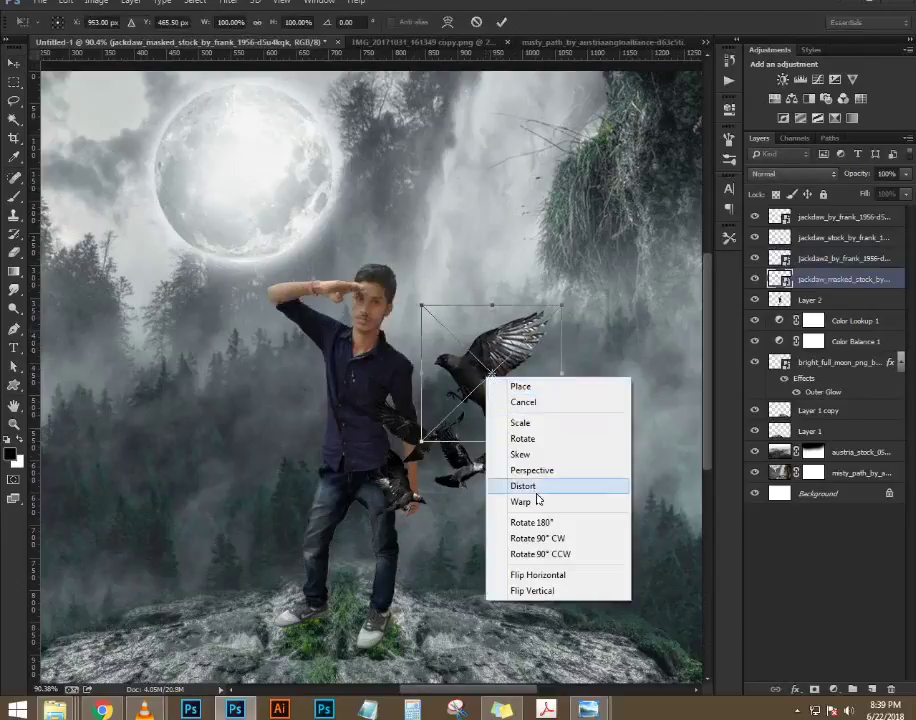
click(552, 575)
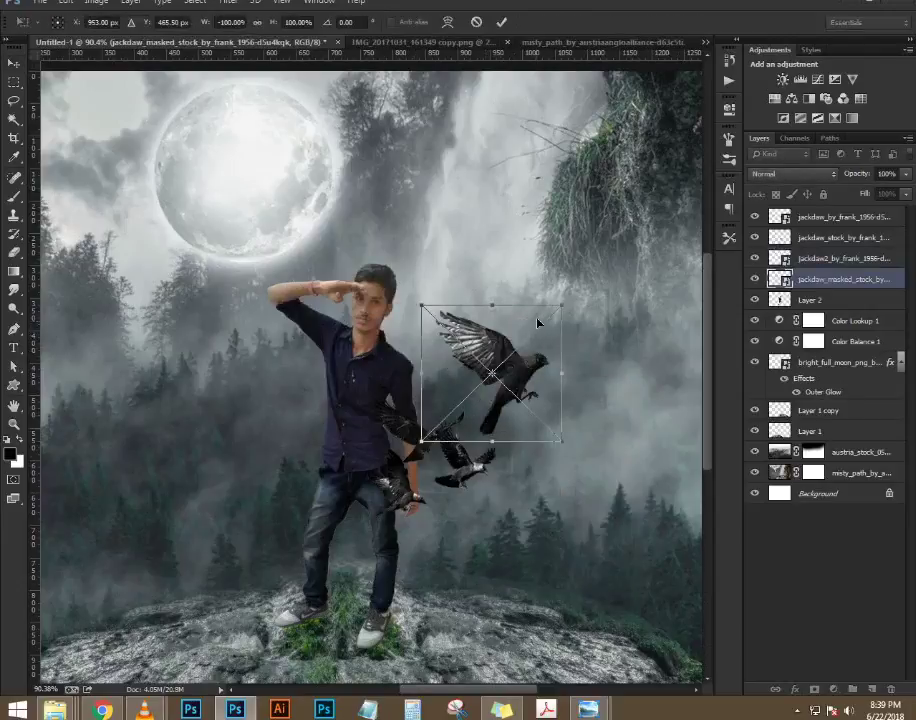
drag(563, 306, 425, 452)
scroll(502, 378, up, 2)
scroll(503, 379, up, 1)
key(Return)
- Duplicate the jackdaw2 bird and shrink the copy, placing it just above the original's outer wing
click(424, 495)
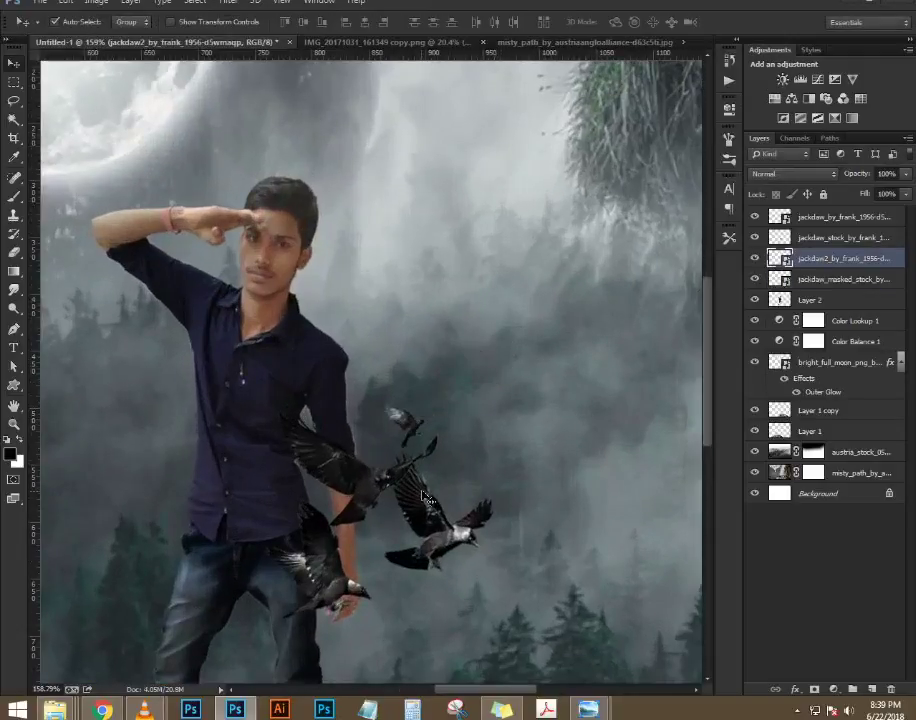
key(ctrl+j)
key(ctrl+t)
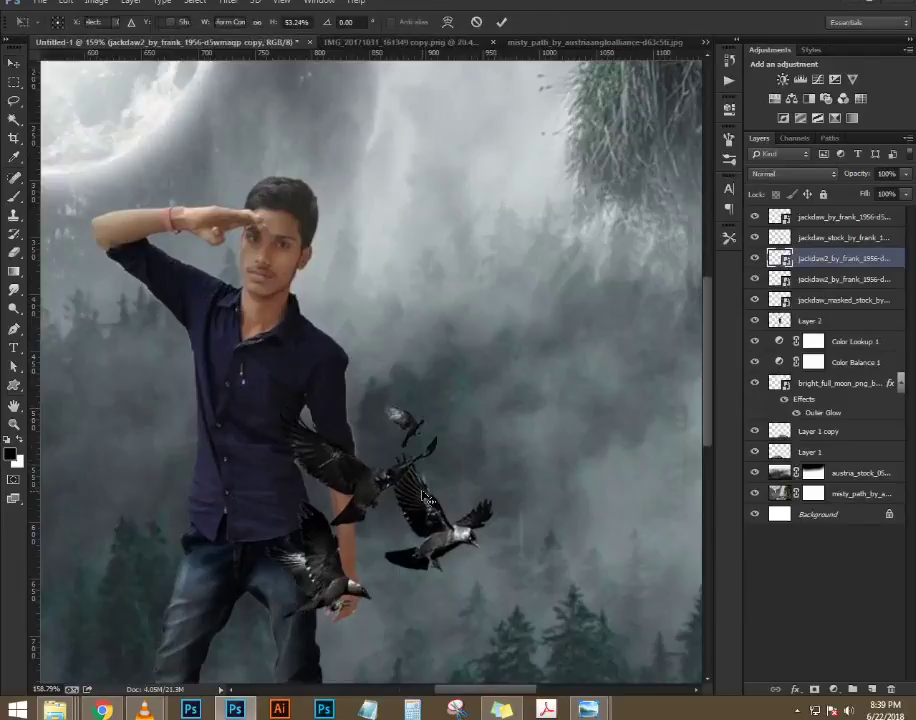
mouse_move(497, 450)
mouse_down()
mouse_move(467, 483)
mouse_move(481, 450)
mouse_up()
key(Return)
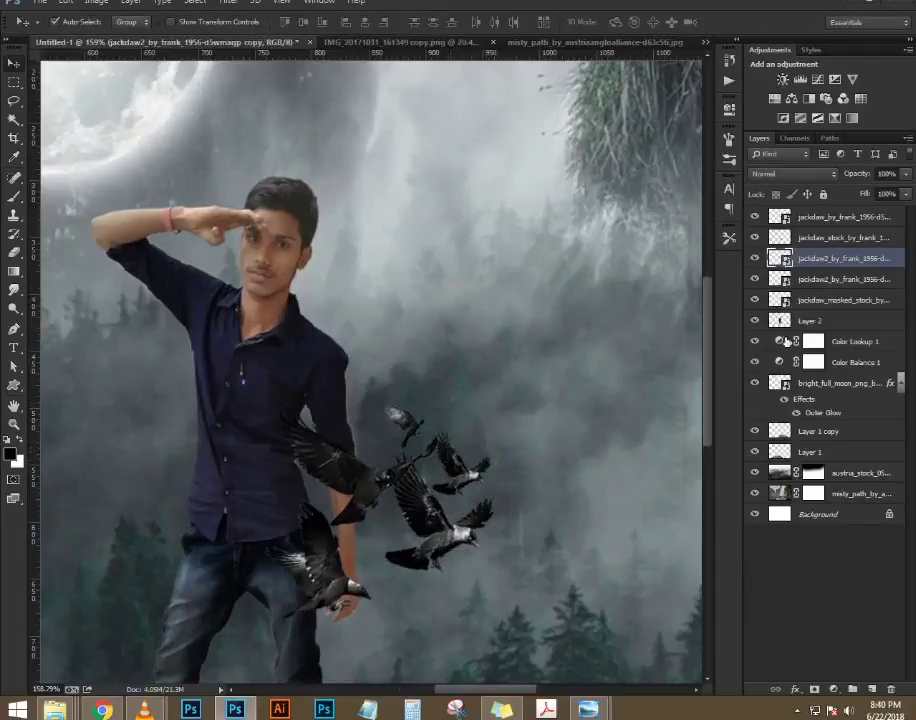
- Group the five jackdaw layers and expand the group
click(861, 303)
shift+click(836, 220)
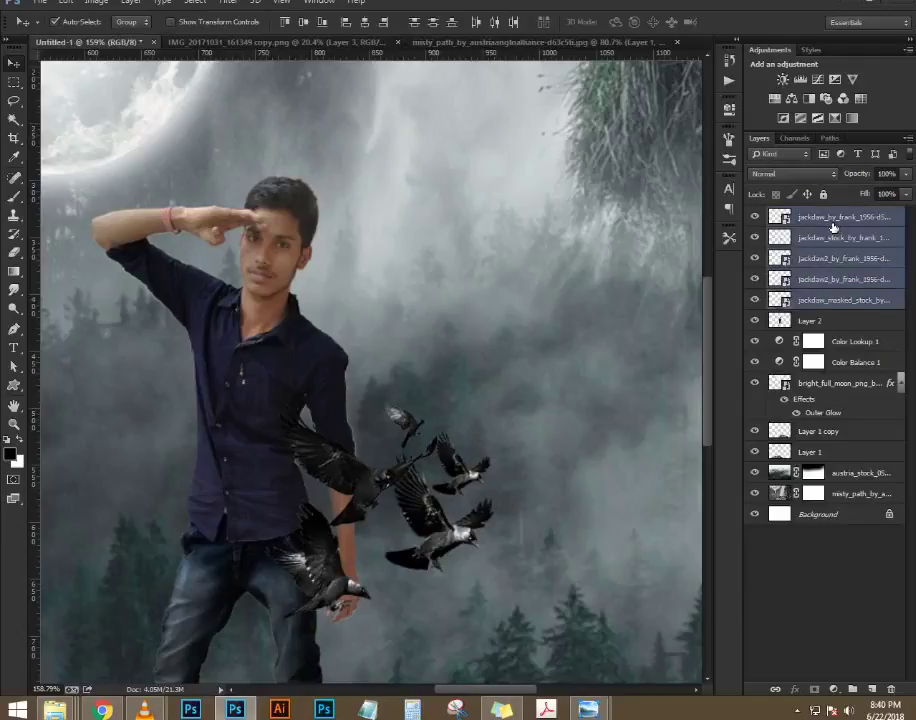
key(ctrl+g)
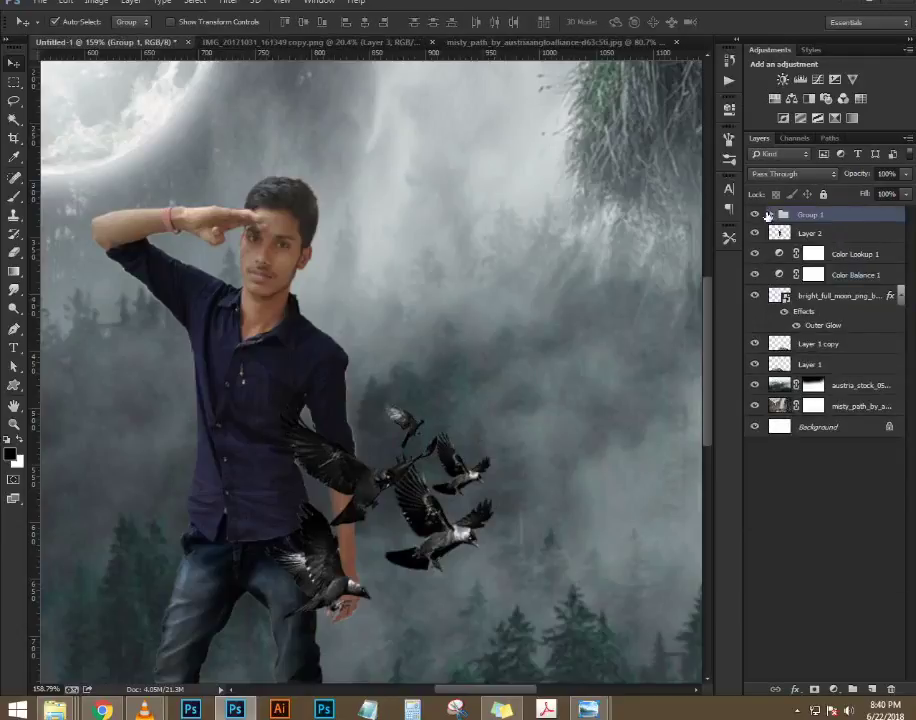
click(772, 215)
- Duplicate the large jackdaw at the man's forearm, shrink the copy and place it above the flock
click(847, 236)
click(376, 495)
click(818, 235)
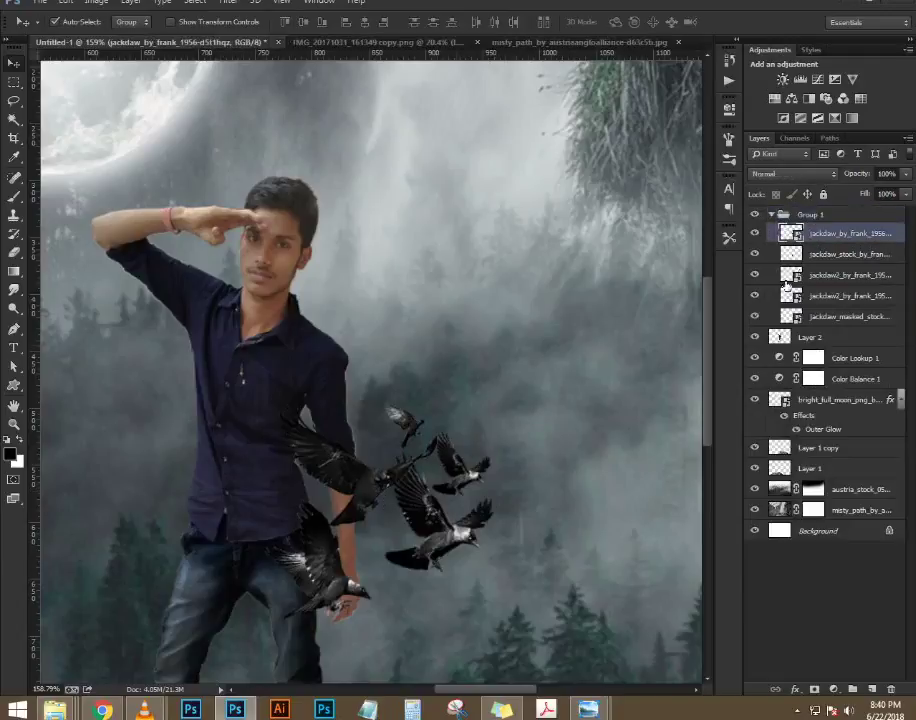
key(ctrl+t)
key(Return)
key(ctrl+j)
key(ctrl+t)
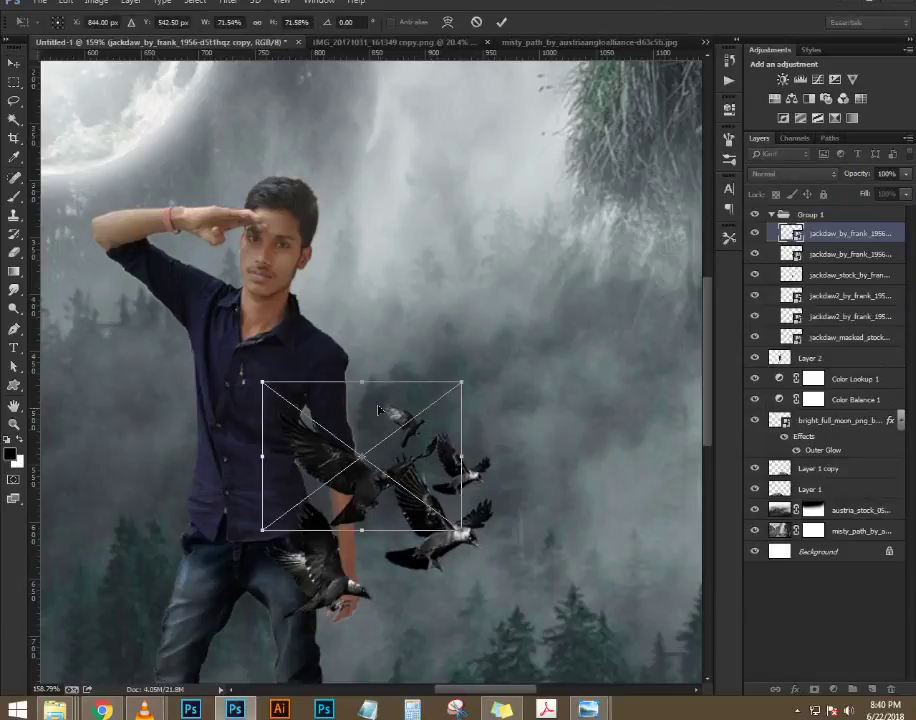
drag(462, 381, 406, 400)
drag(377, 437, 430, 358)
key(Return)
key(ctrl+0)
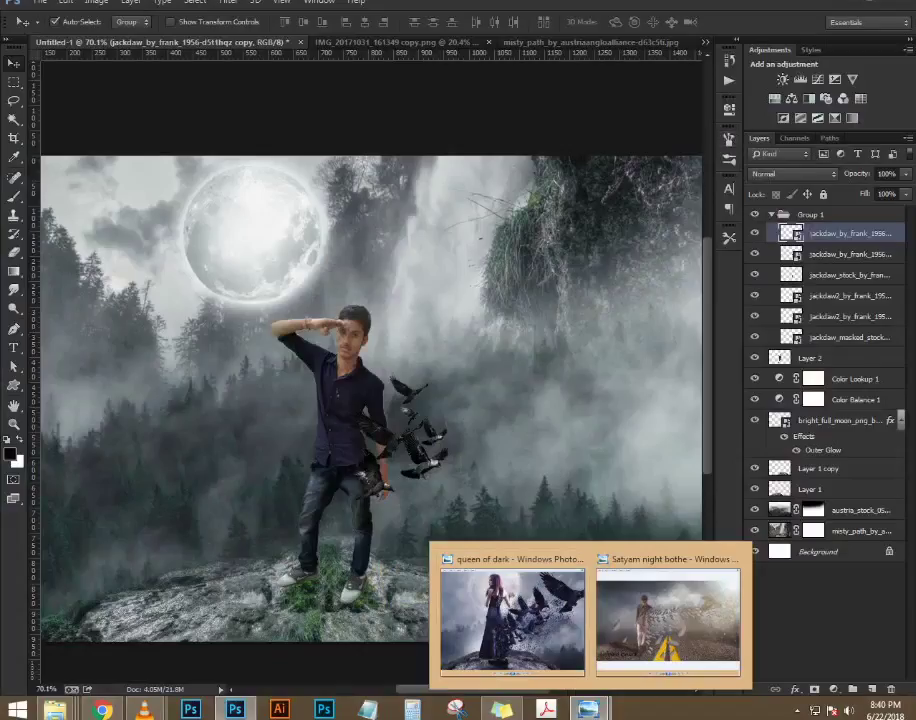
- Shift the whole jackdaw group slightly outward from the man's body
scroll(402, 443, up, 10)
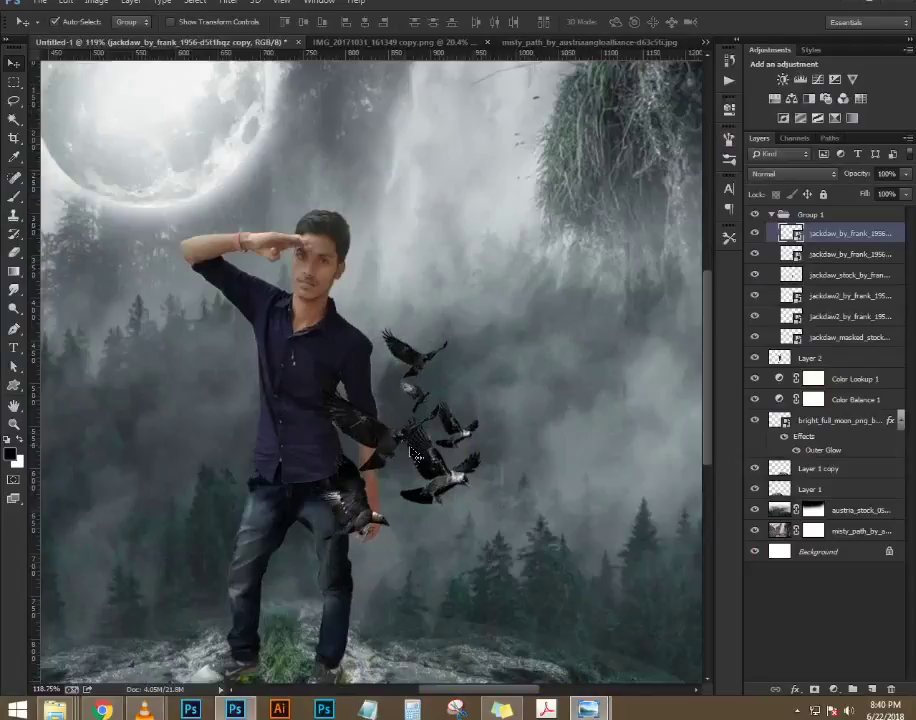
scroll(424, 536, up, 3)
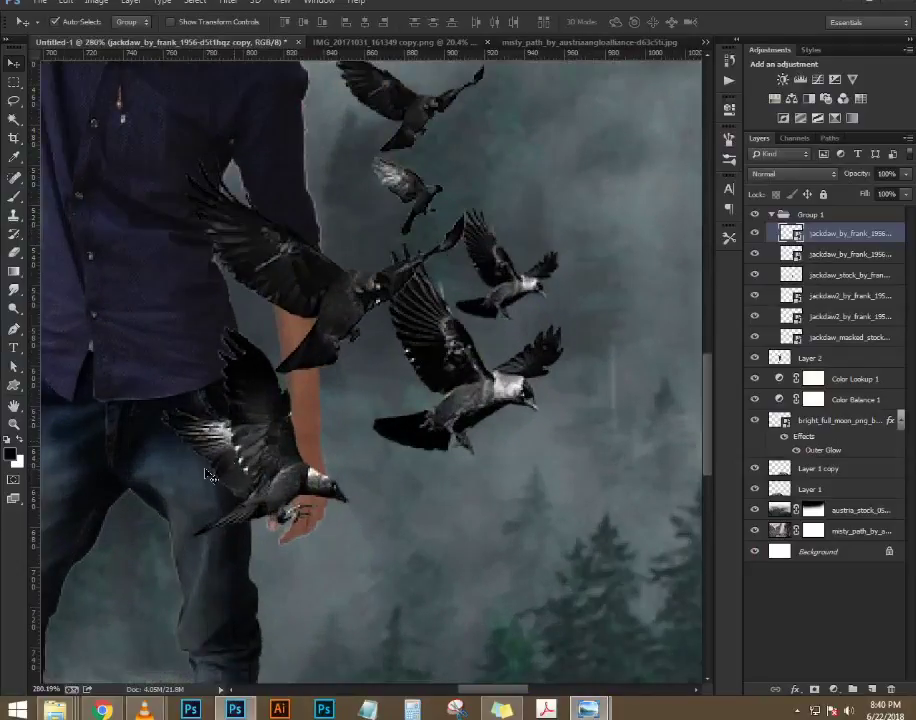
drag(229, 470, 267, 466)
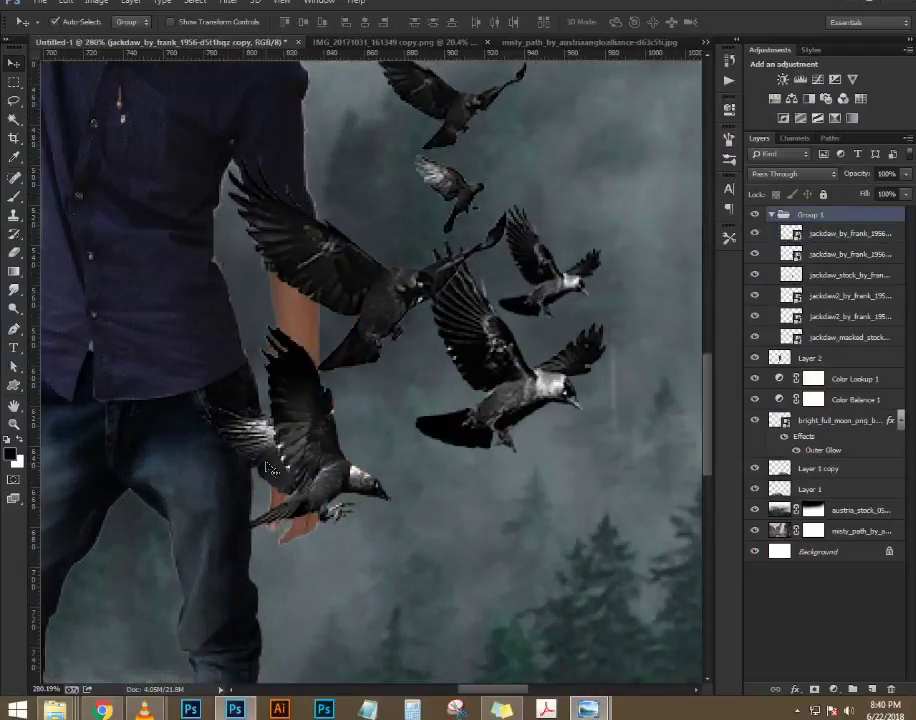
scroll(269, 470, down, 3)
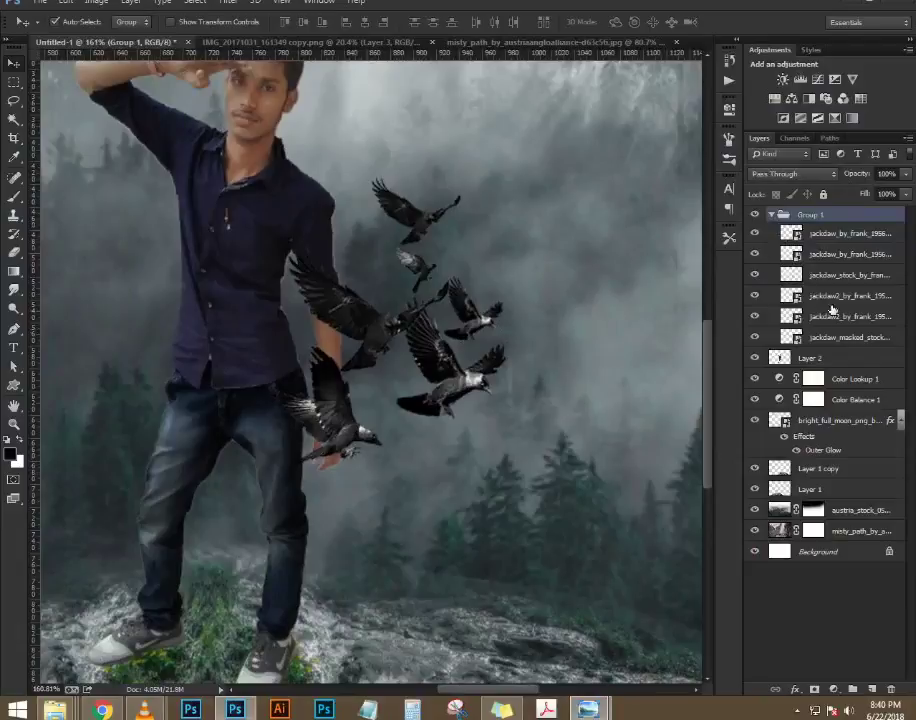
click(836, 340)
key(ctrl+t)
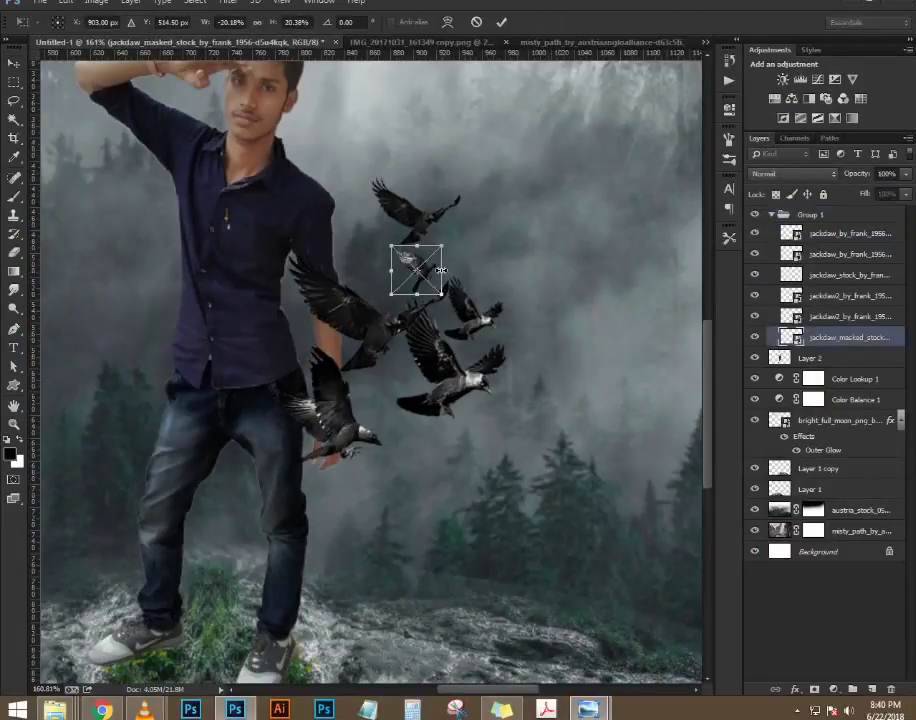
key(Return)
click(817, 237)
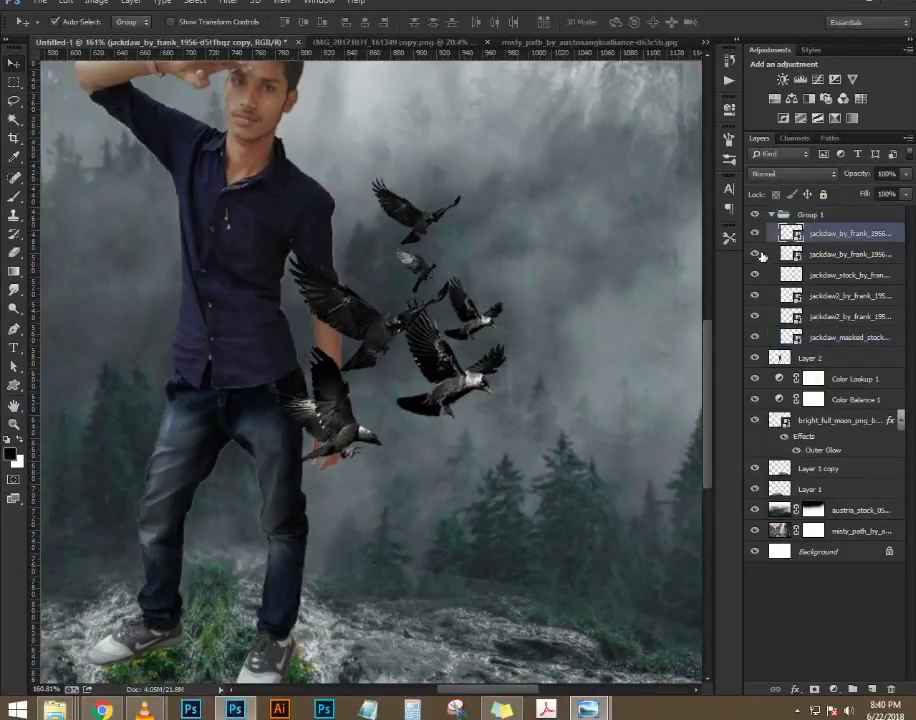
key(ctrl+t)
key(Return)
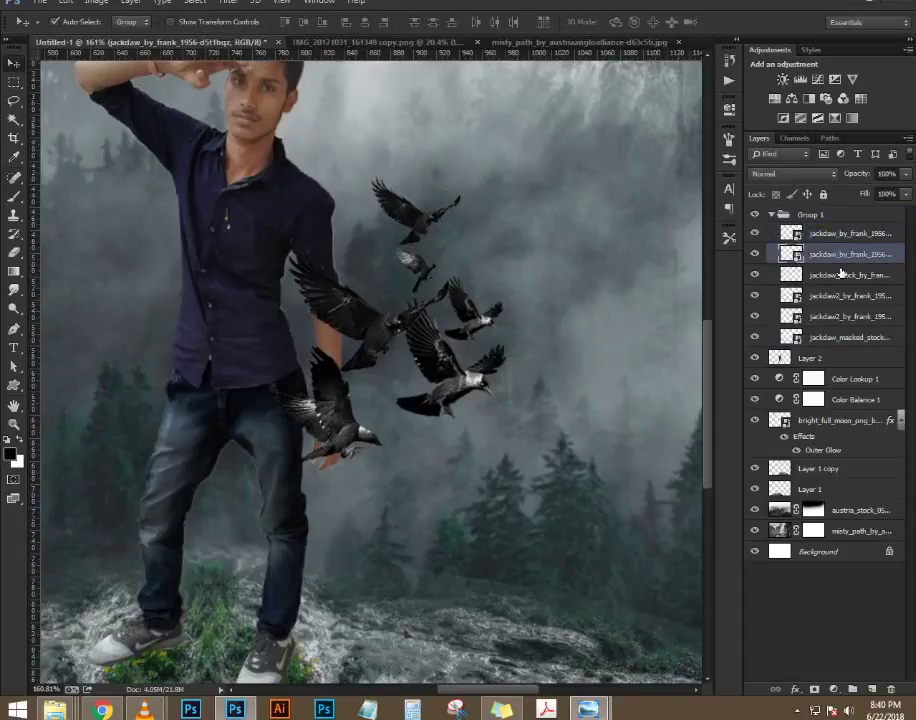
- Scale the jackdaw_stock bird over the man's hip down to a small size beside his wrist
click(840, 276)
key(ctrl+t)
scroll(396, 330, up, 3)
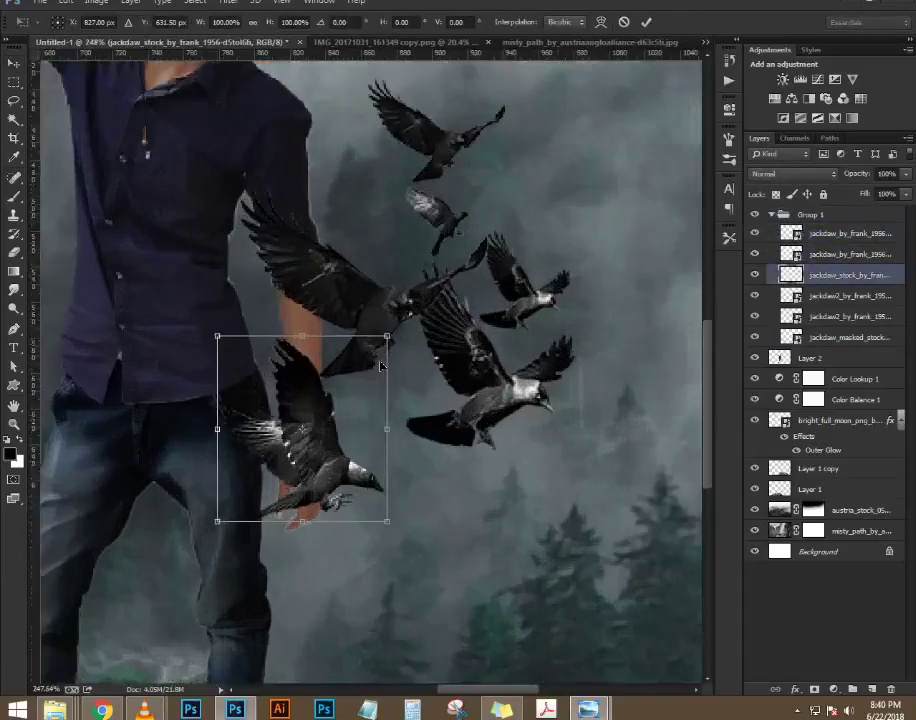
drag(388, 333, 286, 436)
key(Return)
- Duplicate the small jackdaw at the man's wrist twice, placing one copy above it and one below it along his hip
key(ctrl+j)
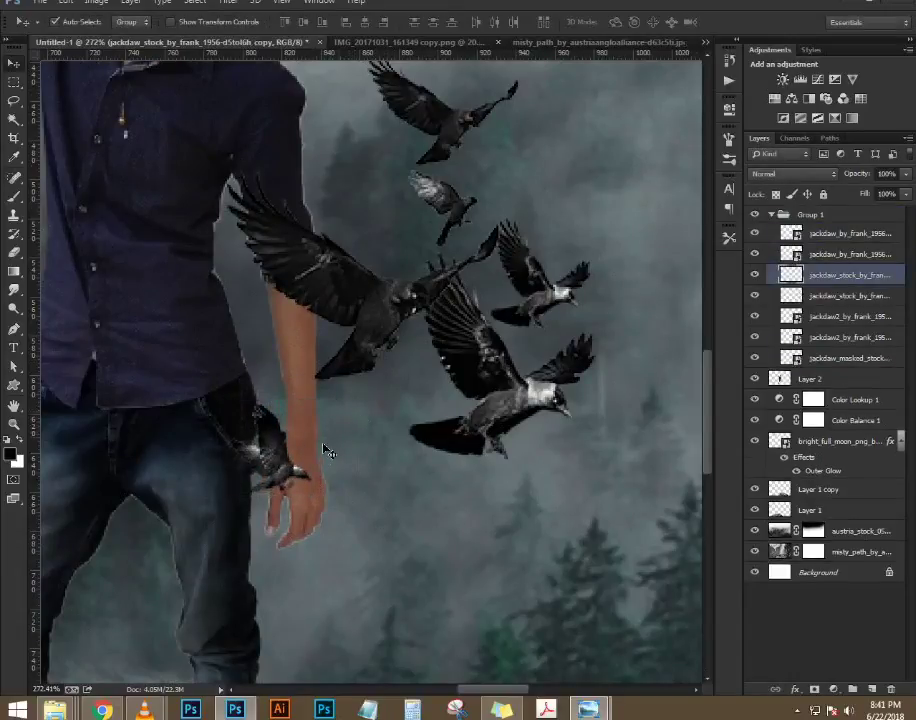
key(ctrl+t)
drag(309, 418, 357, 303)
drag(323, 376, 307, 470)
key(Return)
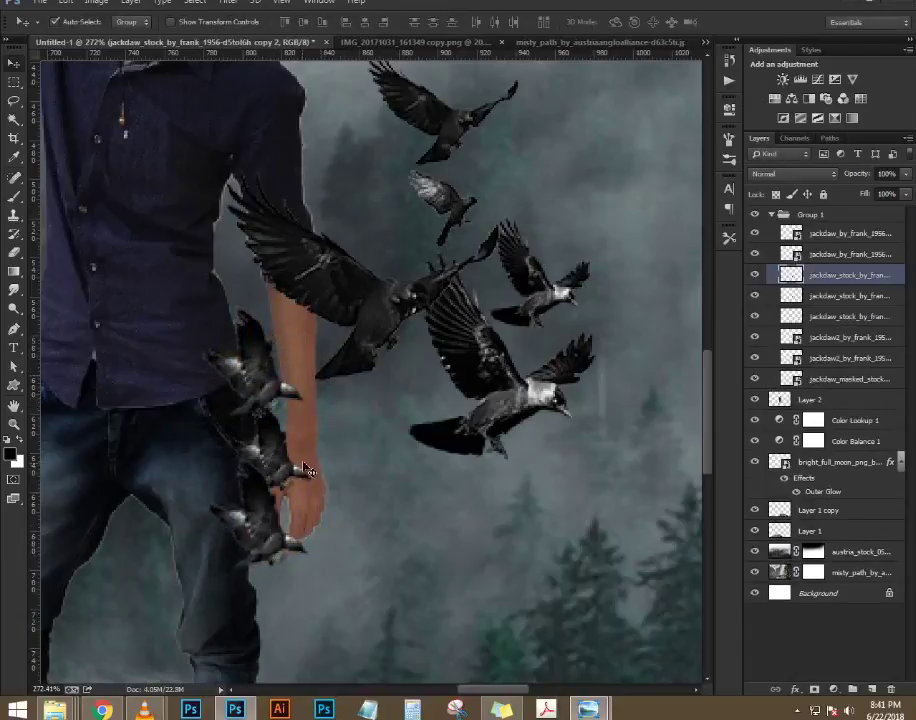
- Scale down the whole jackdaw group slightly and keep it against the man's lowered arm
scroll(305, 475, down, 3)
scroll(345, 362, up, 1)
click(362, 364)
key(ctrl+t)
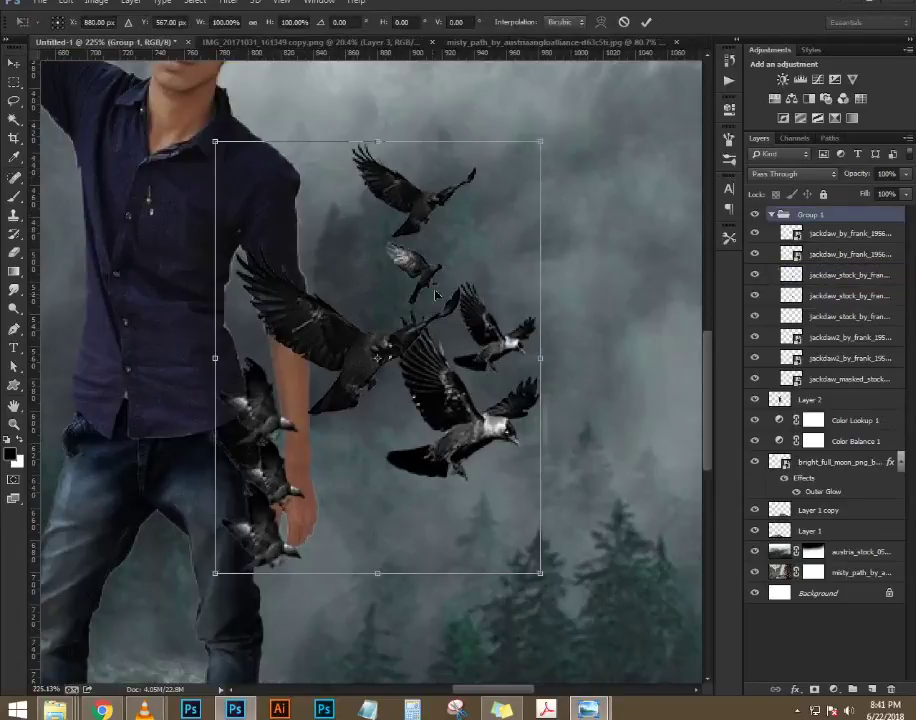
mouse_move(548, 137)
mouse_down()
mouse_move(497, 200)
mouse_move(536, 154)
mouse_up()
drag(509, 207, 503, 215)
key(Return)
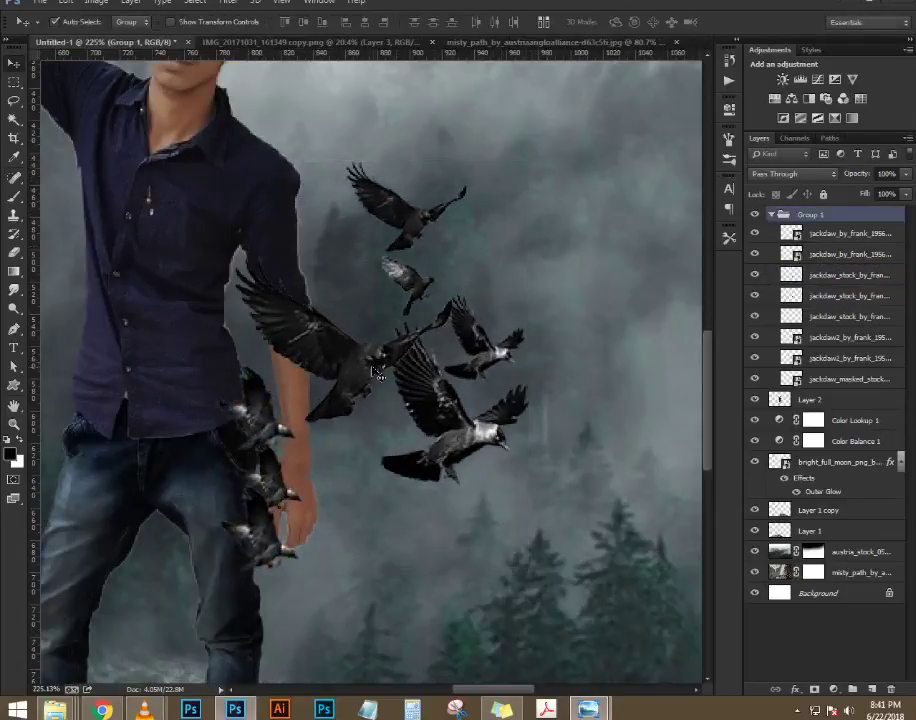
- Move the topmost jackdaw down against the man's upper arm, beside the smallest bird
click(812, 233)
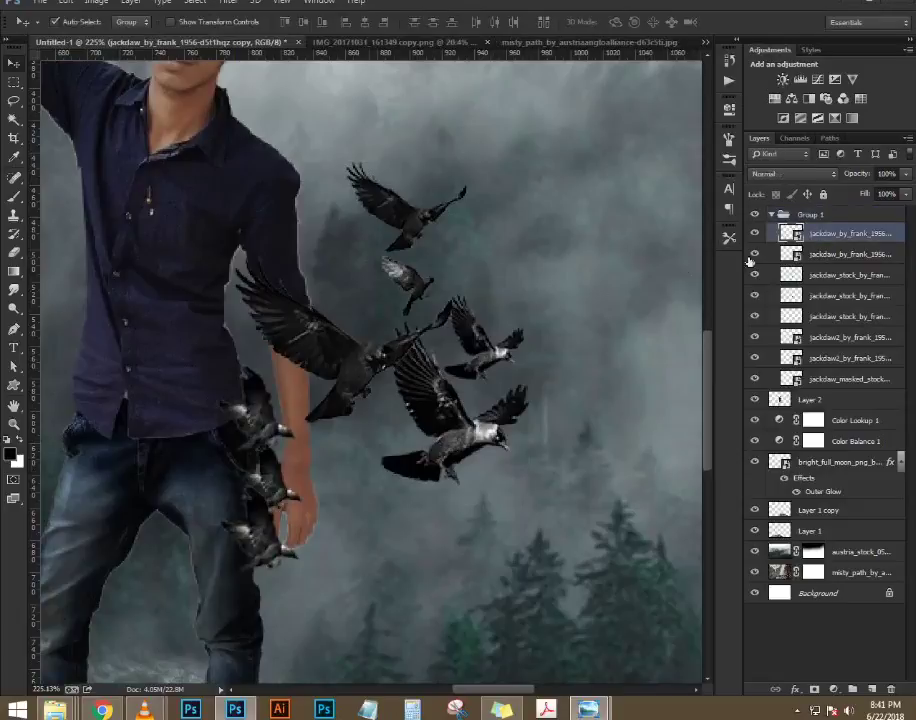
key(ctrl+t)
drag(447, 193, 384, 248)
key(Return)
- Scale the larger jackdaw2 bird to about 32% and place it over the man's lowered forearm
click(373, 359)
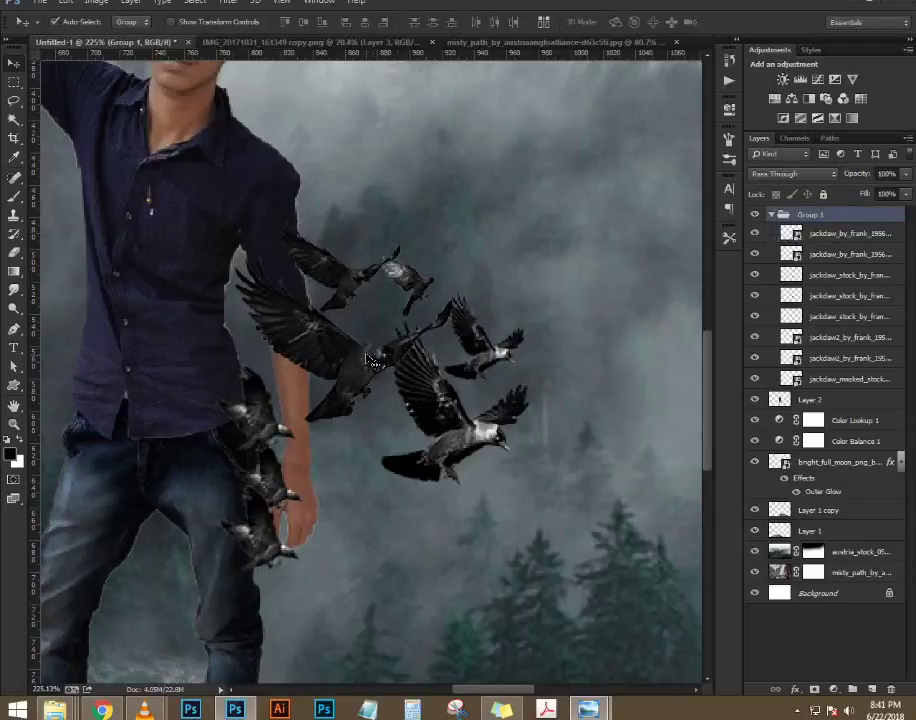
click(858, 362)
key(ctrl+t)
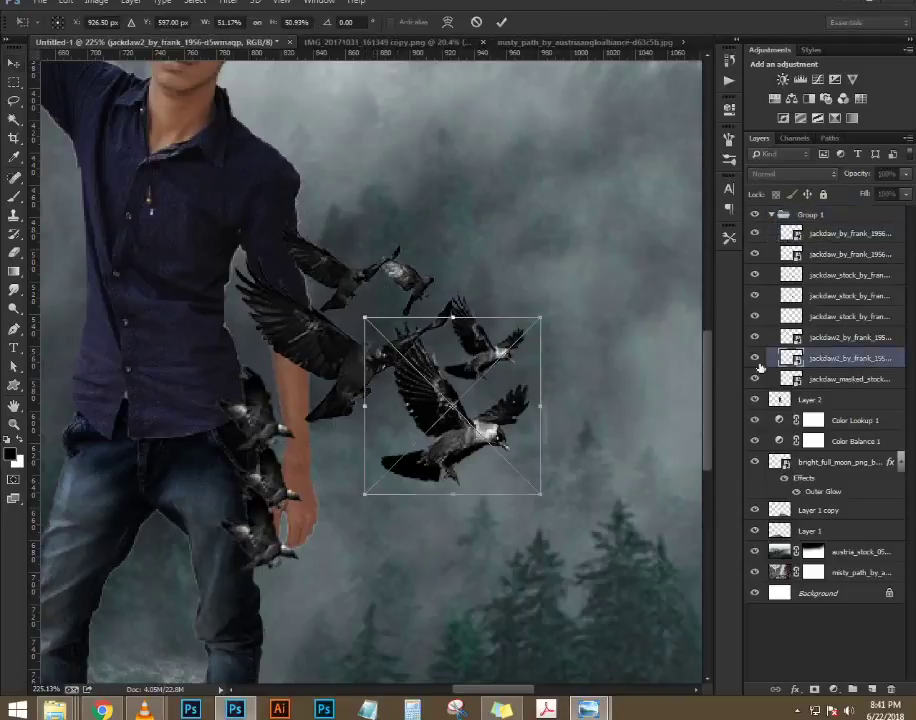
drag(453, 434, 373, 464)
drag(454, 335, 419, 374)
drag(363, 429, 345, 458)
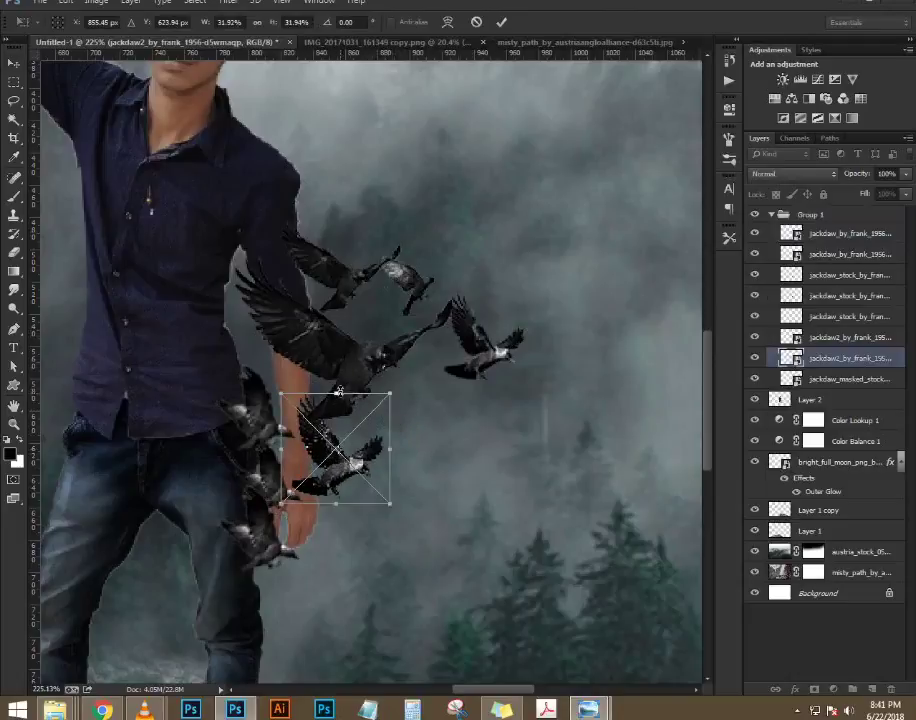
key(Return)
- Ungroup the jackdaw layers of Group 1 and select the layer of the large jackdaw at the forearm
click(380, 377)
right_click(800, 221)
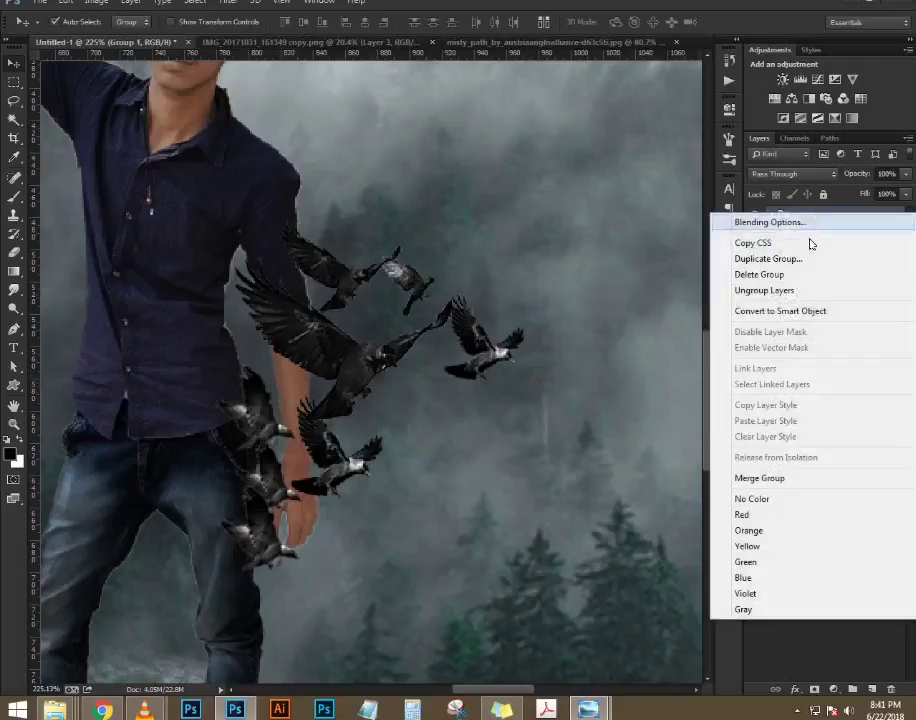
click(763, 290)
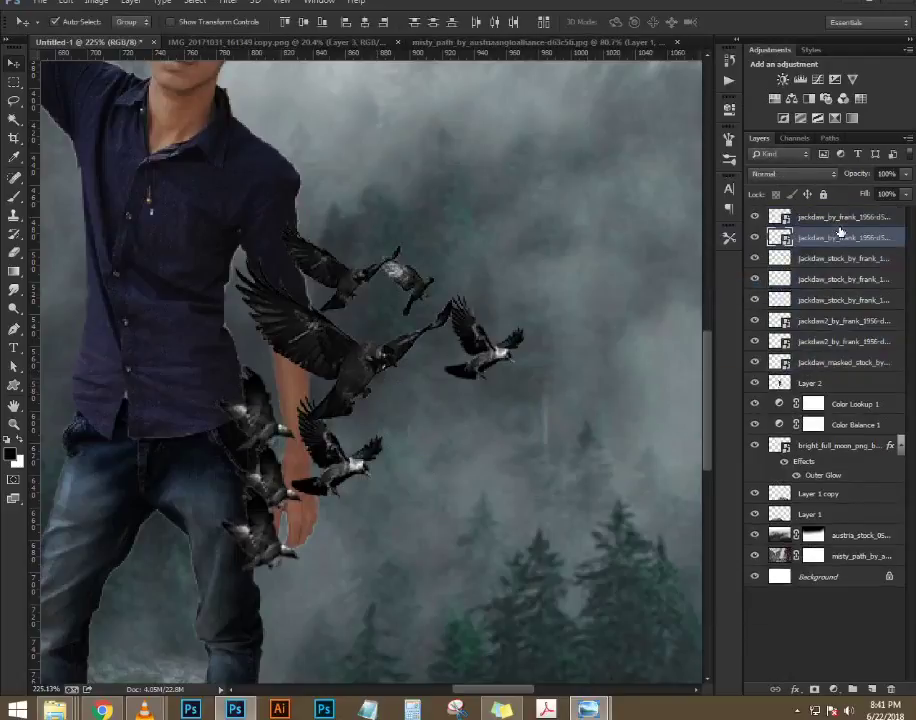
click(840, 237)
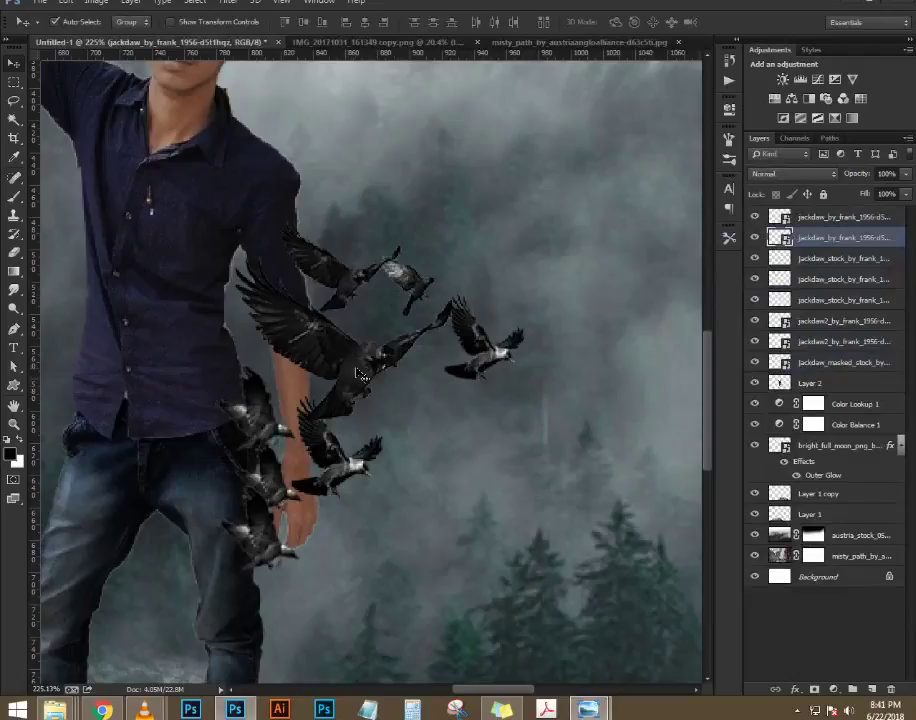
- Switch to Windows Photo Viewer and examine how the birds and feathers disperse from the man in the reference composite
click(855, 8)
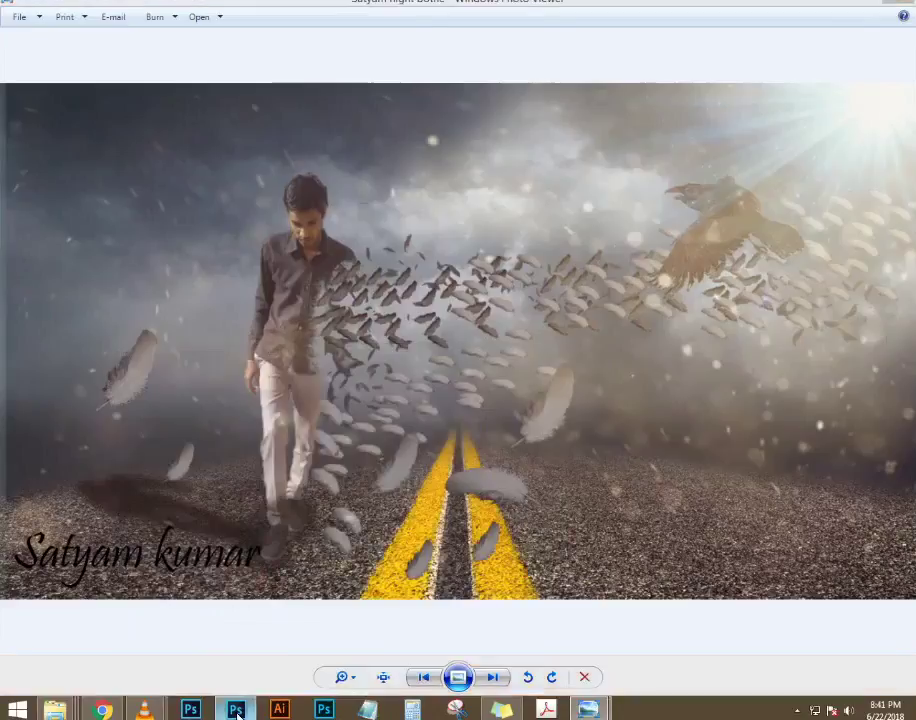
- Switch back to Photoshop, scale the large jackdaw at the forearm to about 30% and place it at the man's elbow
click(235, 709)
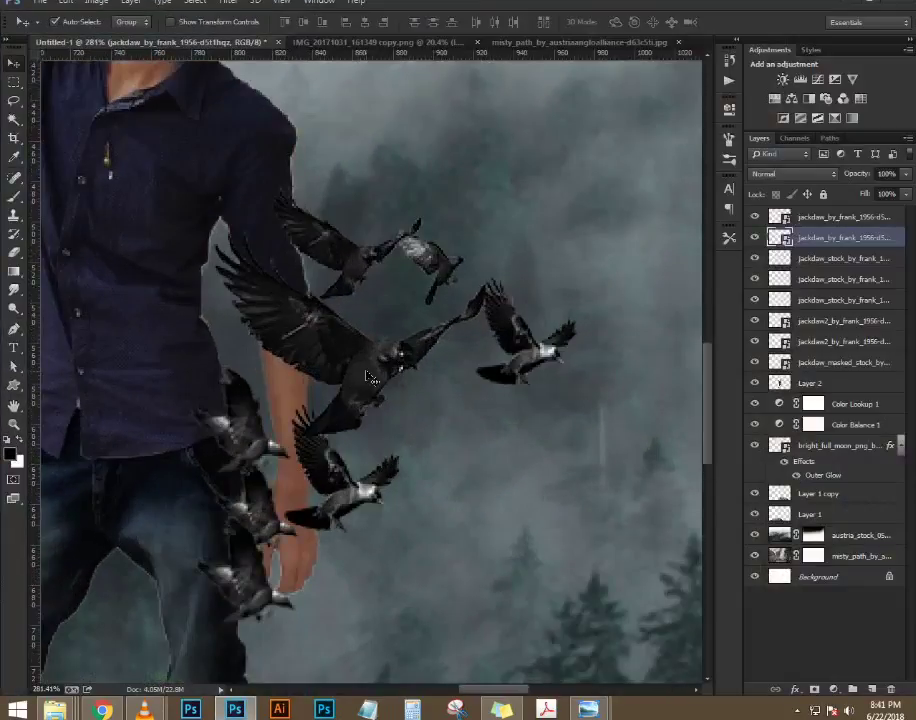
key(ctrl+t)
drag(523, 194, 470, 236)
drag(404, 350, 357, 382)
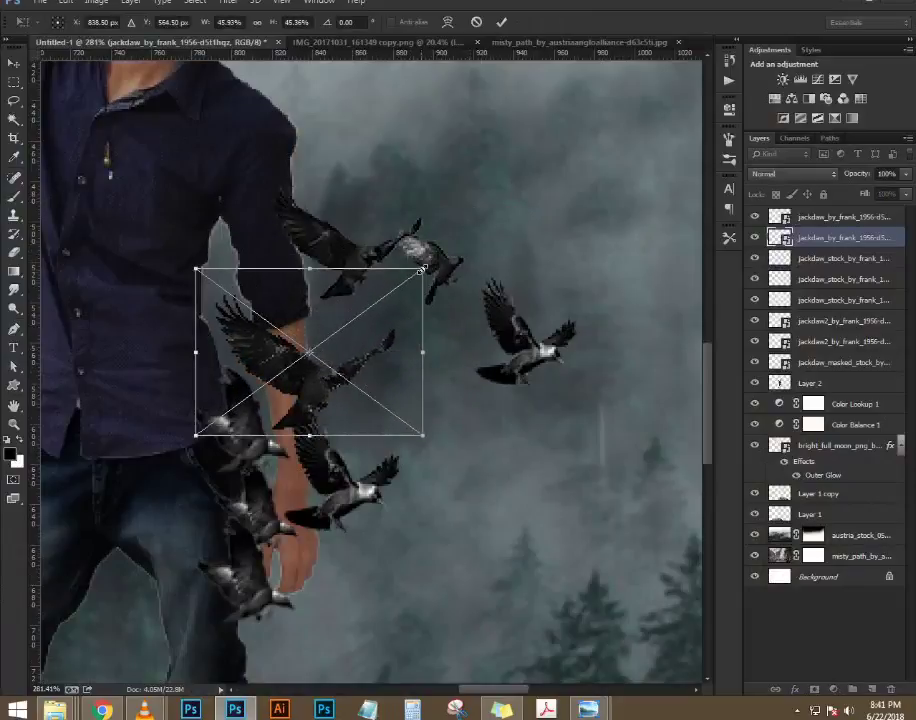
drag(418, 271, 389, 298)
key(Return)
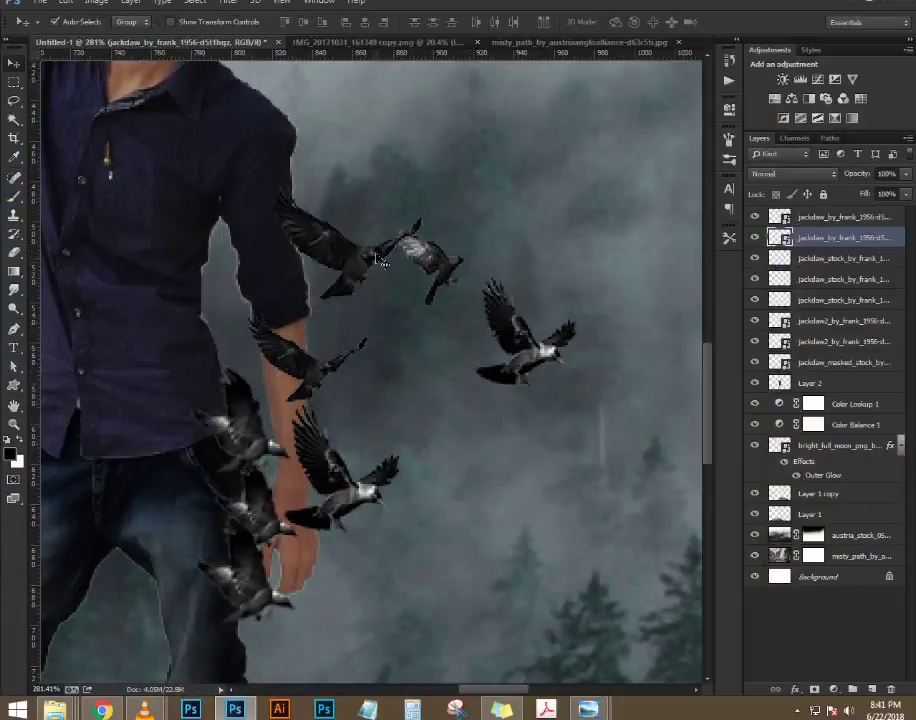
- Gather the loose birds closer: one jackdaw beside the forearm, the outermost one at the thigh and the smallest one at the waist
drag(377, 255, 403, 396)
scroll(399, 383, down, 8)
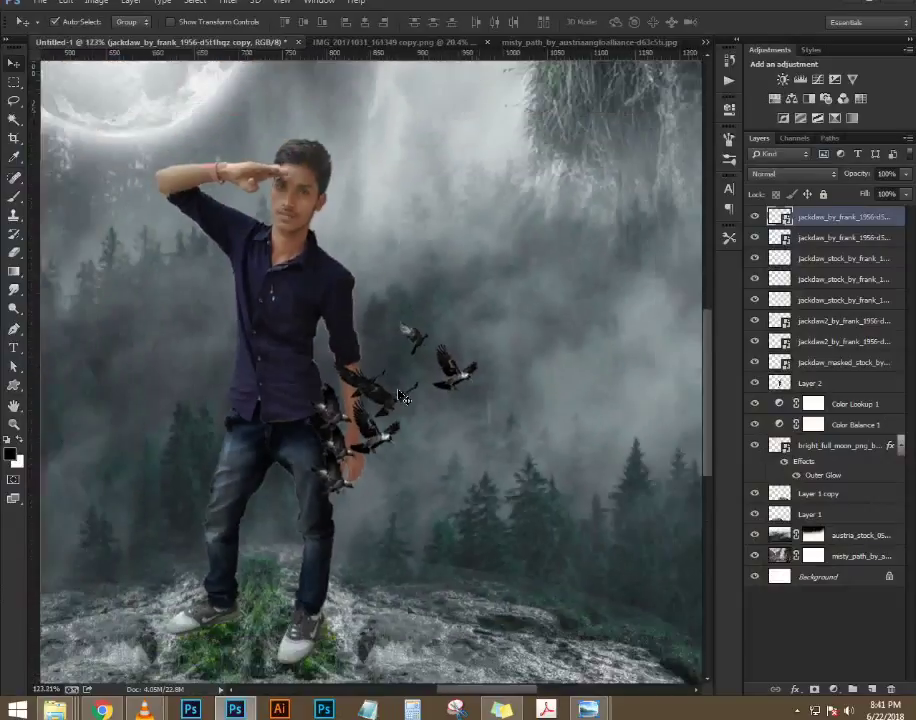
scroll(399, 383, up, 2)
drag(483, 367, 352, 525)
drag(437, 306, 320, 368)
click(387, 397)
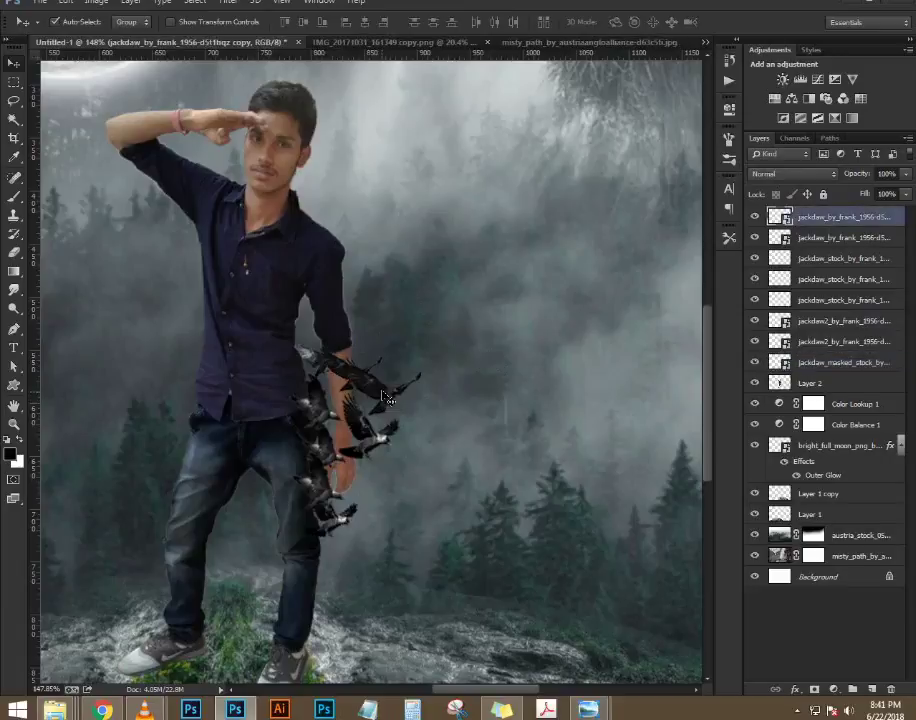
- Duplicate the jackdaw beside the forearm twice, moving the first copy up and outward past the elbow
key(ctrl+j)
key(ctrl+t)
drag(387, 392, 423, 340)
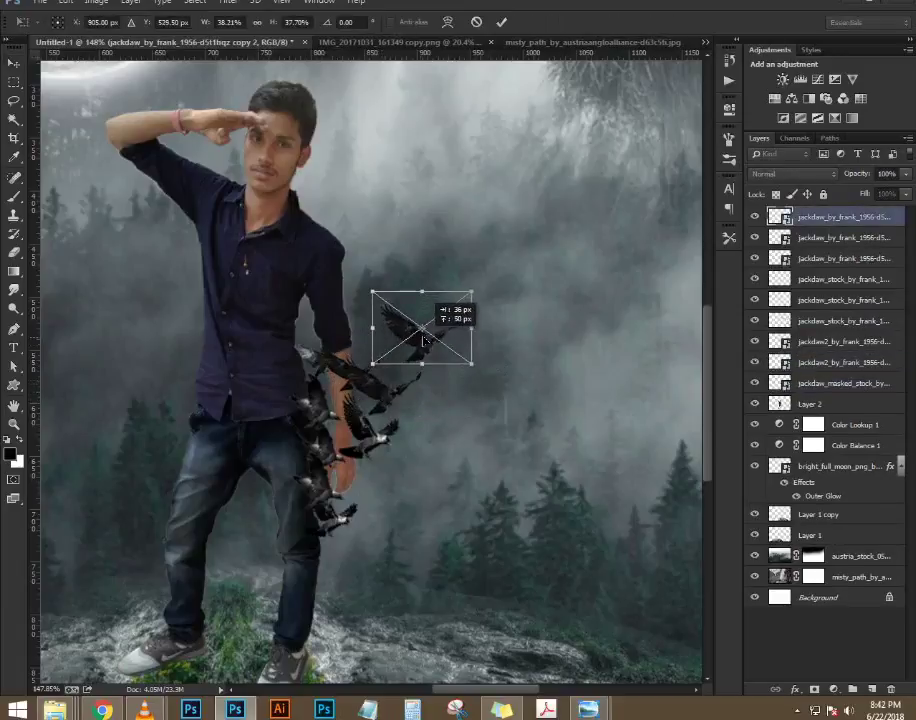
key(Return)
key(ctrl+j)
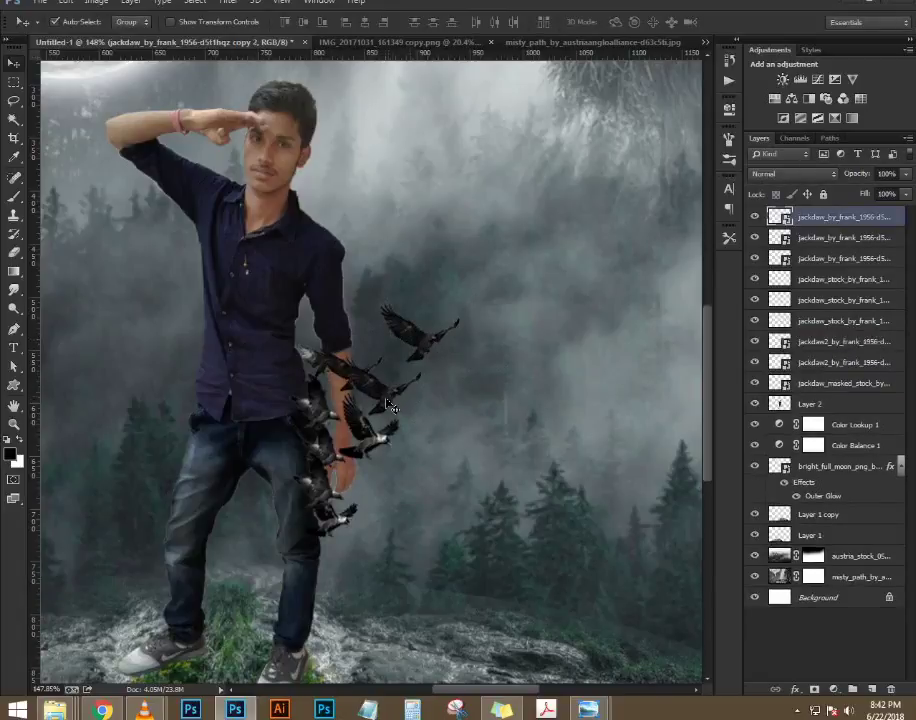
key(ctrl+[)
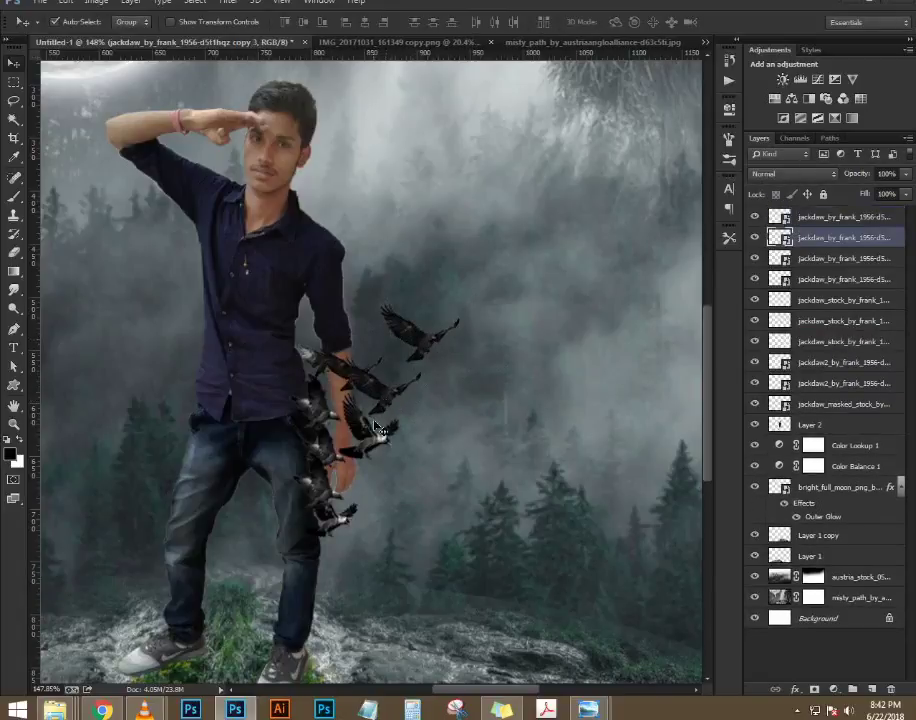
- Duplicate the jackdaw2 bird over the forearm, scale the copy to about 46% and place it just outside the man's hand
drag(378, 435, 413, 478)
key(ctrl+t)
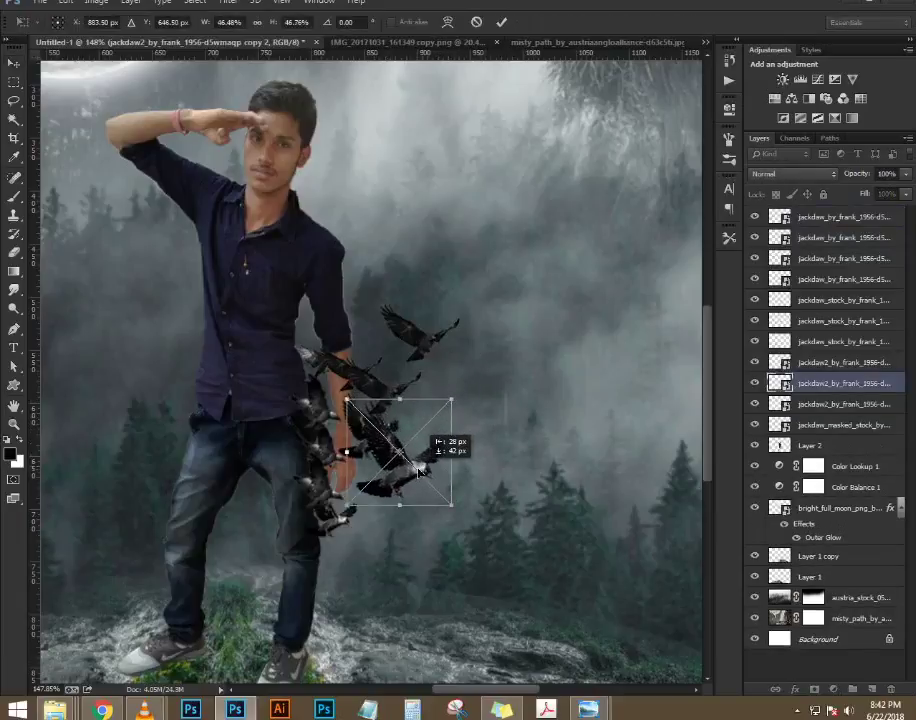
key(Return)
- Duplicate a jackdaw_stock bird at the hip, move the copy outside the forearm flock and enlarge it
scroll(330, 450, up, 5)
drag(315, 503, 578, 418)
scroll(537, 366, down, 2)
key(ctrl+t)
key(Return)
- Select the layer of the small jackdaw at the elbow and duplicate it in place
scroll(570, 380, down, 1)
scroll(570, 378, up, 1)
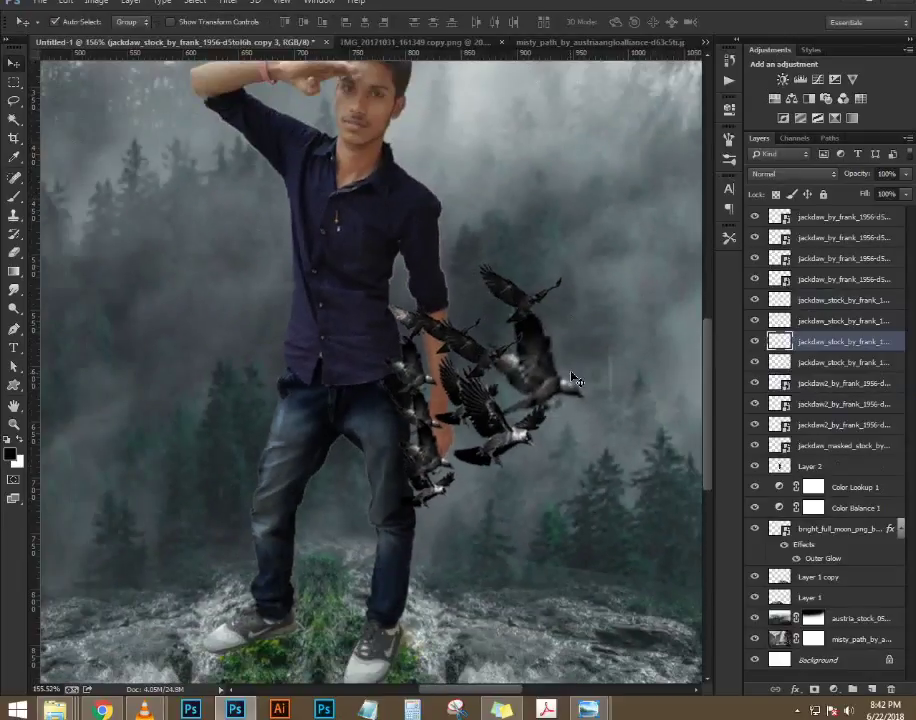
scroll(570, 376, down, 1)
scroll(568, 374, up, 1)
drag(568, 374, 461, 382)
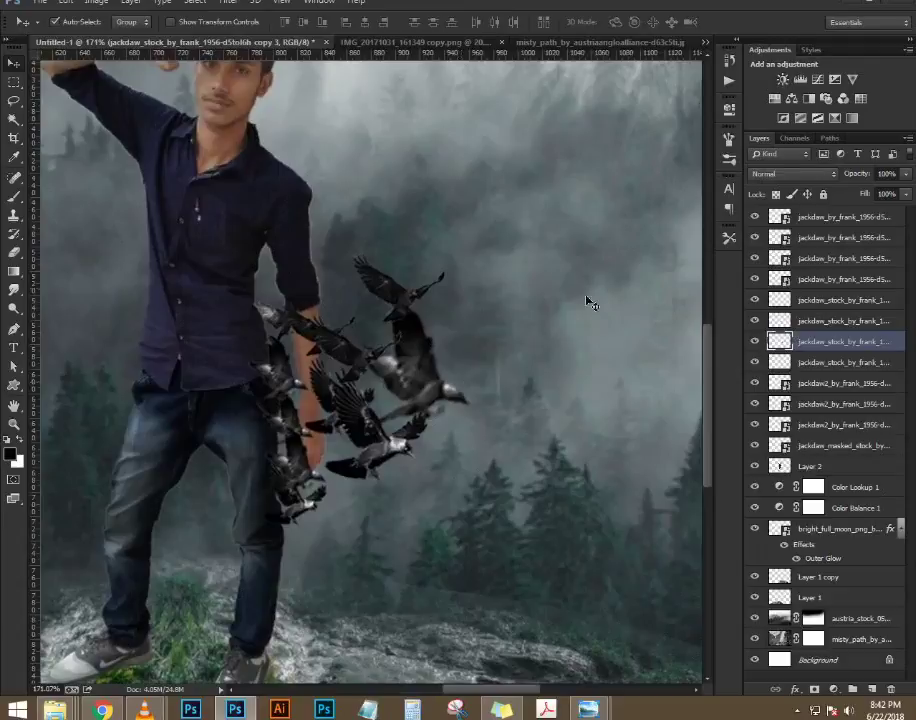
click(820, 282)
key(ctrl+t)
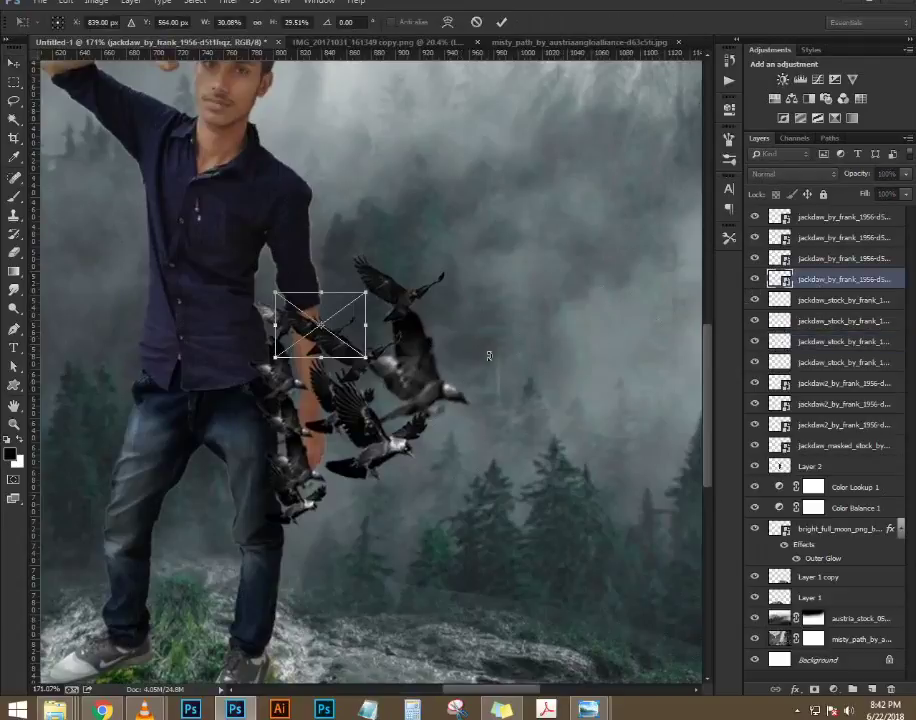
key(Return)
key(ctrl+j)
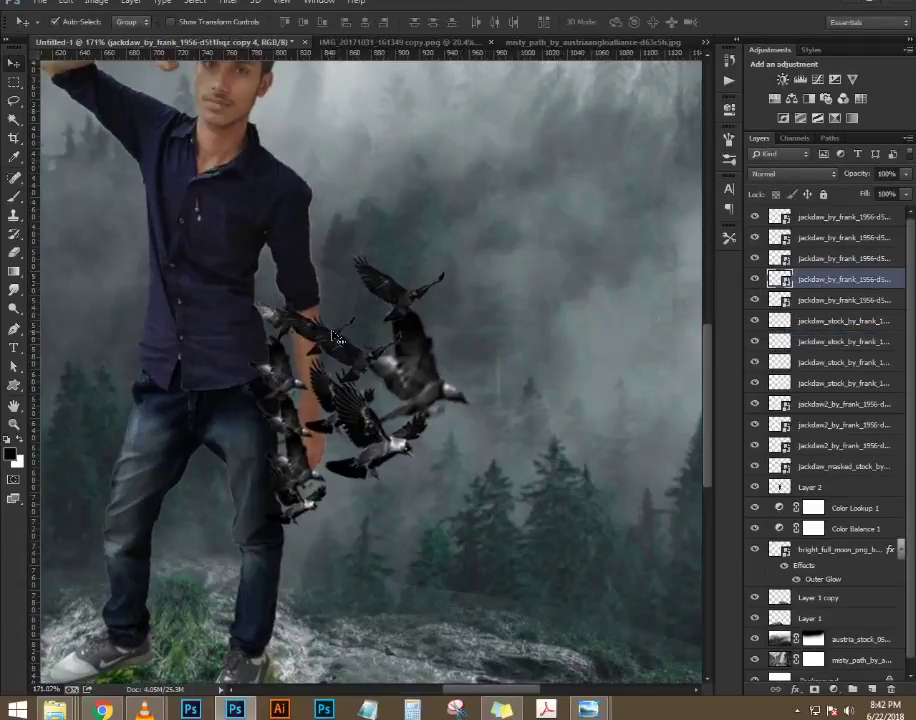
- Move the spare jackdaw copy from the forearm to the flock's lower outer edge and scale it to about 62%
drag(336, 340, 470, 450)
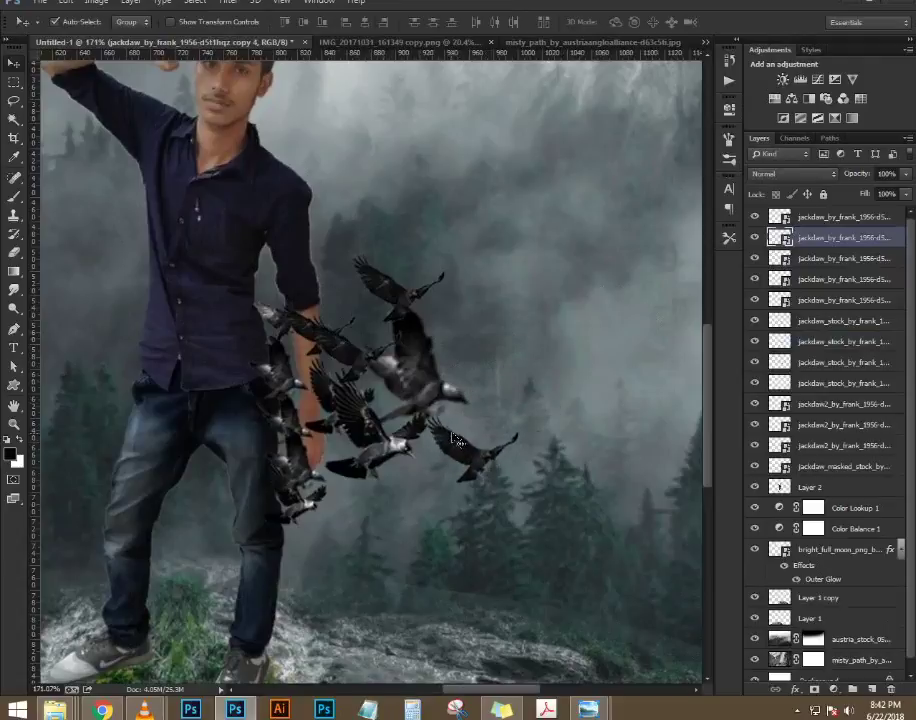
key(ctrl+t)
drag(531, 485, 568, 511)
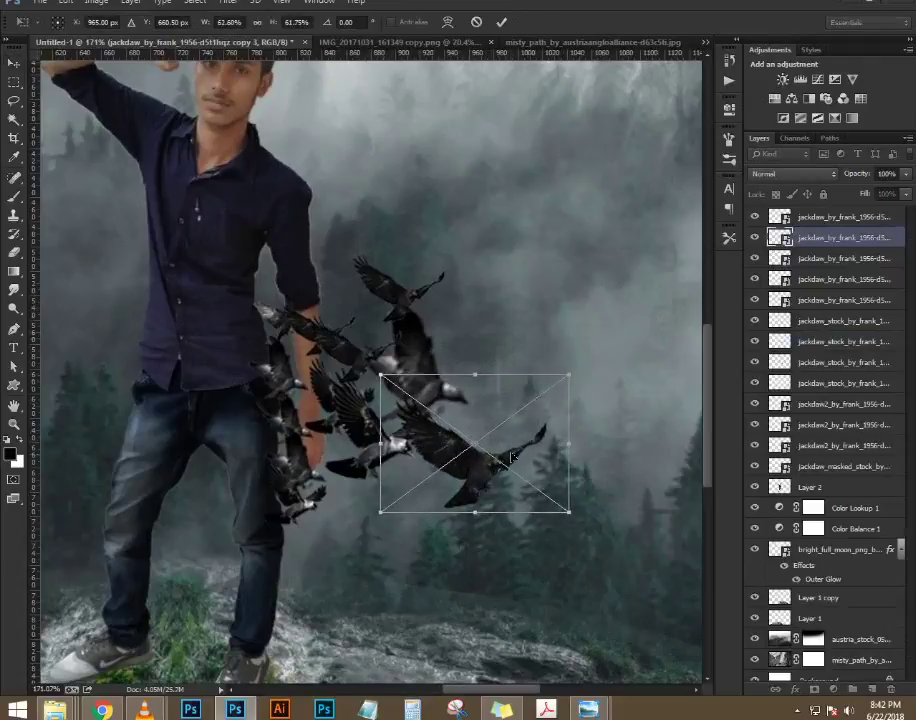
key(Return)
scroll(508, 466, down, 10)
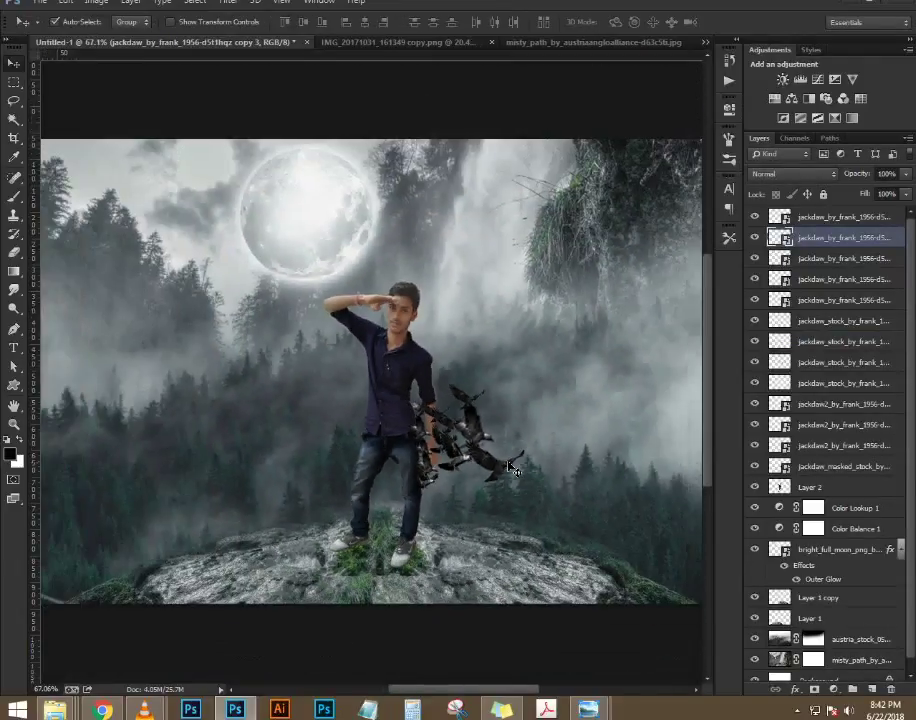
scroll(540, 434, up, 4)
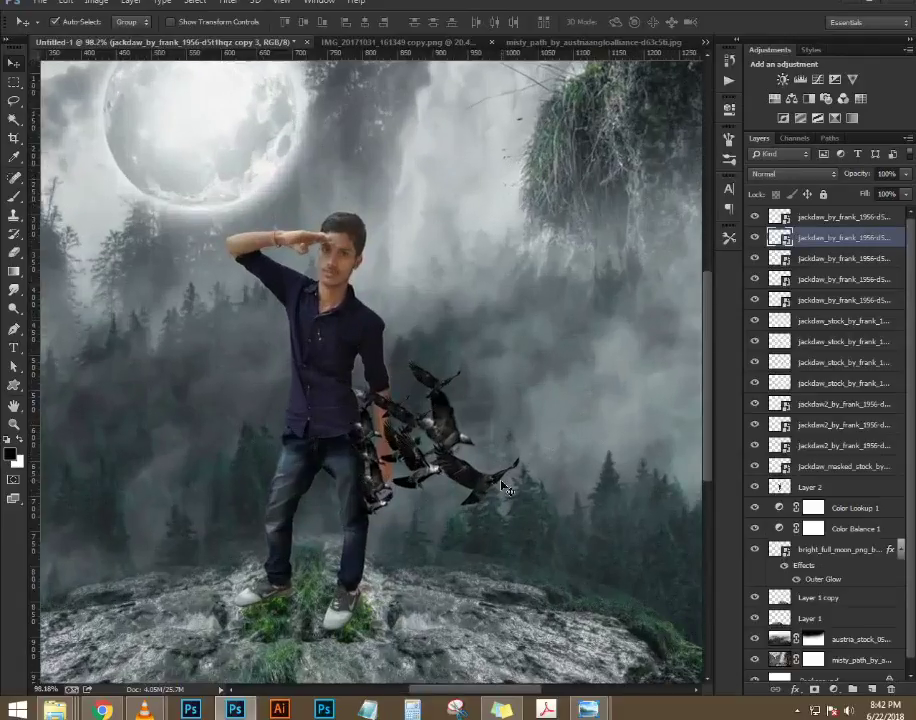
click(424, 481)
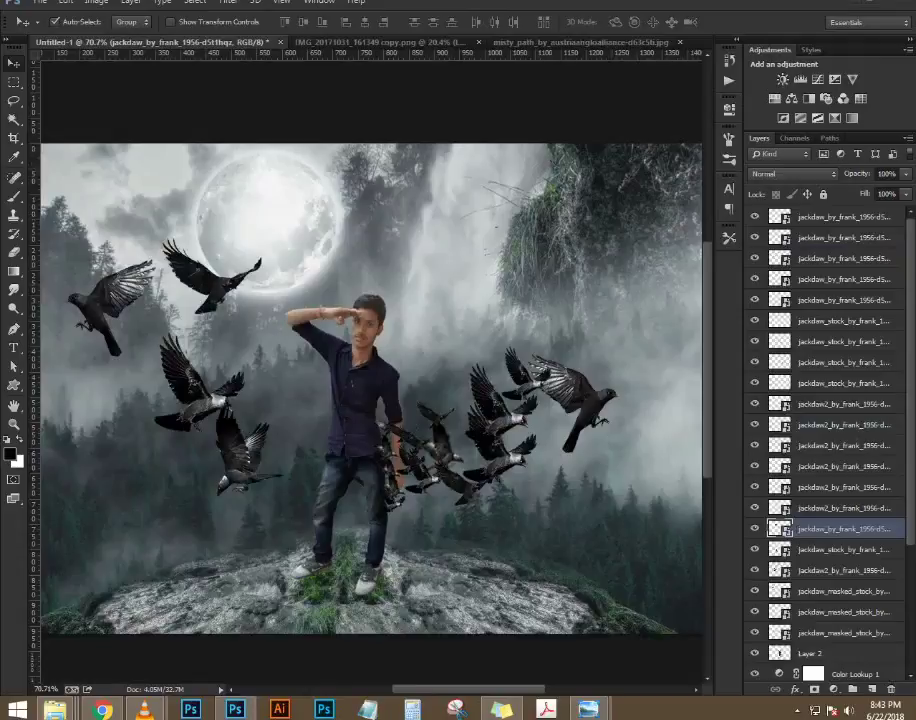
- Move the jackdaw2 bird from the man's far side onto his upper arm and scale it down to fit the flock
drag(209, 395, 400, 414)
scroll(404, 412, up, 5)
key(ctrl+t)
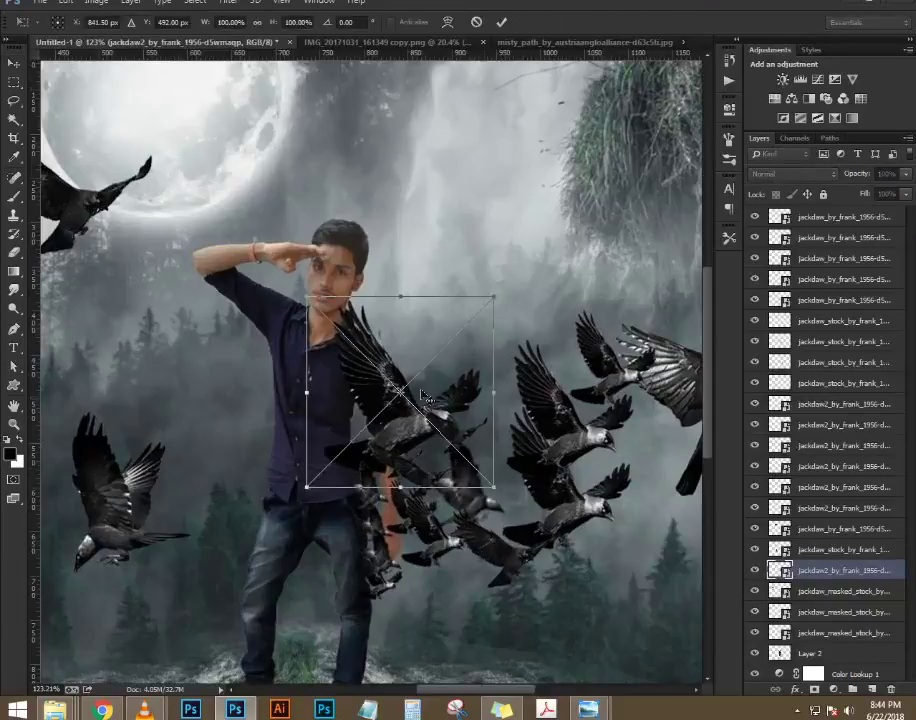
drag(491, 302, 456, 336)
drag(414, 401, 405, 413)
key(Return)
key(Return)
scroll(352, 407, down, 3)
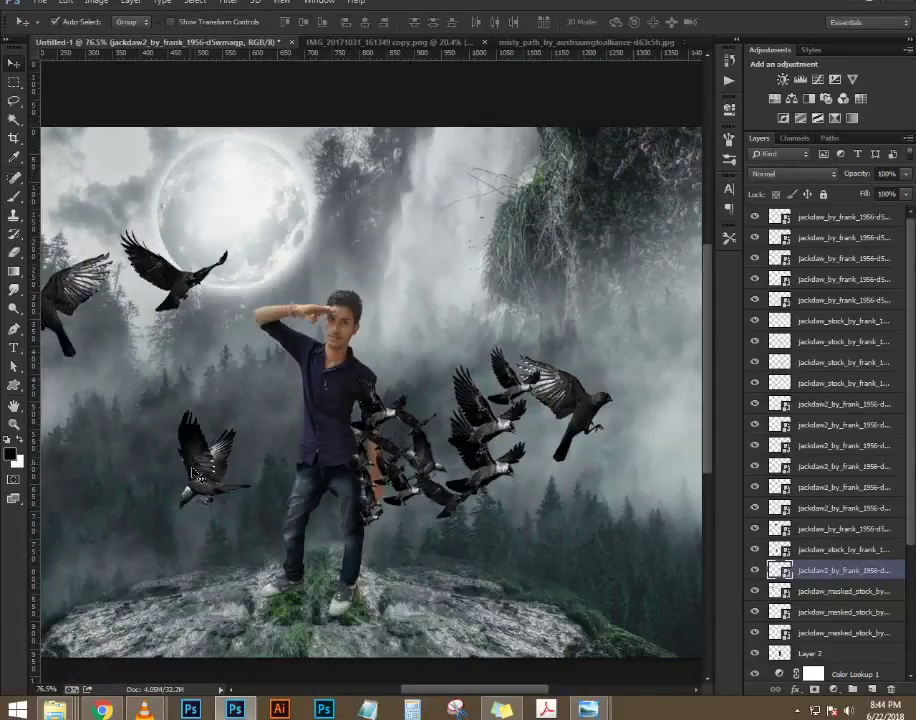
- Bring the jackdaw beside the moon over to the outer flock, and shrink the outermost masked jackdaw into that flock's edge
drag(207, 368, 293, 404)
drag(266, 327, 380, 407)
click(432, 433)
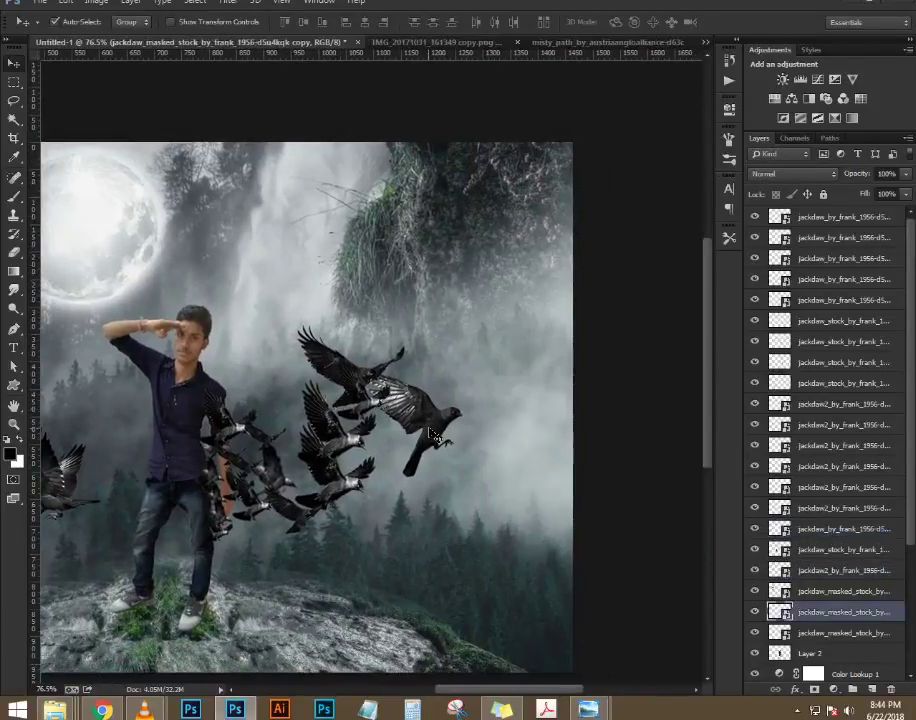
key(ctrl+t)
drag(469, 479, 388, 442)
key(Return)
- Shift the small jackdaw2 bird outward, then move the spread-winged jackdaw to the flock's outer end and enlarge it
click(366, 395)
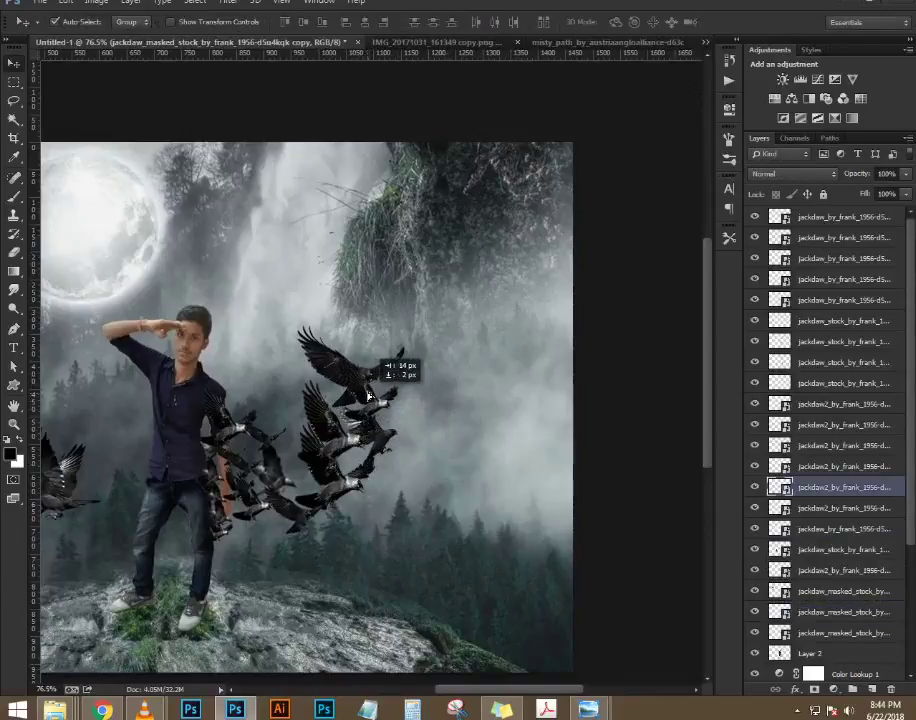
click(340, 376)
drag(340, 376, 431, 397)
key(ctrl+t)
drag(505, 458, 530, 478)
key(Return)
- Move the remaining jackdaw_stock bird to the man's thigh, flipped vertically, scaled to about 55% and rotated about -60°
key(ctrl+0)
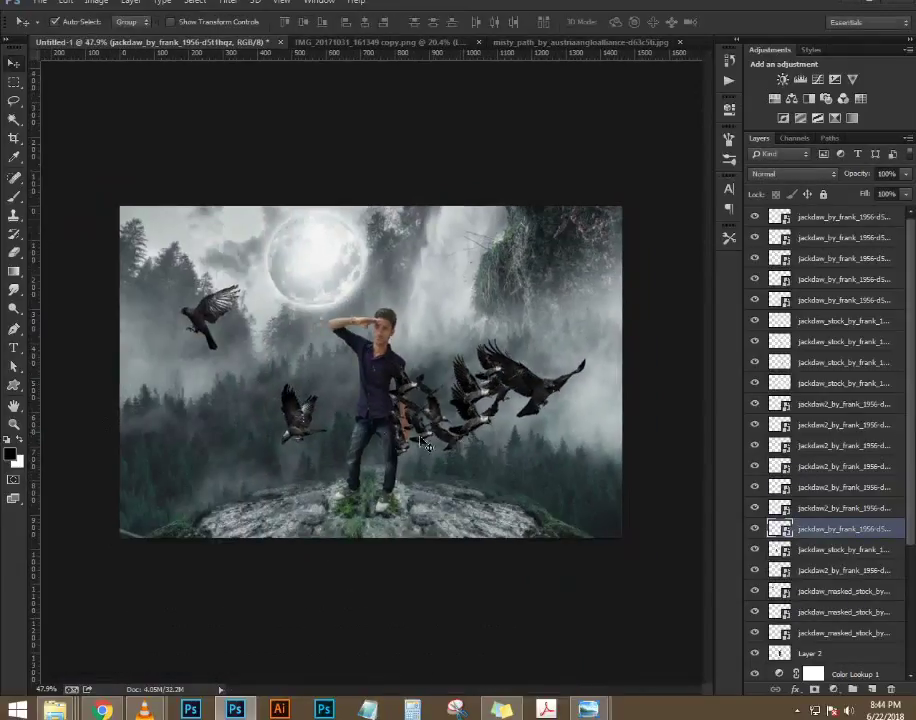
scroll(320, 402, up, 4)
drag(285, 439, 441, 367)
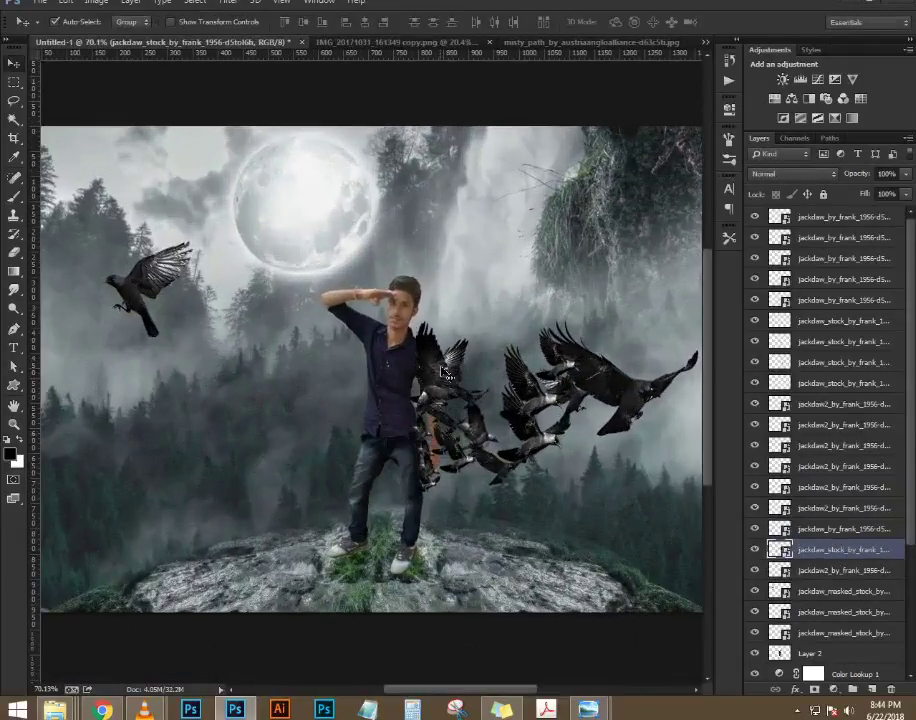
key(ctrl+t)
right_click(442, 370)
click(520, 568)
scroll(450, 290, up, 3)
drag(524, 331, 367, 520)
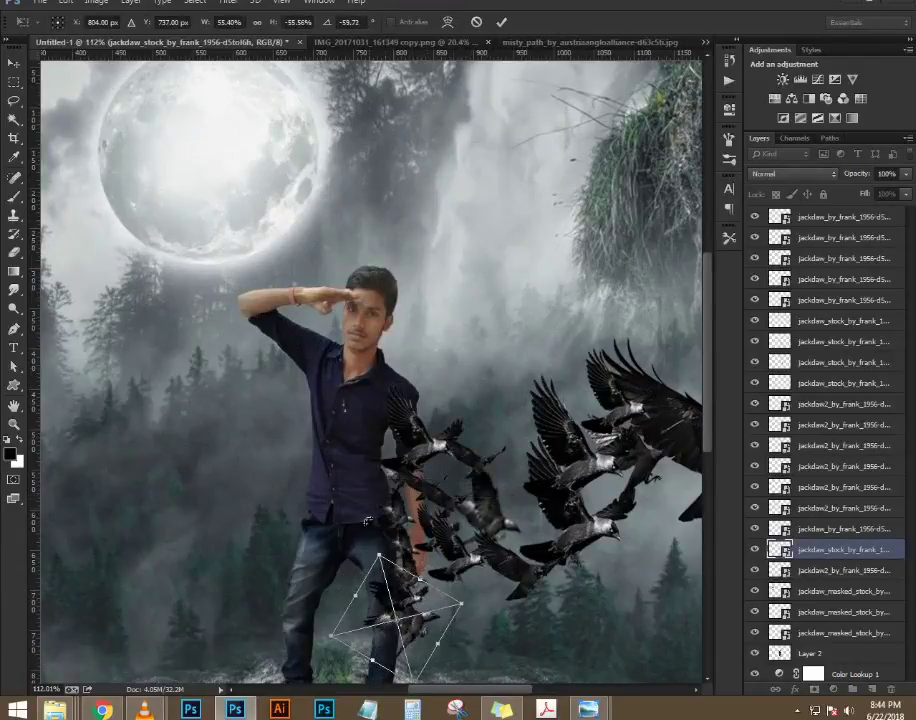
key(Return)
- Move the masked jackdaw from the far side above the arm flock, flip it horizontally and scale it to about 73%
drag(74, 334, 574, 433)
drag(574, 436, 361, 418)
key(ctrl+t)
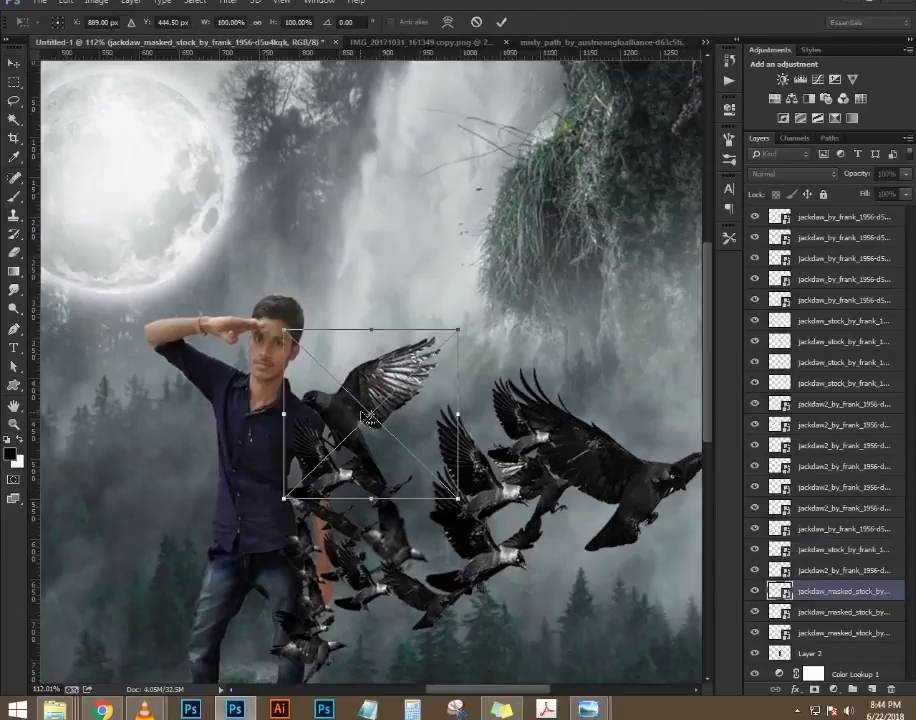
right_click(362, 410)
click(430, 610)
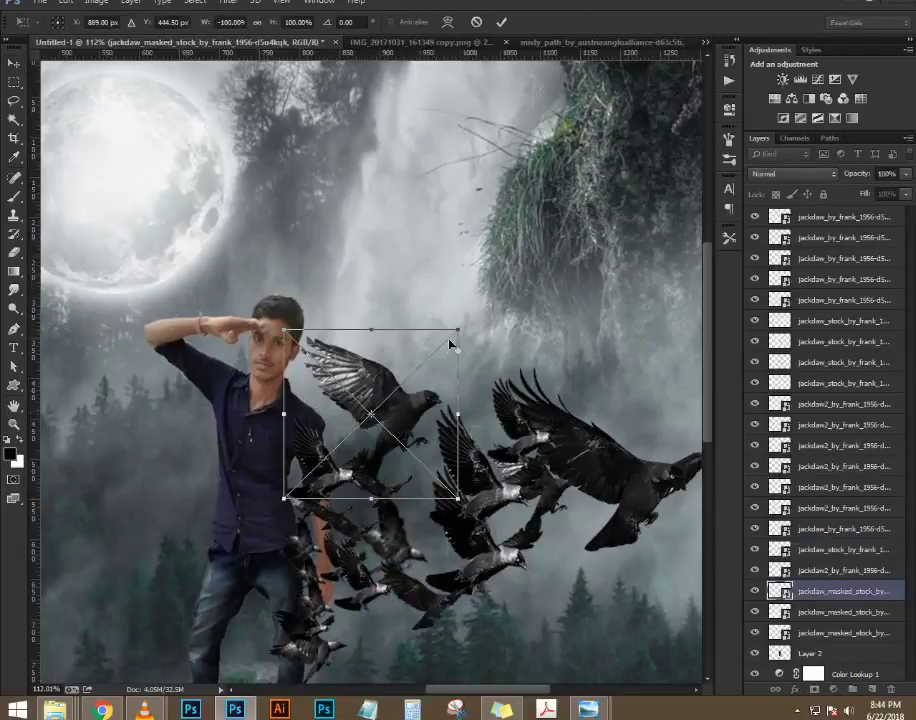
drag(455, 327, 437, 357)
drag(410, 410, 431, 441)
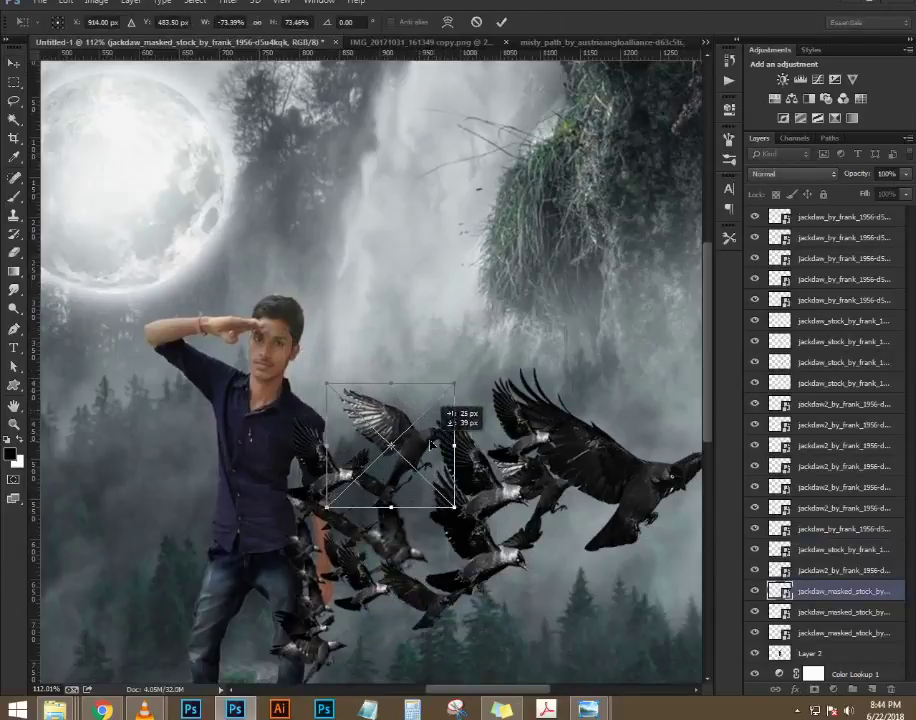
key(Return)
key(Return)
- Nudge the largest jackdaw horizontally outward, away from the rest of the flock
scroll(370, 214, down, 4)
scroll(468, 370, up, 2)
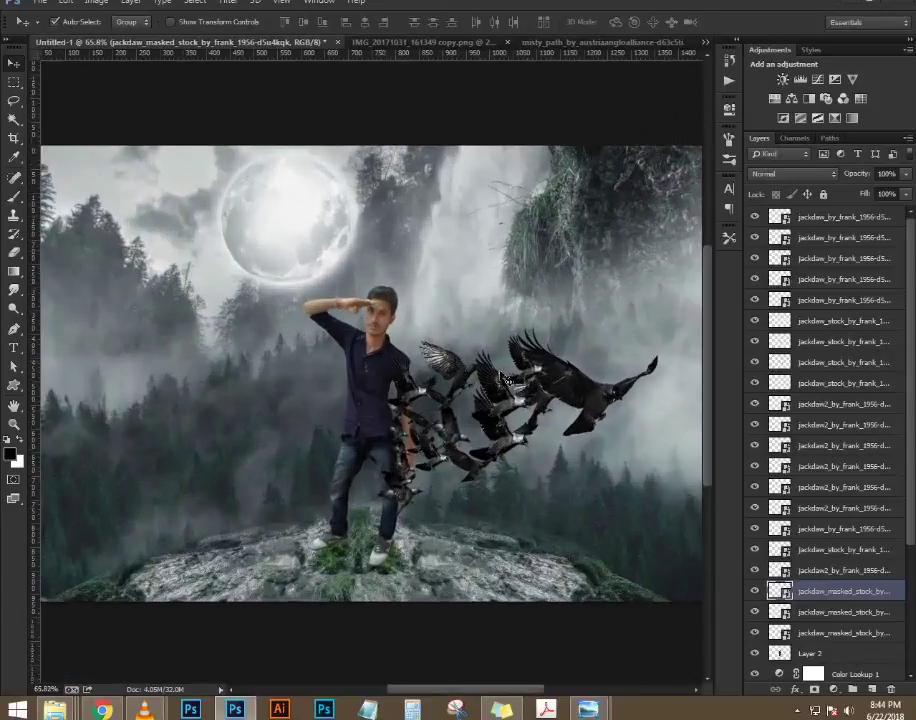
drag(609, 405, 617, 408)
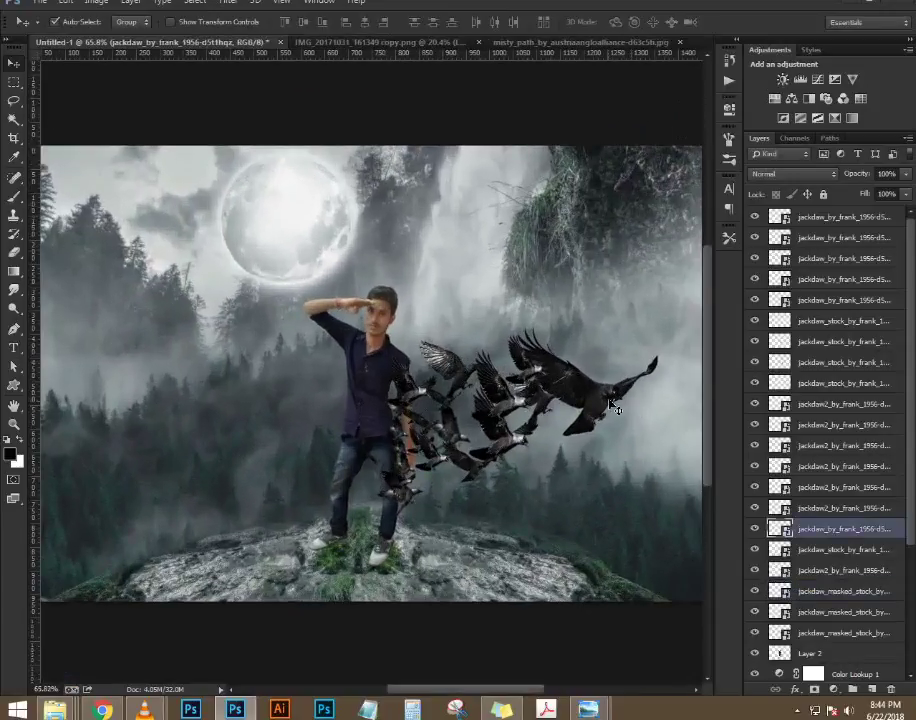
key(Right)
key(Right)
key(Right)
key(Right)
key(Right)
key(Right)
key(Right)
key(Right)
key(Right)
key(Right)
key(Right)
key(Right)
key(Right)
key(Right)
key(Right)
key(Right)
key(Right)
key(Right)
key(Right)
key(Right)
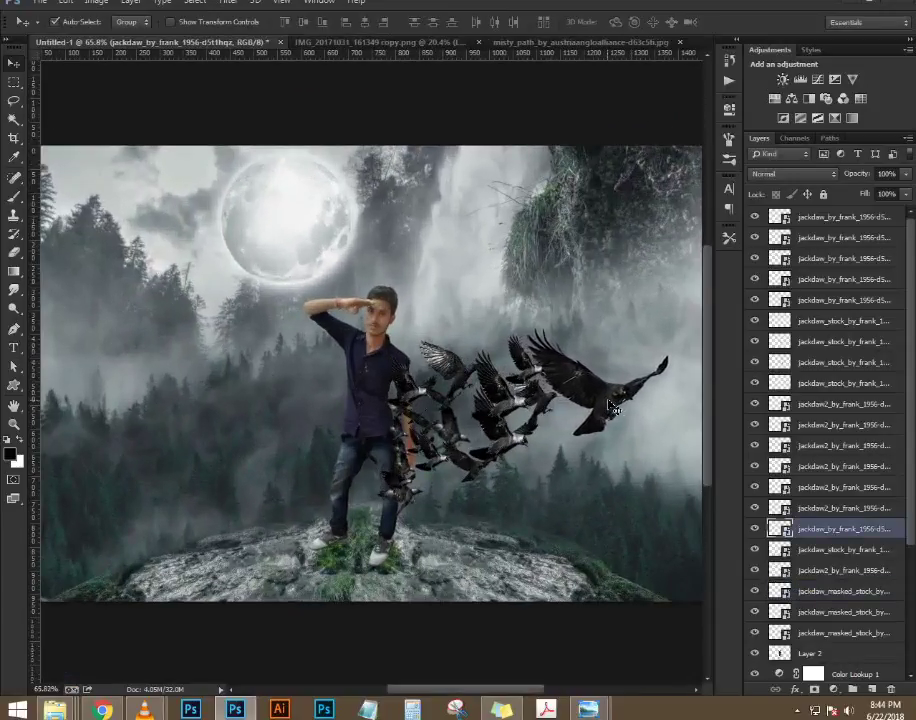
- Shift the small masked jackdaw outward into the gap before the largest bird, and select the jackdaw2 bird behind it
click(538, 416)
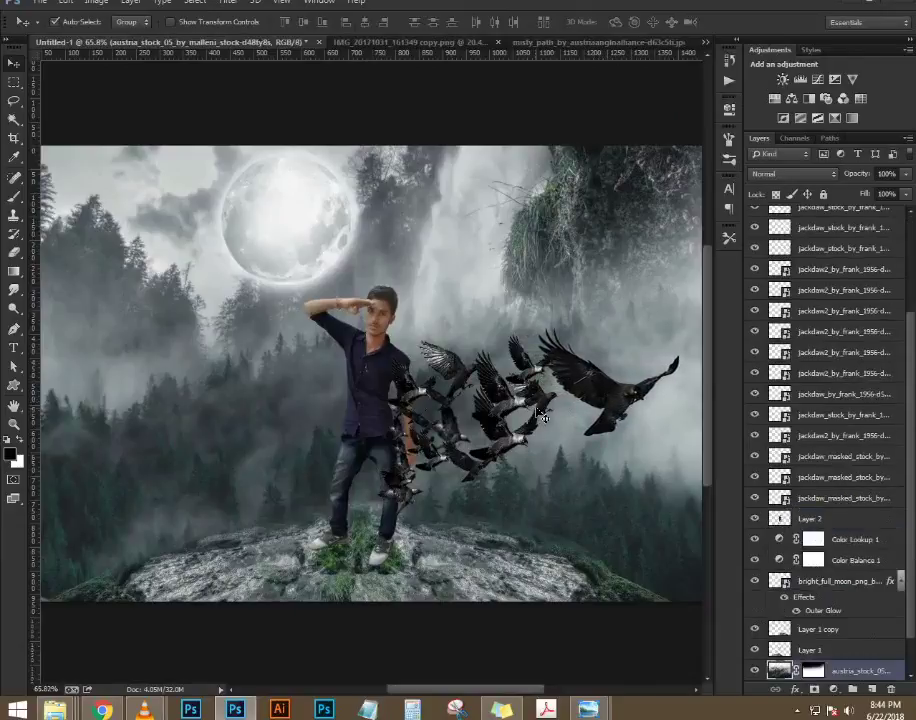
click(546, 409)
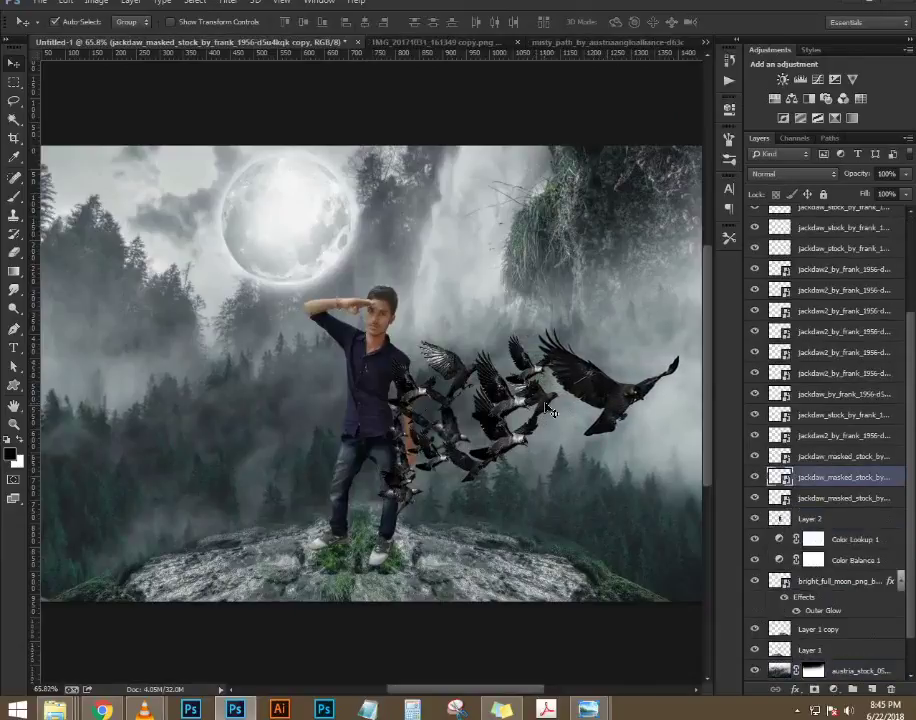
click(515, 404)
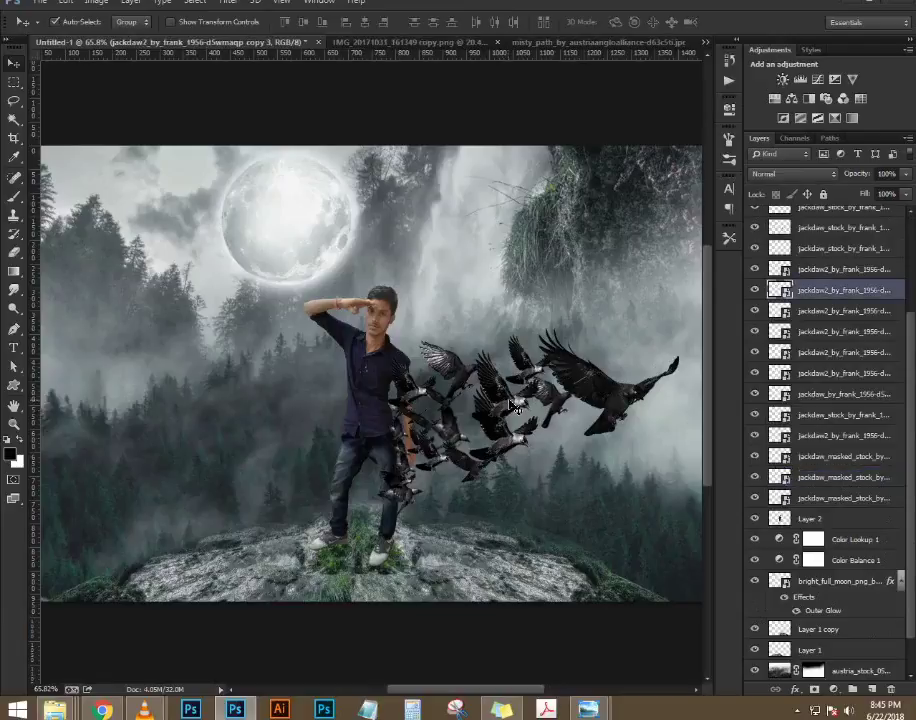
scroll(516, 404, down, 5)
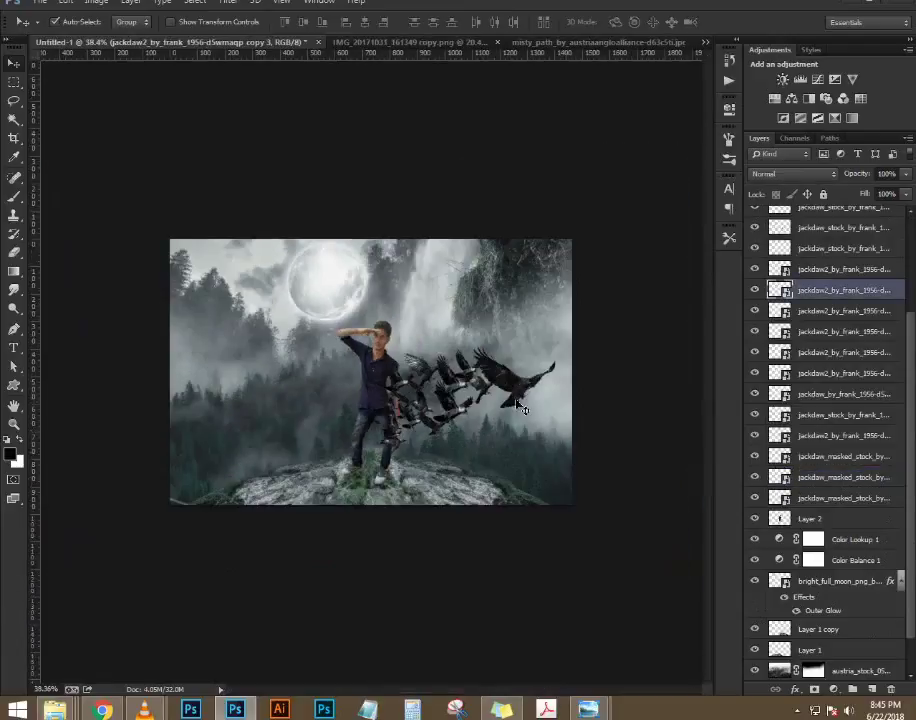
- Select all the jackdaw layers above the man's layer and combine them into one group
scroll(516, 404, up, 4)
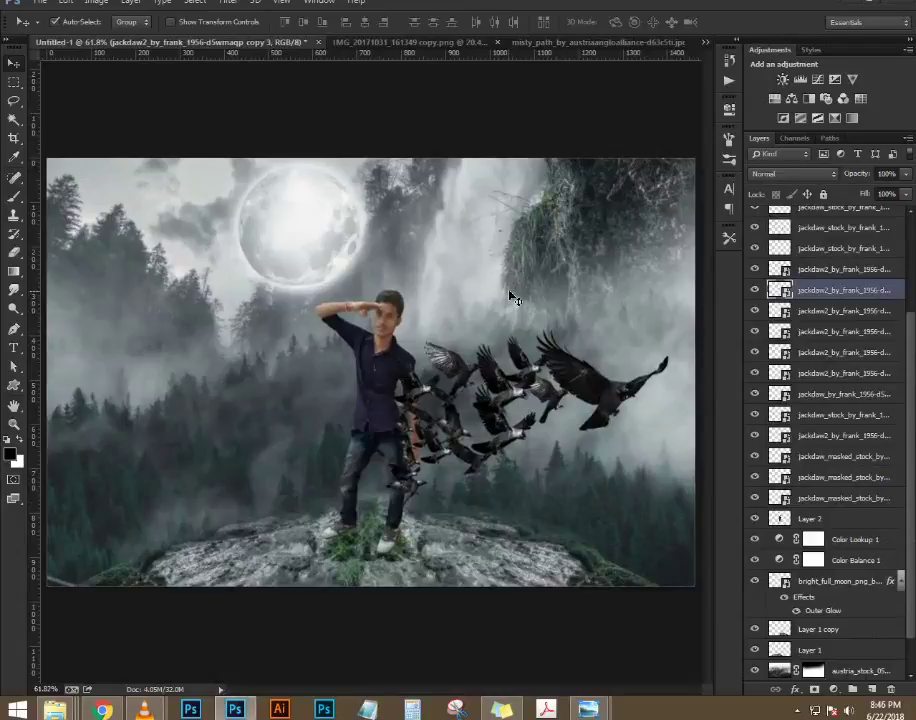
click(383, 360)
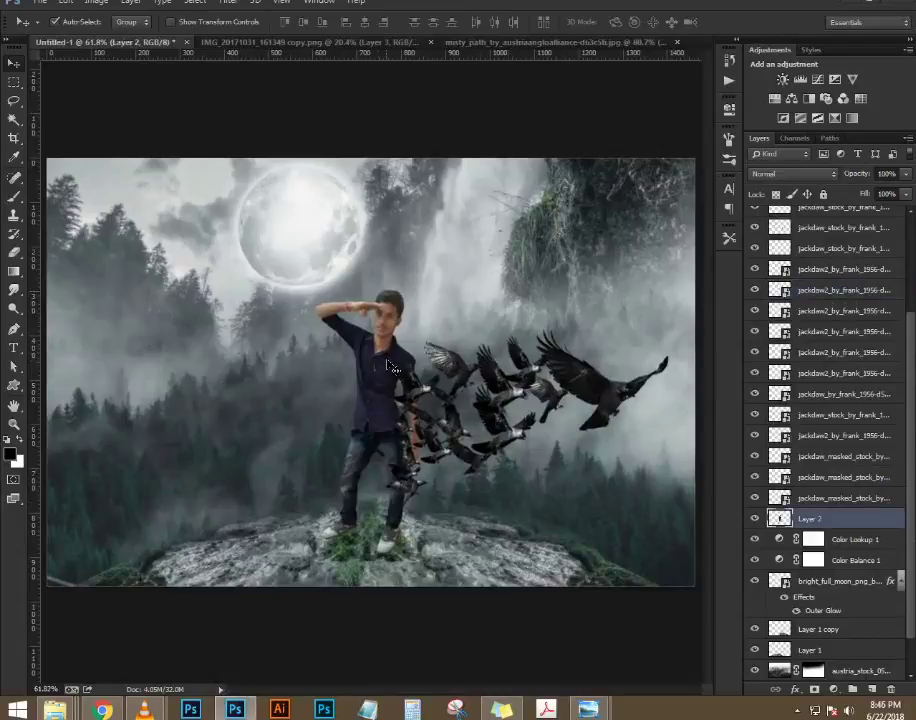
scroll(387, 362, down, 2)
scroll(387, 362, up, 2)
scroll(824, 231, up, 3)
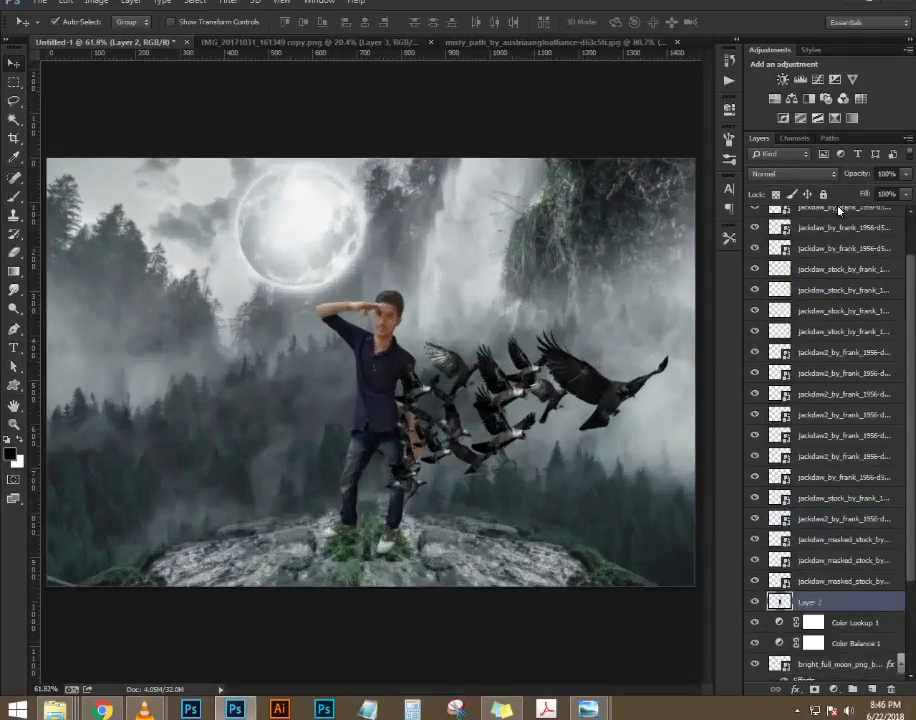
click(836, 224)
shift+click(817, 635)
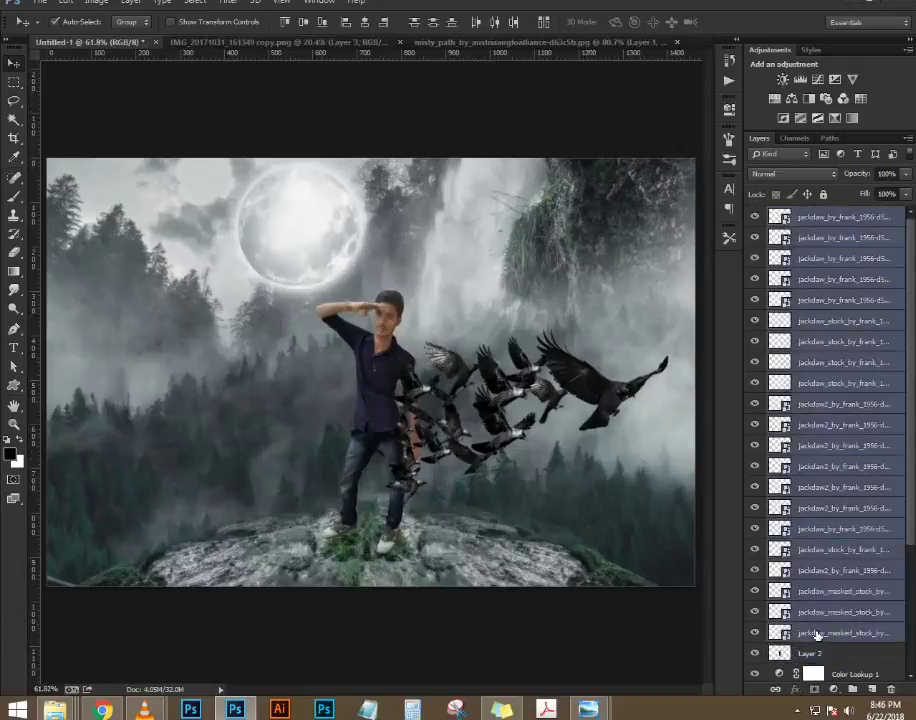
key(ctrl+g)
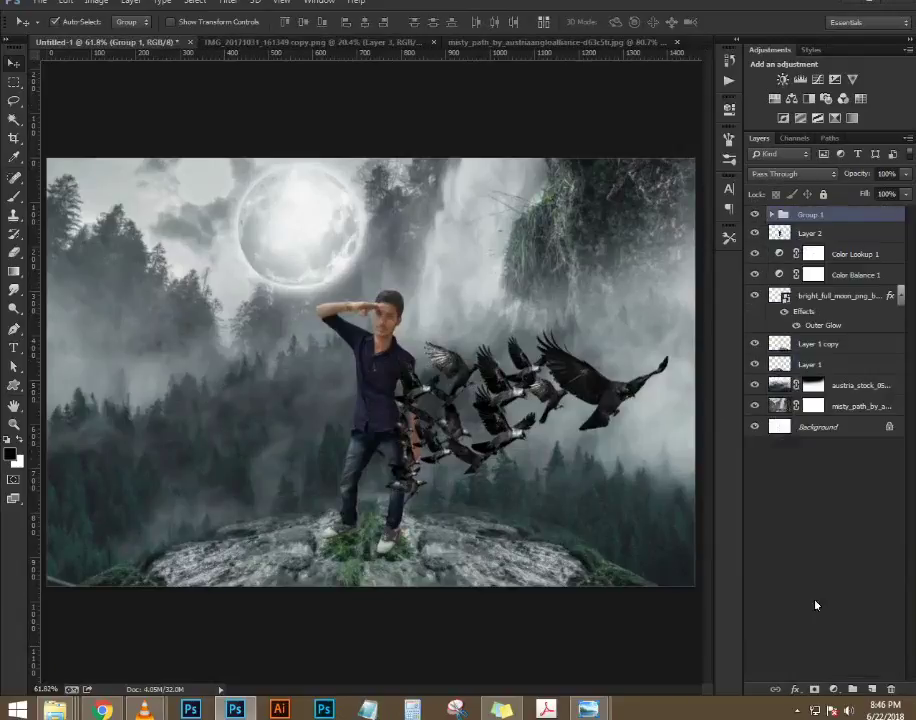
- Duplicate the man's Layer 2 and open the copy in the Liquify filter, enlarged around his torso
click(813, 232)
key(ctrl+j)
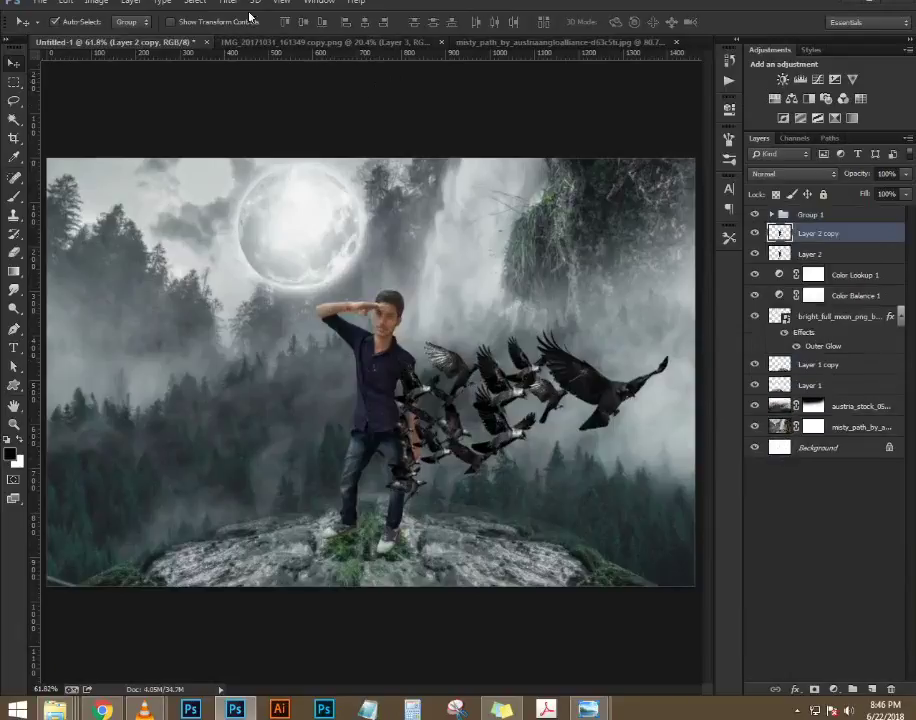
click(232, 7)
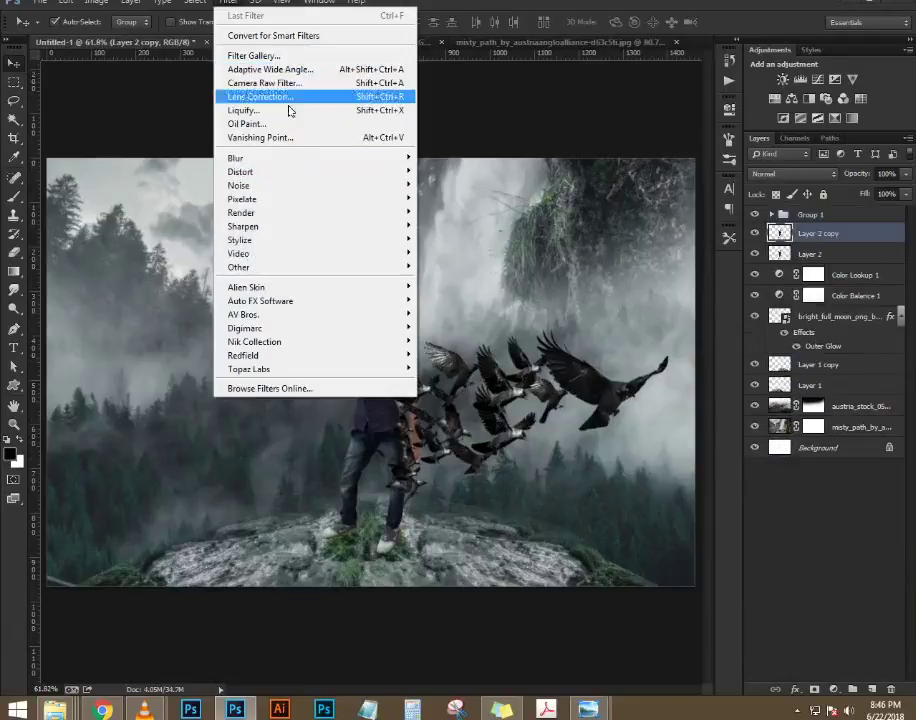
click(284, 110)
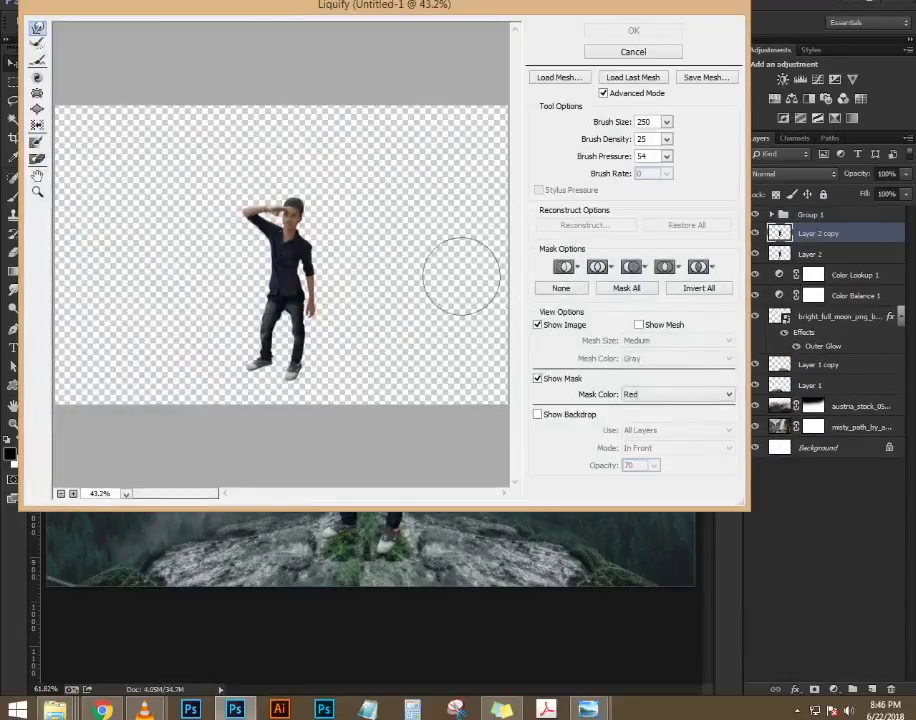
key(ctrl+plus)
key(ctrl+plus)
key(ctrl+plus)
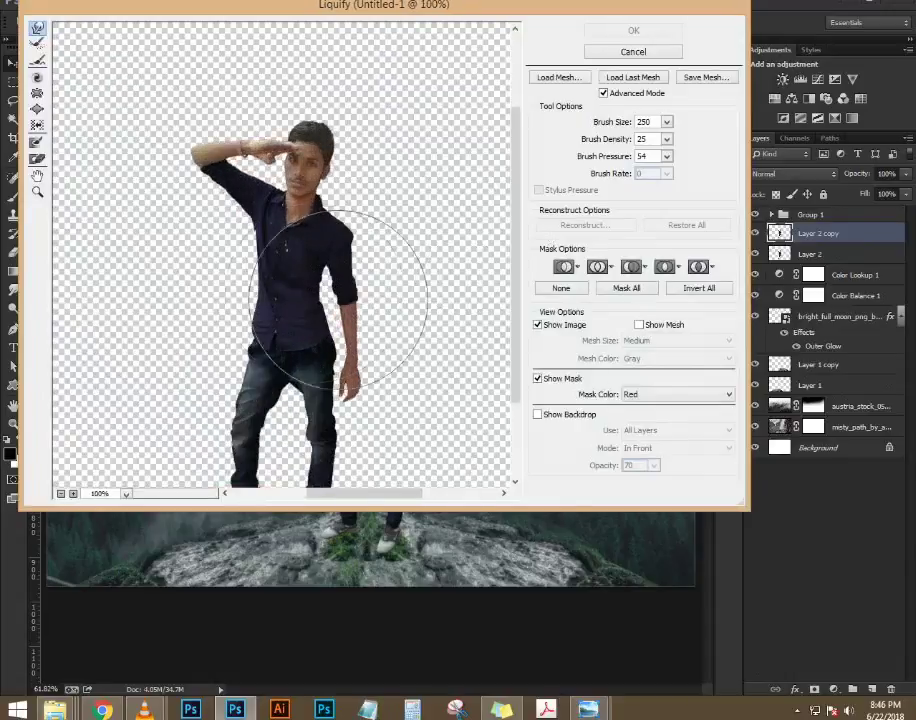
drag(372, 297, 303, 264)
key(ctrl+minus)
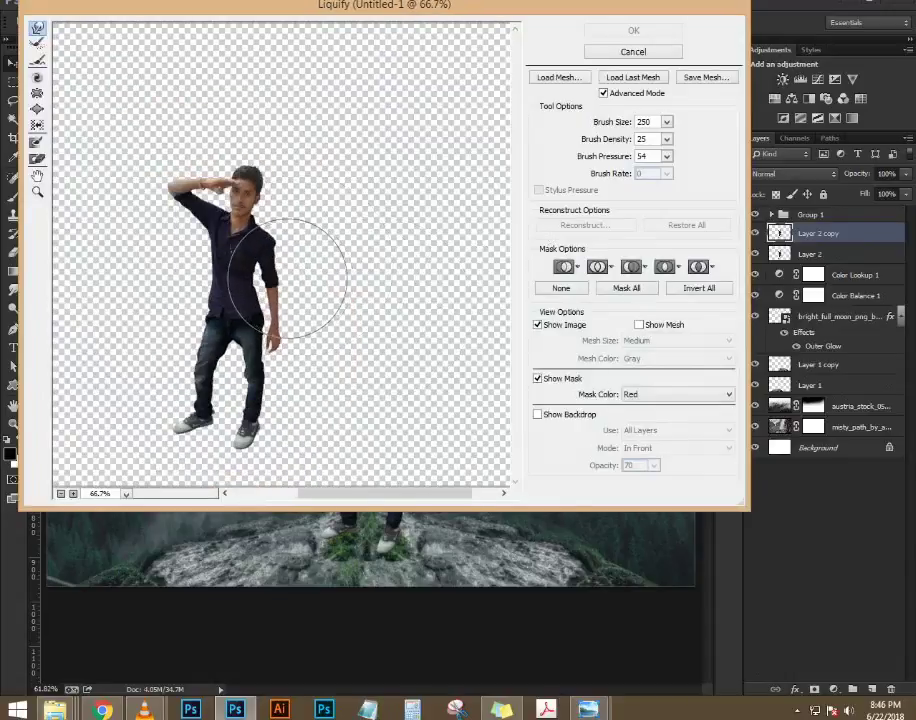
mouse_move(250, 276)
mouse_down()
mouse_move(409, 284)
mouse_move(285, 262)
mouse_move(234, 230)
mouse_move(334, 233)
mouse_up()
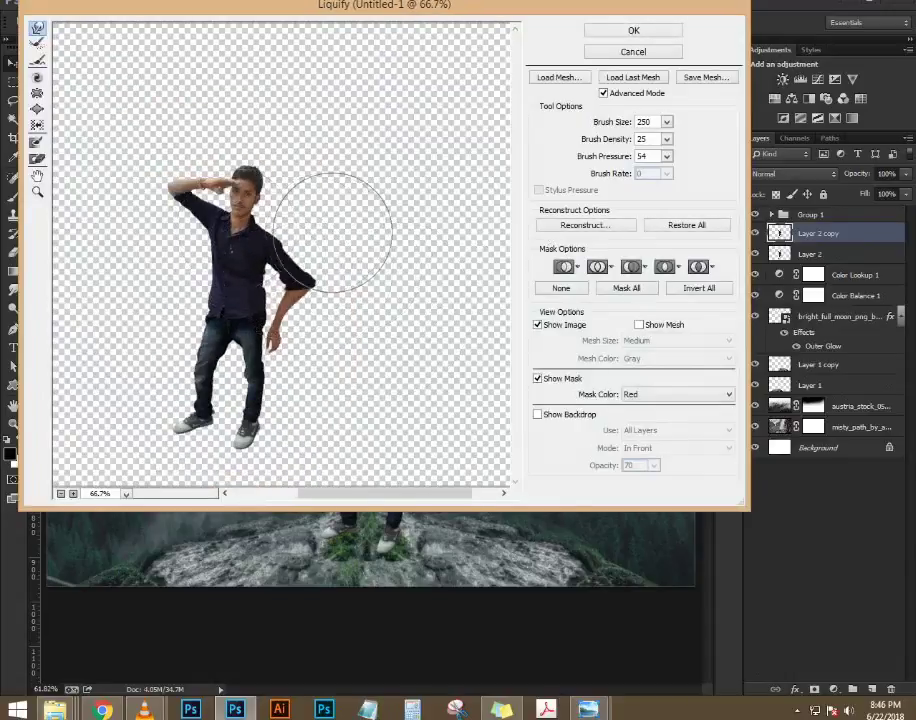
key(ctrl+alt+z)
- Stretch the man's torso and arm far out towards the birds with a Liquify warp brush of size 284 and density 100, and apply it
click(612, 124)
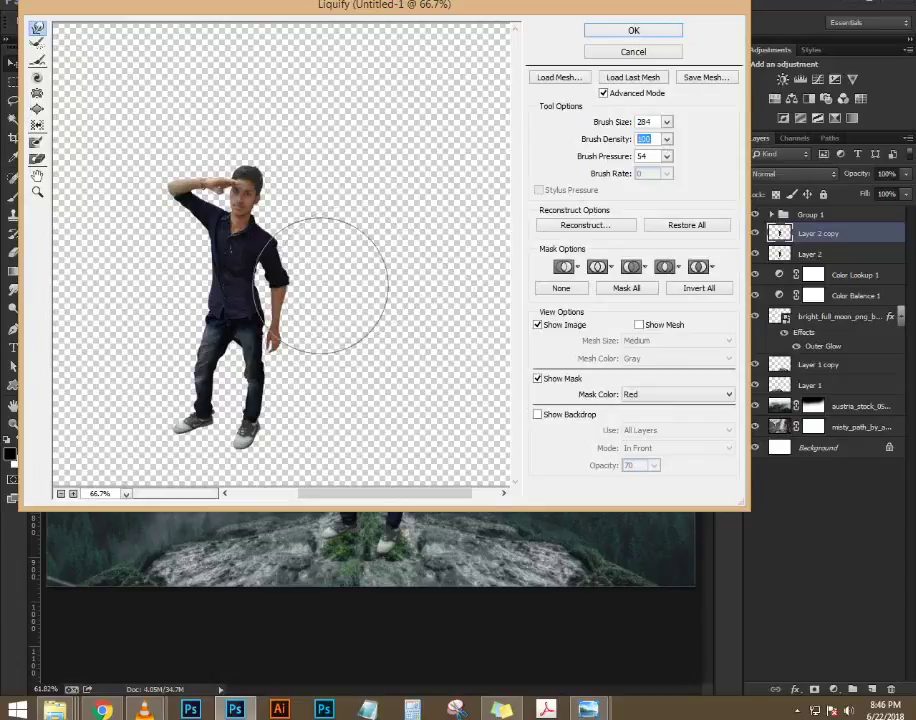
drag(318, 282, 506, 296)
mouse_move(224, 300)
mouse_down()
mouse_move(458, 302)
mouse_move(381, 335)
mouse_move(319, 339)
mouse_move(363, 290)
mouse_move(288, 251)
mouse_move(322, 245)
mouse_move(240, 252)
mouse_move(379, 223)
mouse_move(286, 279)
mouse_move(343, 294)
mouse_move(315, 305)
mouse_move(362, 286)
mouse_up()
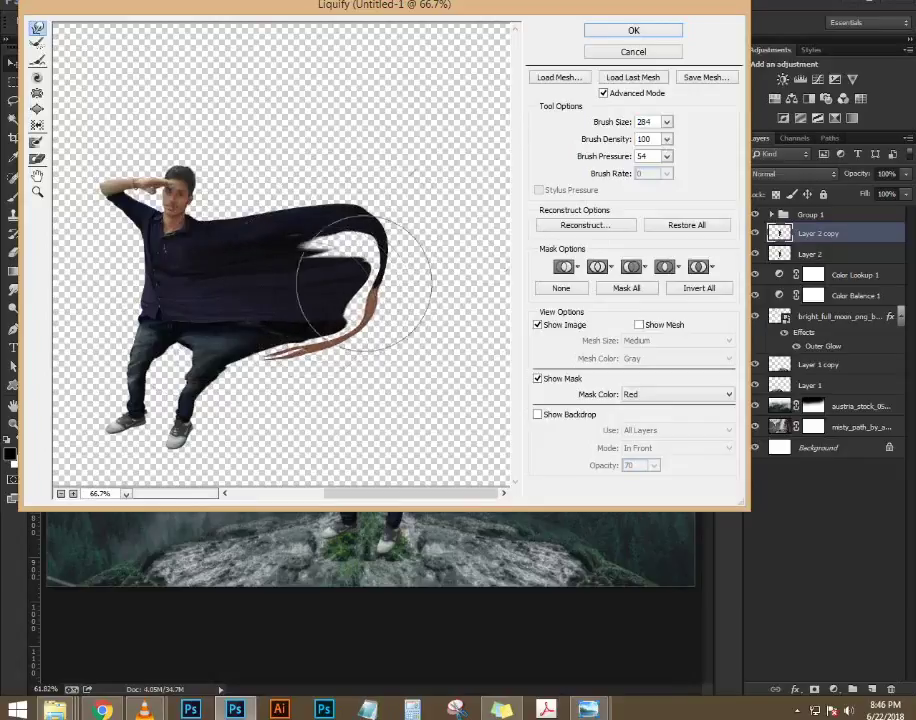
click(634, 31)
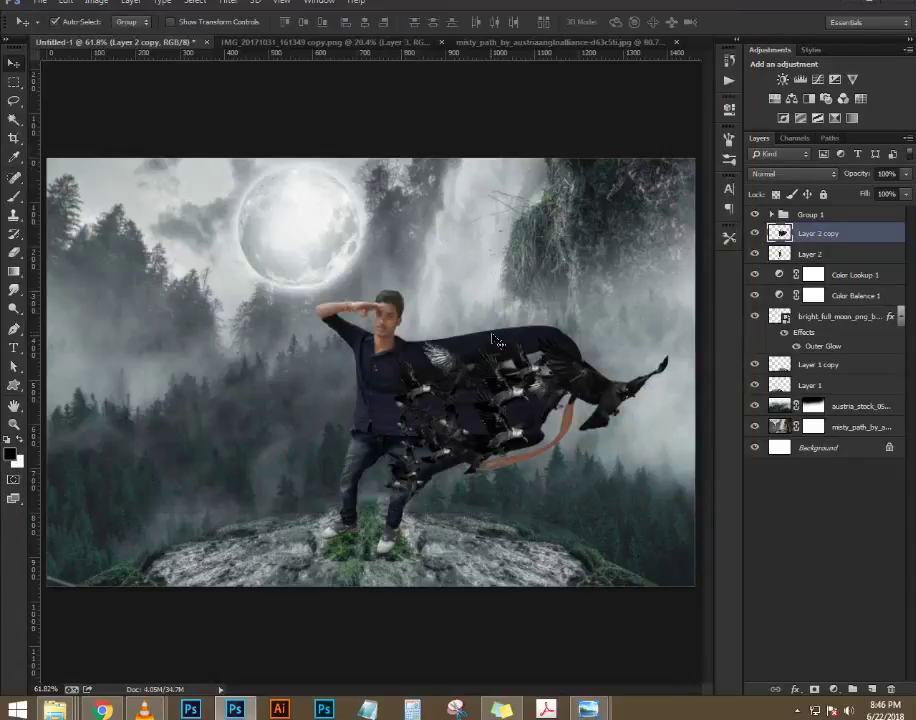
- Hide the warped Layer 2 copy behind a black layer mask and ready the Brush tool with swapped foreground and background colours
scroll(492, 338, down, 3)
scroll(519, 344, up, 7)
drag(519, 344, 409, 340)
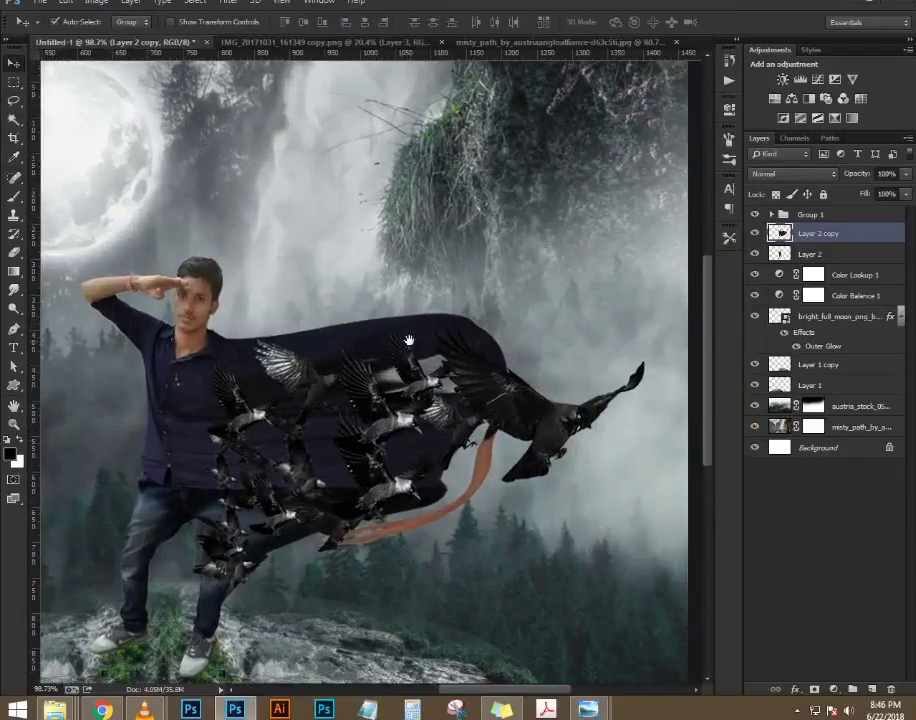
alt+click(816, 690)
scroll(507, 528, down, 1)
scroll(560, 440, up, 3)
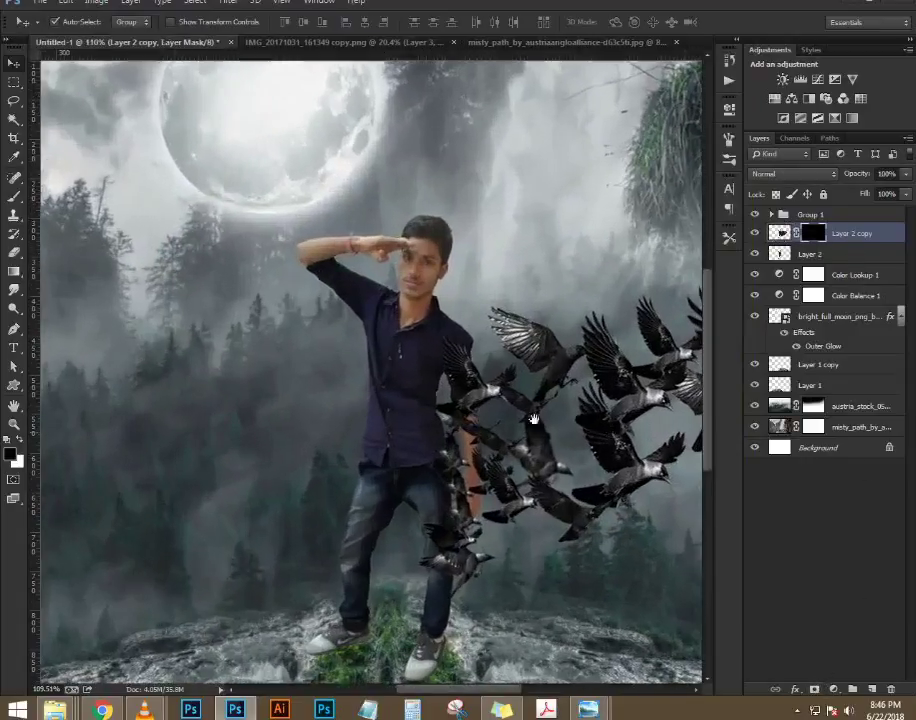
drag(576, 426, 492, 414)
key(ctrl+0)
key(b)
key(x)
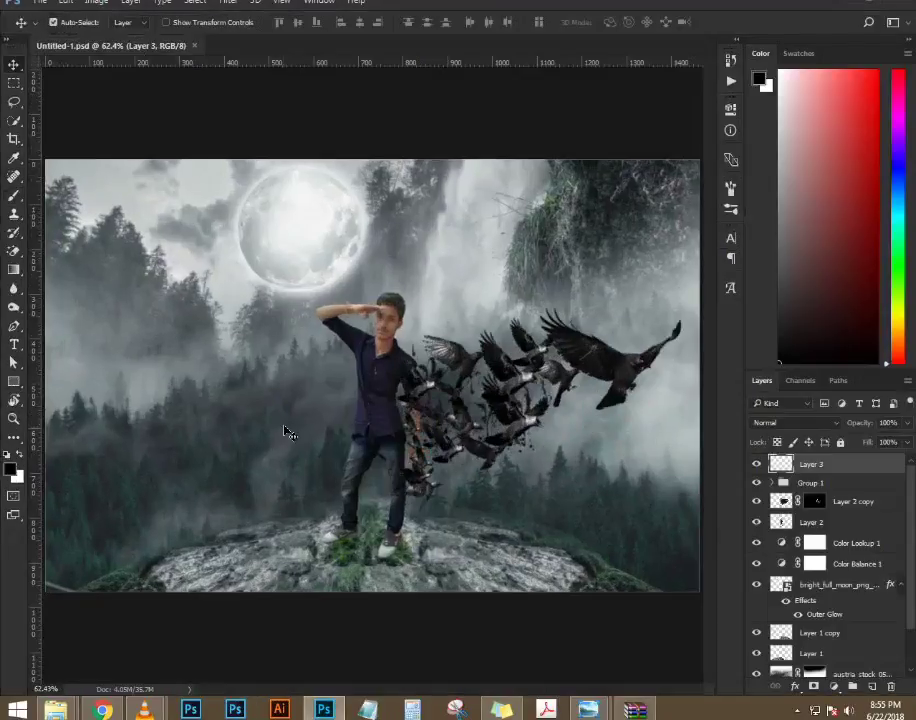
- Choose the 1967 feather brush and reduce it to 125 px for work around the flock
key(b)
right_click(486, 434)
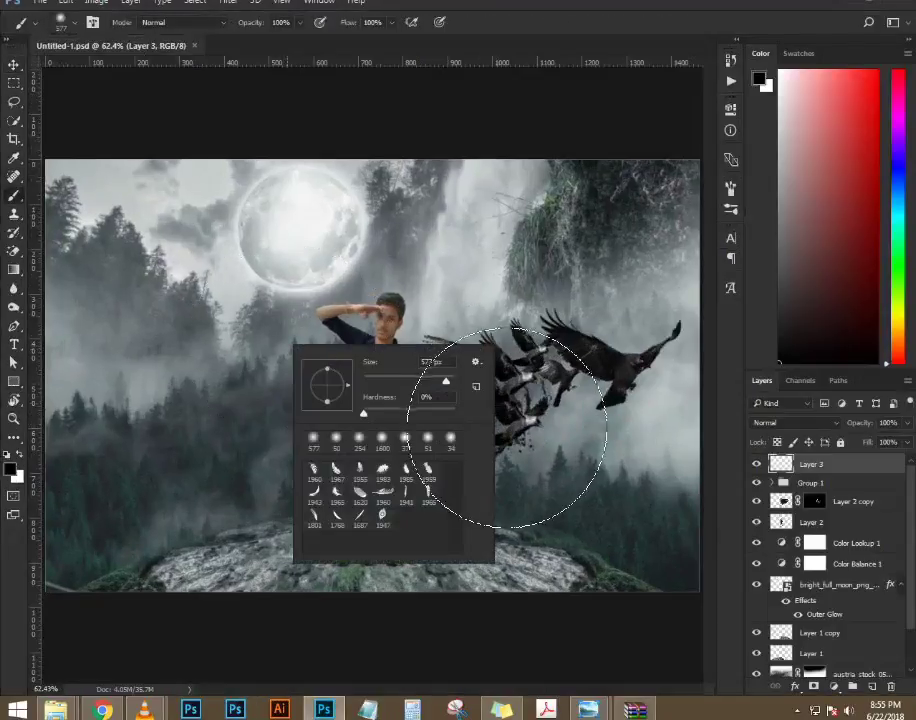
double_click(336, 470)
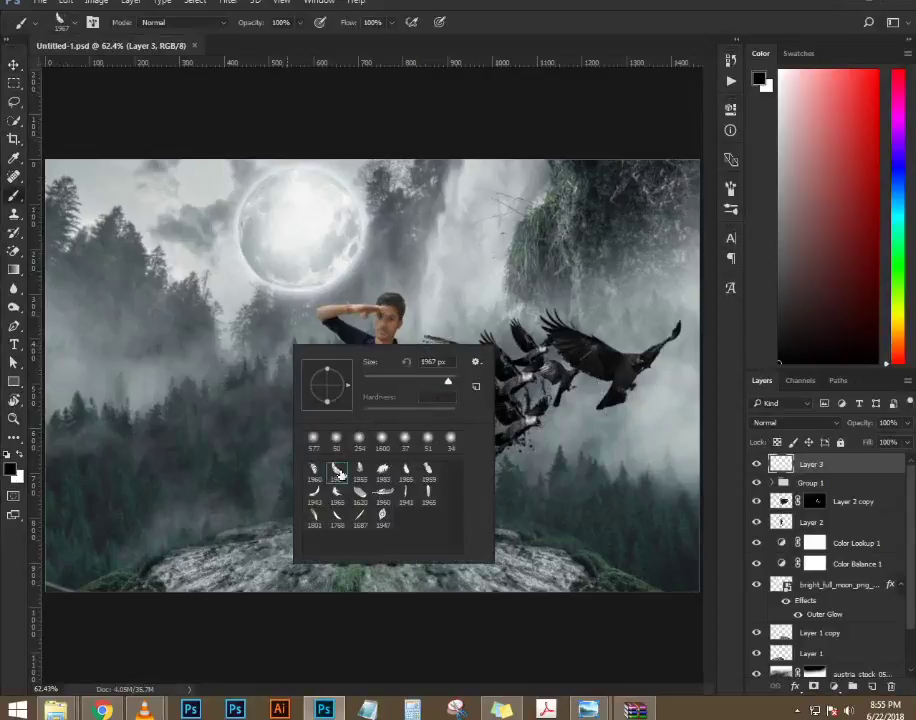
key(bracketleft)
key(bracketleft)
key(bracketleft)
key(bracketleft)
key(bracketleft)
key(bracketleft)
key(bracketleft)
key(bracketleft)
key(bracketleft)
key(bracketleft)
key(bracketleft)
key(bracketleft)
key(bracketleft)
key(bracketleft)
key(bracketleft)
key(bracketleft)
key(bracketleft)
key(bracketleft)
key(bracketleft)
key(bracketleft)
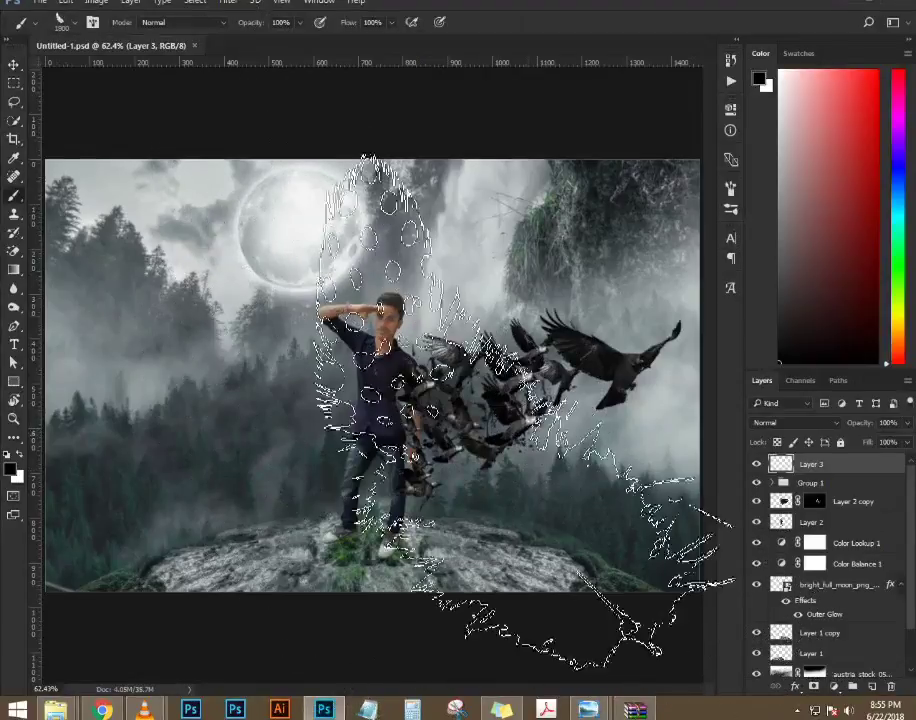
scroll(540, 445, up, 5)
scroll(535, 455, up, 2)
- Try stamping a black feather below the flock on Layer 3 with the 1959 brush at 100 px, and undo it
right_click(421, 385)
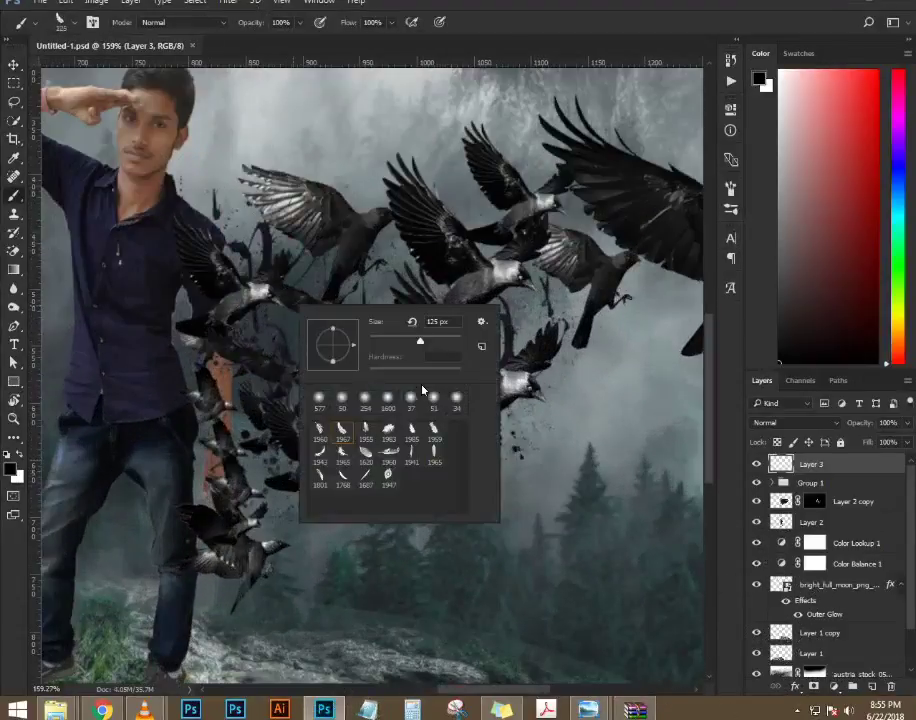
double_click(433, 431)
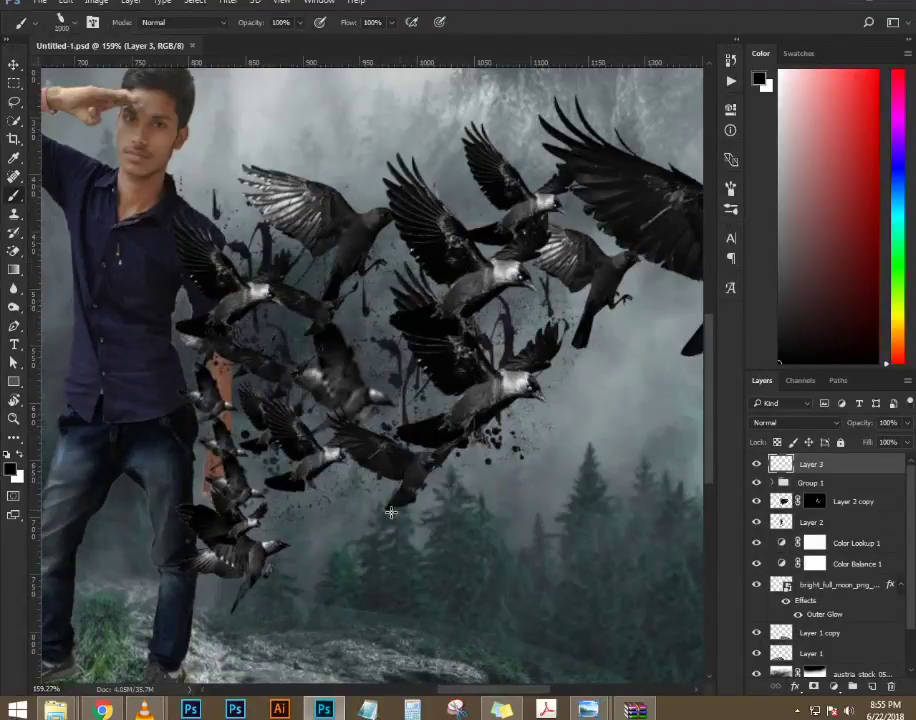
key(bracketleft)
key(bracketleft)
key(bracketleft)
key(bracketleft)
key(bracketleft)
key(bracketleft)
key(bracketleft)
key(bracketleft)
key(bracketleft)
key(bracketleft)
key(bracketleft)
key(bracketleft)
key(bracketleft)
key(bracketleft)
key(bracketleft)
key(bracketleft)
key(bracketleft)
key(bracketleft)
key(bracketleft)
key(bracketleft)
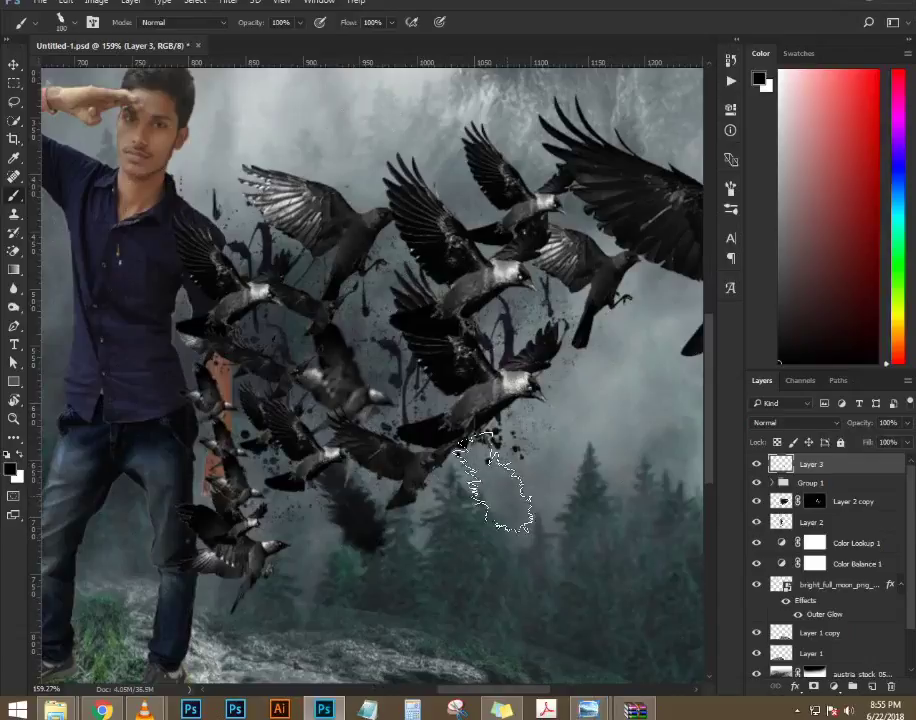
scroll(437, 490, down, 2)
key(ctrl+z)
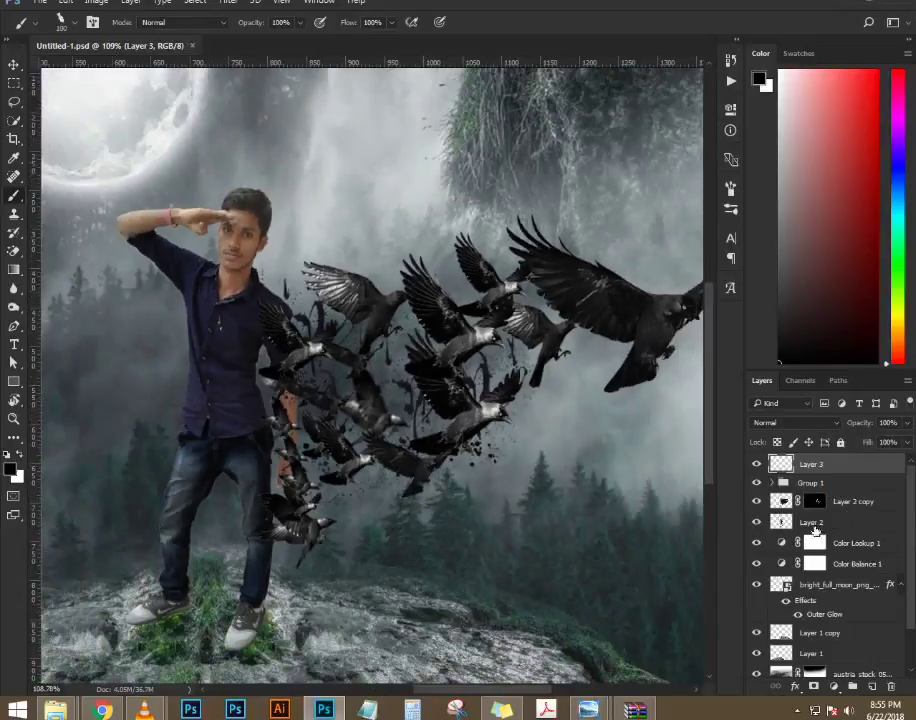
- Replace Layer 2 copy's painted mask with a fresh black mask, with white as the foreground colour
click(822, 507)
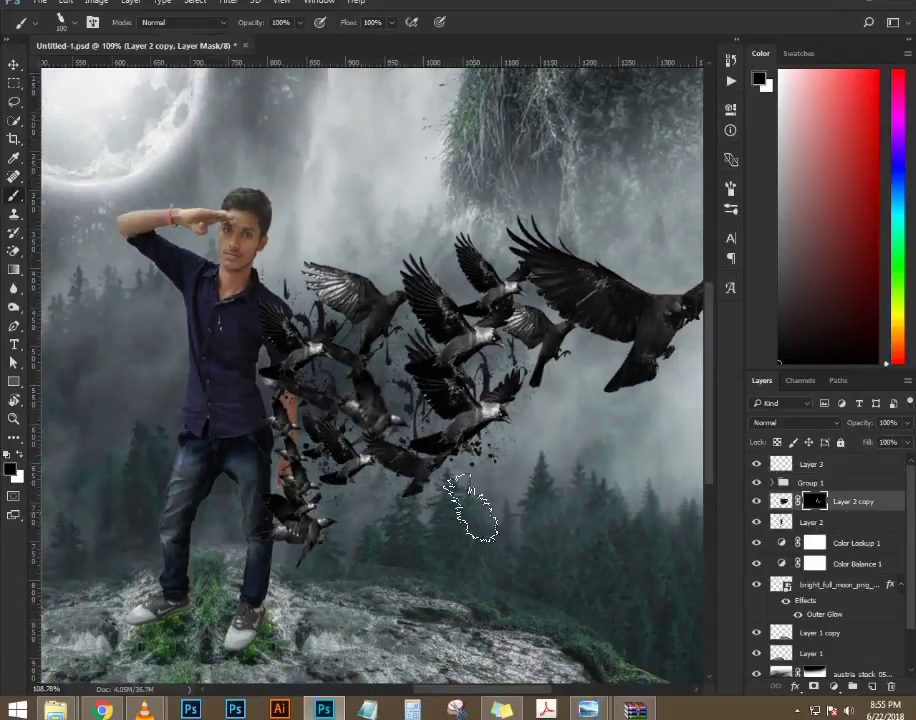
key(x)
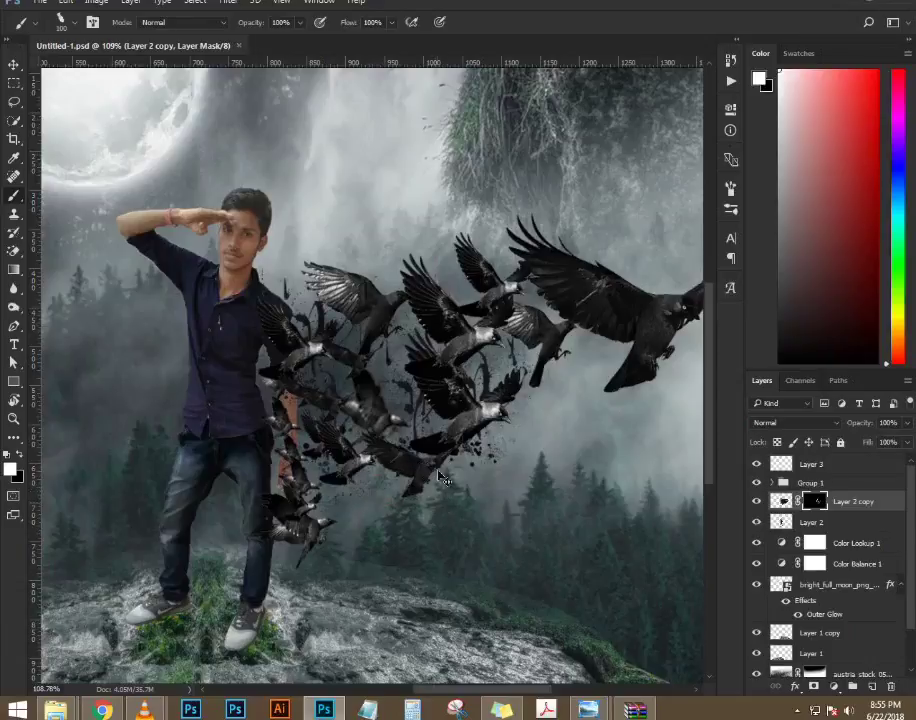
drag(818, 502, 891, 686)
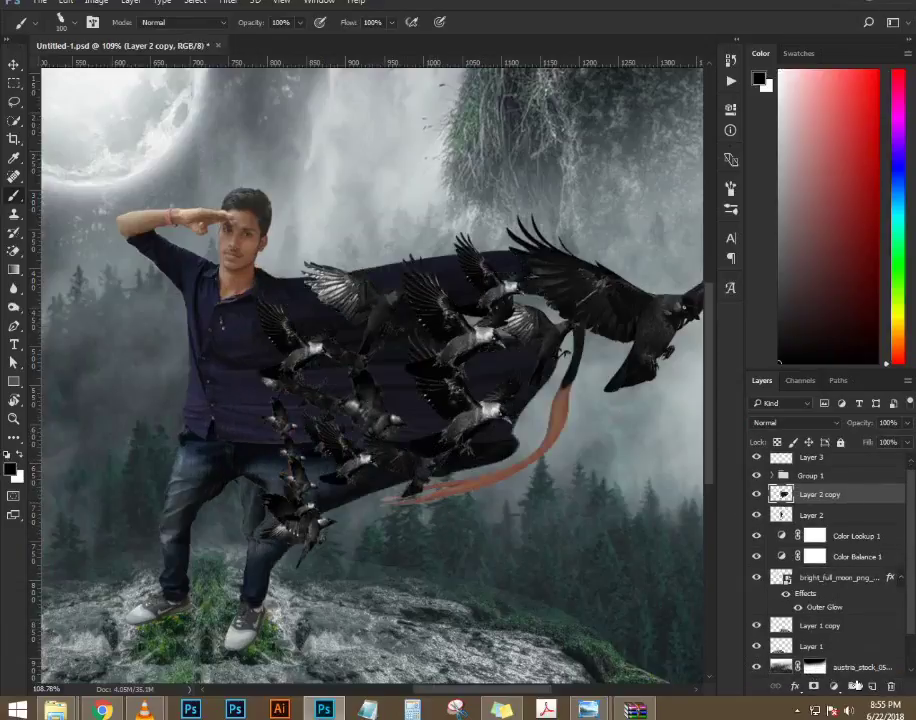
alt+click(814, 687)
scroll(530, 580, down, 2)
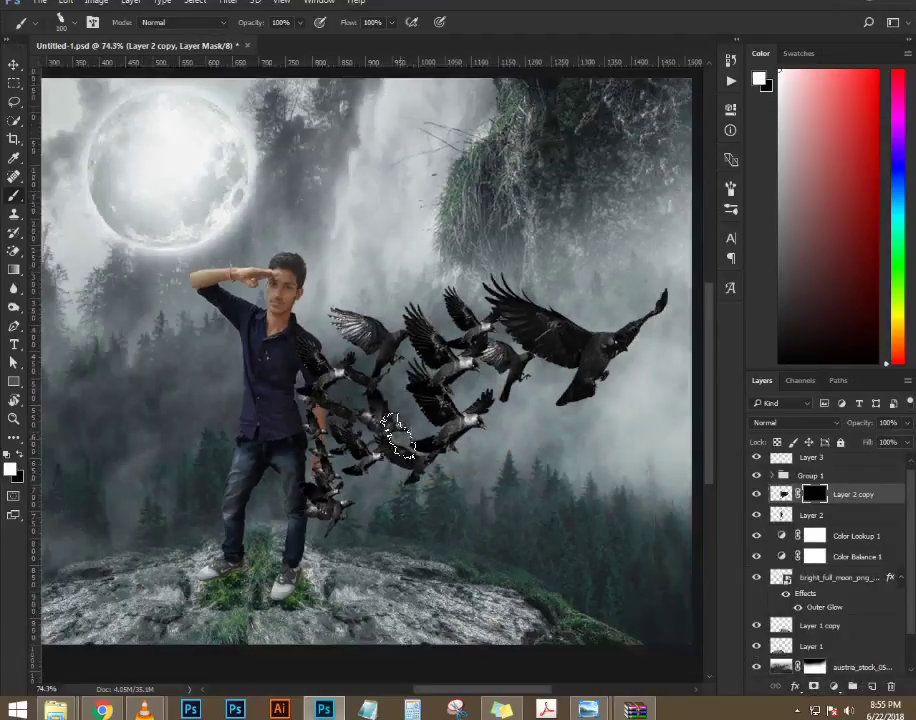
- Switch from the enlarged 500 px brush to the 1967 feather brush and reduce it to 300 px for the mask
scroll(350, 405, up, 2)
key(bracketright)
key(bracketright)
key(bracketright)
key(bracketright)
right_click(359, 455)
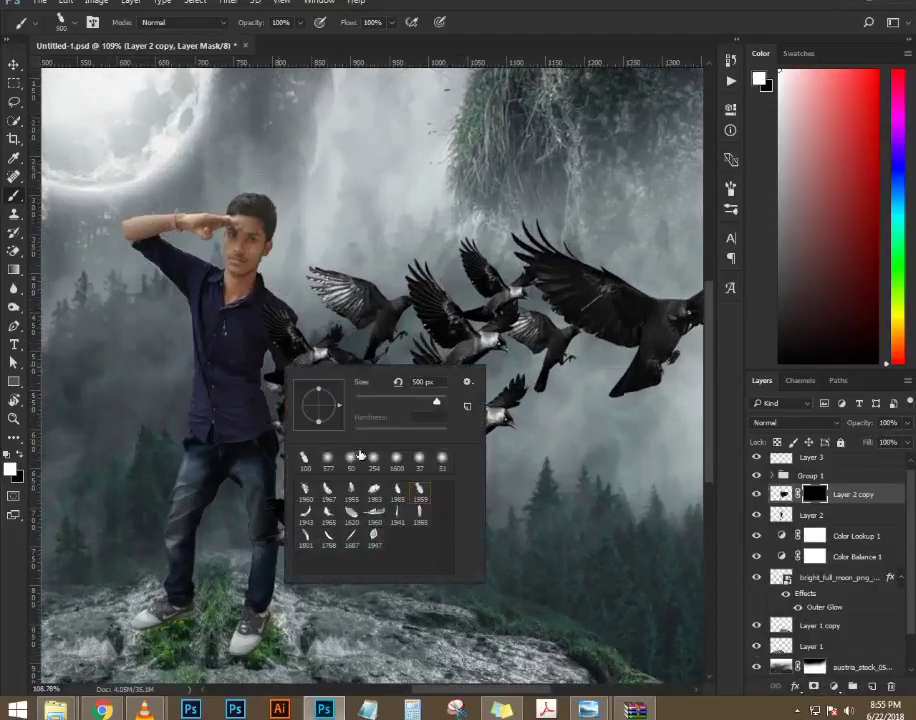
double_click(329, 492)
click(331, 495)
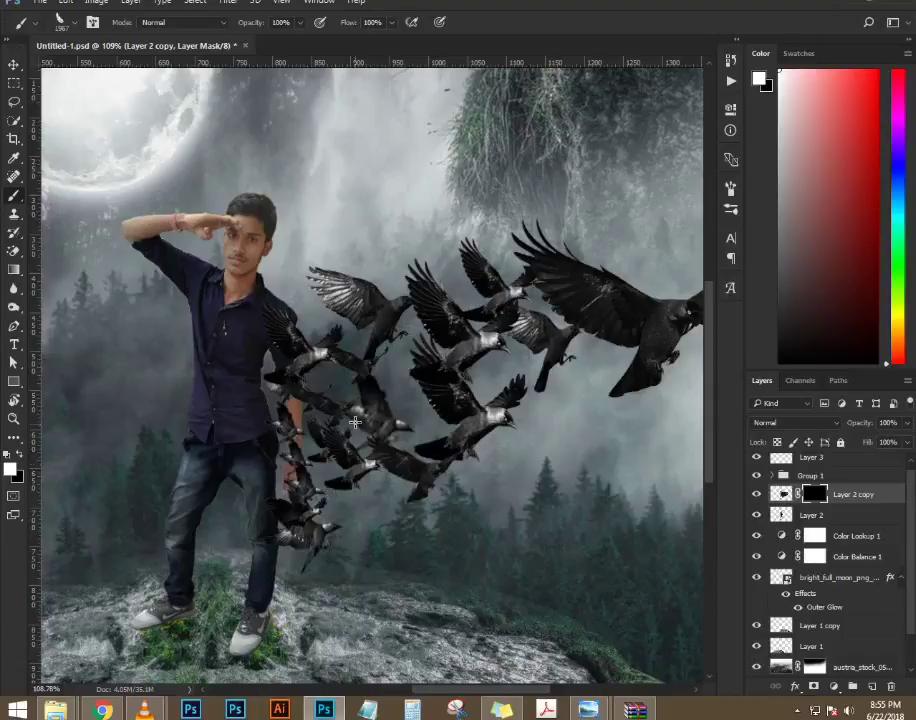
key(p)
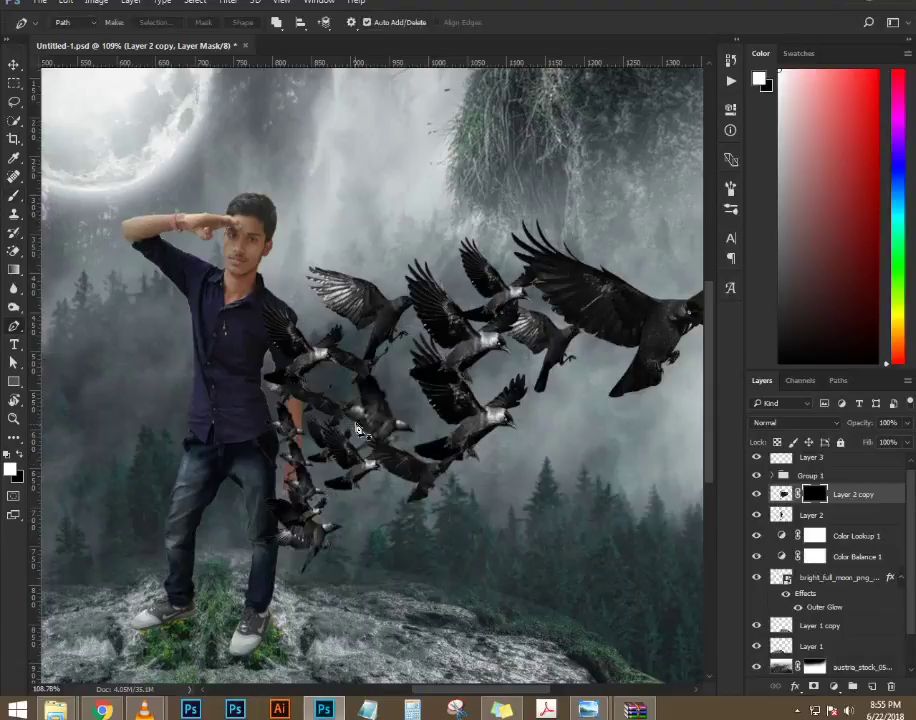
key(b)
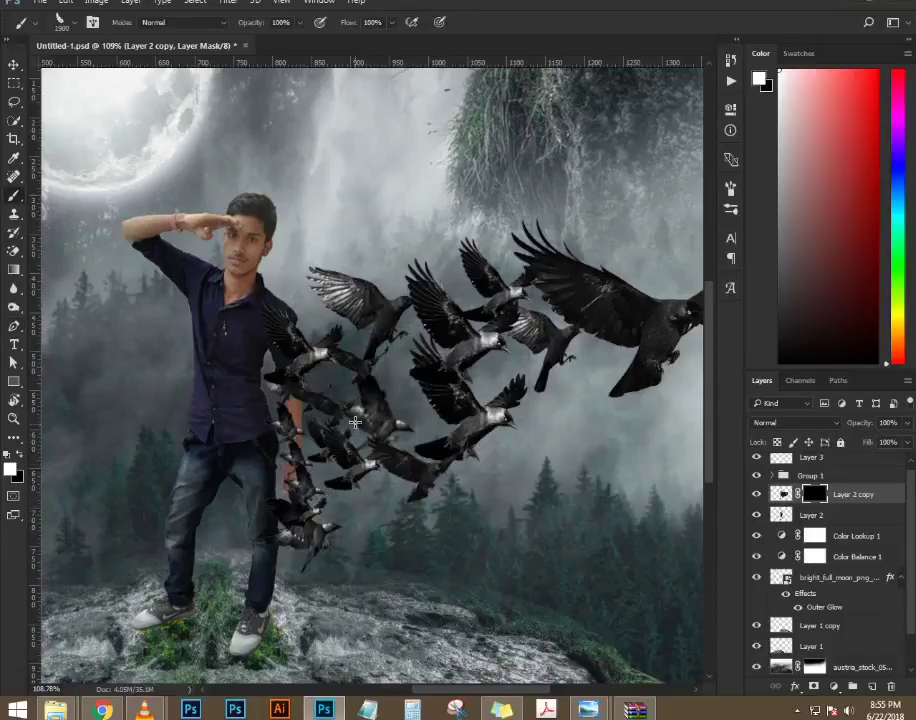
- Choose the 1960 feather brush for painting on the mask and shrink its tip
right_click(362, 427)
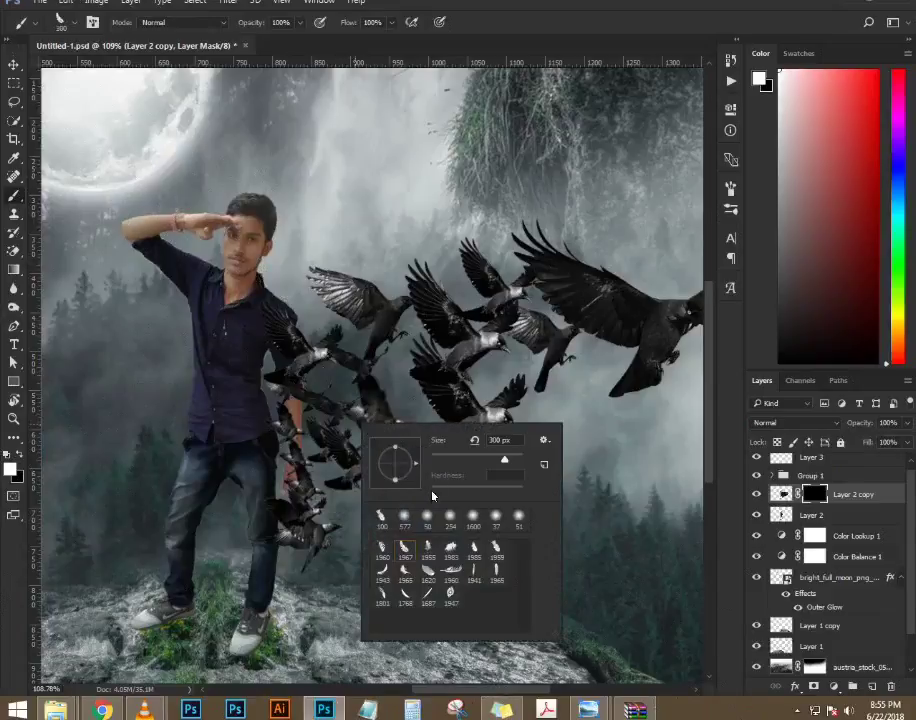
double_click(382, 548)
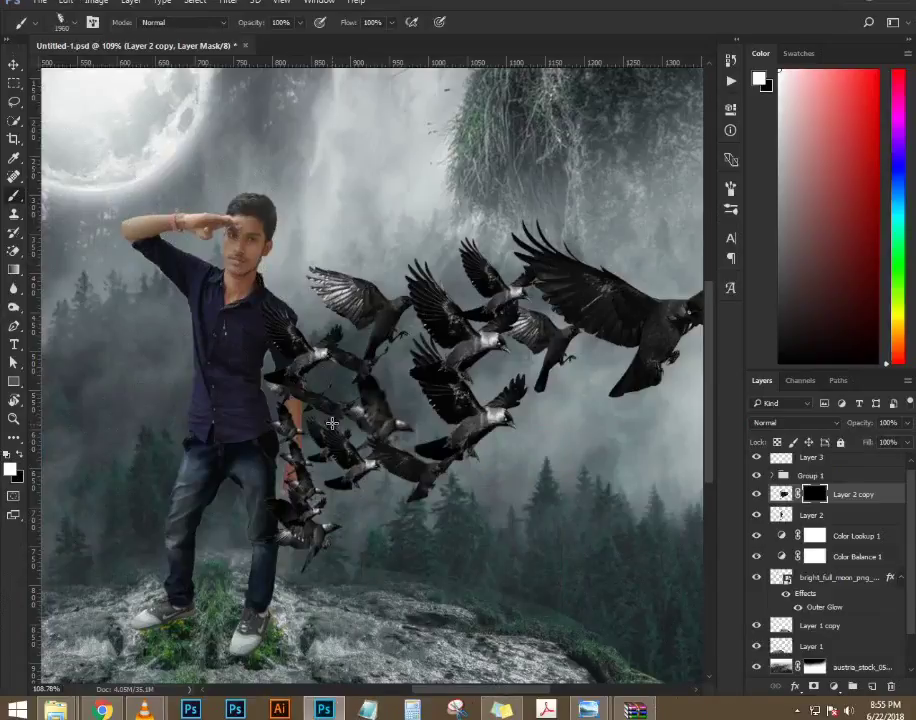
key(bracketleft)
key(bracketleft)
key(bracketleft)
key(bracketleft)
key(bracketleft)
key(bracketleft)
key(bracketleft)
key(bracketleft)
key(bracketleft)
key(bracketleft)
key(bracketleft)
key(bracketleft)
key(bracketleft)
- Choose the 1965 feather brush and reduce it to 250 px for painting on Layer 2 copy's mask
right_click(413, 355)
right_click(413, 357)
double_click(547, 508)
key(bracketleft)
key(bracketleft)
key(bracketleft)
key(bracketleft)
key(bracketleft)
key(bracketleft)
key(bracketleft)
key(bracketleft)
key(bracketleft)
key(bracketleft)
key(bracketleft)
key(bracketleft)
key(bracketleft)
key(bracketleft)
key(bracketleft)
key(bracketleft)
key(bracketleft)
key(bracketleft)
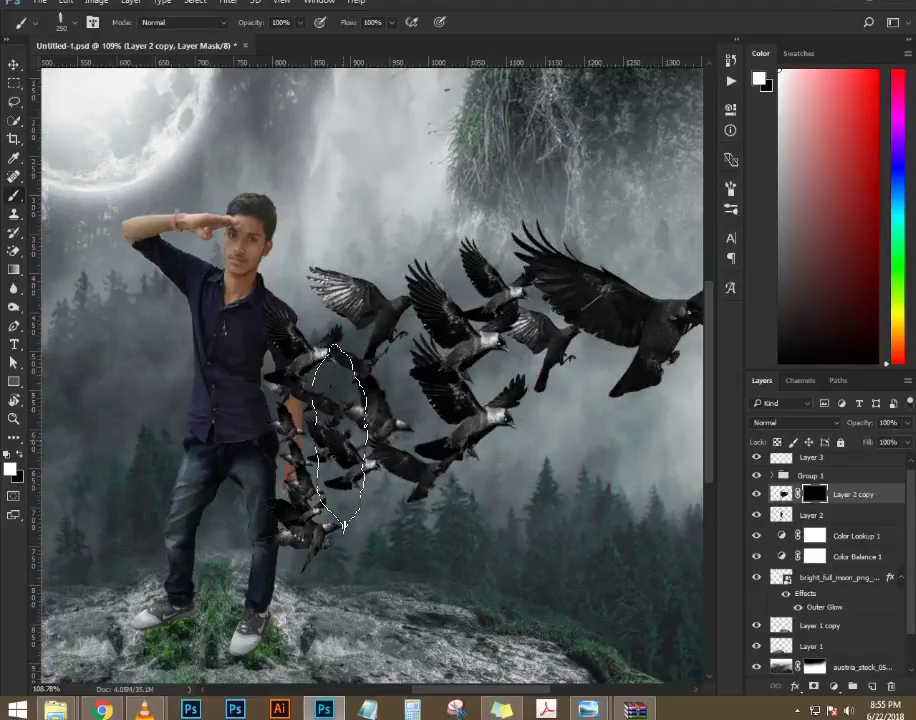
- Switch to the 1959 feather brush and reduce it to 200 px
right_click(349, 441)
double_click(489, 563)
key(bracketleft)
key(bracketleft)
key(bracketleft)
key(bracketleft)
key(bracketleft)
key(bracketleft)
key(bracketleft)
key(bracketleft)
key(bracketleft)
key(bracketleft)
key(bracketleft)
key(bracketleft)
key(bracketleft)
key(bracketleft)
key(bracketleft)
key(bracketleft)
key(bracketleft)
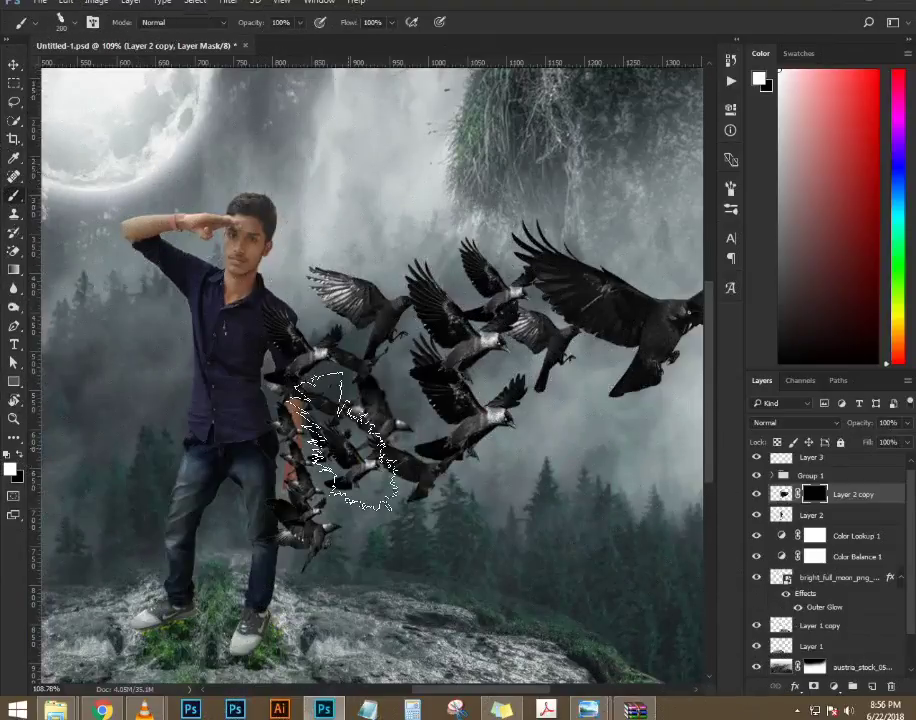
- Try the 1620 feather brush at 175 px with a stamp on the mask among the birds
right_click(355, 448)
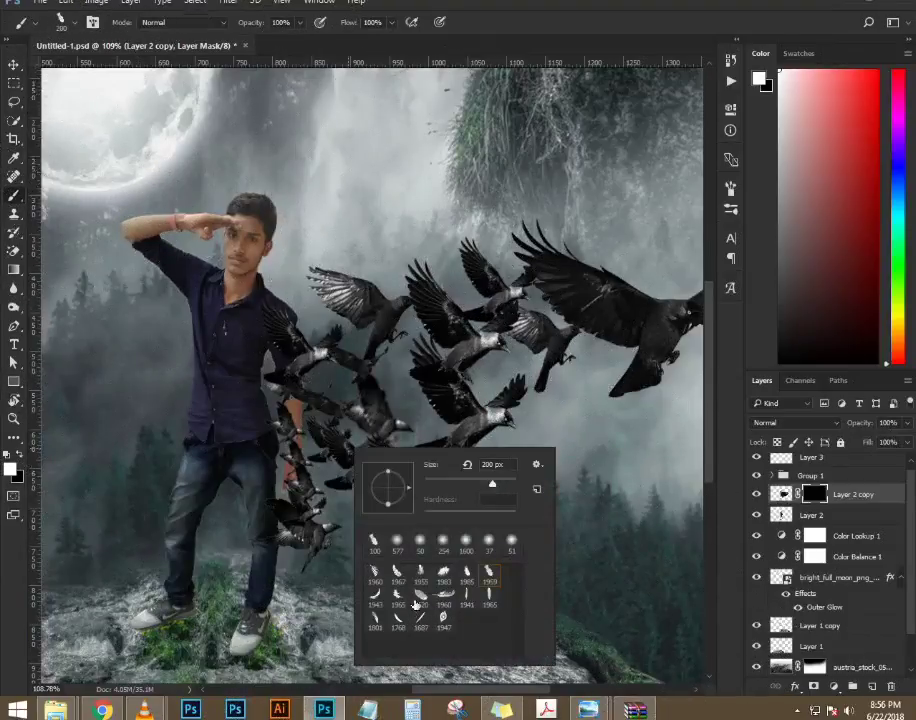
double_click(414, 603)
key(bracketleft)
key(bracketleft)
key(bracketleft)
key(bracketleft)
key(bracketleft)
key(bracketleft)
key(bracketleft)
key(bracketleft)
key(bracketleft)
key(bracketleft)
key(bracketleft)
key(bracketleft)
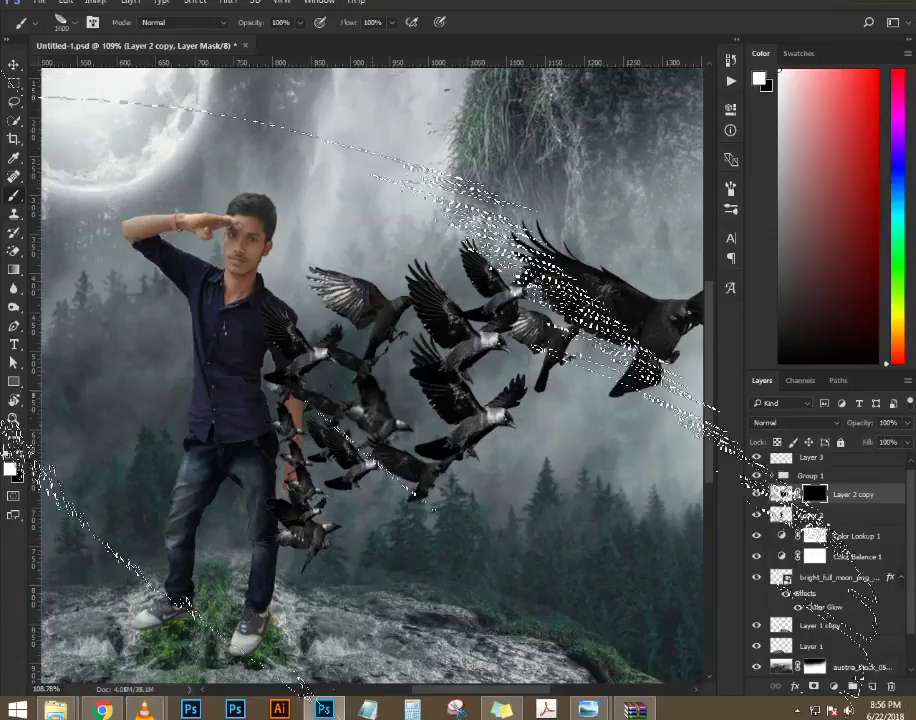
click(389, 393)
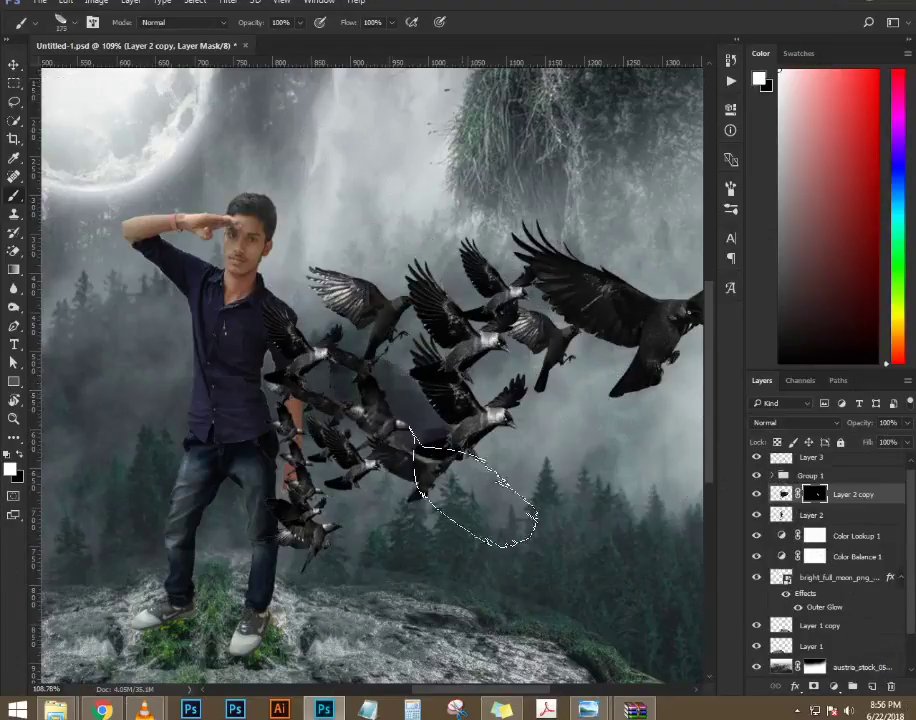
- Choose the 1943 feather brush and reduce it to 175 px for painting on the mask
right_click(408, 507)
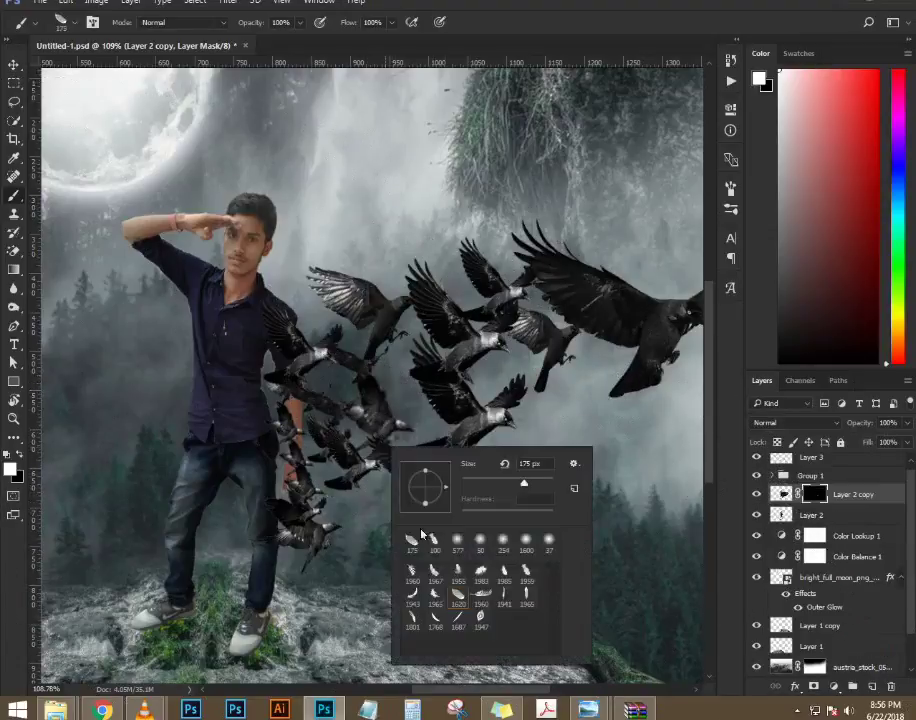
click(415, 591)
key(Return)
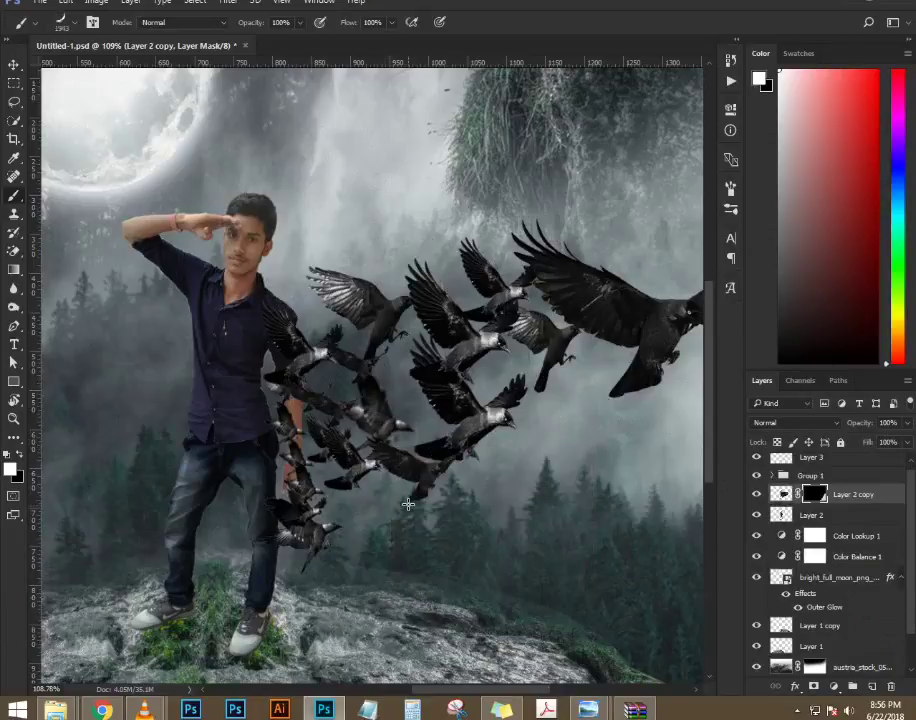
key(bracketleft)
key(bracketleft)
key(bracketleft)
key(bracketleft)
key(bracketleft)
key(bracketleft)
key(bracketleft)
key(bracketleft)
key(bracketleft)
key(bracketleft)
key(bracketleft)
key(bracketleft)
key(bracketleft)
key(bracketleft)
key(bracketleft)
key(bracketleft)
key(bracketleft)
key(bracketleft)
key(bracketleft)
- Set the 1943 brush tip to 87 px with 145% spacing, and enable Brush Pose with Tilt X at 31%
click(731, 209)
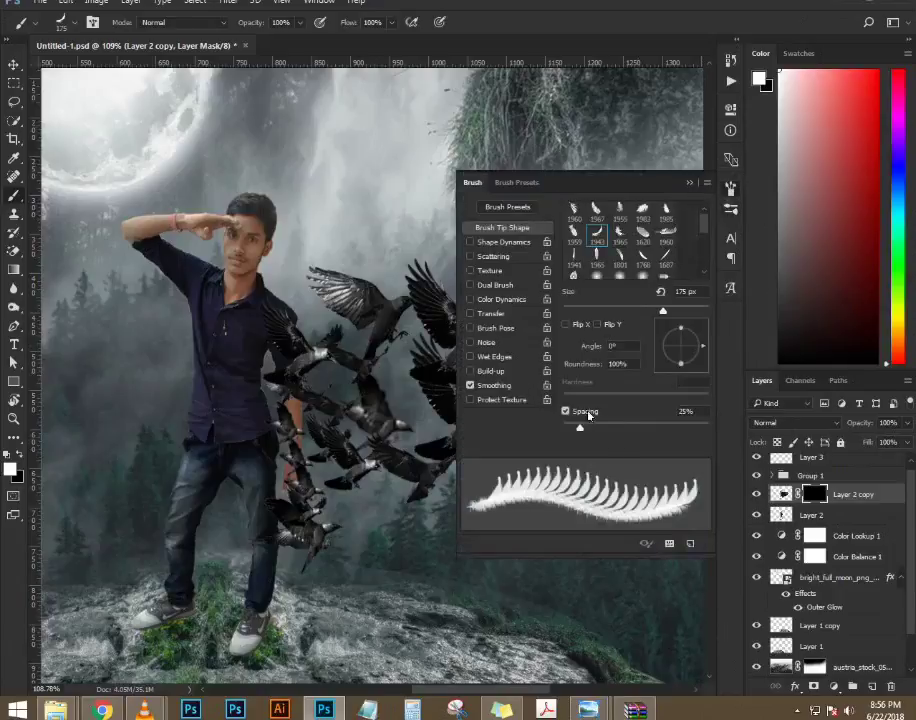
drag(580, 429, 652, 428)
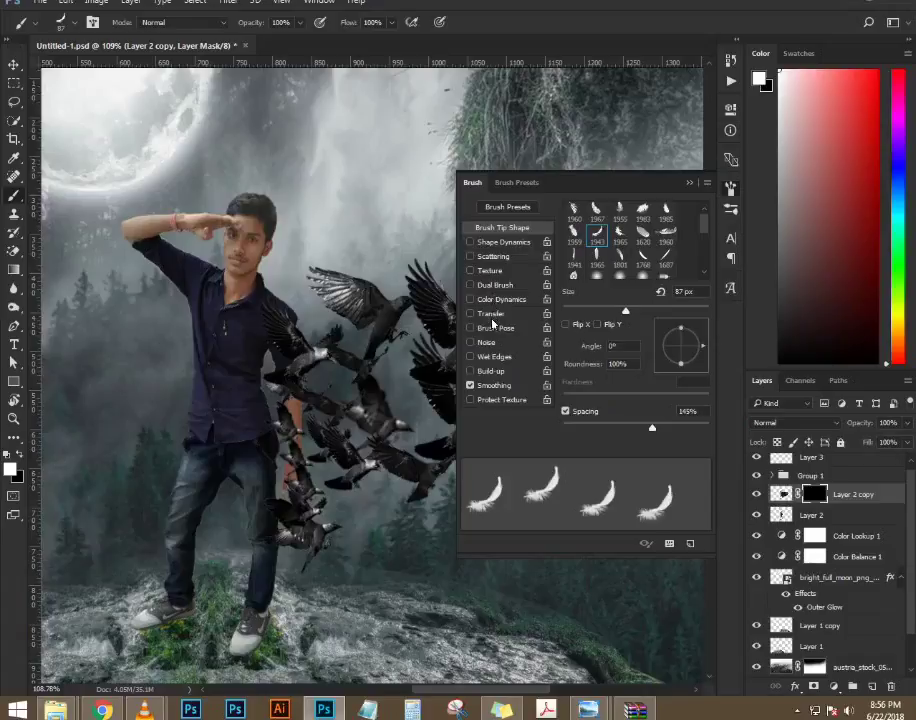
click(492, 328)
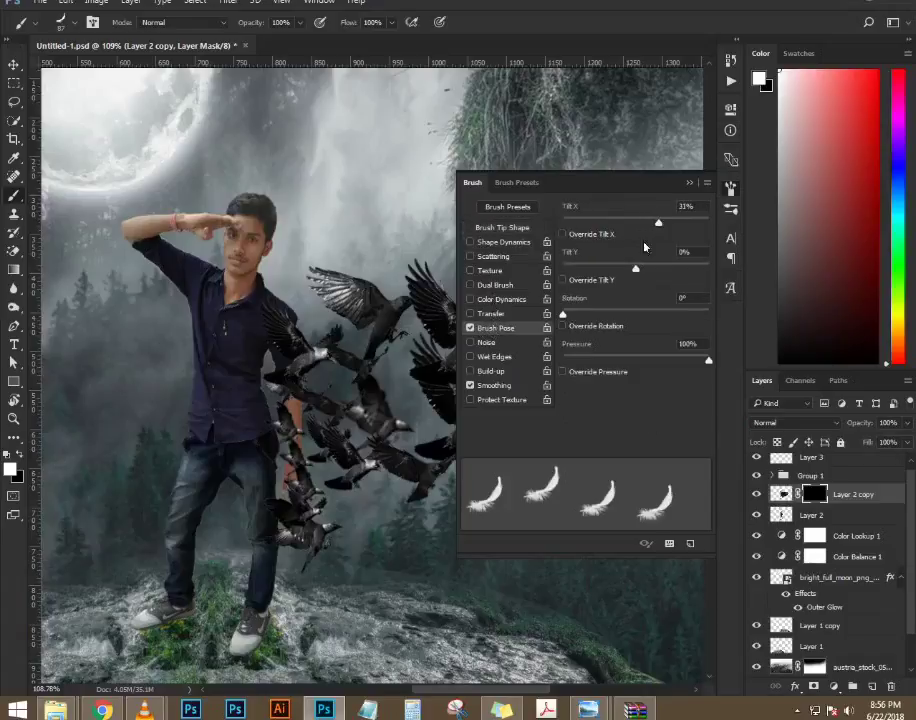
- Enable Shape Dynamics with size jitter 44%, minimum diameter 28%, angle jitter 36% and roundness jitter 47%
click(492, 242)
drag(569, 229, 626, 229)
drag(579, 272, 605, 272)
drag(562, 339, 616, 338)
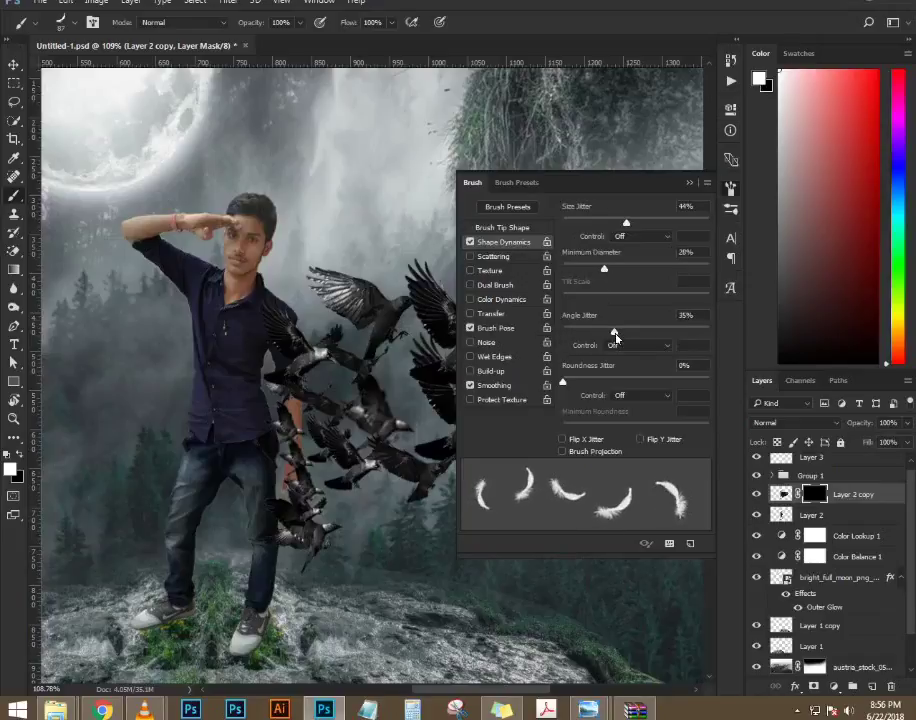
drag(579, 381, 636, 384)
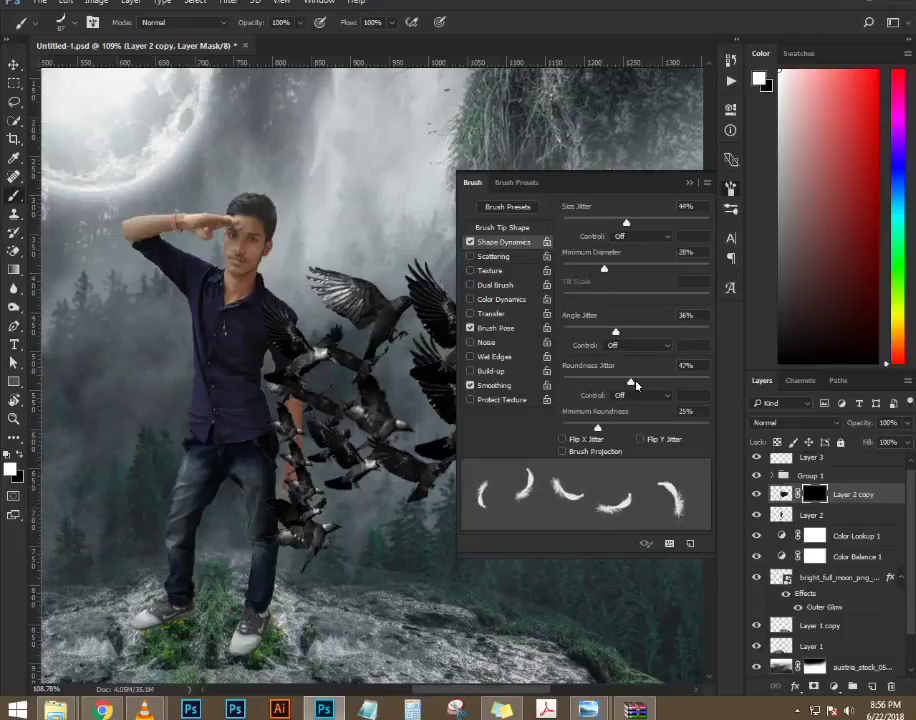
click(689, 184)
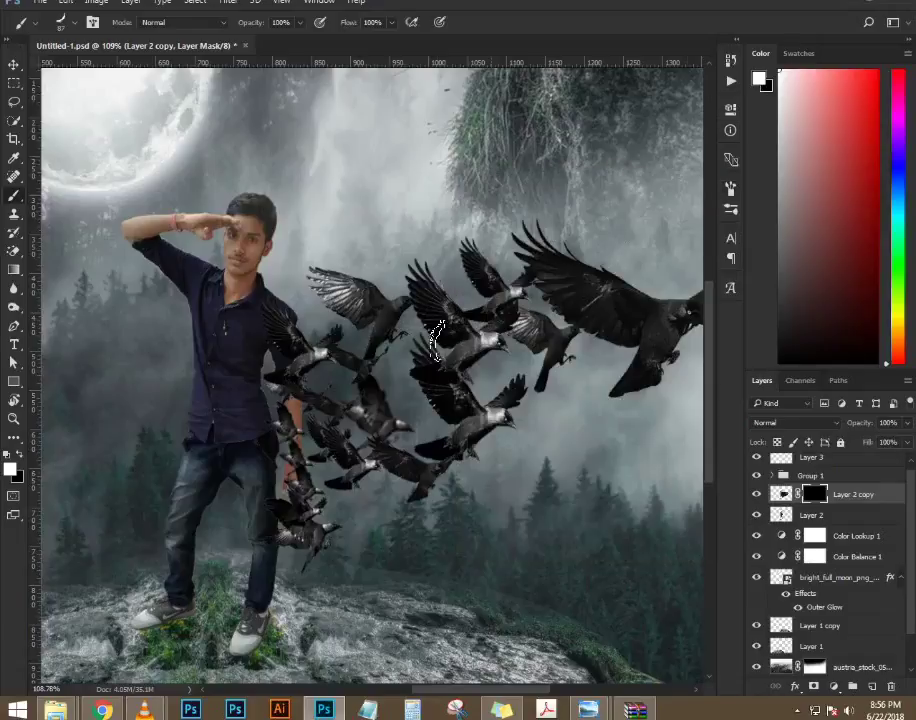
- Hide Group 1, try a 400 px feather stamp on the mask beside the man's arm, and undo the stamp
scroll(605, 245, down, 3)
scroll(605, 245, up, 4)
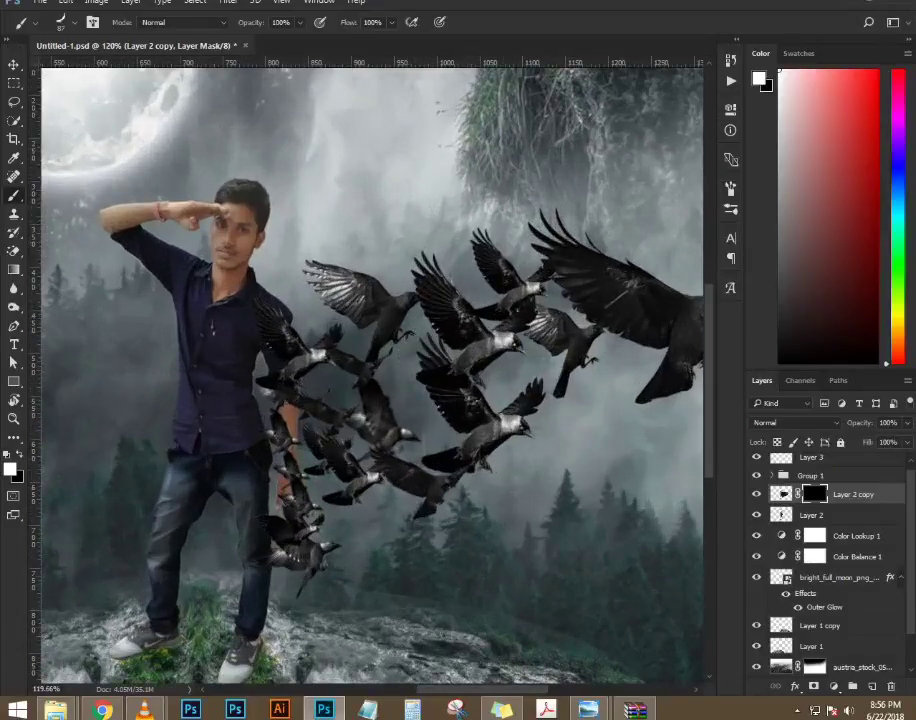
scroll(428, 435, down, 2)
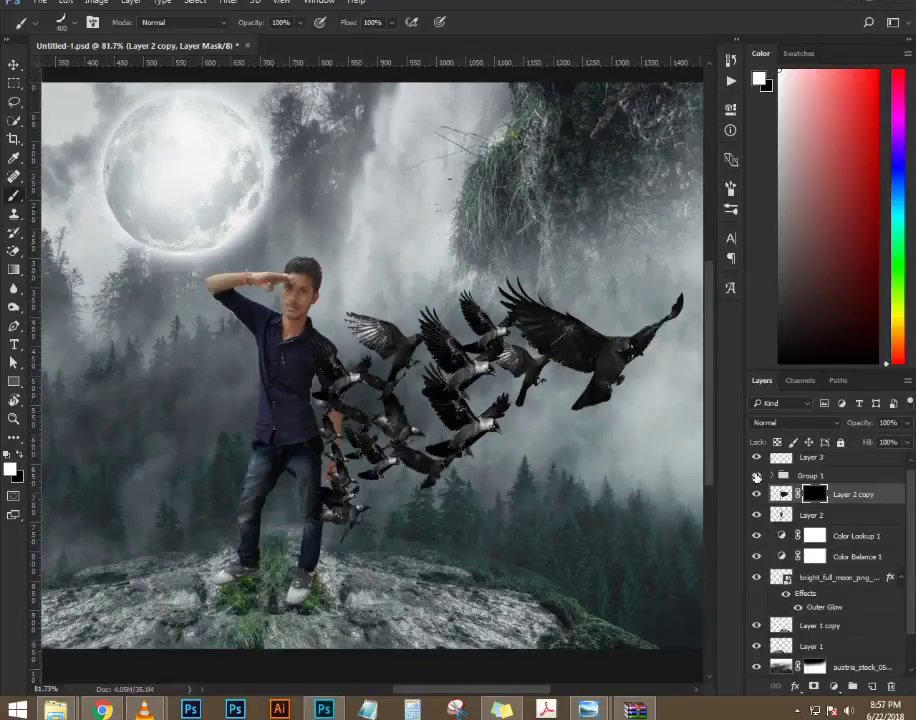
click(757, 476)
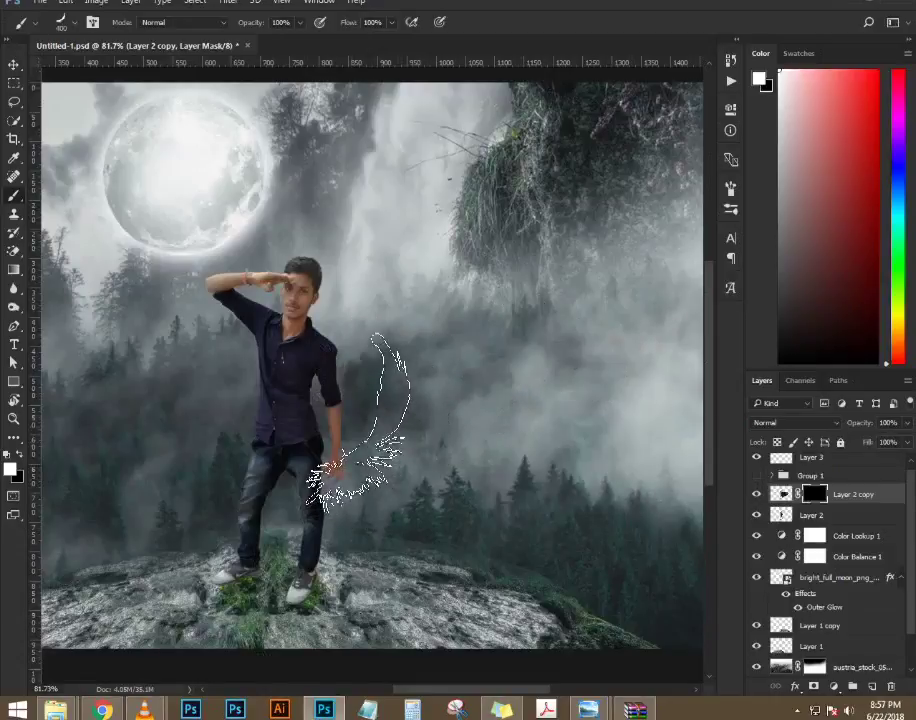
click(362, 406)
key(ctrl+z)
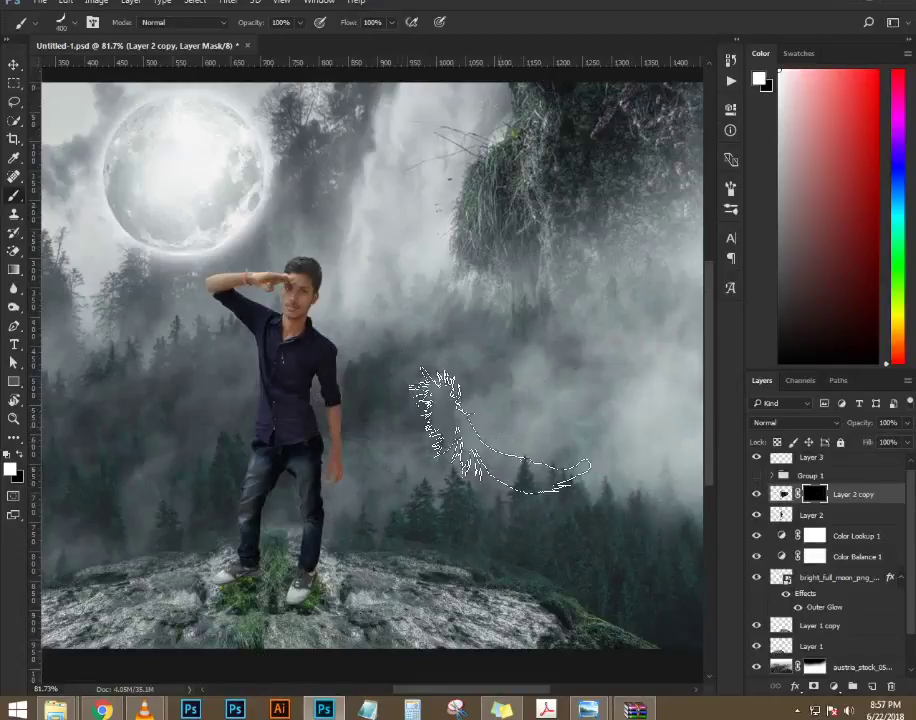
- Reduce the feather brush to 50 px and paint scattered feathers on Layer 2 copy's mask beside the man's lowered arm
key([)
key([)
key([)
key([)
key([)
key([)
key([)
key([)
key([)
key([)
key([)
key([)
key([)
key([)
key([)
scroll(345, 405, up, 4)
click(364, 410)
click(413, 406)
mouse_move(455, 392)
mouse_down()
mouse_move(503, 350)
mouse_move(514, 361)
mouse_move(514, 415)
mouse_move(394, 448)
mouse_move(348, 501)
mouse_move(540, 485)
mouse_up()
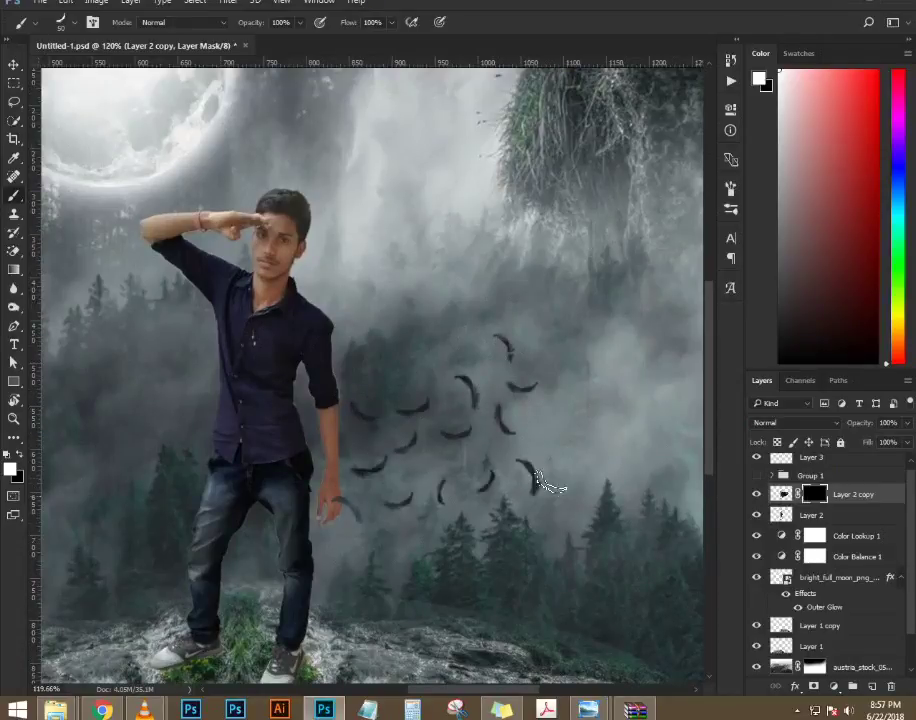
- Paint more scattered 50 px feathers on the mask to widen the trail away from the man, and show Group 1 again
mouse_move(414, 523)
mouse_down()
mouse_move(369, 553)
mouse_move(383, 452)
mouse_move(410, 408)
mouse_move(549, 361)
mouse_move(581, 313)
mouse_move(489, 288)
mouse_move(643, 363)
mouse_up()
drag(634, 428, 360, 393)
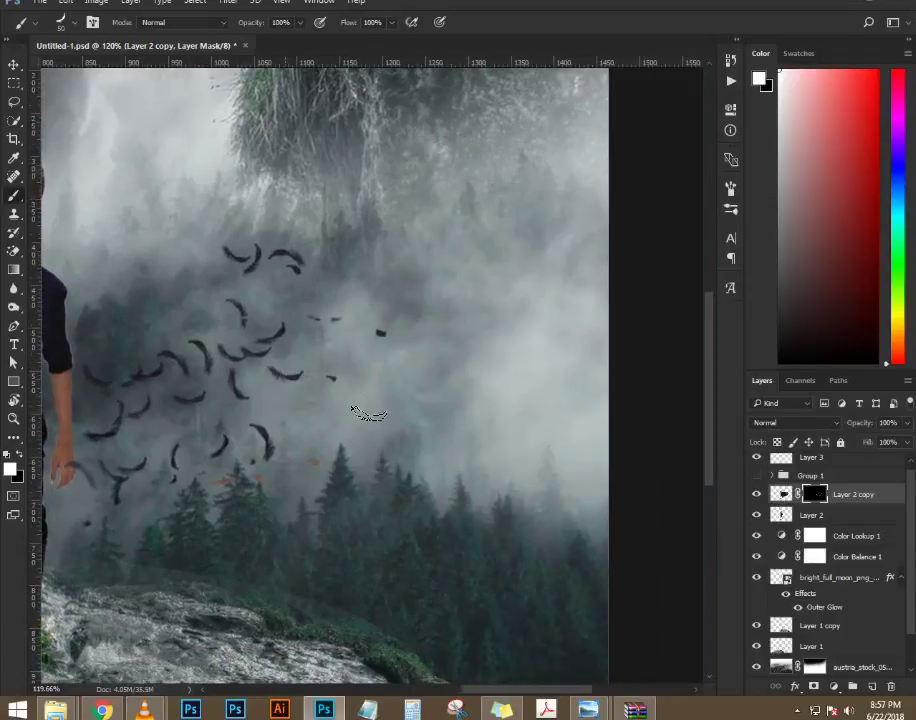
mouse_move(303, 432)
mouse_down()
mouse_move(90, 358)
mouse_move(152, 309)
mouse_move(257, 280)
mouse_move(387, 284)
mouse_move(426, 302)
mouse_up()
drag(380, 392, 394, 380)
click(151, 447)
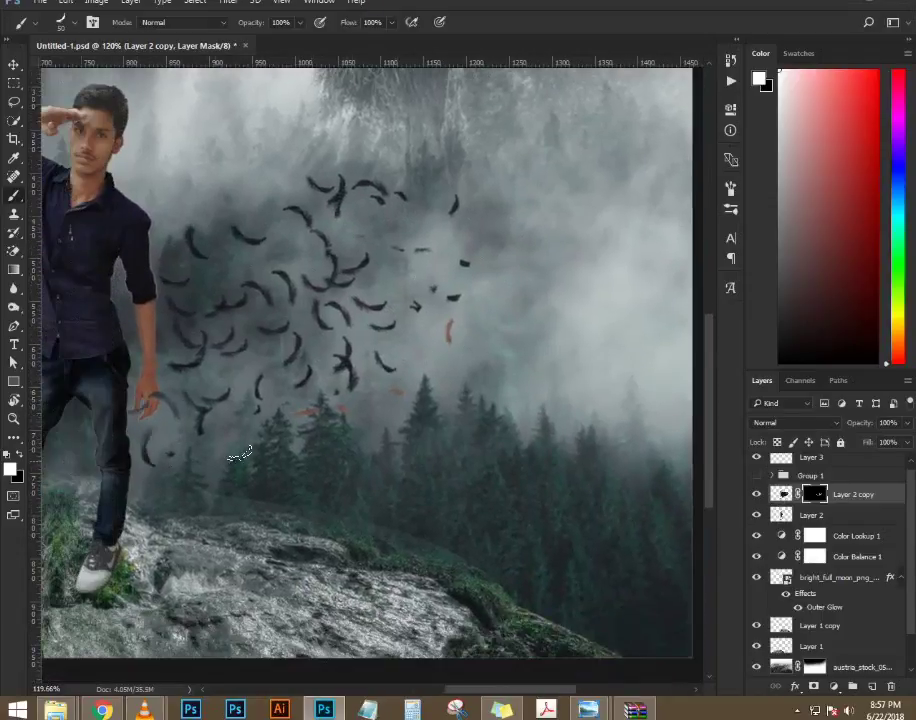
mouse_move(185, 465)
mouse_down()
mouse_move(160, 430)
mouse_move(212, 410)
mouse_move(255, 450)
mouse_move(238, 362)
mouse_move(218, 307)
mouse_move(140, 280)
mouse_move(195, 205)
mouse_move(330, 162)
mouse_move(415, 158)
mouse_up()
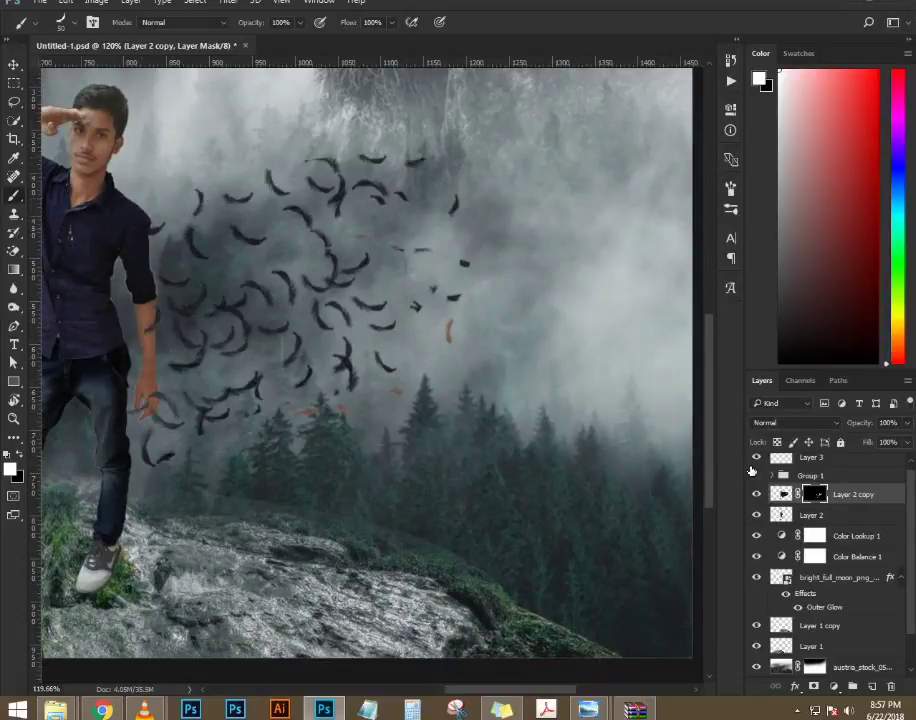
click(756, 475)
- Add a new layer directly above Layer 2 copy, with black as the foreground colour
scroll(268, 460, down, 3)
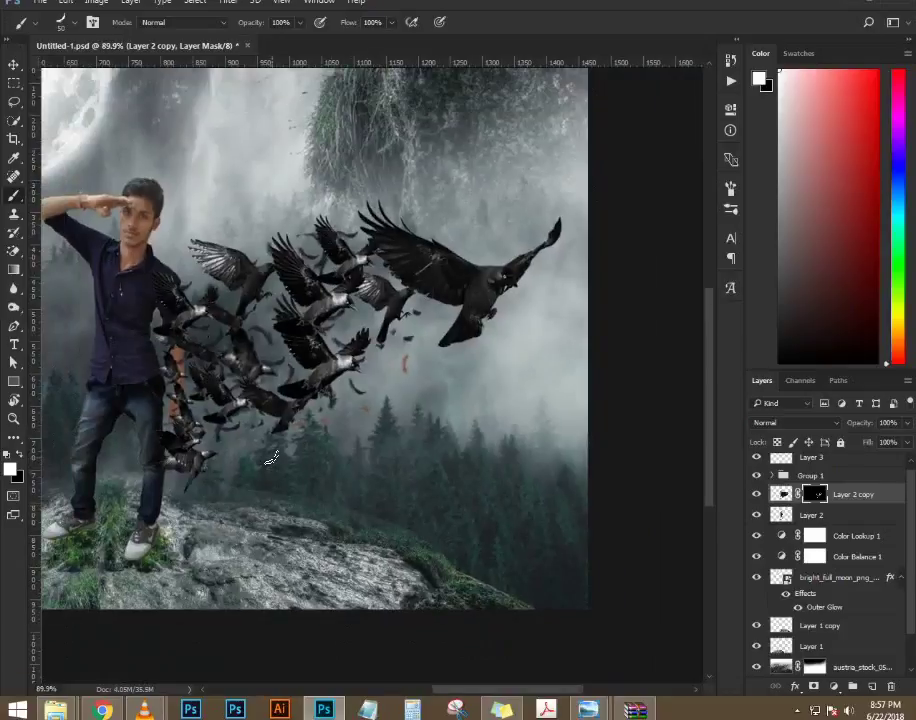
scroll(231, 468, up, 5)
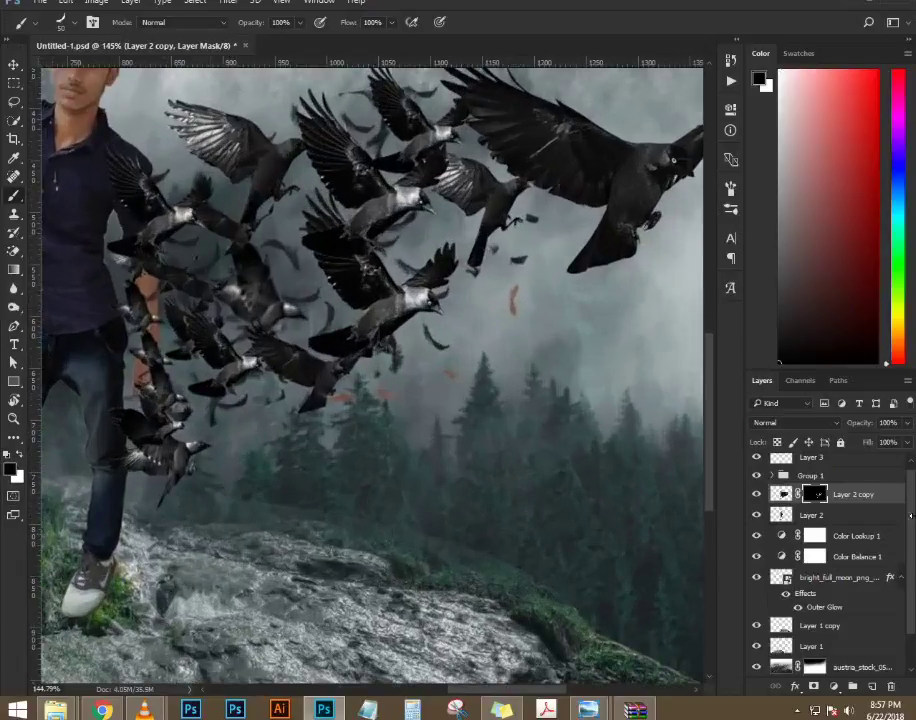
click(872, 688)
scroll(326, 518, down, 2)
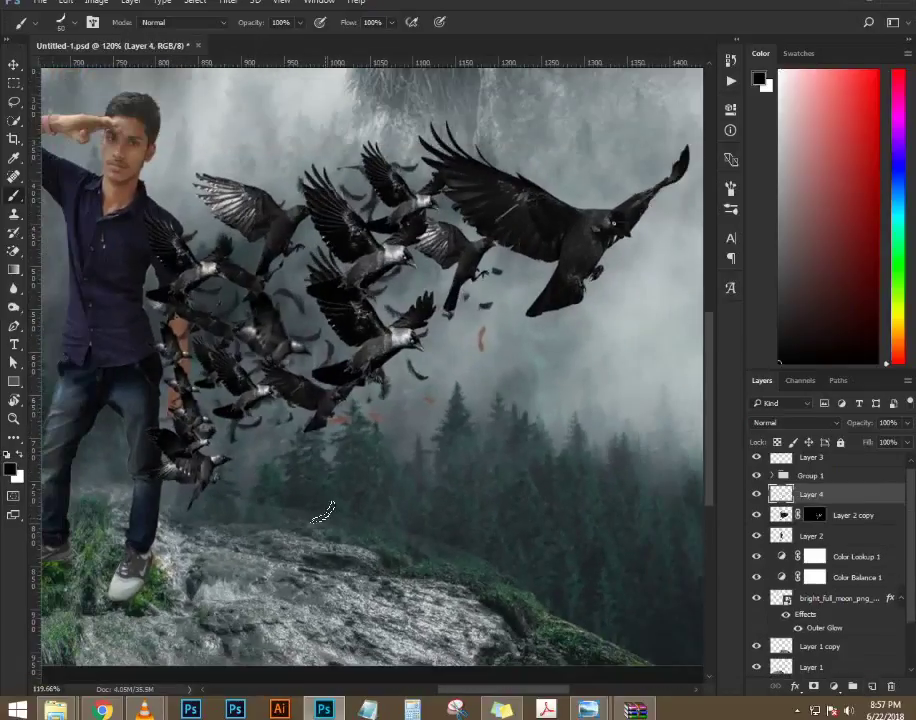
- Try stamping 125 px black feathers below the flock on the new layer, and undo them all
key(bracketright)
key(bracketright)
click(234, 450)
click(336, 460)
click(441, 392)
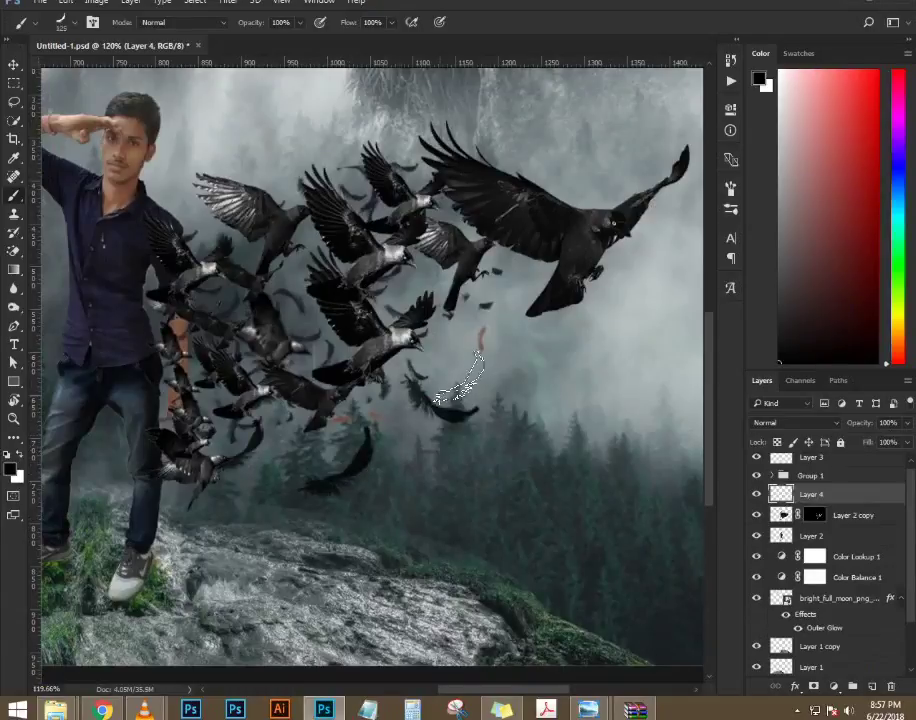
click(476, 457)
click(372, 515)
click(240, 515)
click(330, 552)
click(472, 553)
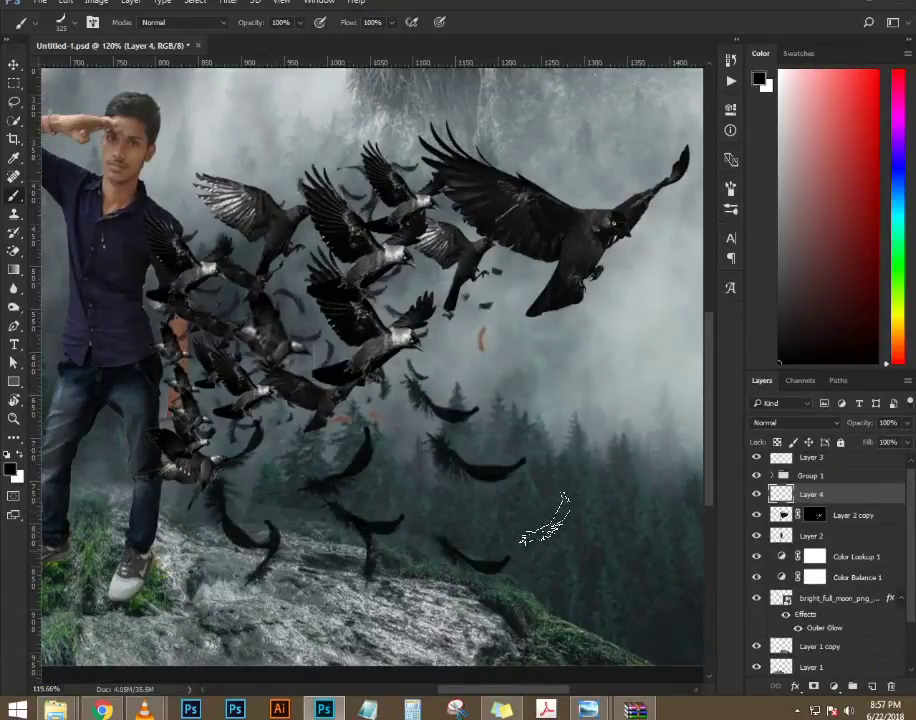
key(ctrl+alt+z)
key(ctrl+alt+z)
key(ctrl+alt+z)
key(ctrl+alt+z)
key(ctrl+alt+z)
key(ctrl+alt+z)
key(ctrl+alt+z)
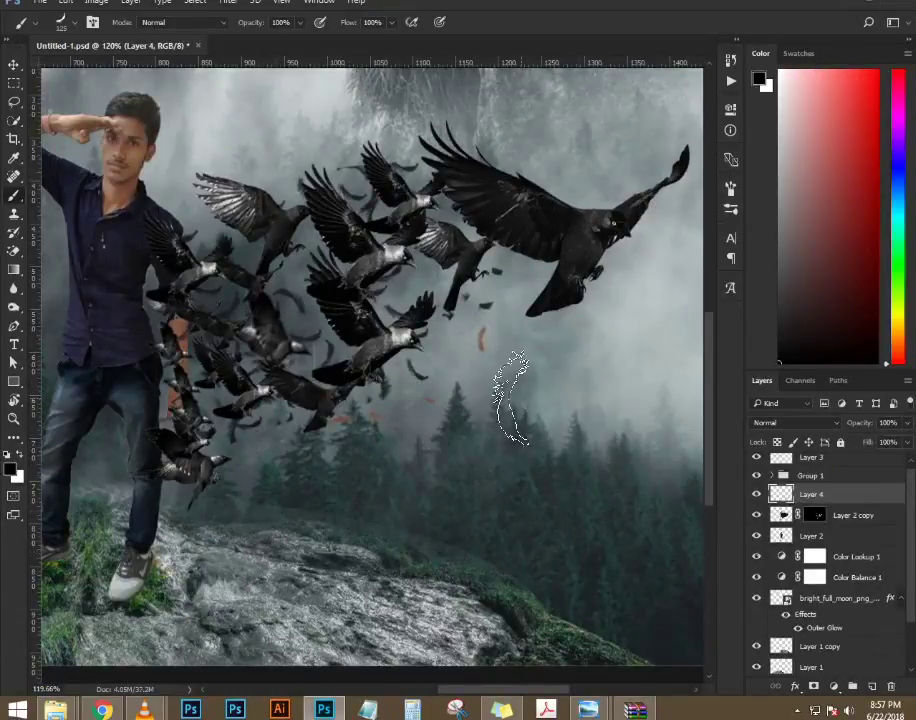
- Paint small scattered black feathers on Layer 4 below the flock and the large bird, using a brush of about 45 px
mouse_move(238, 437)
mouse_down()
mouse_move(330, 474)
mouse_move(410, 397)
mouse_move(460, 369)
mouse_move(425, 426)
mouse_move(330, 491)
mouse_move(225, 501)
mouse_move(352, 522)
mouse_move(433, 509)
mouse_move(541, 524)
mouse_move(482, 517)
mouse_move(507, 471)
mouse_up()
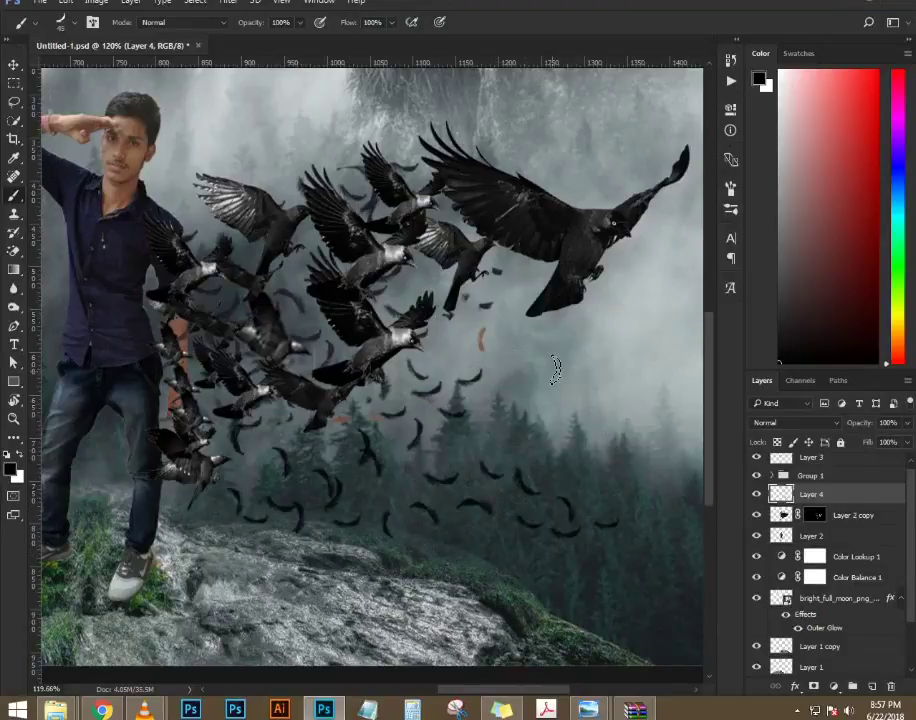
drag(556, 370, 676, 500)
mouse_move(517, 392)
mouse_down()
mouse_move(545, 445)
mouse_move(634, 513)
mouse_up()
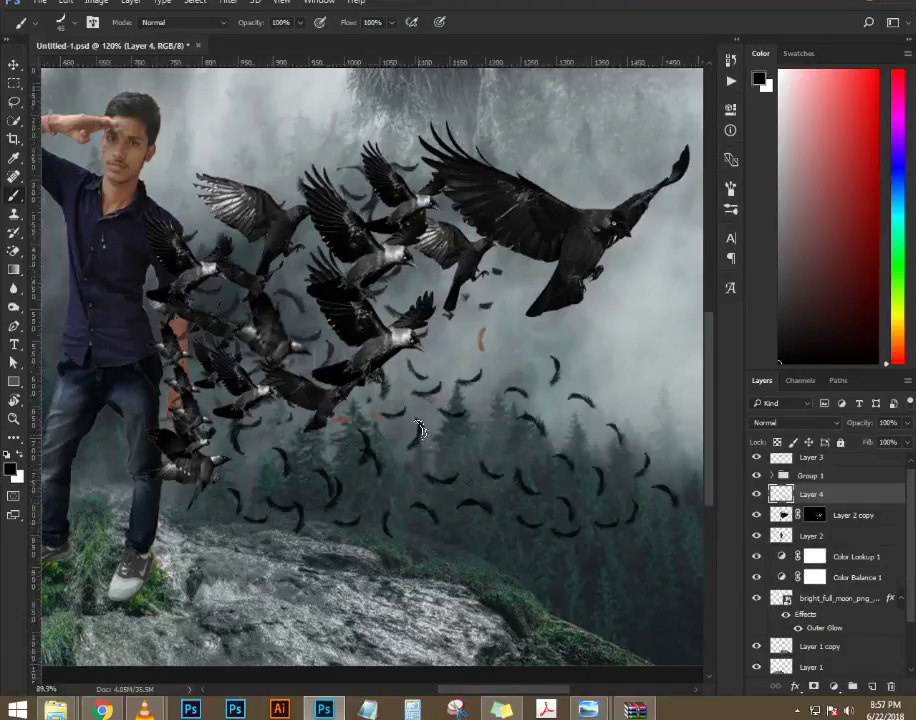
scroll(418, 430, down, 3)
scroll(534, 380, up, 2)
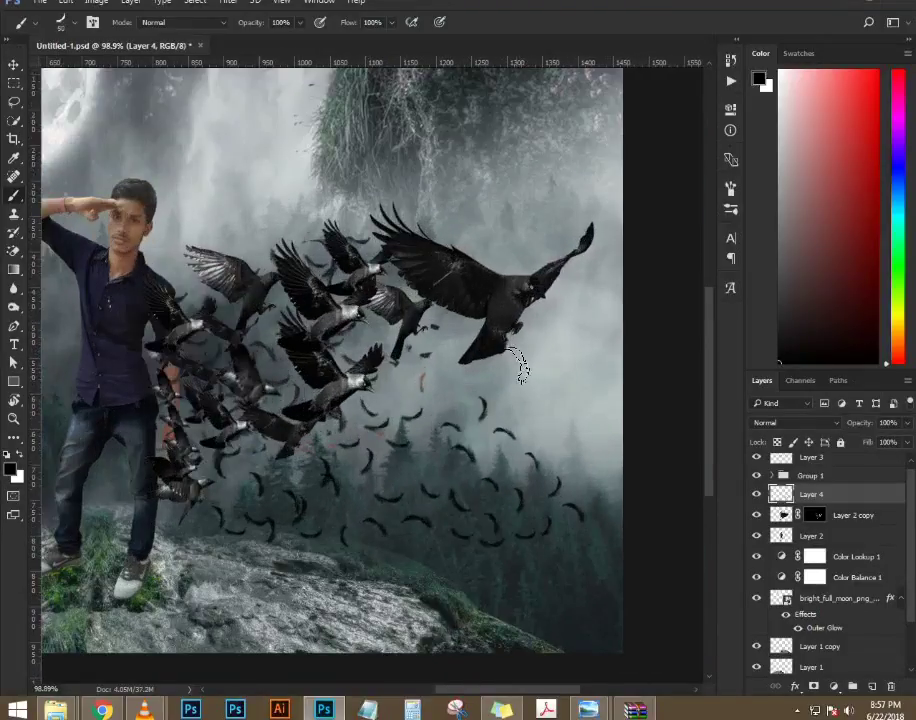
scroll(303, 487, down, 2)
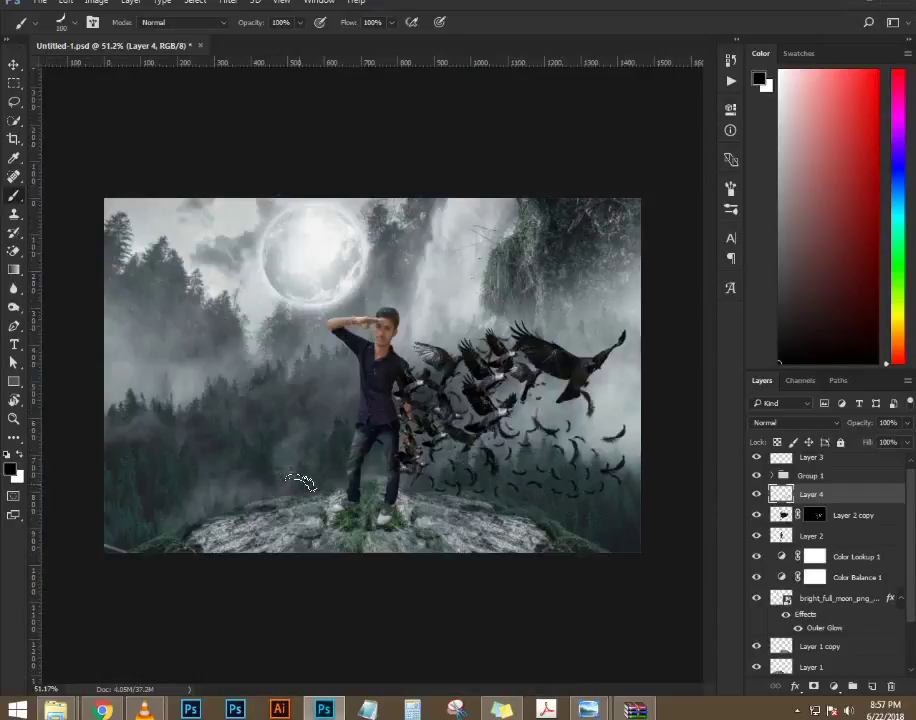
- Stamp four 100 px black feathers on Layer 4 above the flock and the large bird
click(468, 316)
click(521, 299)
click(575, 275)
click(630, 288)
scroll(391, 376, down, 2)
scroll(390, 375, down, 1)
scroll(400, 385, up, 1)
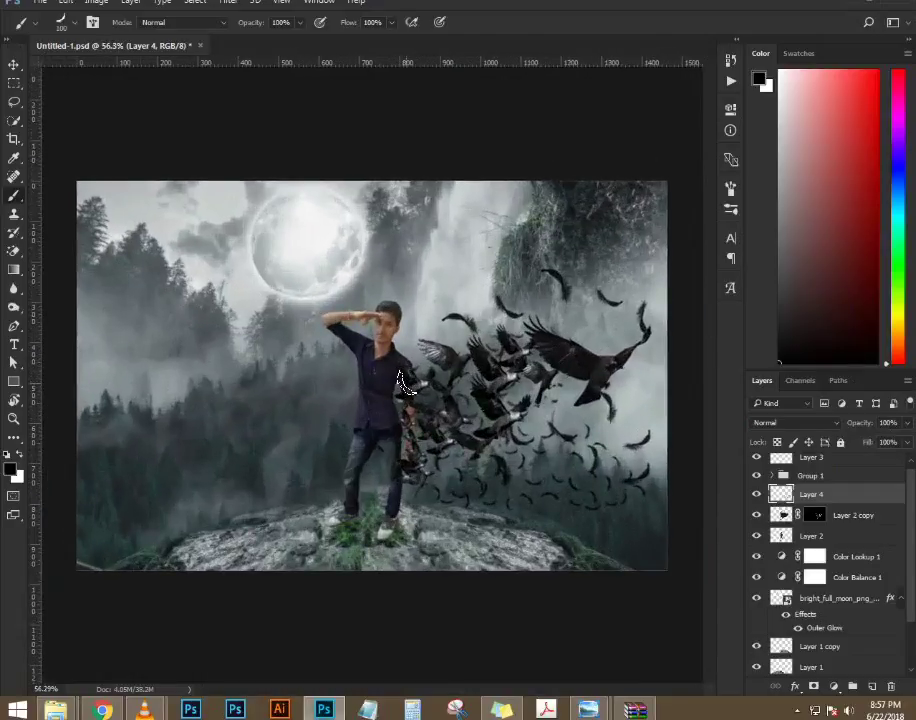
scroll(395, 388, up, 1)
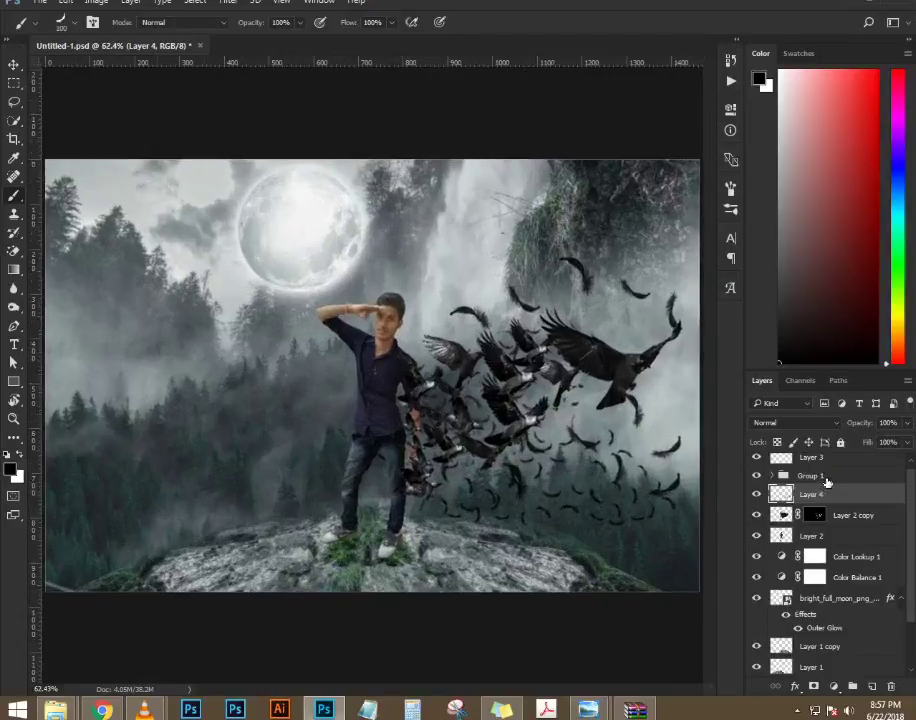
- Select everything from Layer 2 up to Layer 3 and nudge the man, birds and feathers left together, to below the moon
click(826, 476)
click(822, 537)
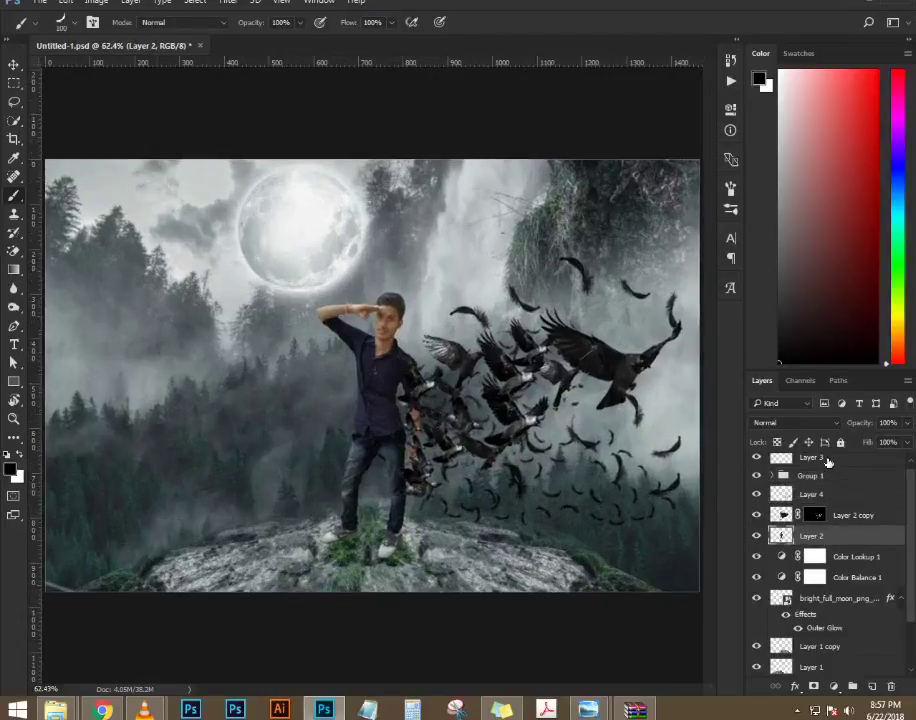
shift+click(828, 459)
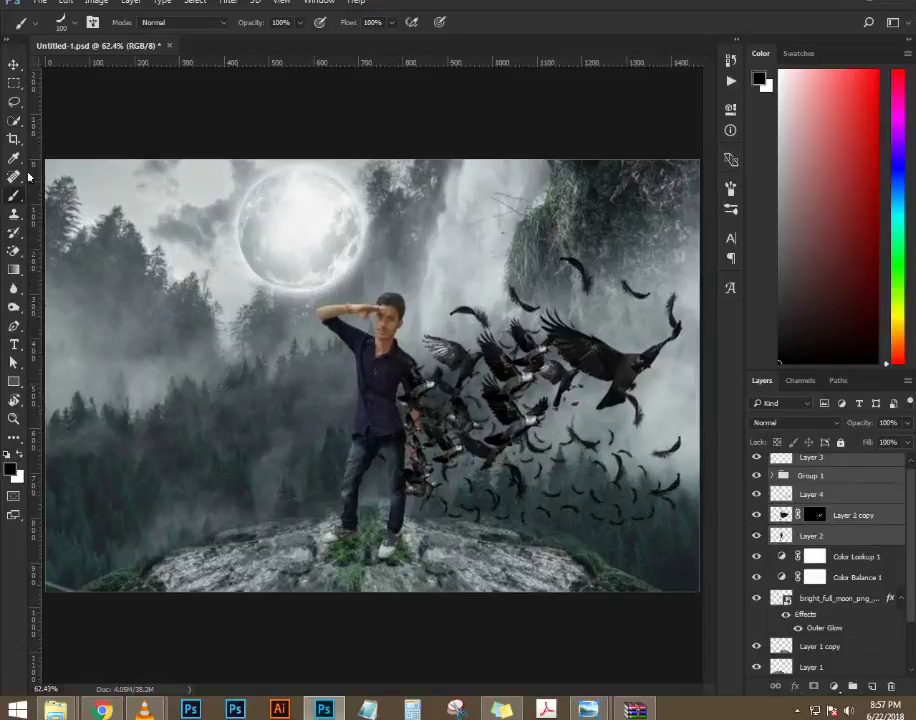
click(13, 63)
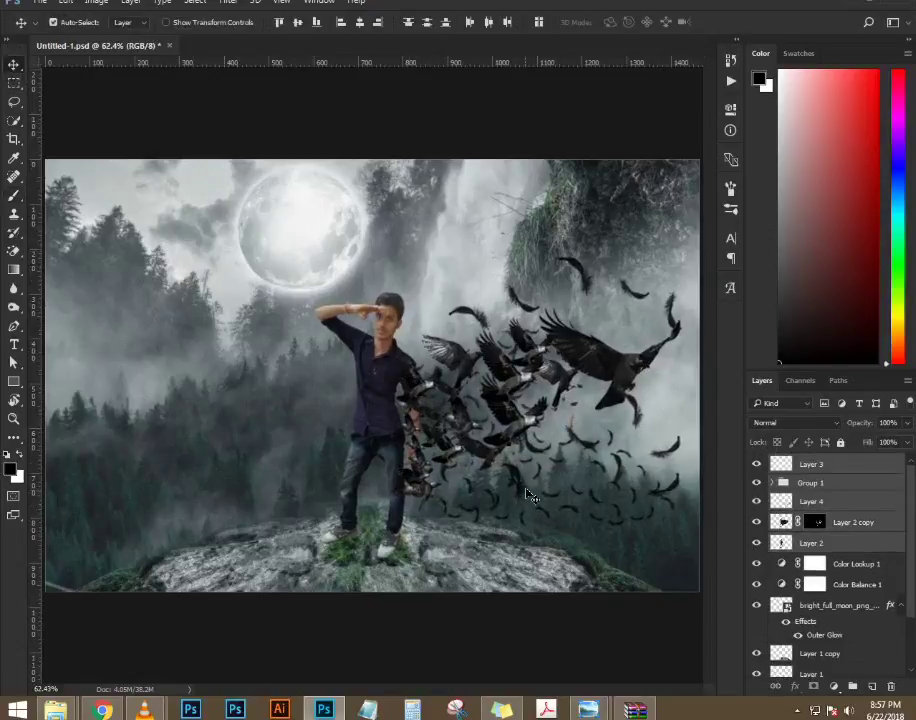
key(Left)
key(Left)
key(Left)
key(Left)
key(Left)
key(Left)
key(Left)
key(Left)
key(Left)
key(Left)
key(Left)
key(Left)
key(Left)
key(Left)
key(Left)
key(Left)
key(Left)
key(Left)
key(Left)
key(Left)
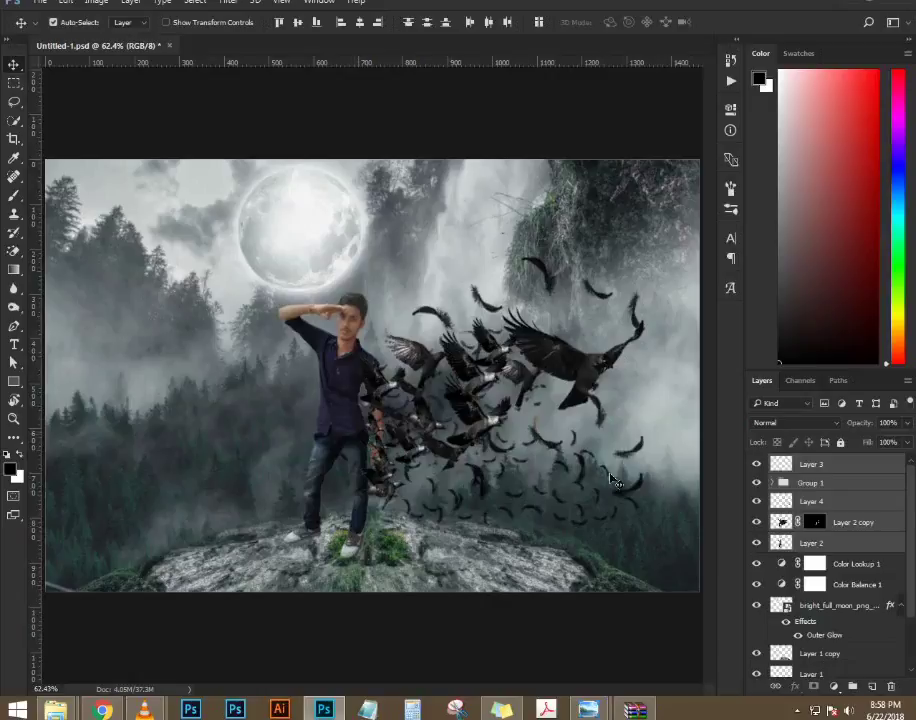
- Duplicate Layer 2, load the original Layer 2's outline as a selection and fill the silhouette with black, then deselect
click(852, 540)
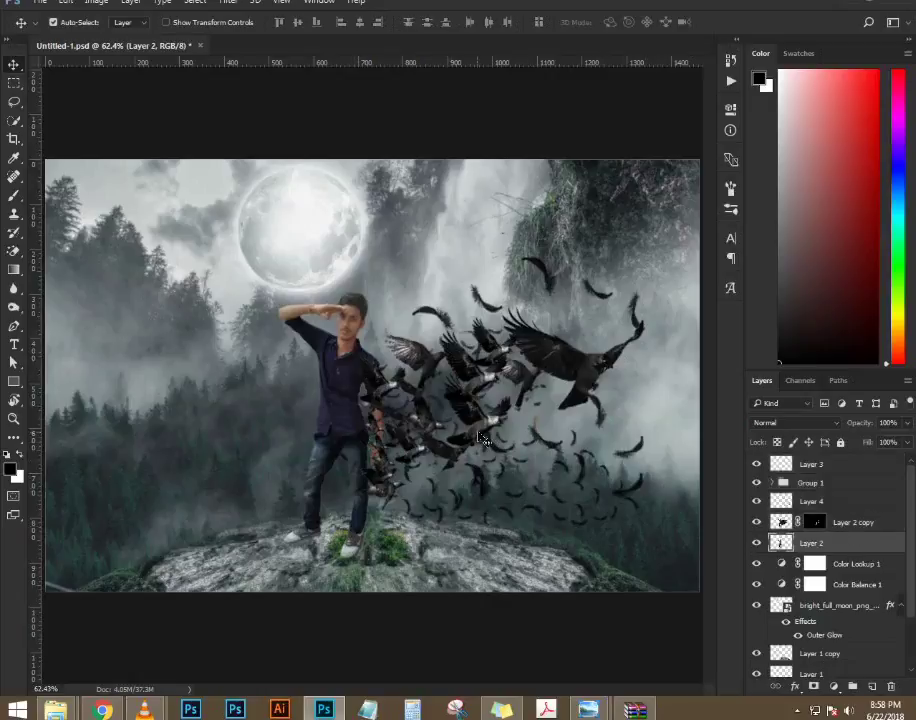
key(ctrl+j)
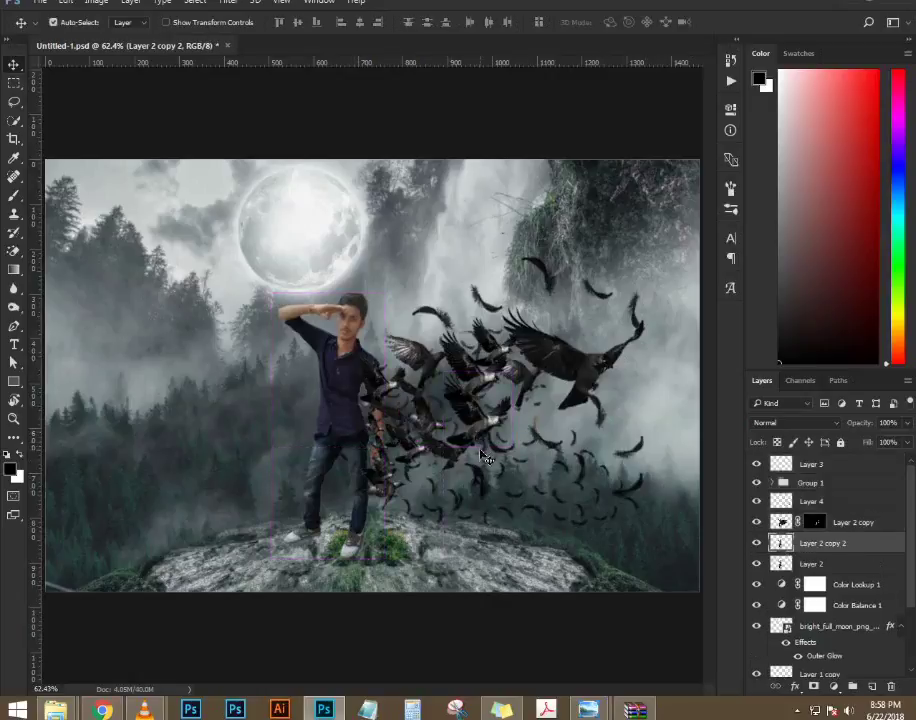
click(767, 566)
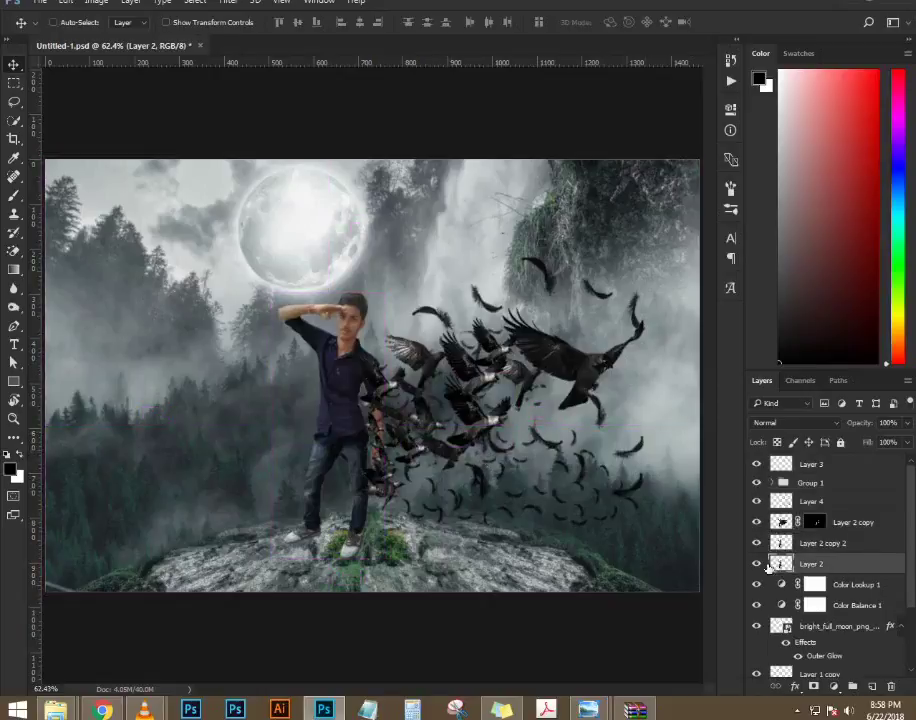
ctrl+click(779, 566)
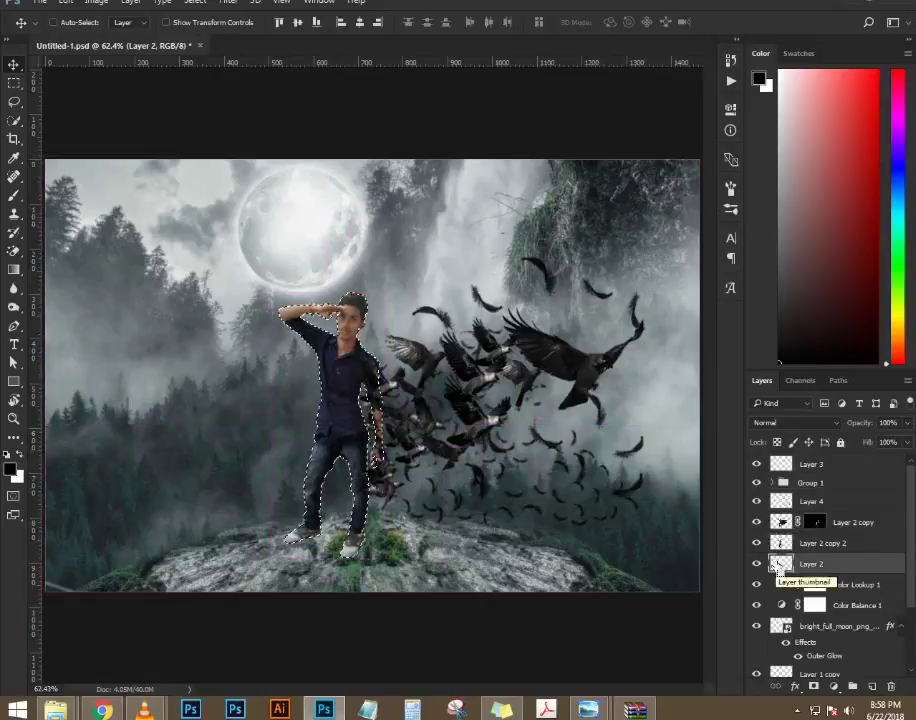
key(ctrl+d)
- Flip the black silhouette on Layer 2 downward and skew it to meet the man's feet as a shadow on the rock
key(ctrl+t)
scroll(369, 337, down, 2)
drag(340, 316, 327, 644)
drag(296, 520, 292, 484)
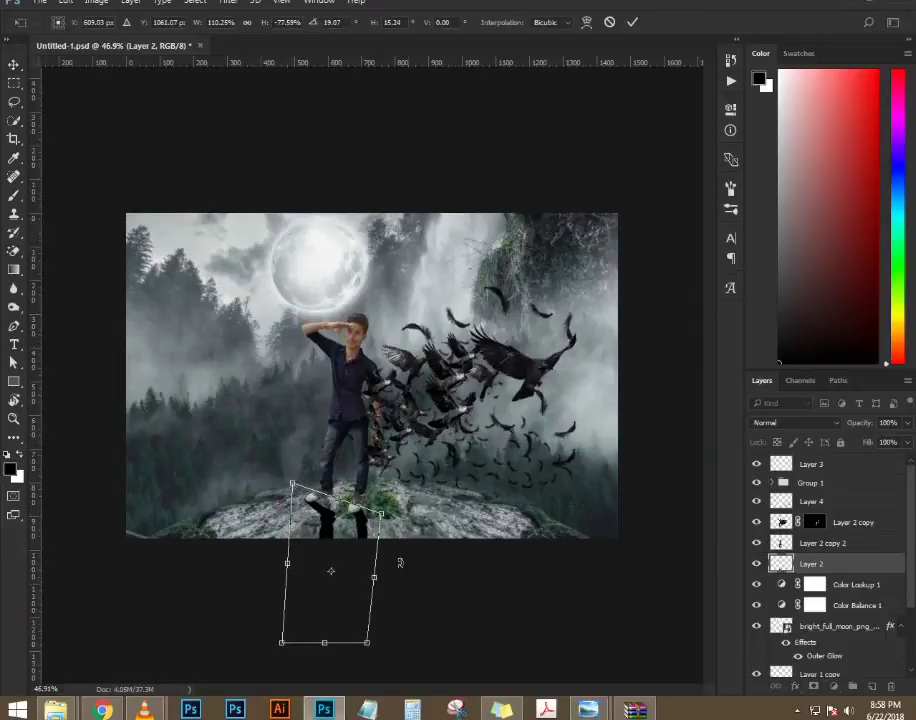
mouse_move(387, 525)
mouse_down()
mouse_move(381, 531)
mouse_move(373, 520)
mouse_up()
key(Return)
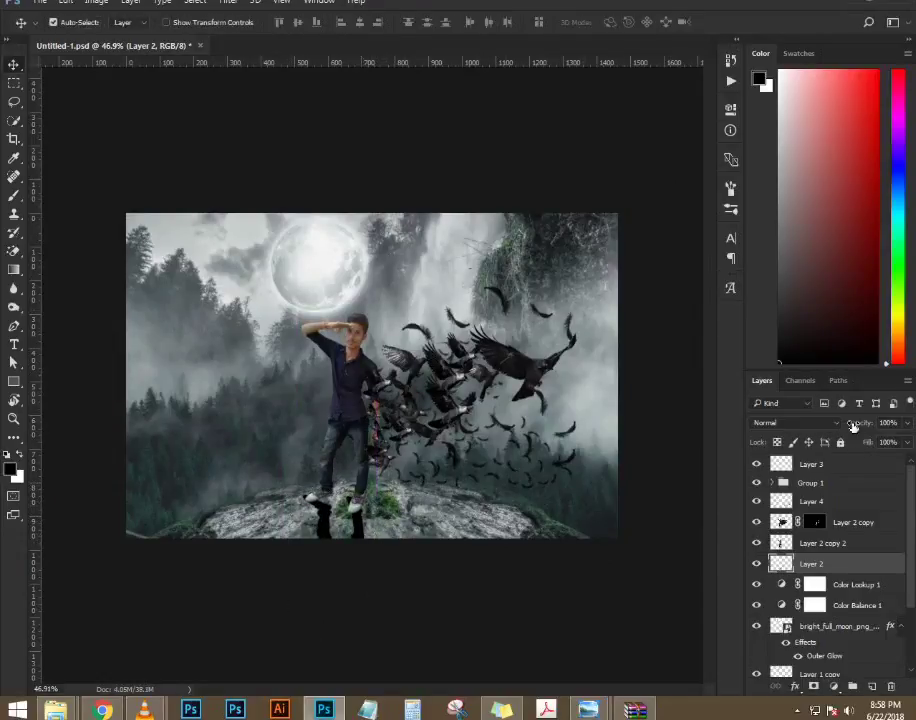
- Lower the shadow layer's opacity to 80% and soften it with a Gaussian Blur of 9.6 pixels
drag(850, 426, 840, 426)
click(228, 4)
mouse_move(290, 159)
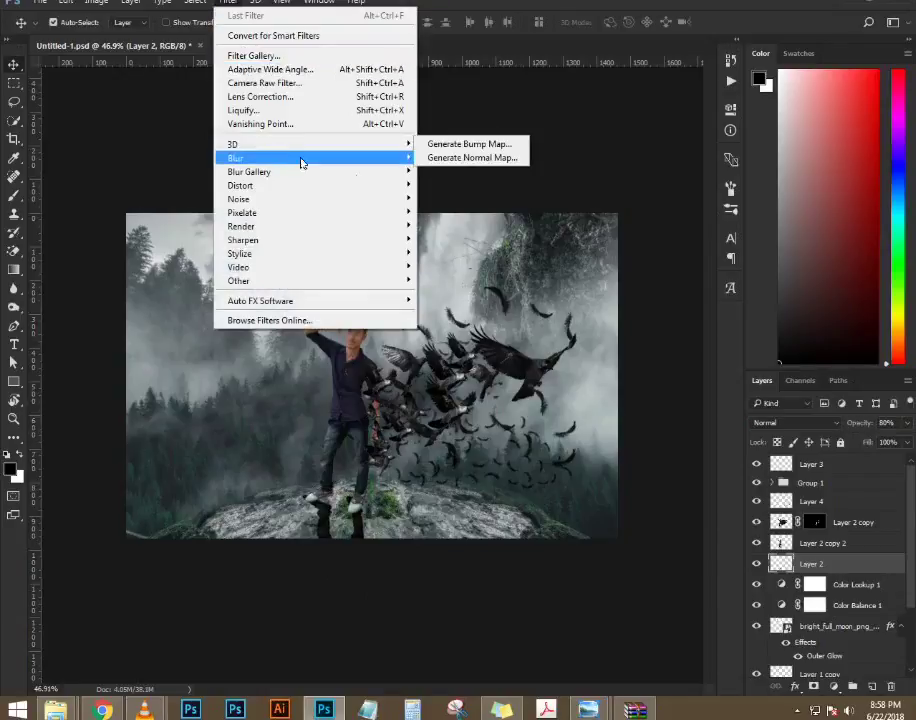
click(451, 213)
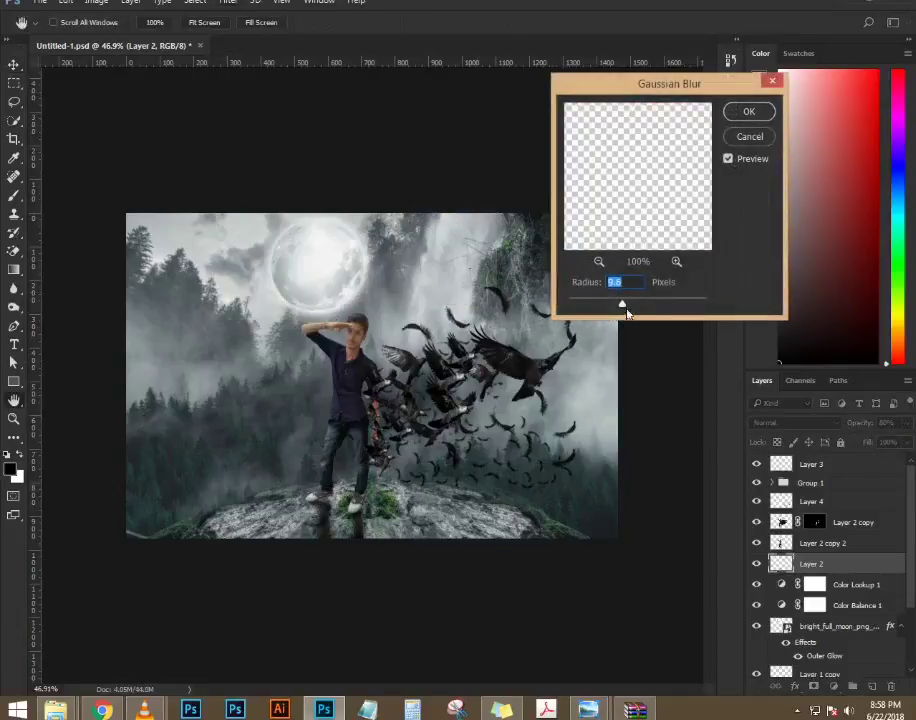
click(743, 112)
- Shift the blurred shadow about 4 px left and 6 px down so it lines up under the man's shoes
alt+scroll(358, 470, up, 8)
drag(316, 630, 291, 550)
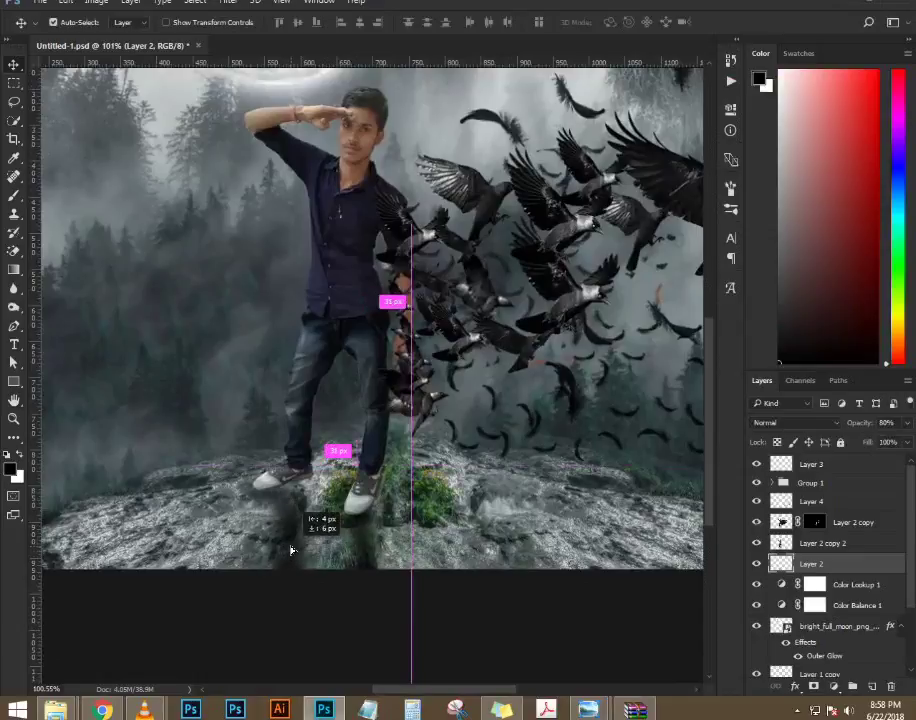
scroll(395, 472, down, 4)
scroll(395, 472, up, 2)
scroll(395, 472, down, 2)
scroll(395, 472, up, 1)
scroll(395, 472, up, 1)
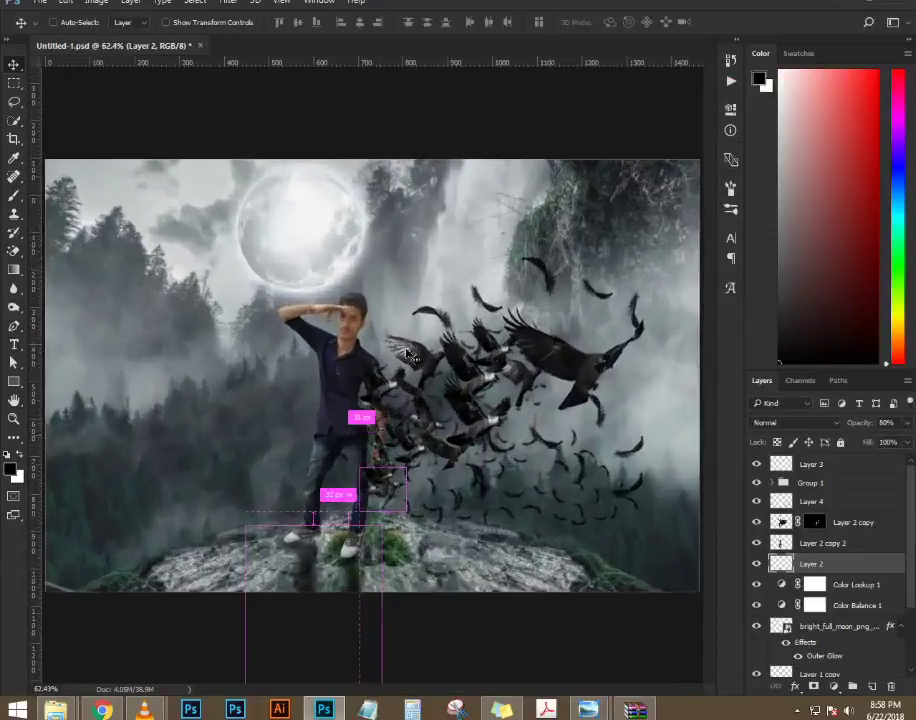
scroll(472, 358, up, 2)
scroll(472, 358, down, 2)
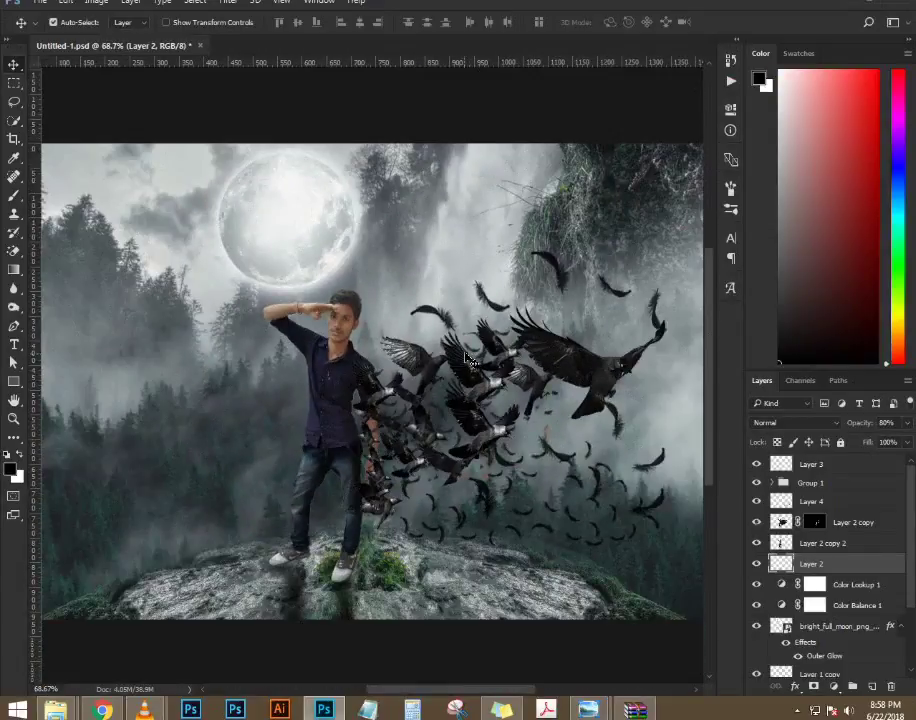
key(ctrl+0)
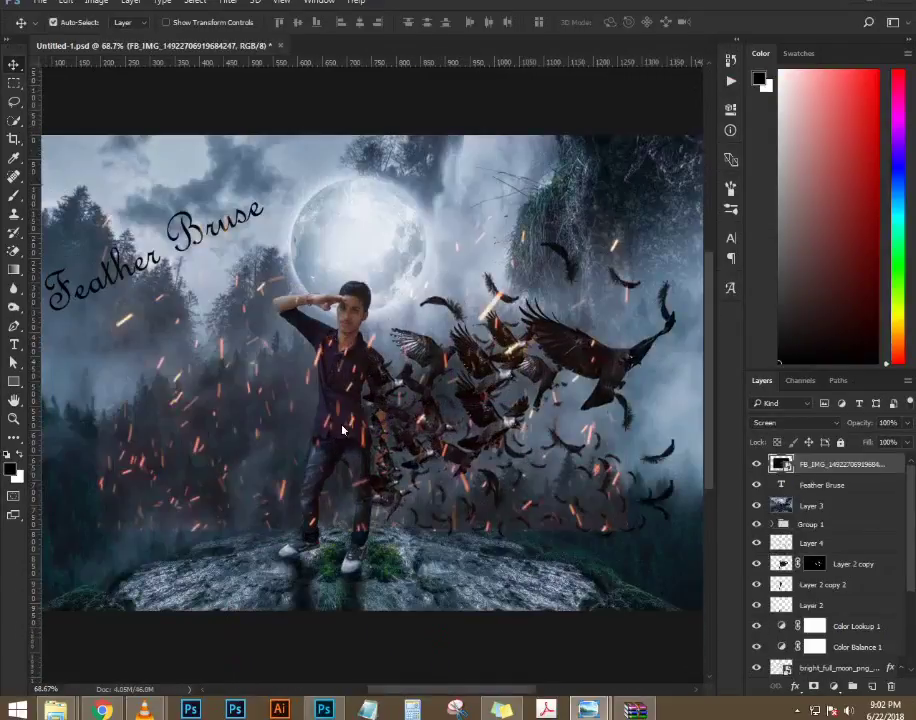
- Move the sparks image over the man and flock, and clip a Hue/Saturation adjustment to it with Hue +180 and Saturation -18
drag(346, 431, 502, 529)
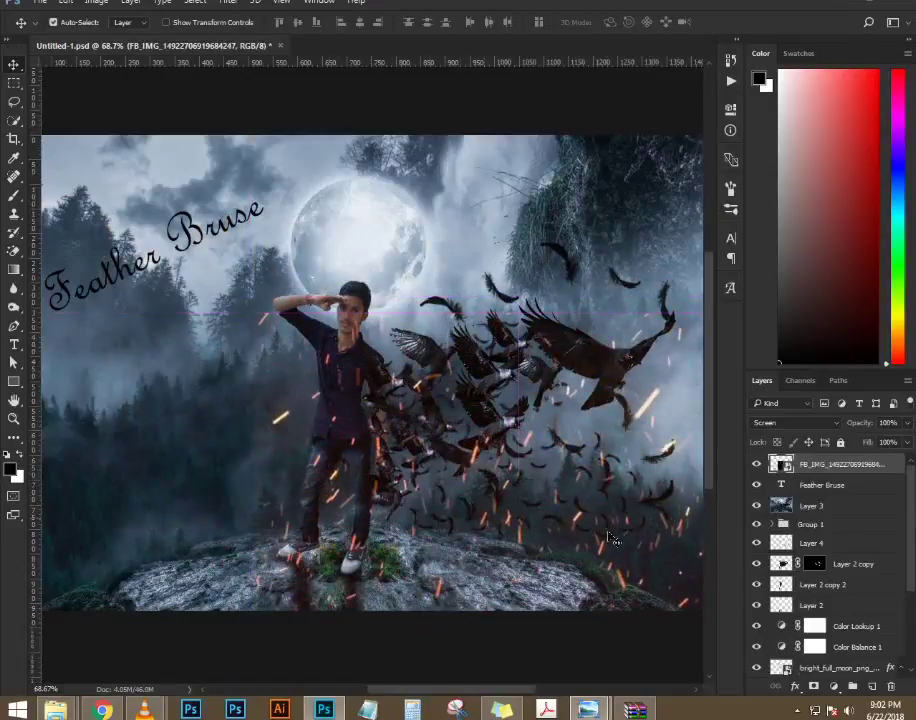
click(838, 688)
click(810, 517)
click(603, 347)
drag(616, 208, 700, 199)
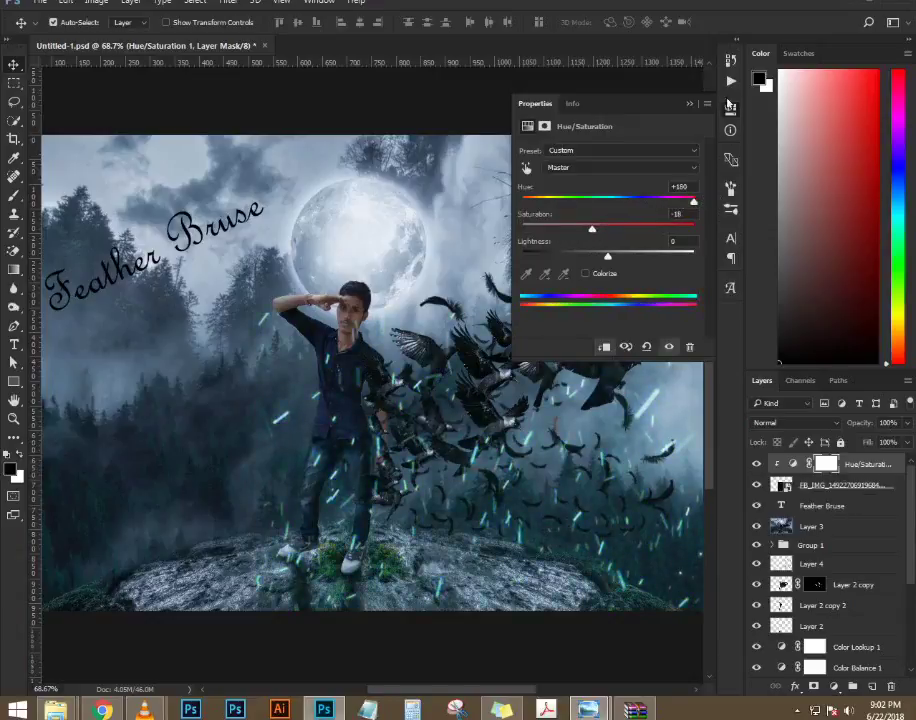
click(690, 105)
- Select the sparks image layer and transform it so the sparks spread over the lower part of the scene, below the flock
scroll(288, 235, down, 2)
key(ctrl+t)
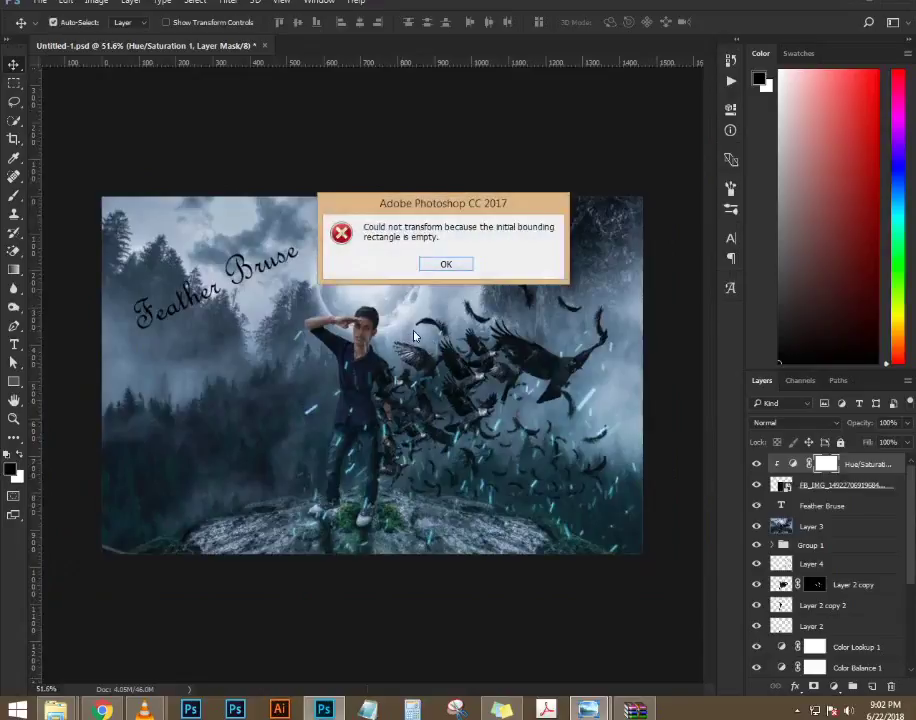
click(428, 266)
click(817, 486)
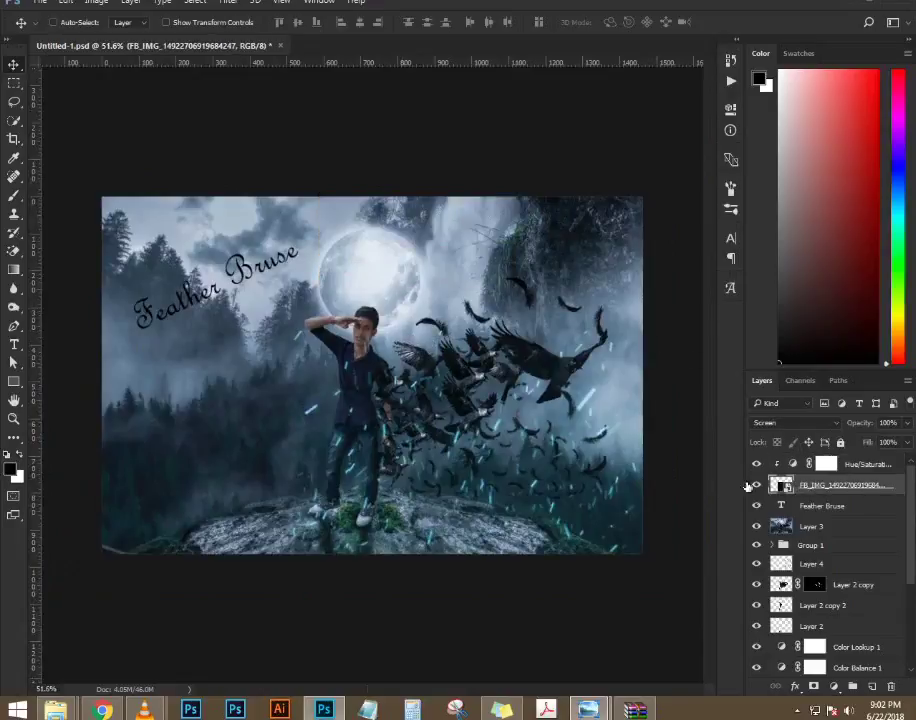
key(ctrl+t)
drag(287, 567, 227, 599)
drag(444, 461, 439, 537)
drag(213, 345, 123, 462)
key(Return)
- Rasterize the sparks layer and erase the sparks around the man using a much enlarged Eraser brush
key(shift+e)
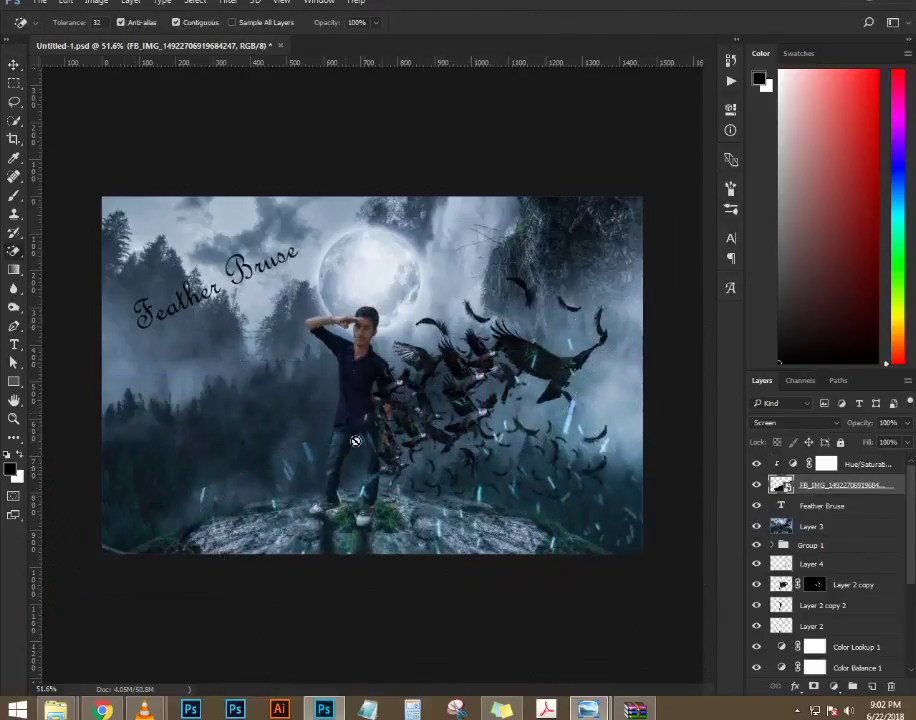
click(372, 396)
click(440, 272)
right_click(16, 255)
click(48, 252)
scroll(205, 288, down, 1)
scroll(259, 311, up, 1)
scroll(370, 318, up, 1)
key(bracketright)
key(bracketright)
key(bracketright)
key(bracketright)
key(bracketright)
key(bracketright)
key(bracketright)
key(bracketright)
key(bracketright)
key(bracketright)
key(bracketright)
key(bracketright)
key(bracketright)
key(bracketright)
key(bracketright)
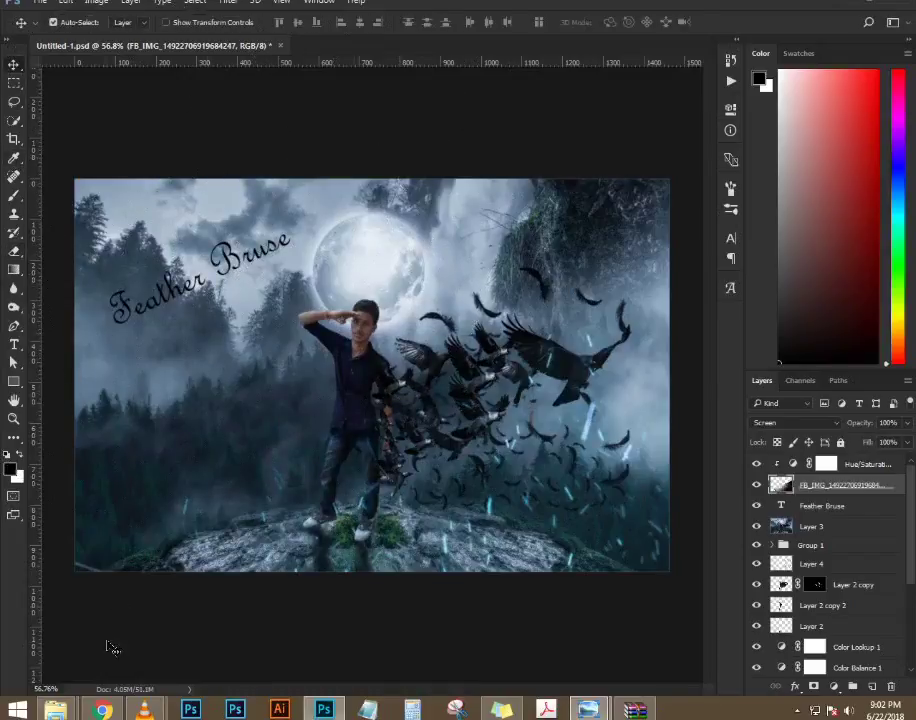
- Place the crows_in_flight image from the New folder into the composite, scaled and positioned across the man and flock
mouse_move(55, 708)
click(160, 630)
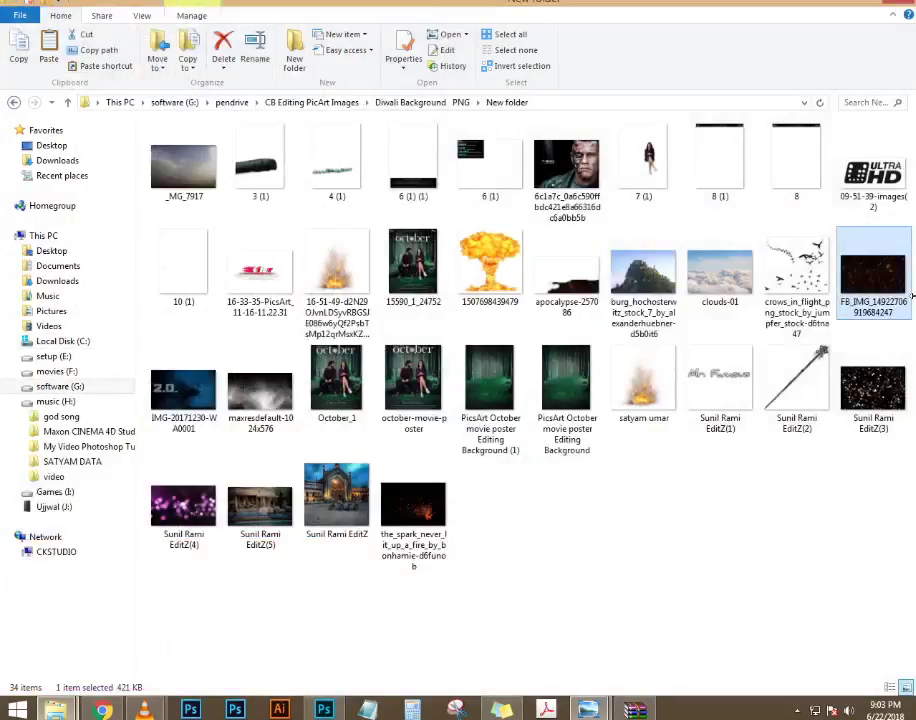
mouse_move(797, 280)
mouse_down()
mouse_move(380, 575)
mouse_move(337, 705)
mouse_move(313, 440)
mouse_move(327, 425)
mouse_up()
drag(429, 424, 604, 525)
drag(357, 364, 350, 445)
key(Return)
scroll(372, 424, up, 1)
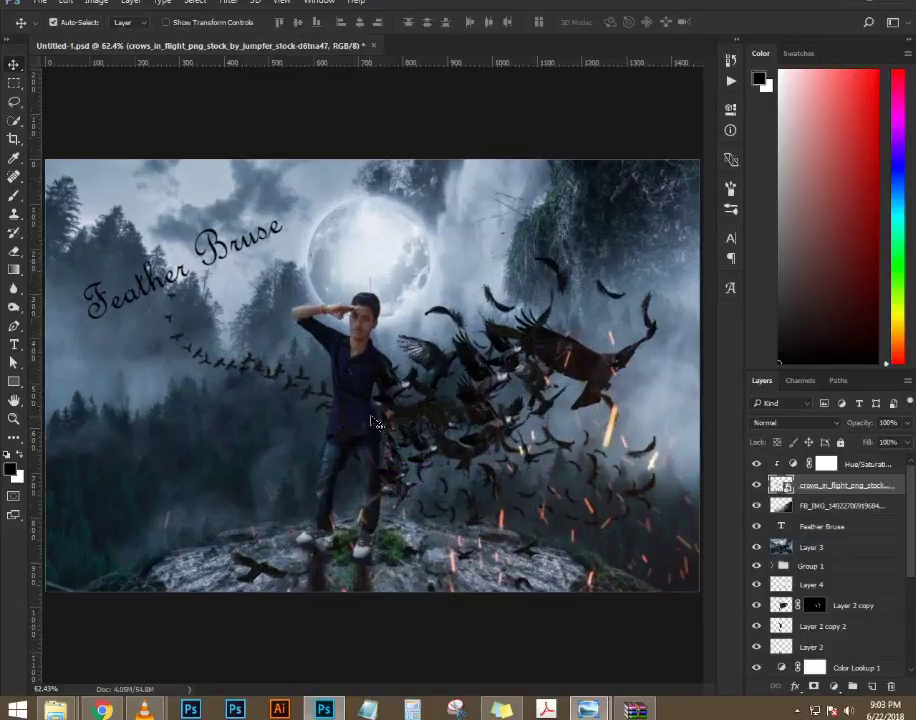
- Rasterize the crows layer and erase the crows overlapping the man and the jackdaw flock
key(e)
click(491, 330)
click(441, 275)
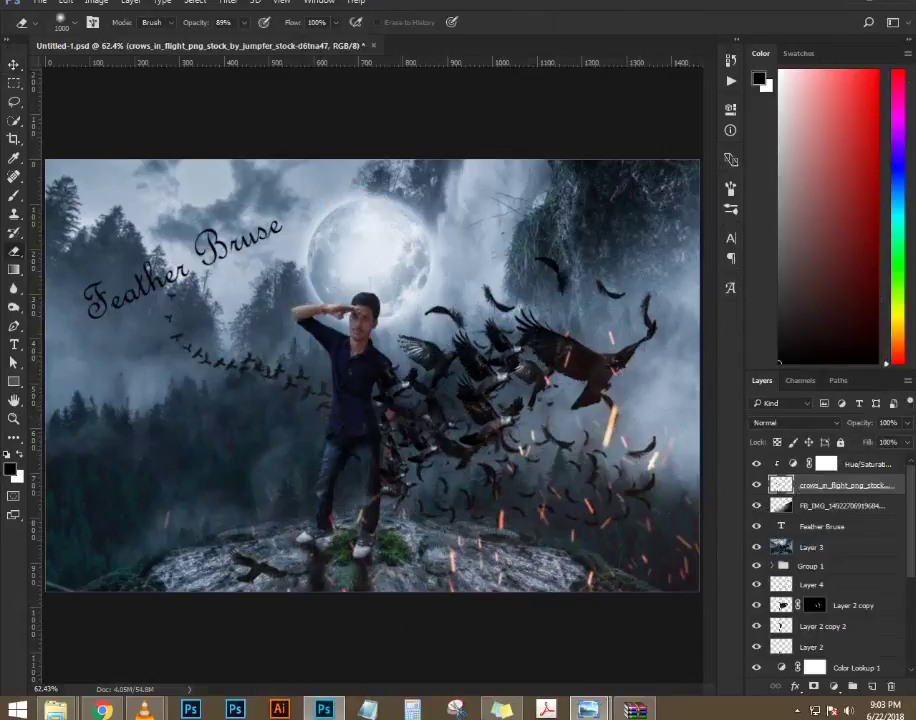
key(v)
scroll(260, 450, down, 3)
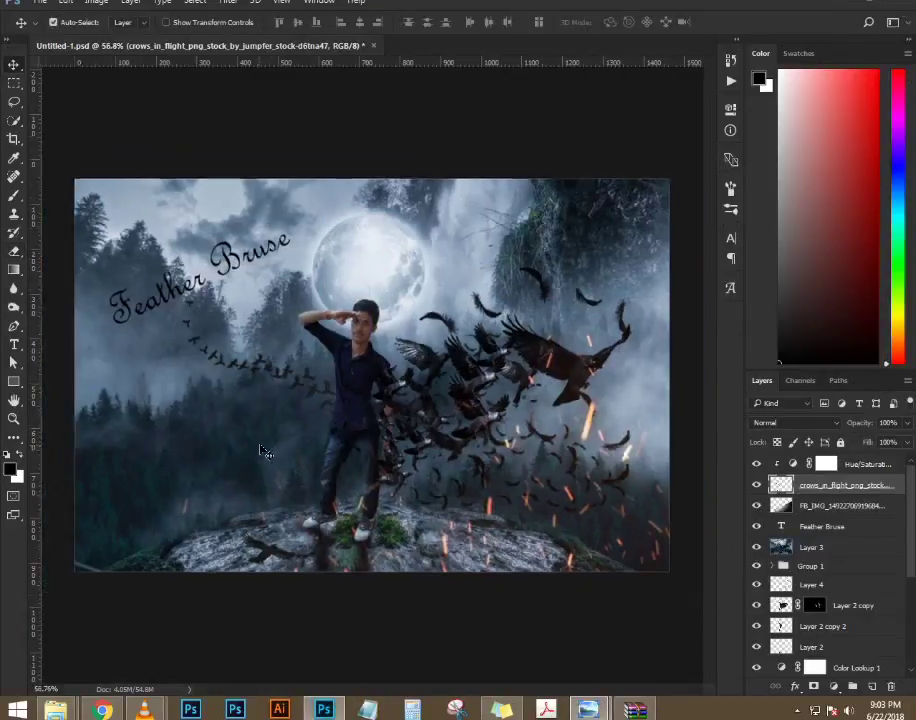
scroll(293, 436, up, 3)
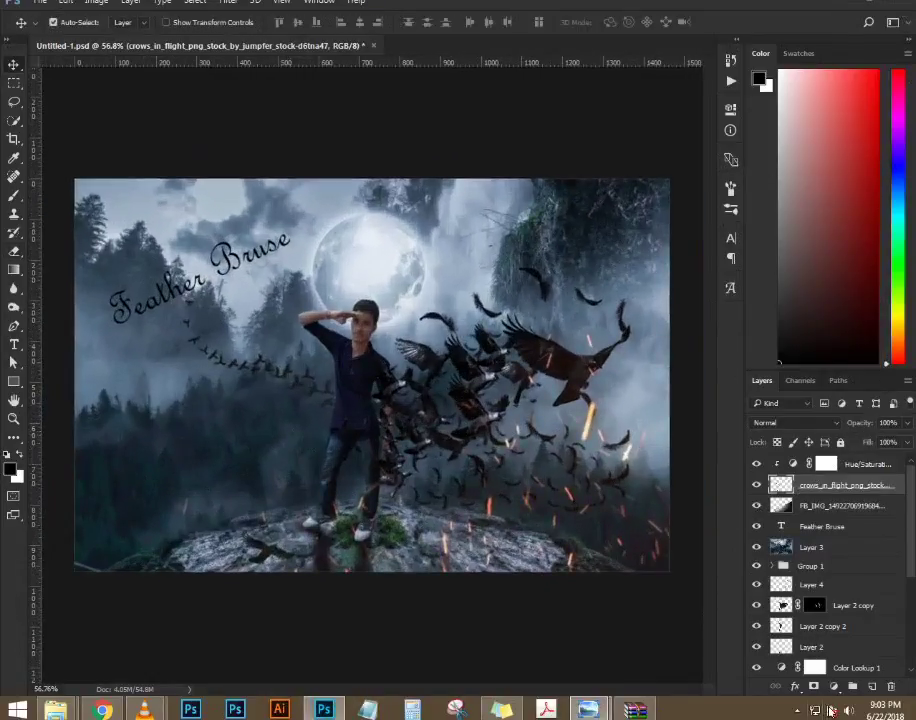
- Stamp all visible layers into a new layer above the Hue/Saturation adjustment and open it in the Camera Raw Filter
click(878, 458)
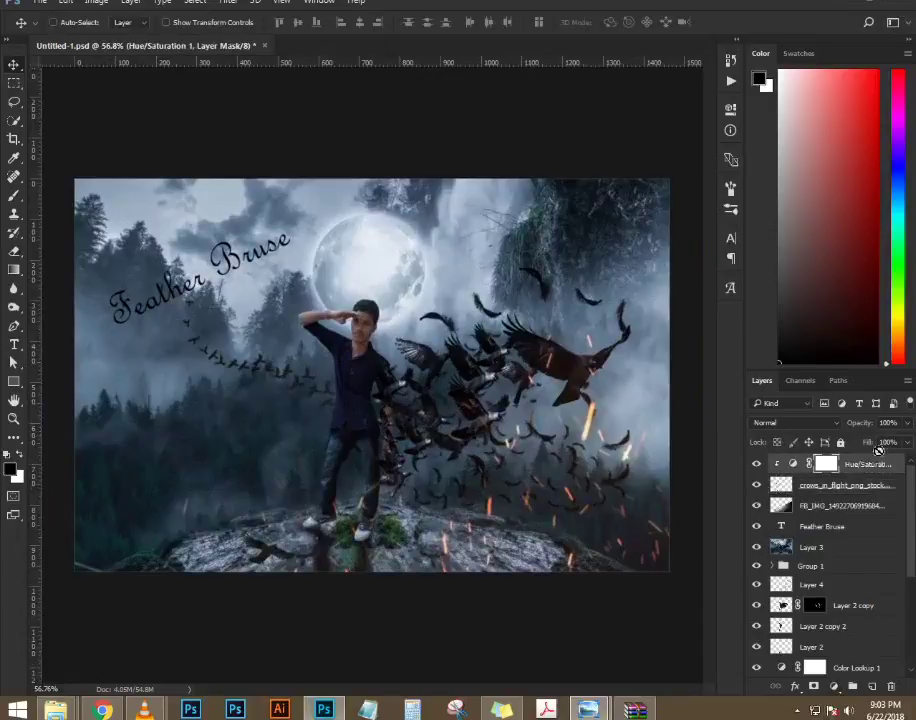
key(ctrl+alt+shift+e)
click(227, 3)
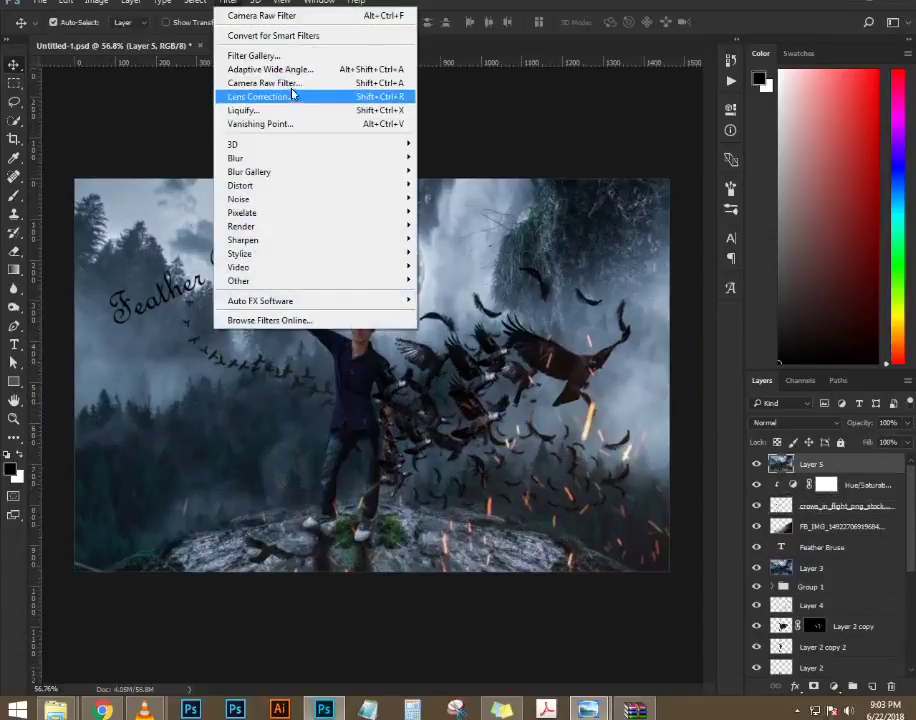
click(296, 84)
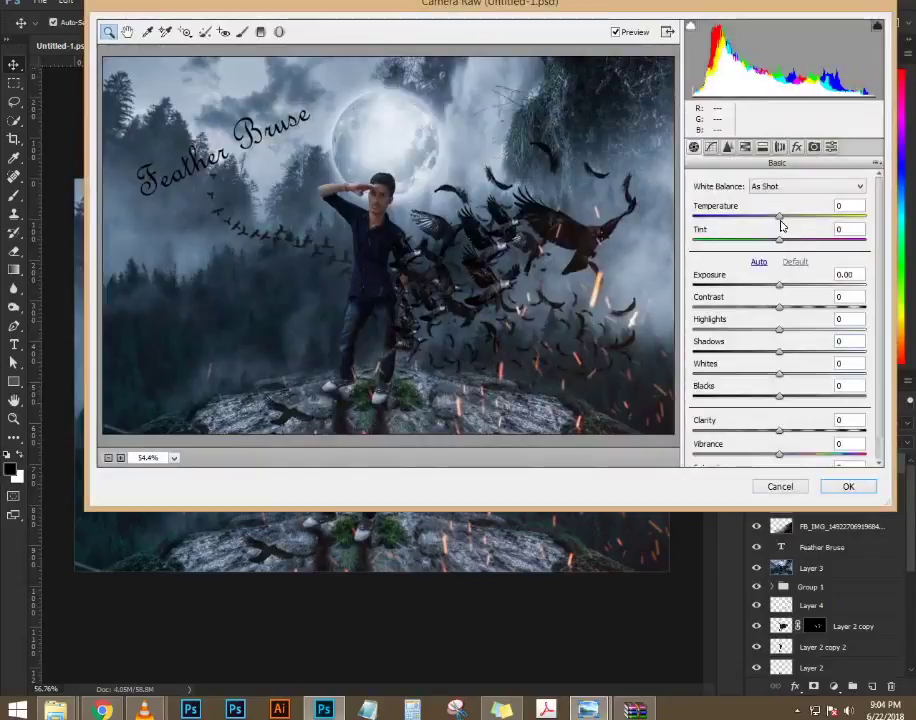
- In Camera Raw, set Temperature to +16, Tint to +18, Exposure to +0.20, Contrast to +28 and Highlights to +42
drag(781, 225, 797, 220)
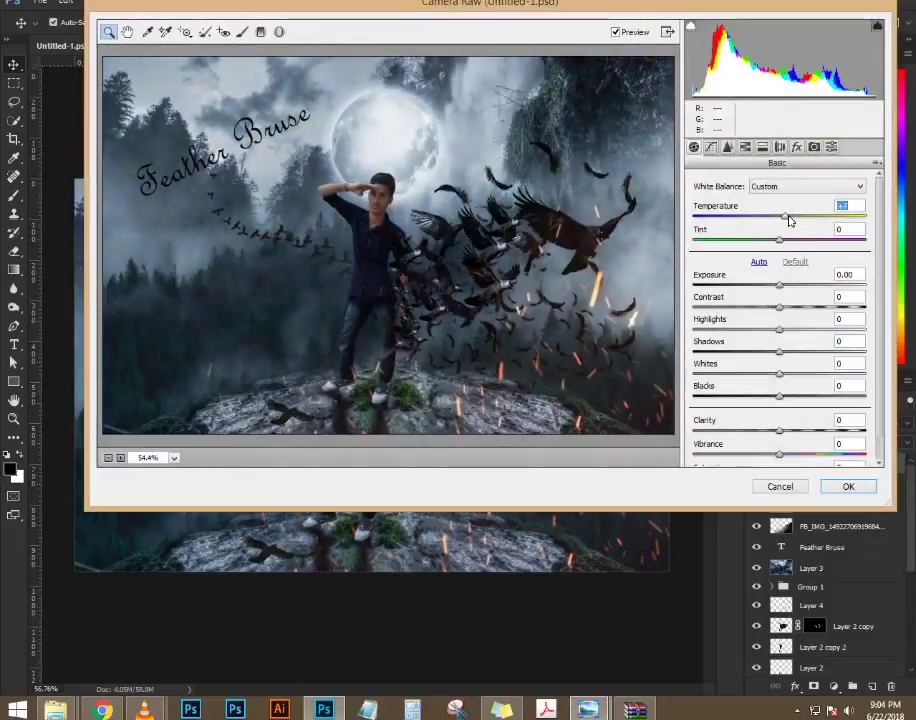
drag(781, 241, 814, 331)
click(781, 282)
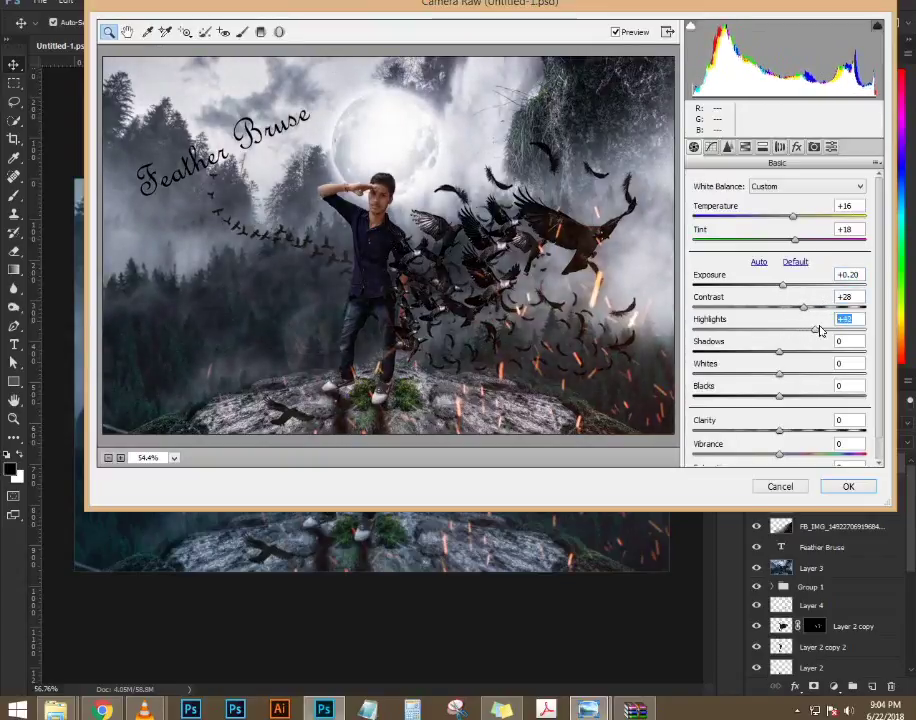
- Set Shadows to -38, Whites to -39, Blacks to +12 and Clarity to +32, and lower Vibrance very slightly
drag(785, 357, 749, 387)
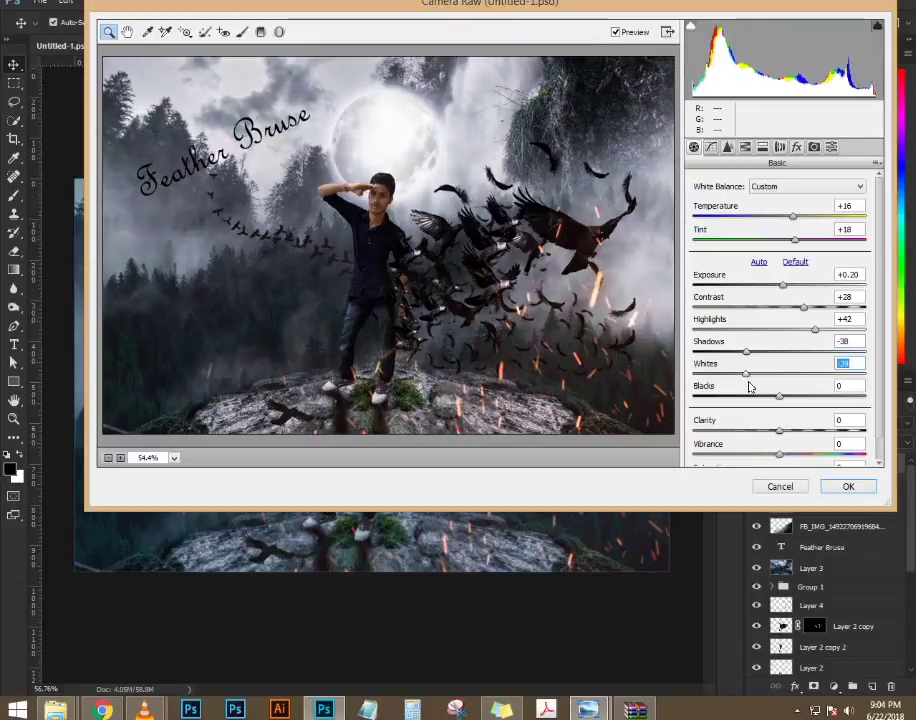
drag(774, 400, 810, 434)
click(781, 455)
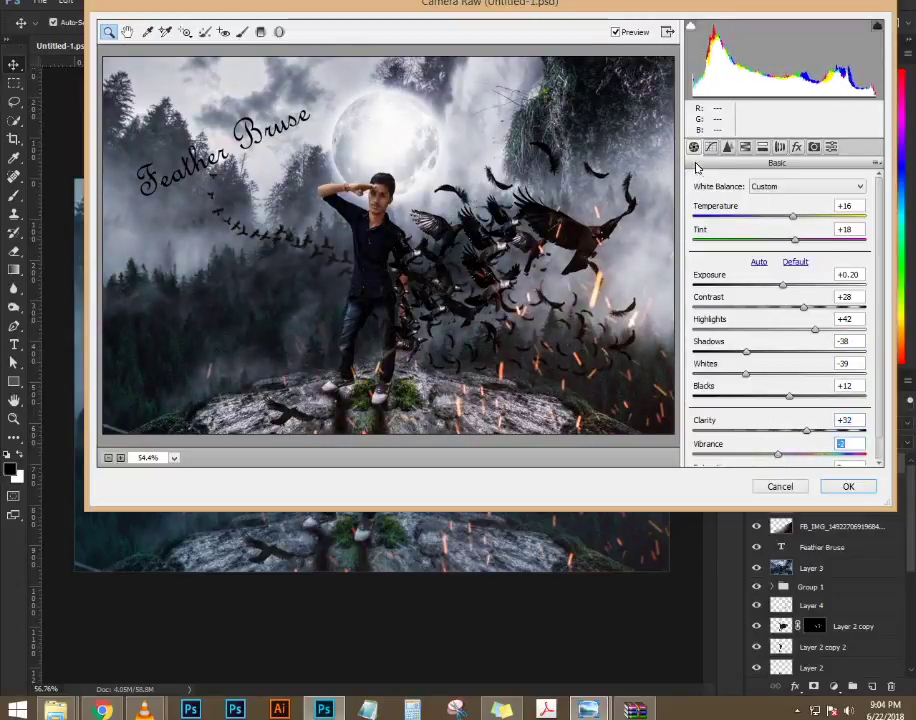
- Darken the image edges with a post-crop vignette of about -33, fine-tune the vignette and apply the Camera Raw Filter
click(727, 147)
click(745, 147)
click(762, 147)
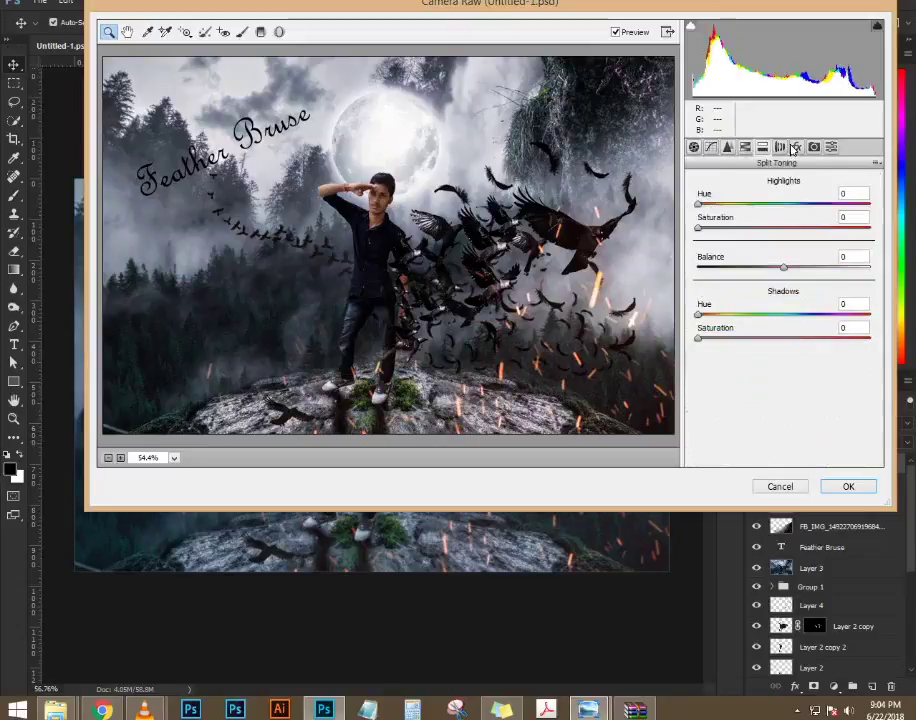
click(796, 147)
drag(783, 334, 755, 343)
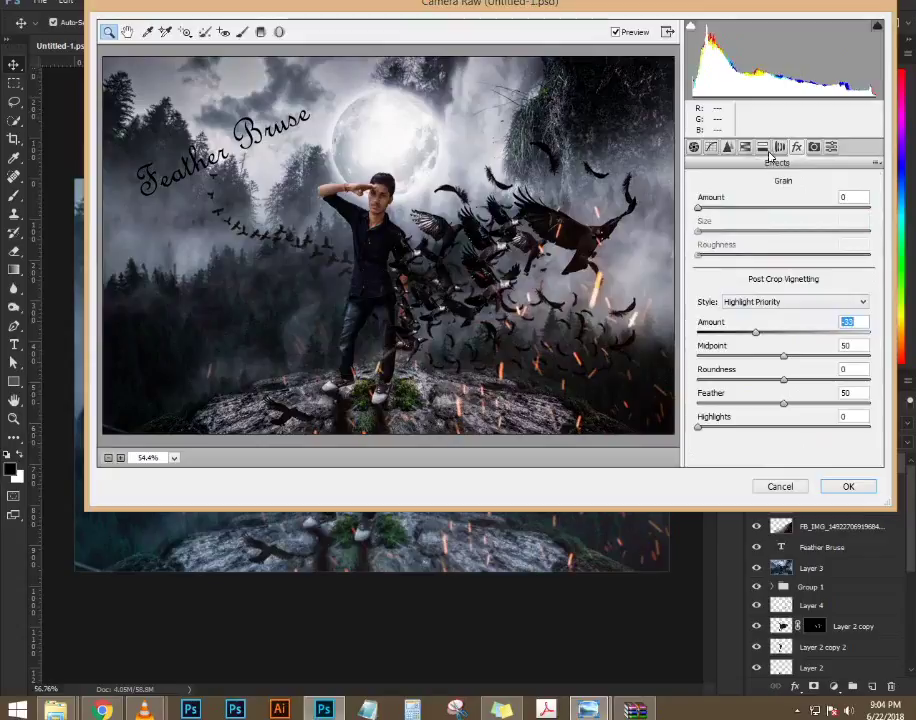
drag(765, 339, 795, 407)
click(846, 486)
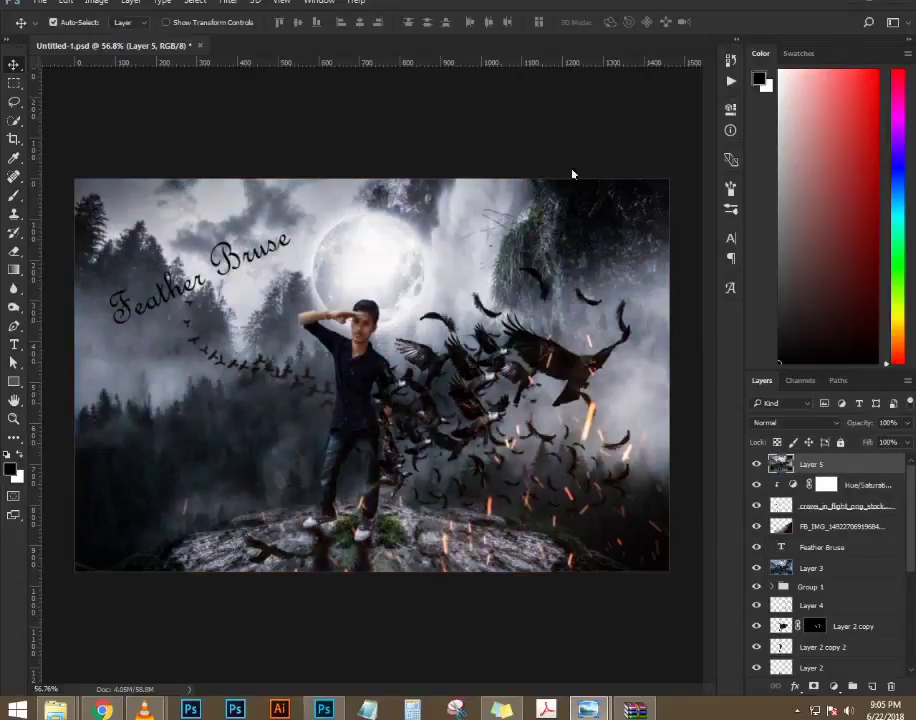
- Add a Selective Color adjustment above the graded layer with Reds at Cyan +26, Magenta +36, Yellow +27 and Black +38
scroll(407, 280, down, 2)
scroll(413, 283, up, 5)
scroll(420, 288, up, 1)
scroll(420, 288, down, 2)
click(838, 687)
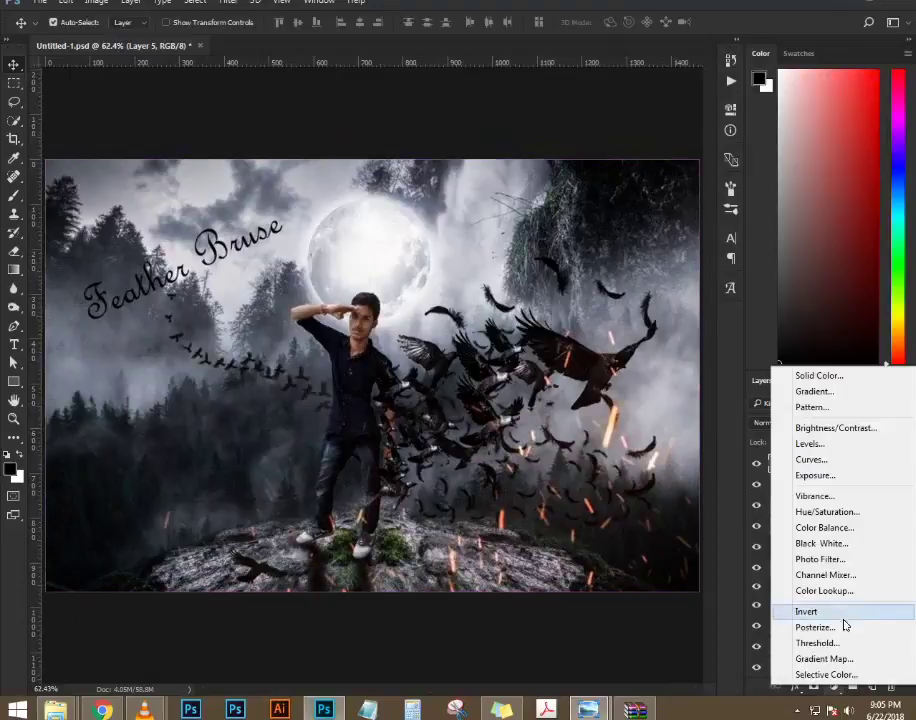
click(850, 681)
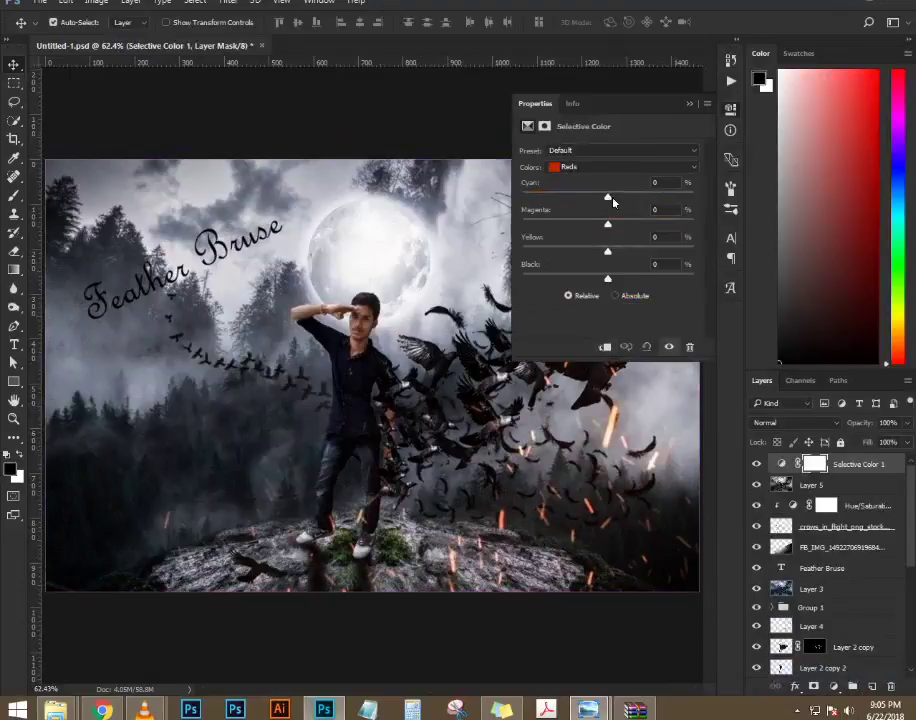
drag(646, 195, 660, 234)
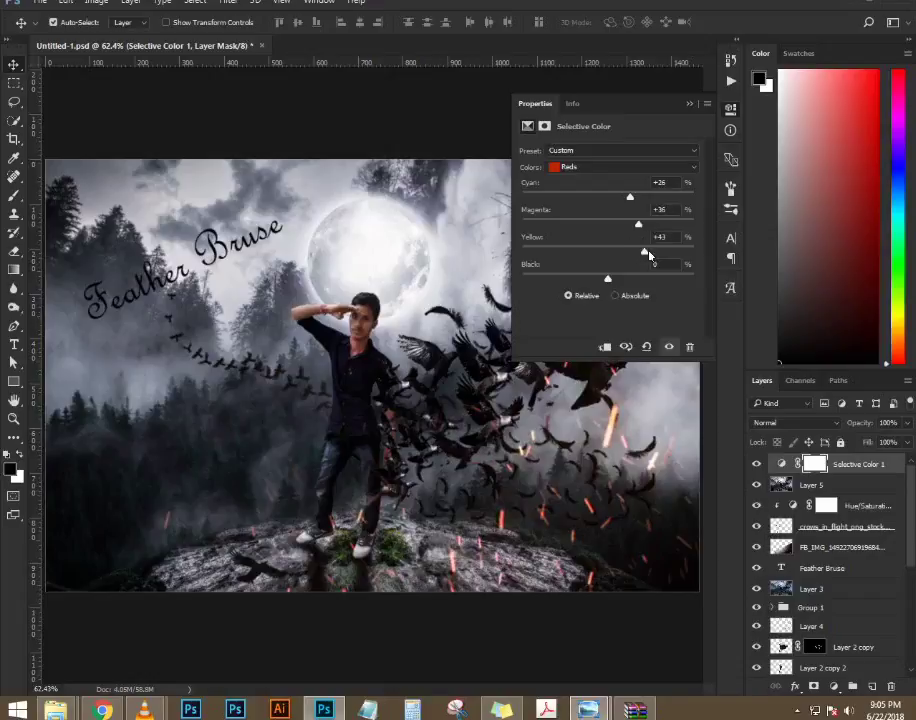
click(640, 279)
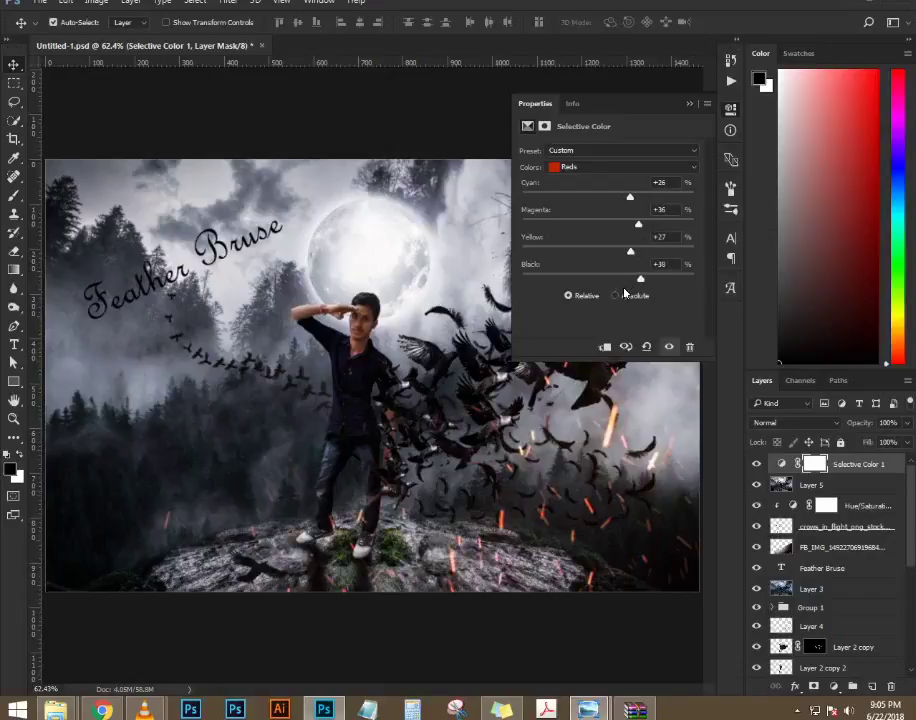
click(691, 105)
scroll(296, 300, down, 2)
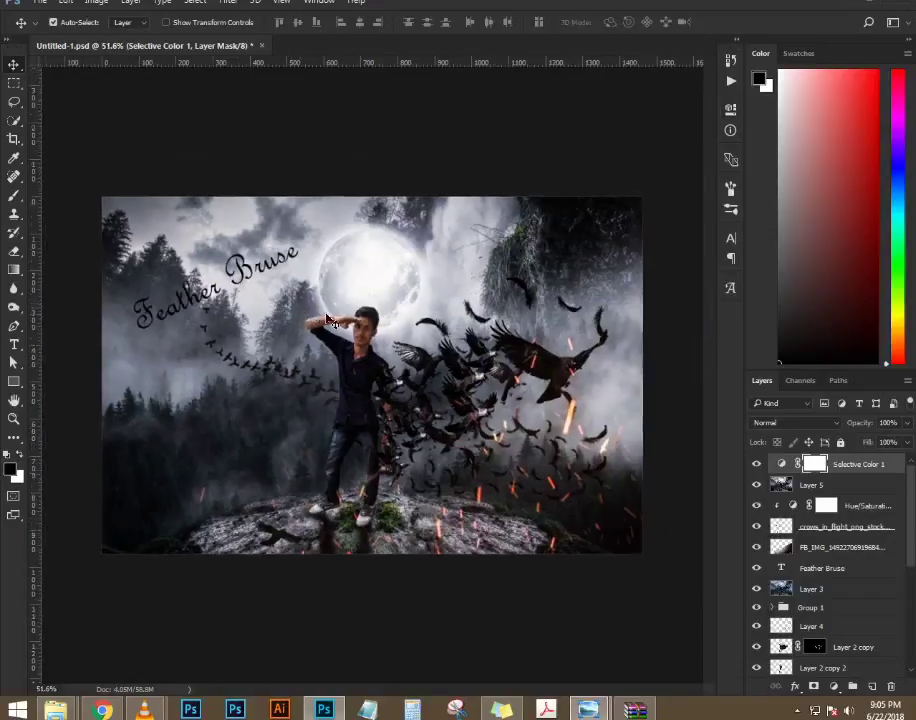
scroll(328, 315, up, 2)
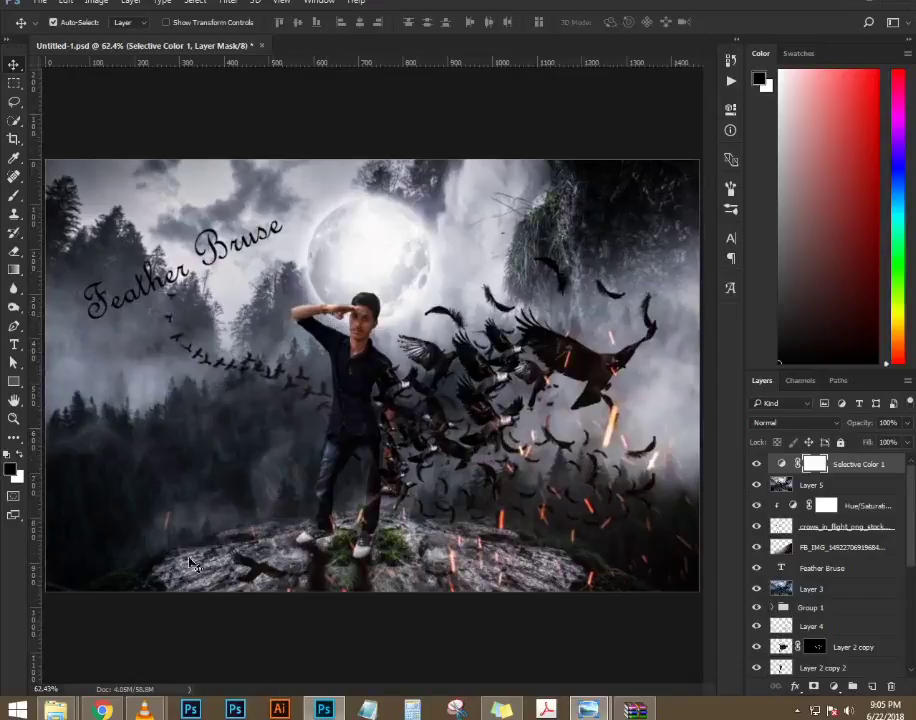
mouse_move(57, 708)
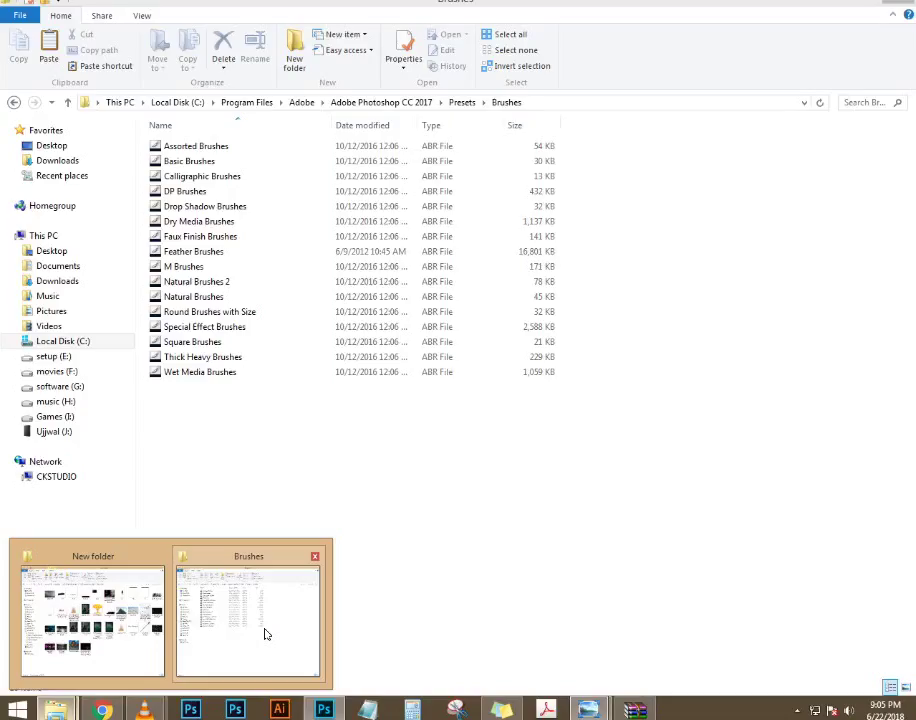
click(266, 634)
key(alt+Up)
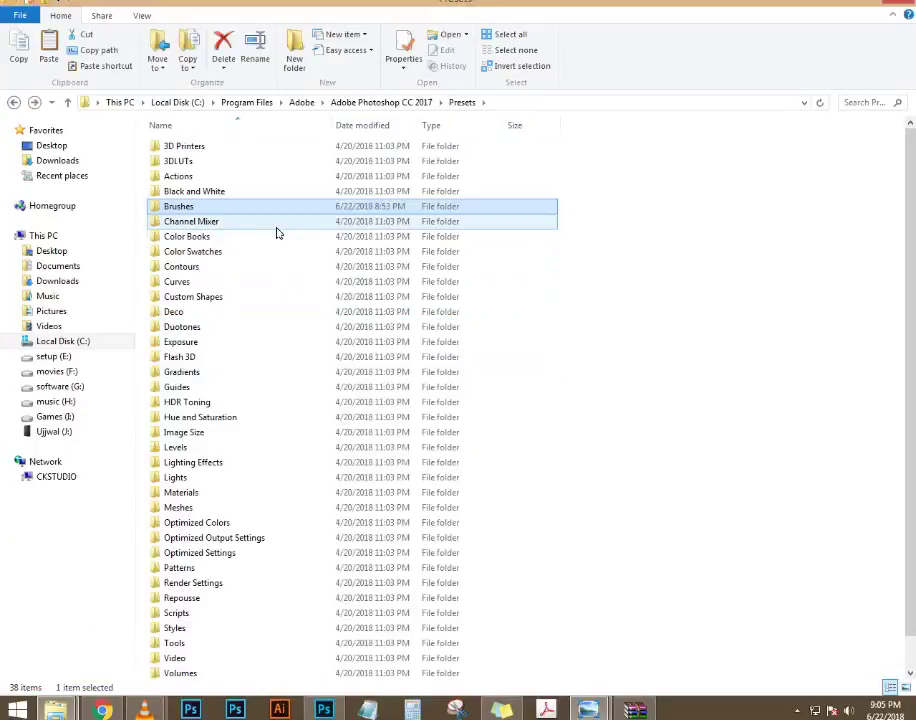
mouse_move(61, 688)
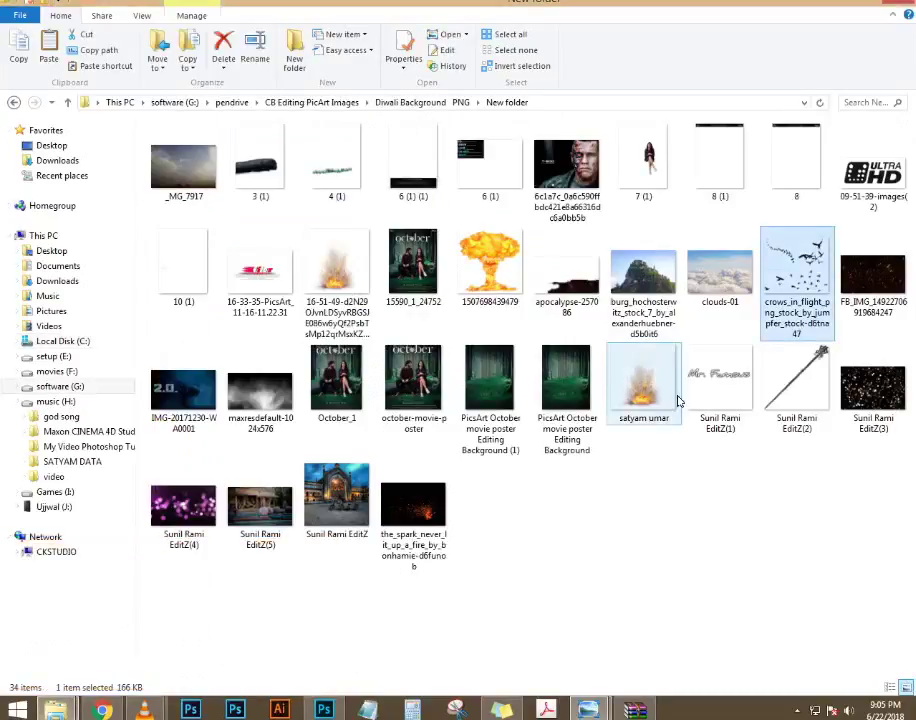
click(330, 710)
click(330, 710)
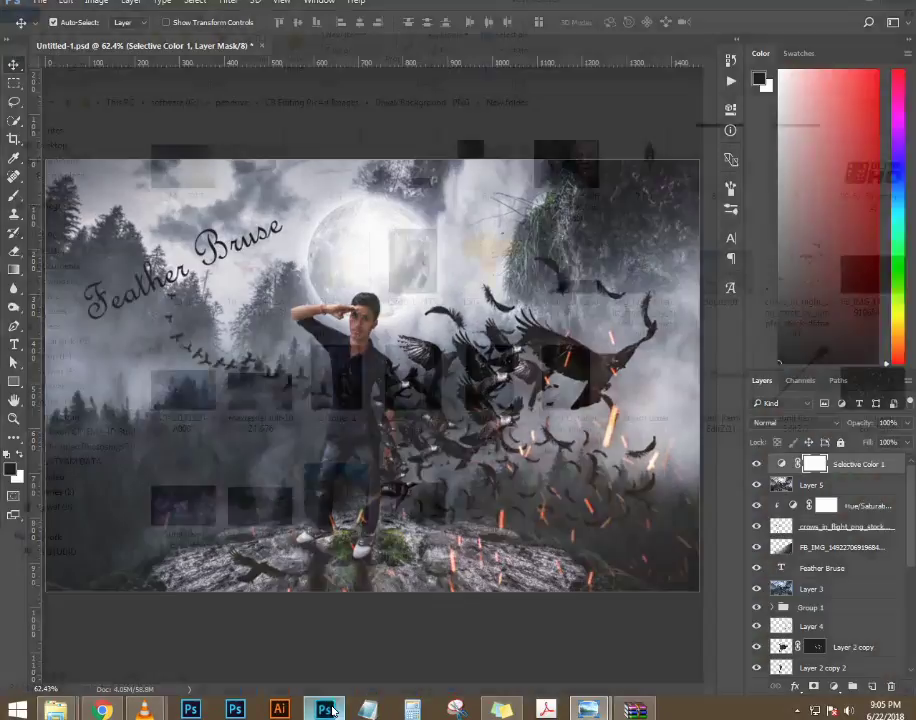
drag(205, 530, 425, 537)
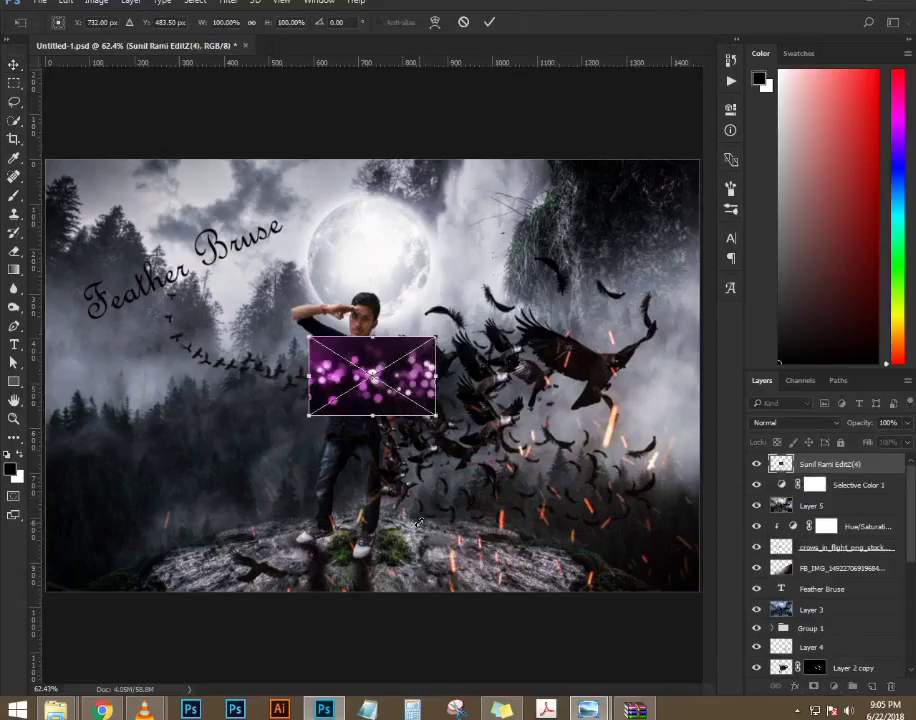
key(Escape)
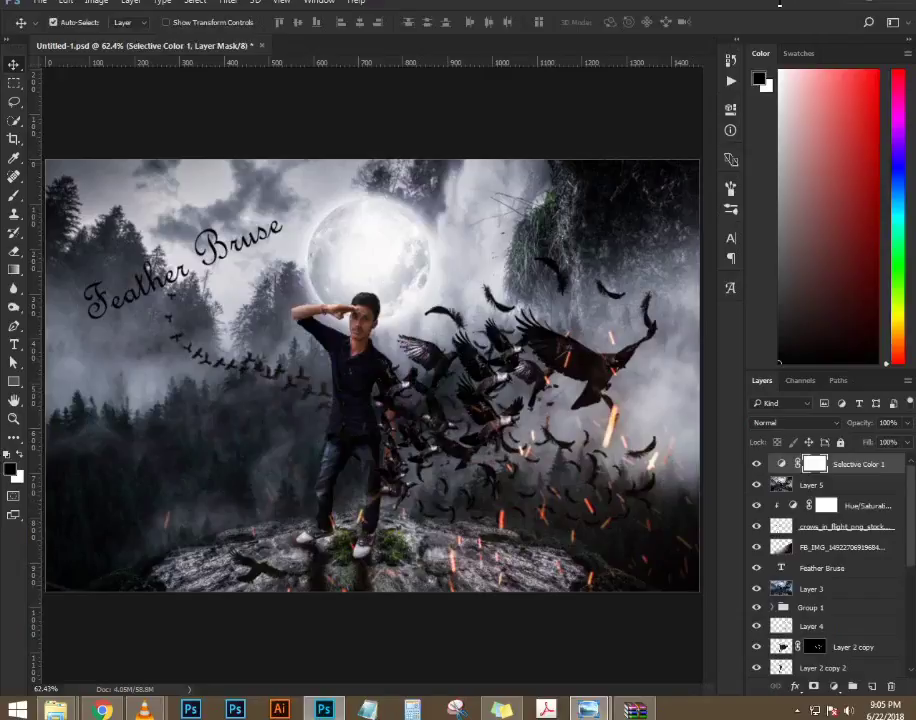
- Place the golden bokeh image from the New folder into the composite, scaled to cover the canvas
click(847, 6)
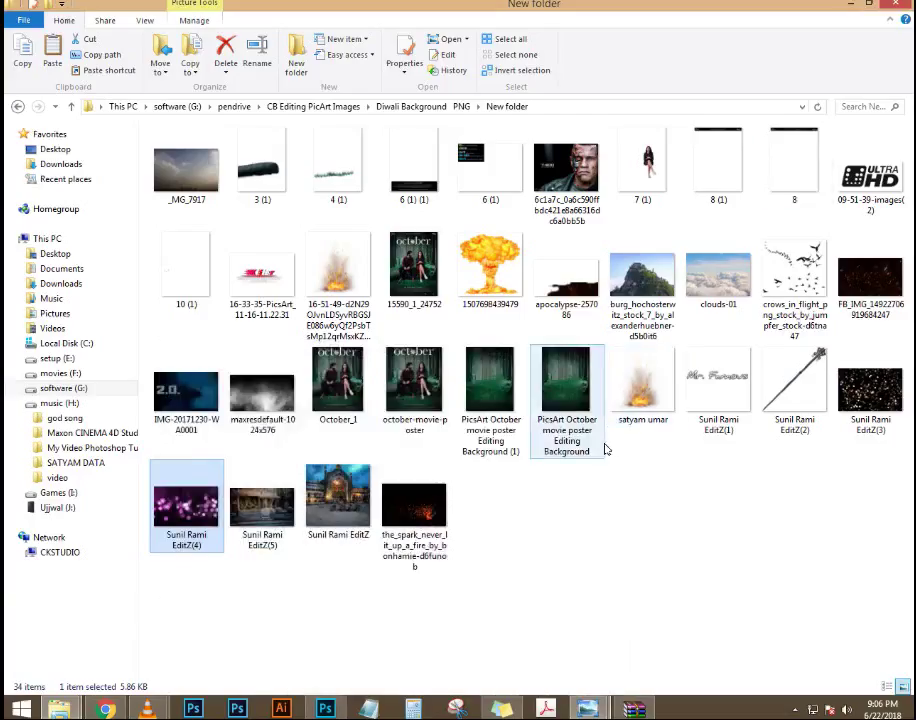
drag(876, 398, 352, 258)
key(Return)
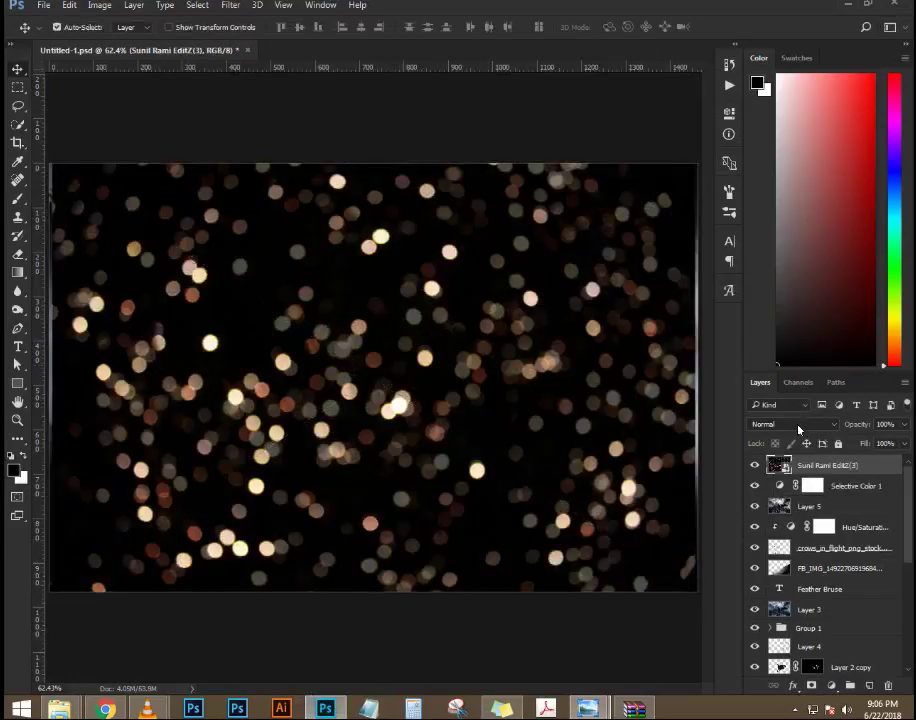
- Blend the bokeh layer in Screen mode and reduce its opacity to 13%
click(790, 424)
click(782, 522)
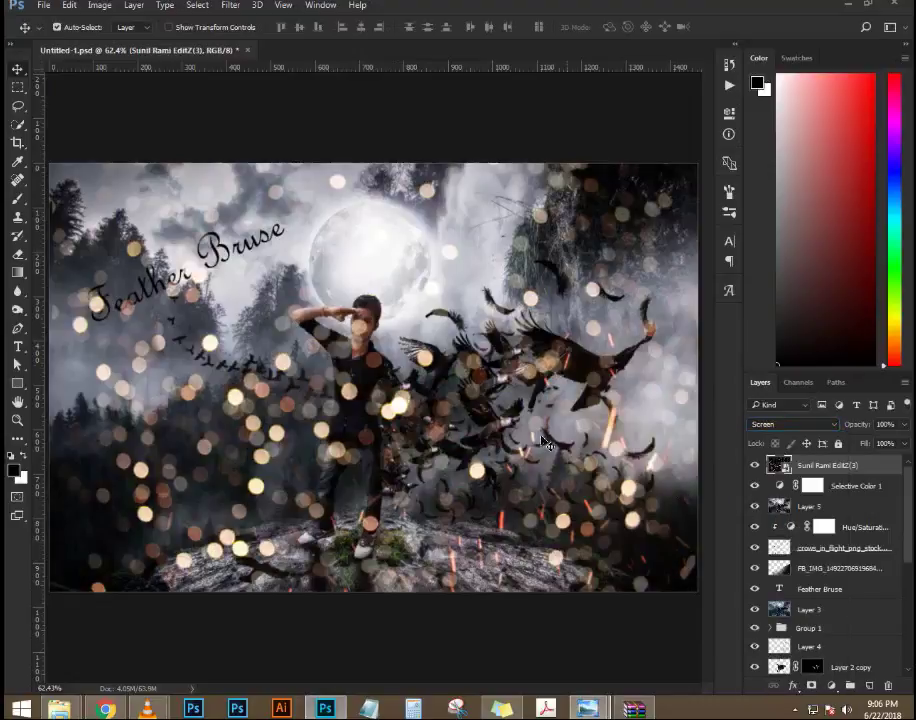
scroll(361, 365, down, 2)
scroll(420, 366, up, 1)
mouse_move(836, 428)
mouse_down()
mouse_move(863, 427)
mouse_move(843, 428)
mouse_up()
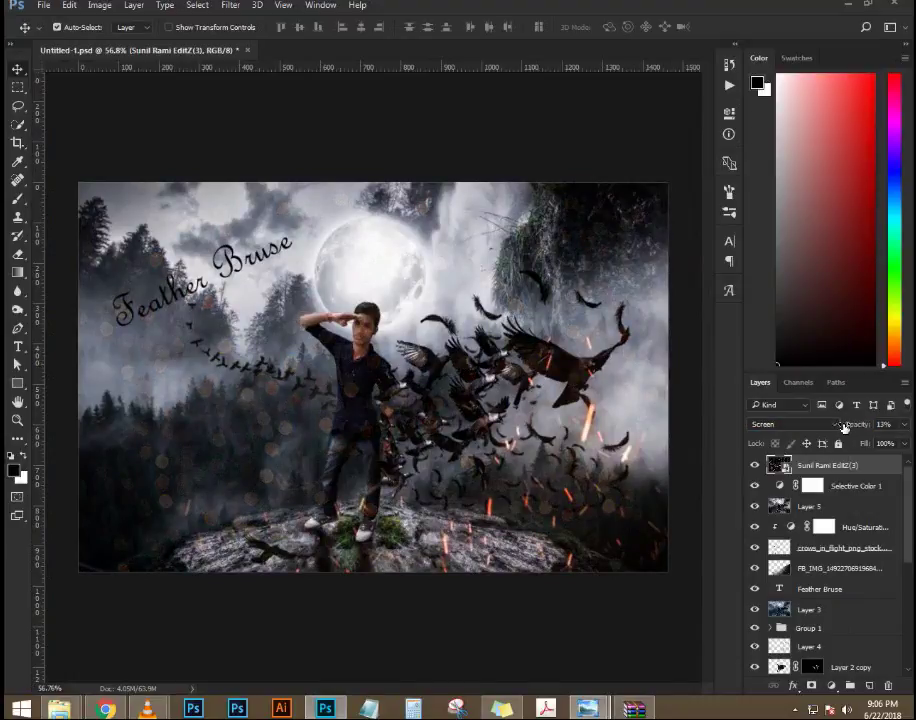
- Try the bokeh layer beneath the Hue/Saturation adjustment, delete it and fit the whole composite in view
drag(853, 486, 852, 535)
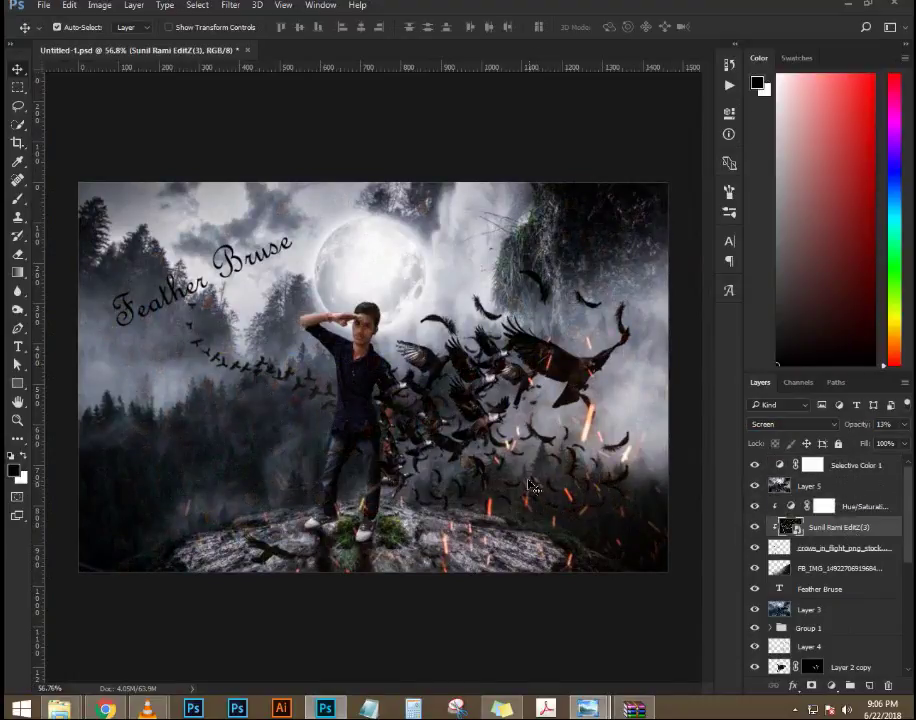
key(Delete)
scroll(445, 407, down, 5)
scroll(445, 407, up, 5)
key(ctrl+0)
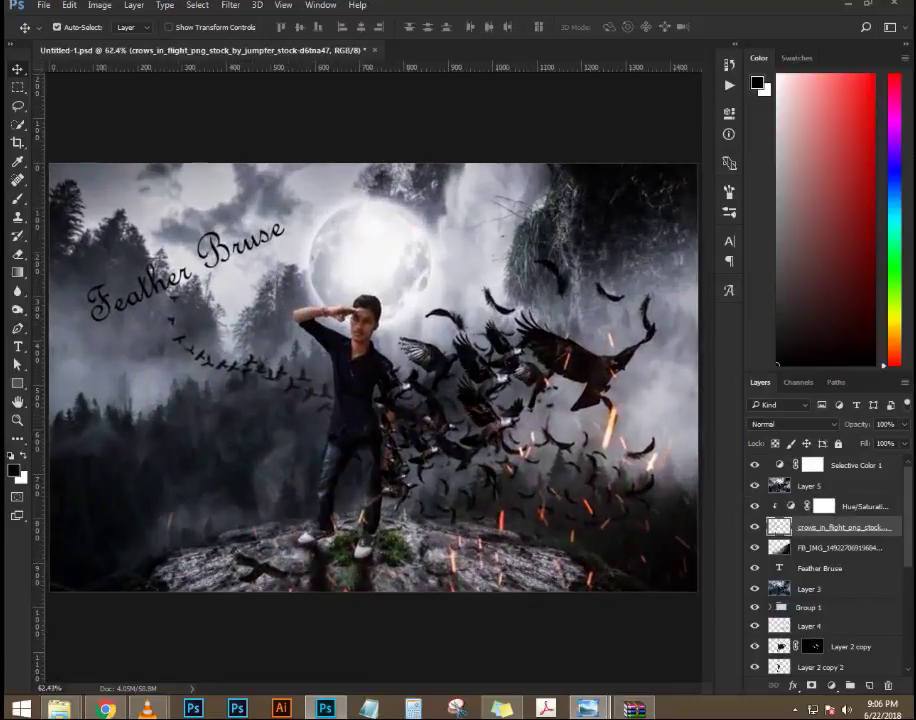